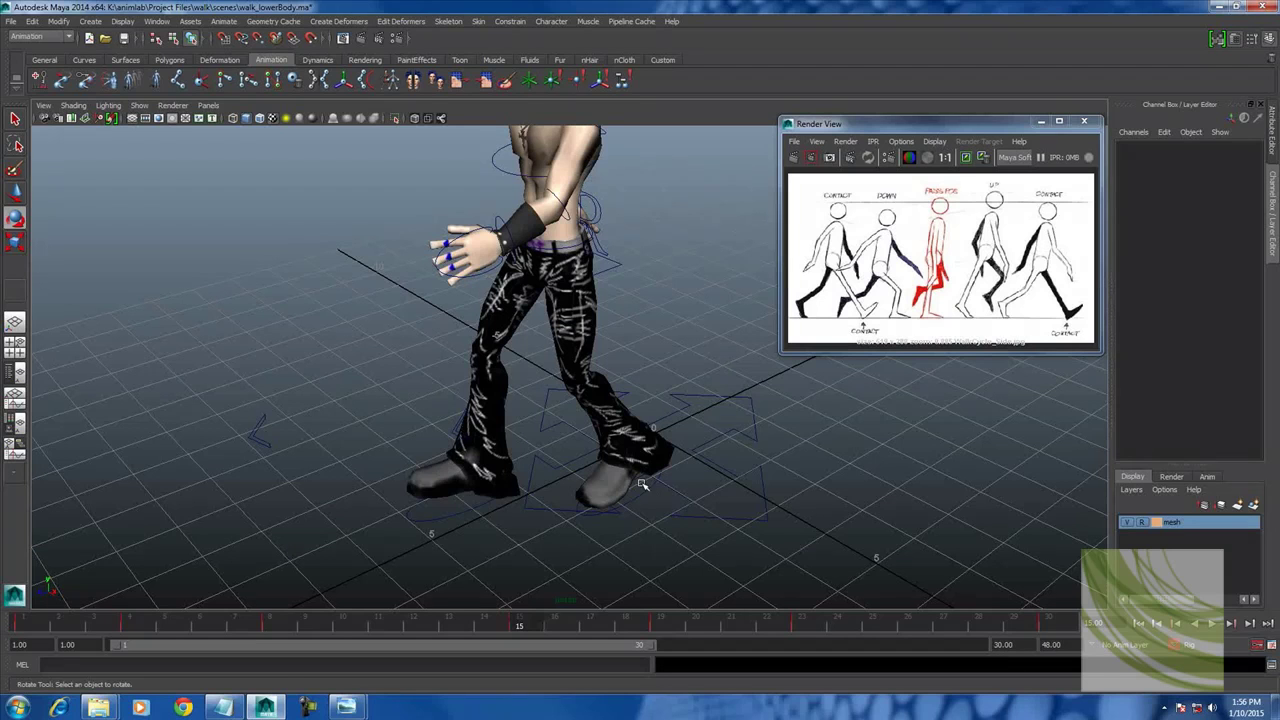
# Open the Graph Editor with the foot control's curves, then close its floating window.
pyautogui.click(157, 21)
pyautogui.moveTo(185, 66)
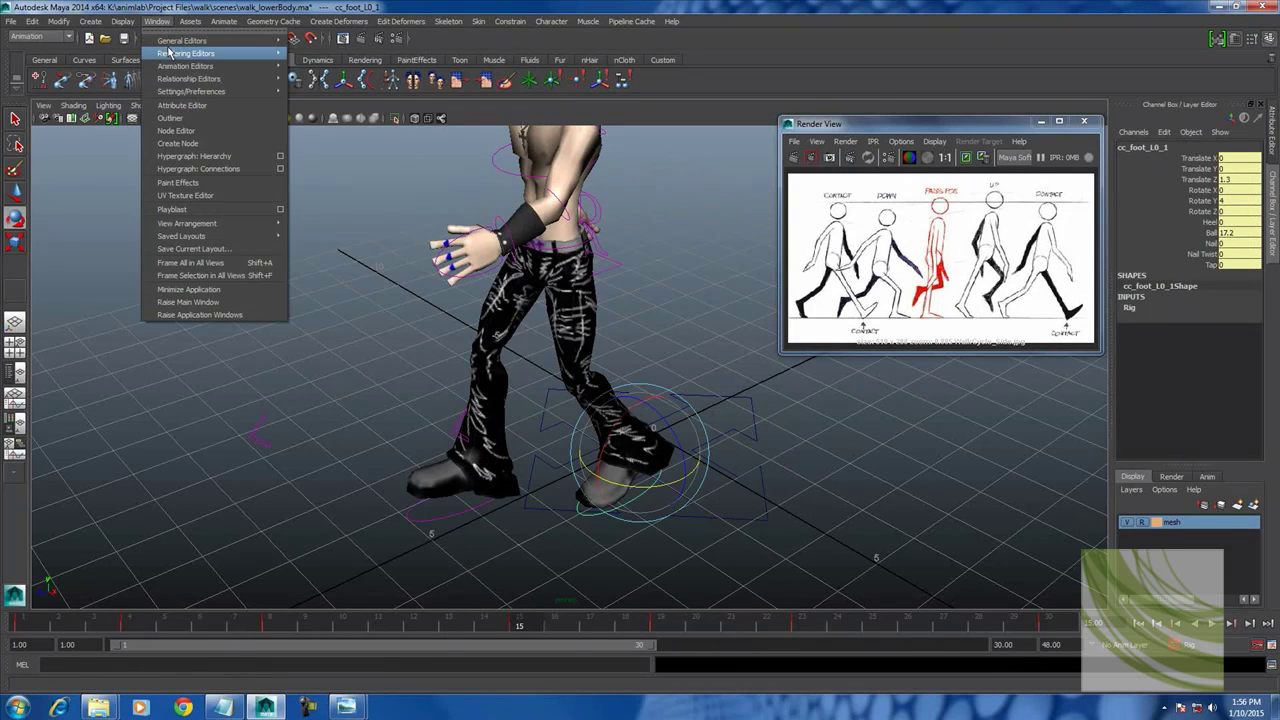
pyautogui.click(323, 75)
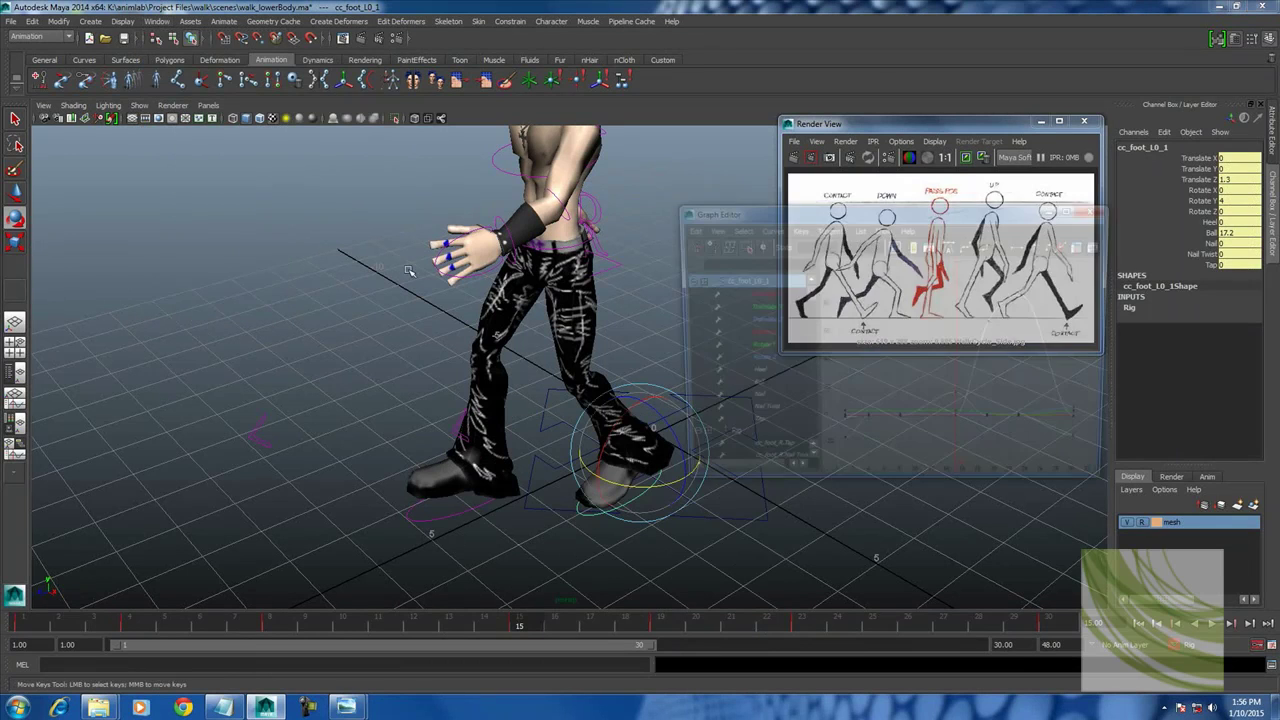
pyautogui.moveTo(836, 213); pyautogui.dragTo(238, 240)
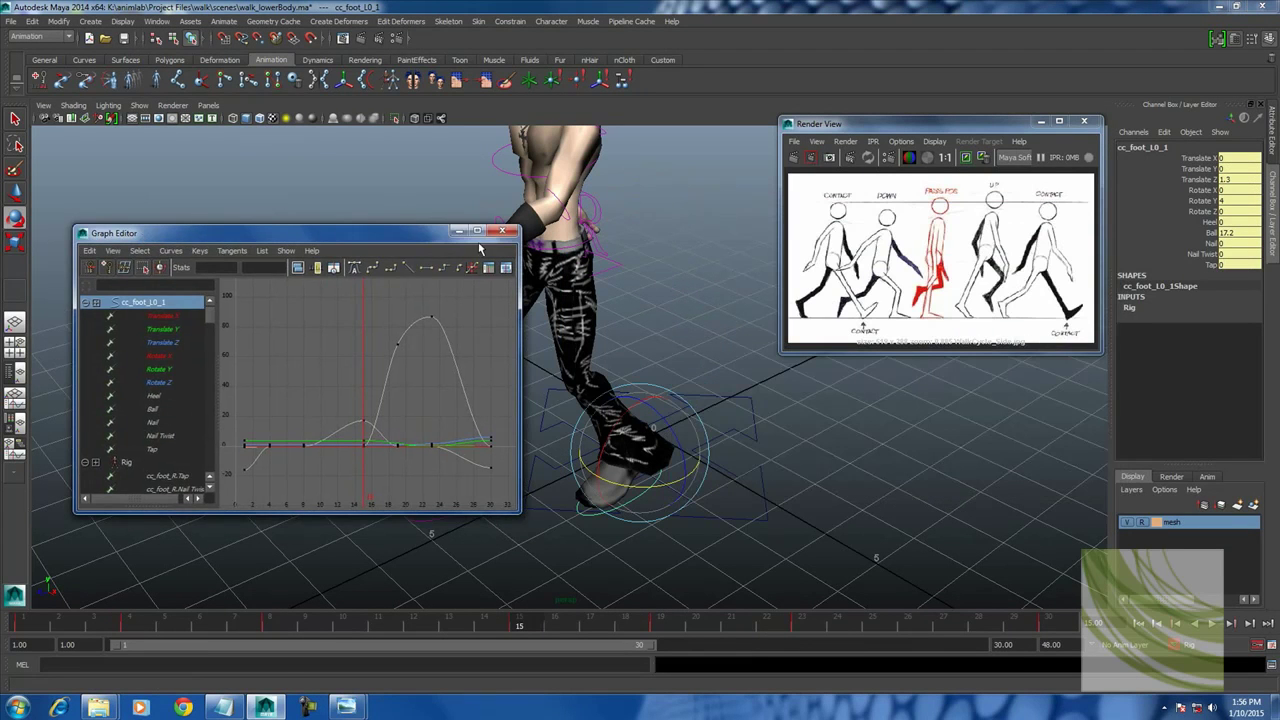
pyautogui.click(502, 231)
# Use the Persp/Graph layout in full screen, with the time slider shown and the camera pulled back.
pyautogui.press('space')
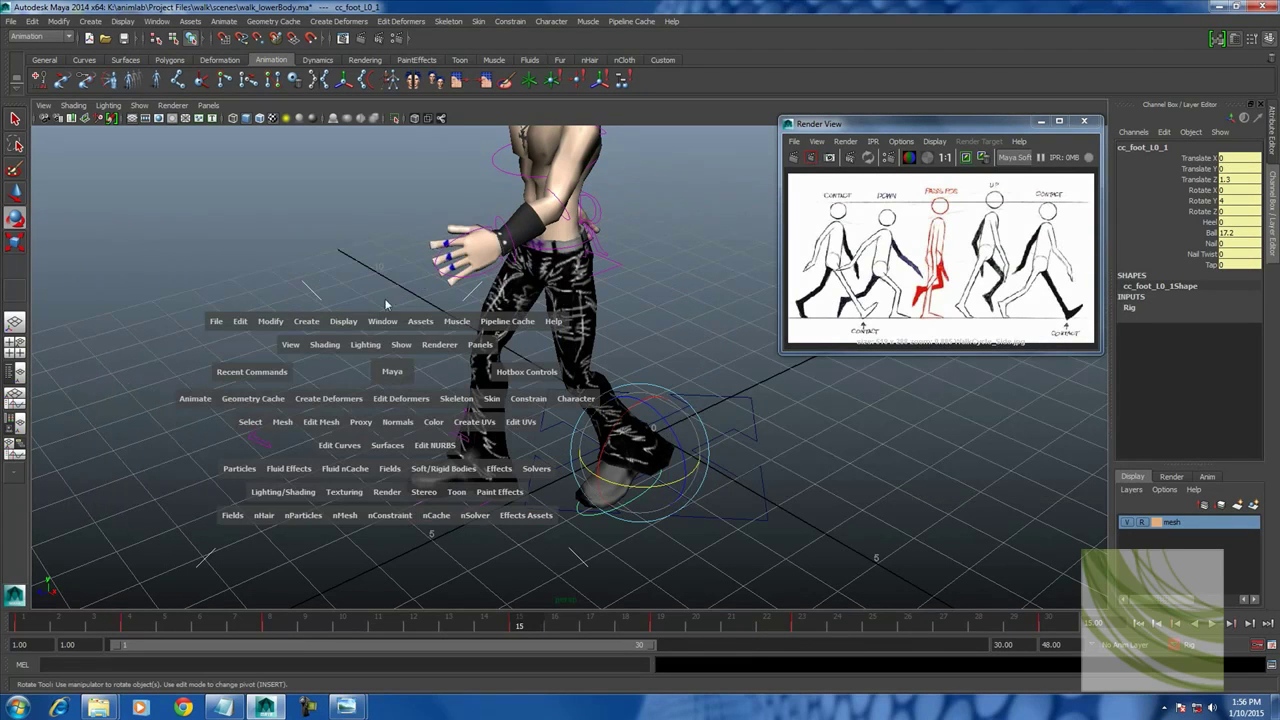
pyautogui.moveTo(386, 304); pyautogui.dragTo(563, 272)
pyautogui.hotkey('ctrl', 'space')
pyautogui.press('space')
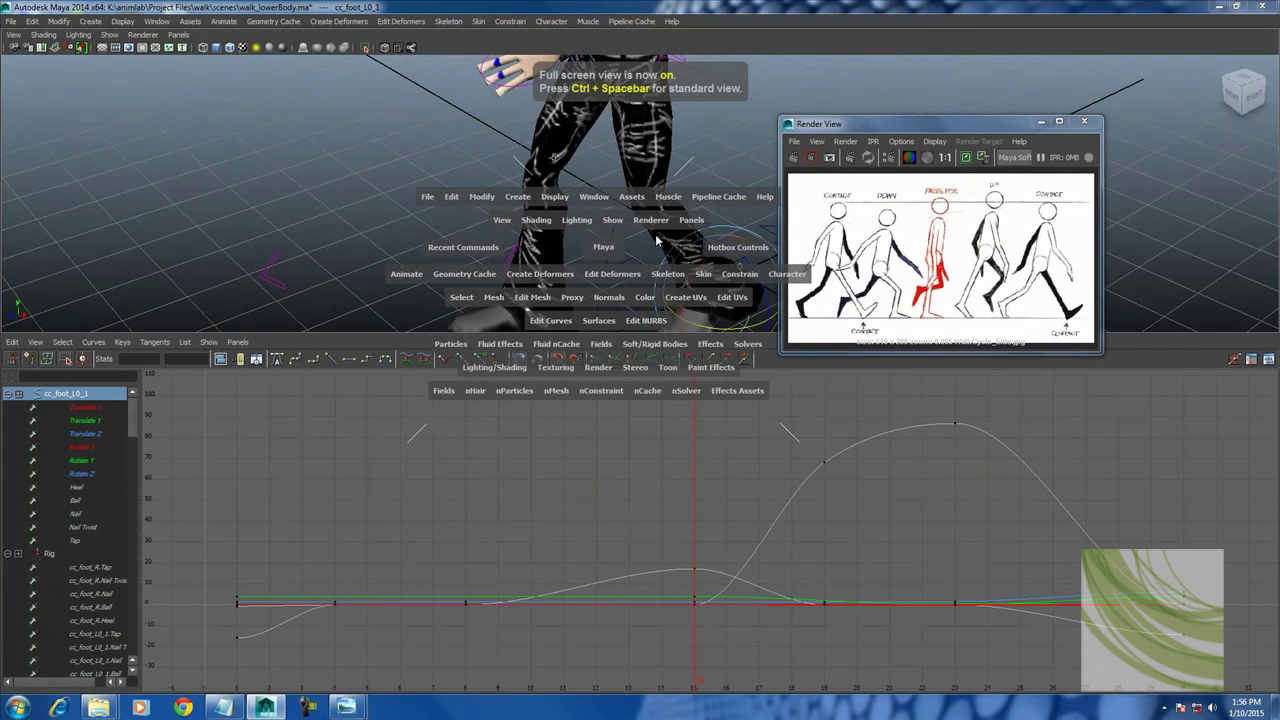
pyautogui.click(600, 264)
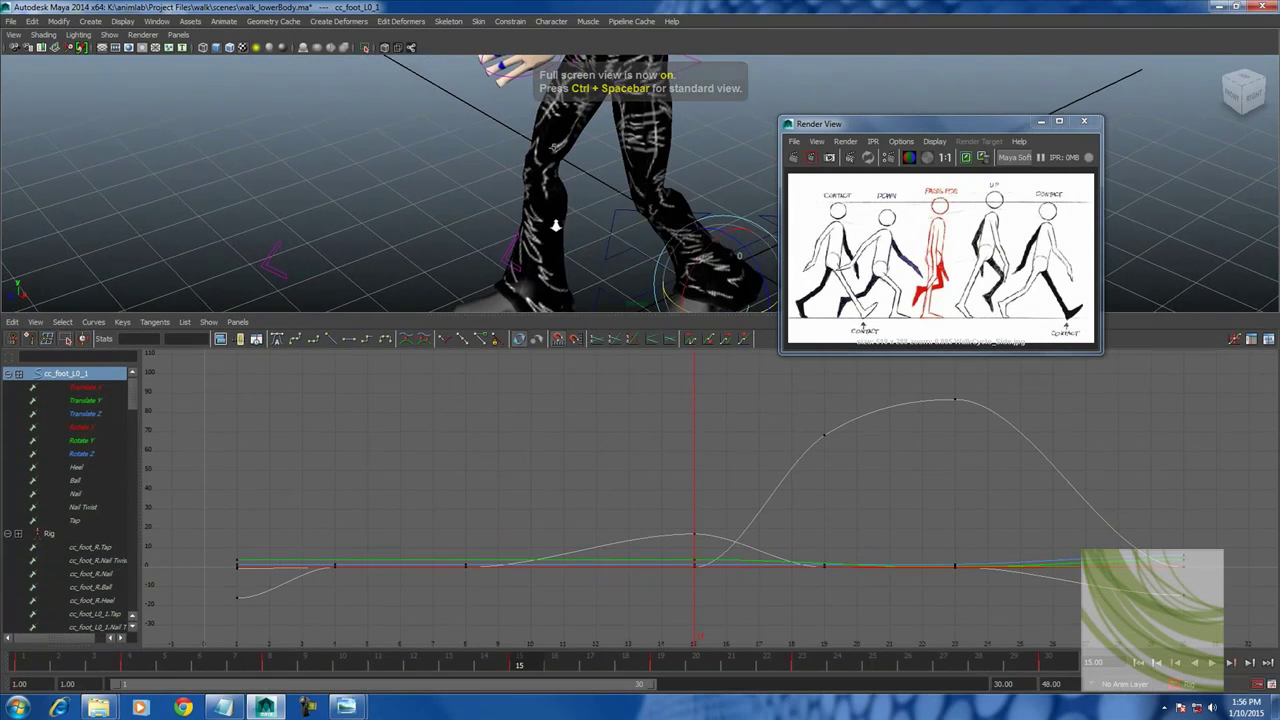
pyautogui.moveTo(560, 200)
pyautogui.keyDown('alt'); pyautogui.mouseDown()
pyautogui.moveTo(576, 184)
pyautogui.moveTo(640, 184)
pyautogui.mouseUp(); pyautogui.keyUp('alt')
pyautogui.press('space')
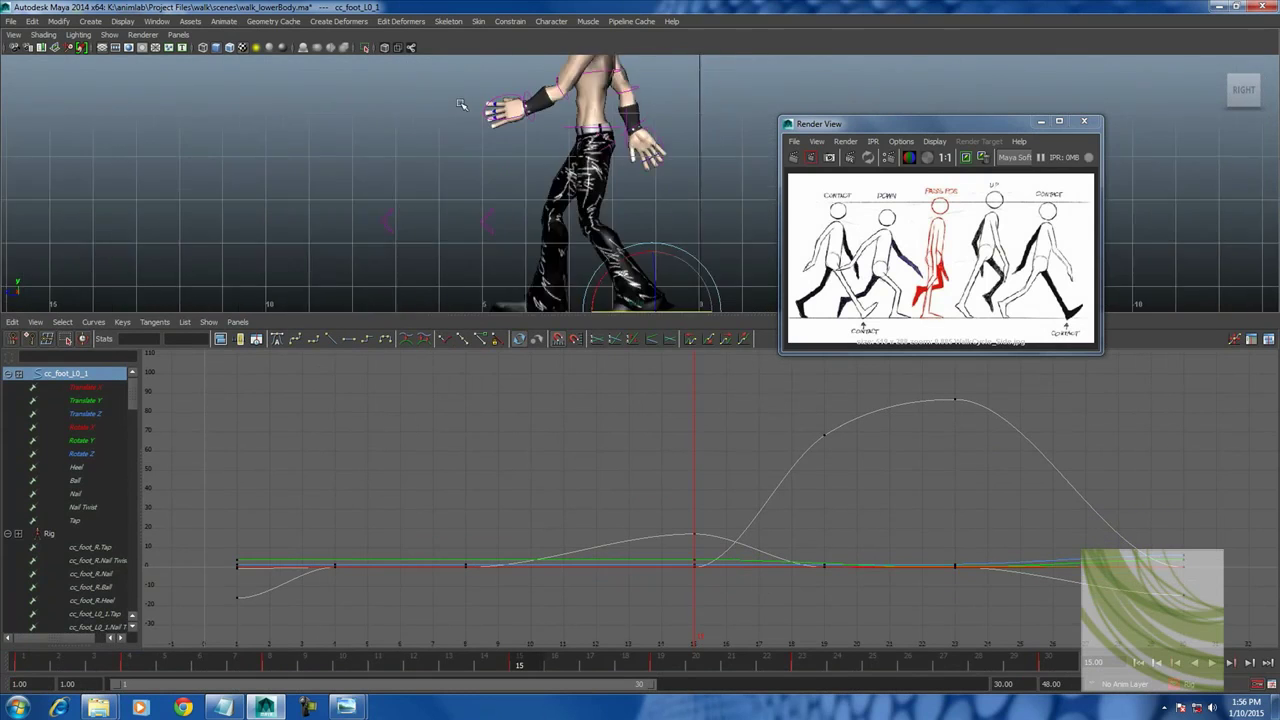
# Switch to the Right side view, enlarge the 3D panel, and move the reference image clear of the character.
pyautogui.moveTo(640, 184)
pyautogui.keyDown('alt'); pyautogui.mouseDown(button='middle')
pyautogui.moveTo(288, 146)
pyautogui.moveTo(488, 345)
pyautogui.mouseUp(button='middle'); pyautogui.keyUp('alt')
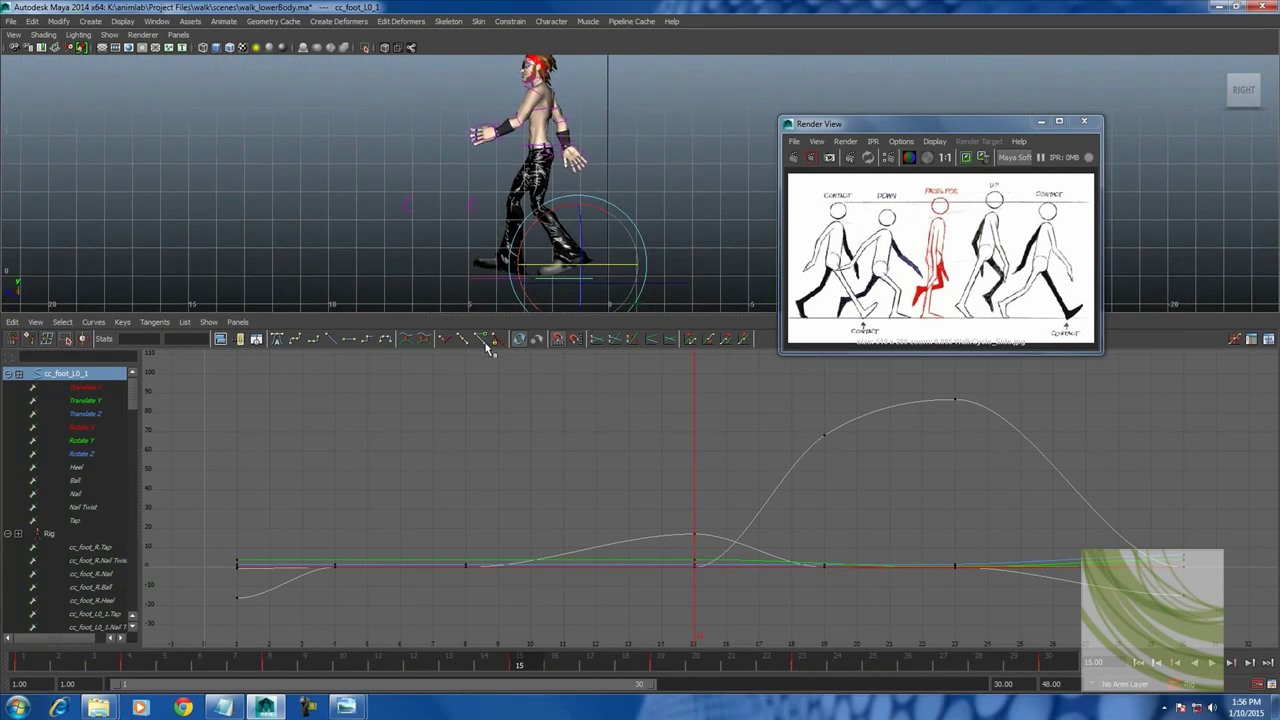
pyautogui.moveTo(490, 318); pyautogui.dragTo(490, 351)
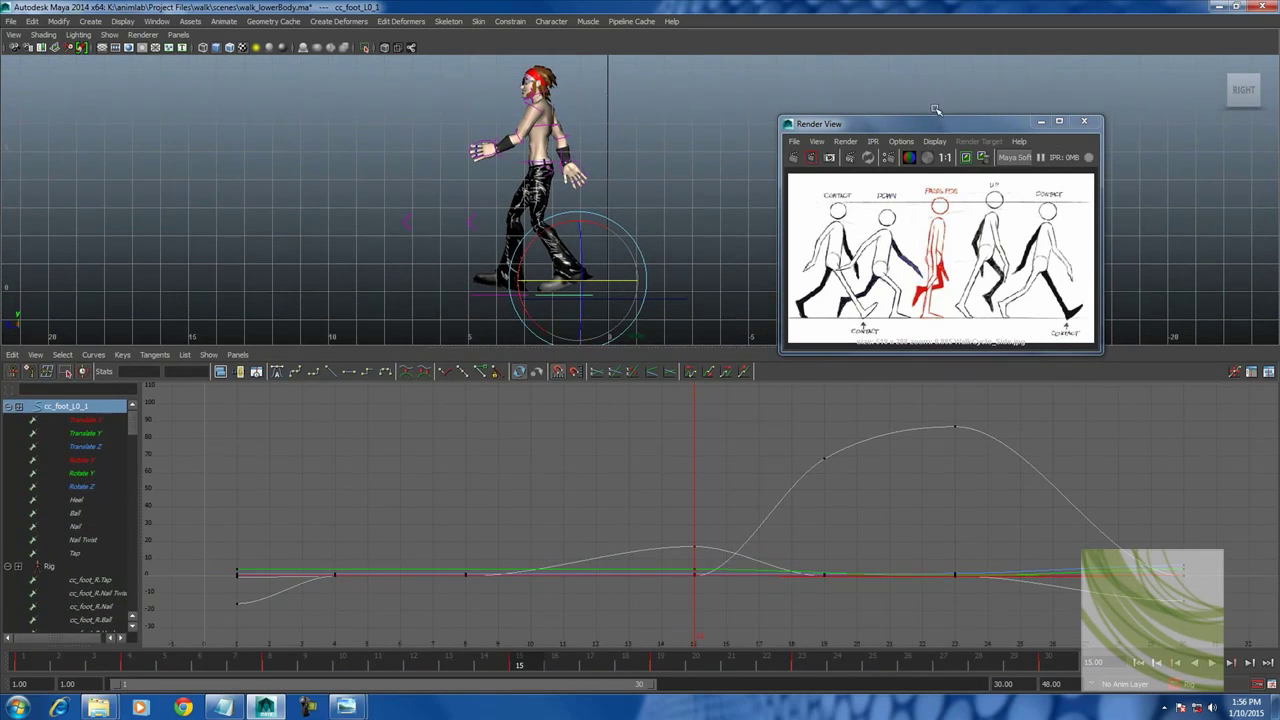
pyautogui.moveTo(943, 120)
pyautogui.mouseDown()
pyautogui.moveTo(997, 82)
pyautogui.moveTo(222, 86)
pyautogui.mouseUp()
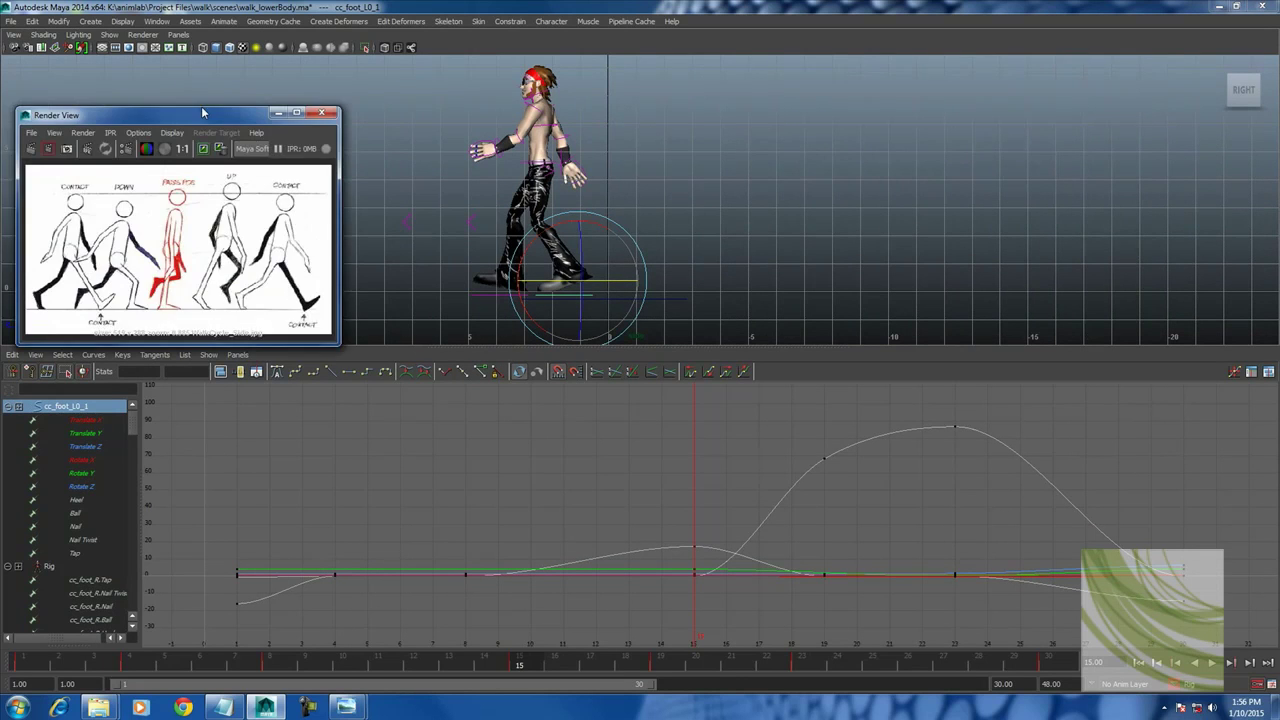
pyautogui.keyDown('alt'); pyautogui.moveTo(420, 200); pyautogui.dragTo(577, 207, button='middle'); pyautogui.keyUp('alt')
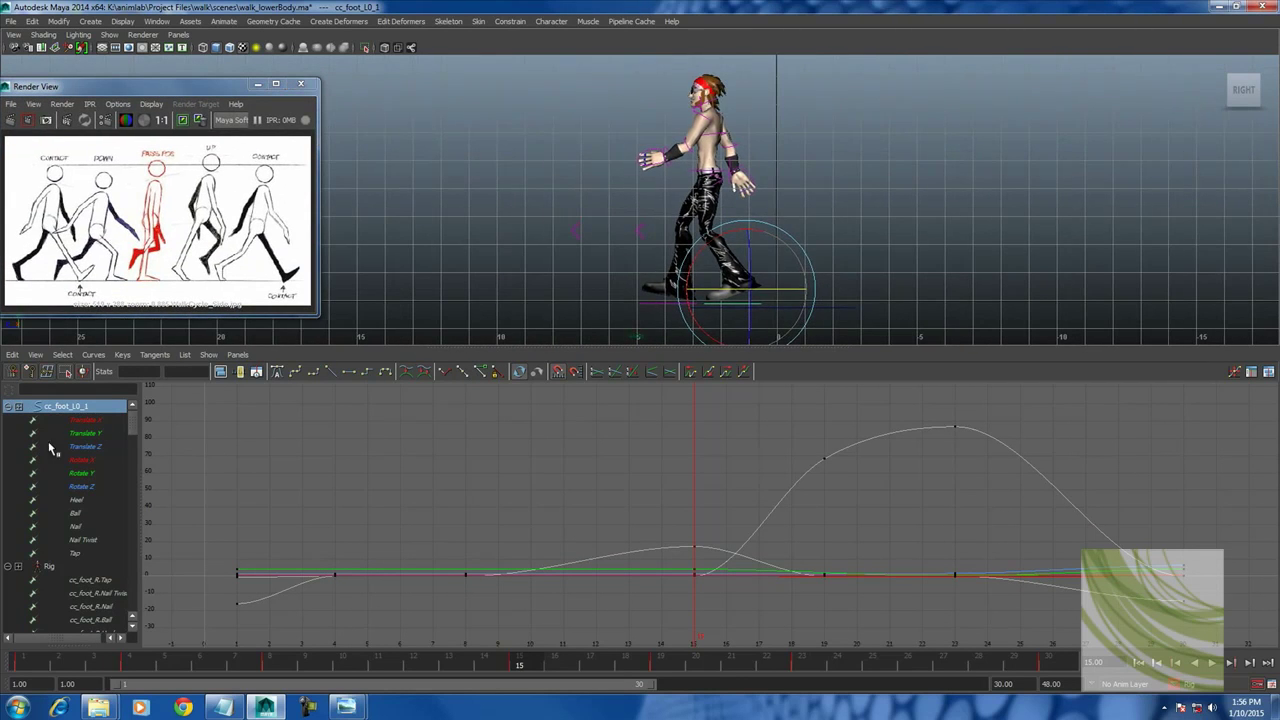
pyautogui.click(660, 307)
# Reselect the left foot control and inspect its Translate X and Translate Y keys.
pyautogui.click(740, 306)
pyautogui.click(87, 420)
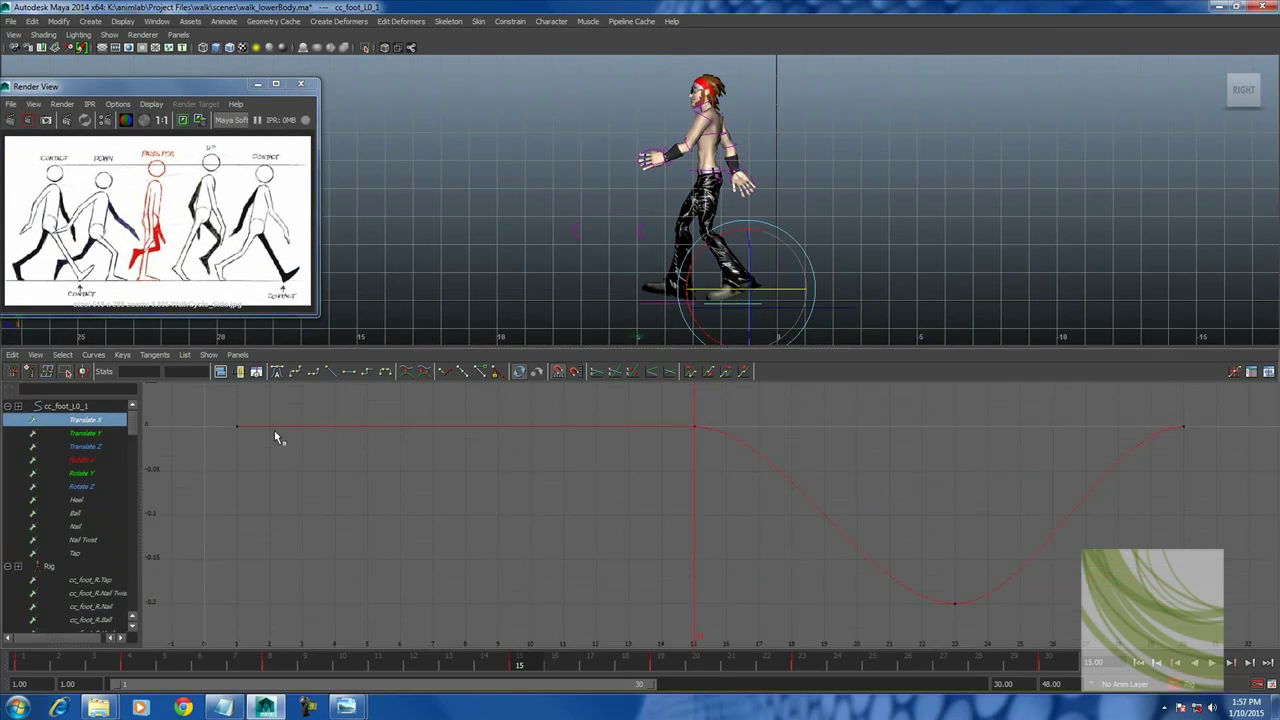
pyautogui.scroll(-5, 663, 478)
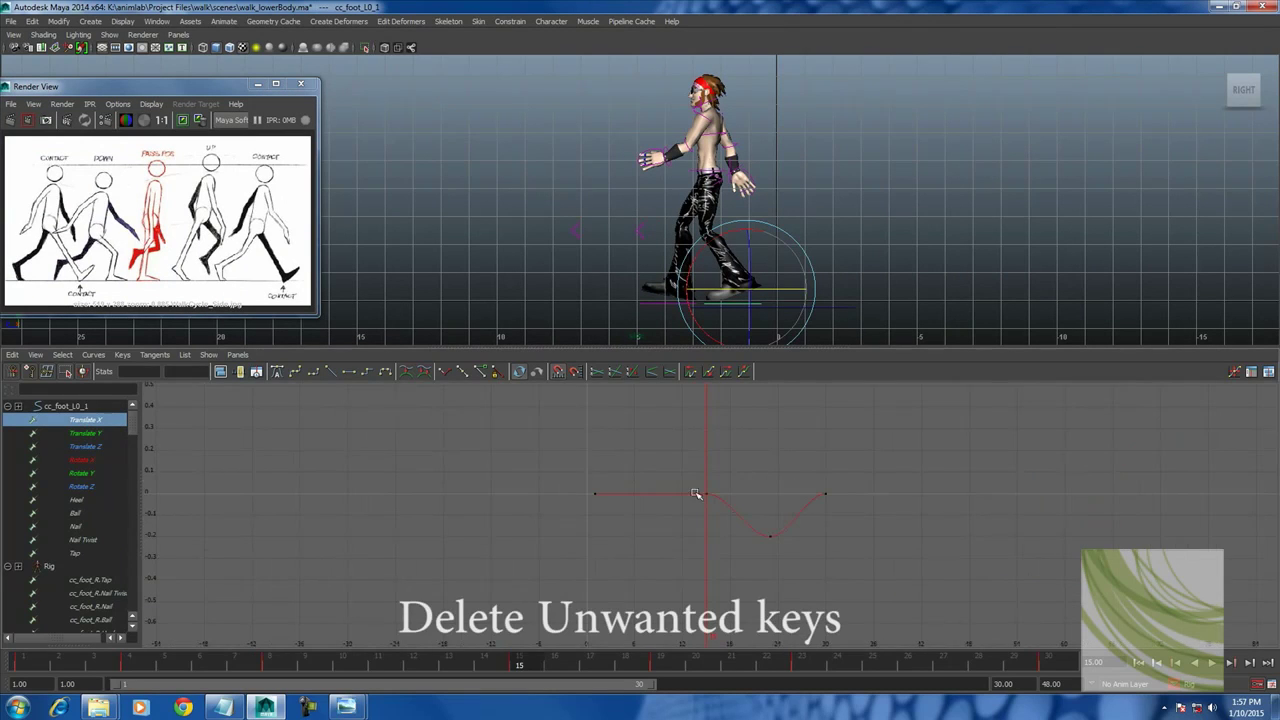
pyautogui.click(696, 494)
pyautogui.click(106, 434)
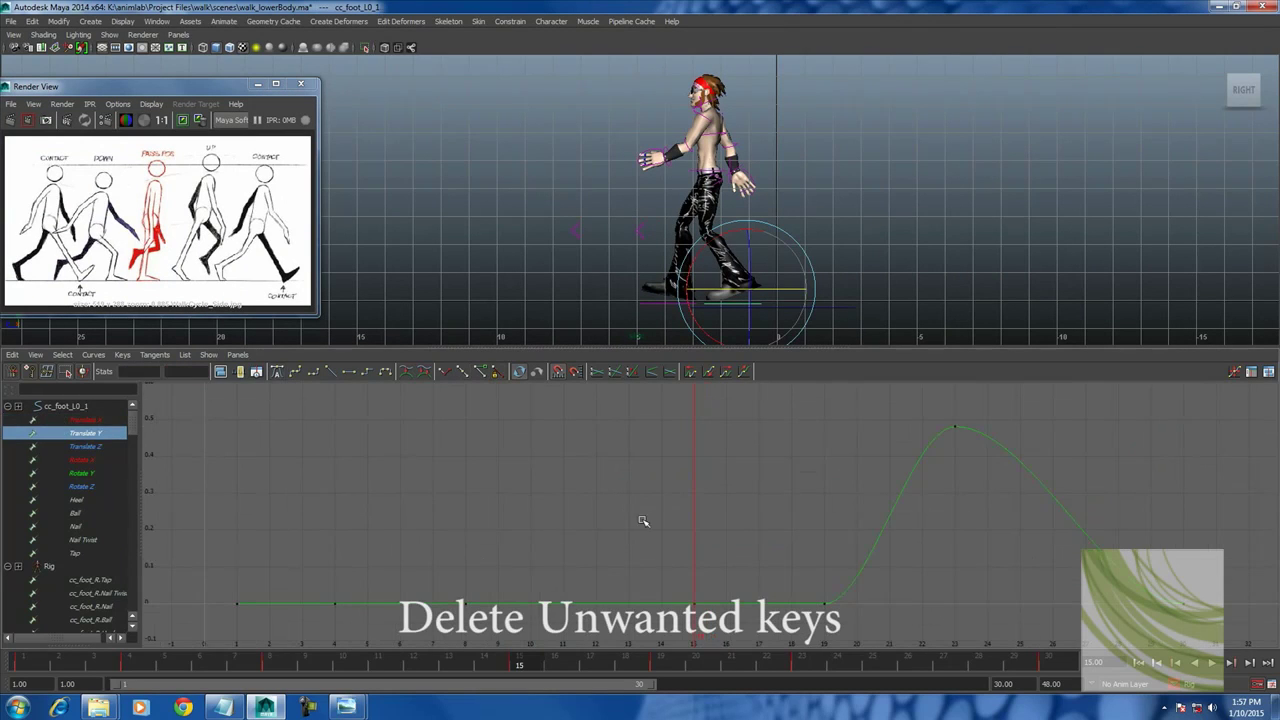
pyautogui.scroll(-3, 714, 506)
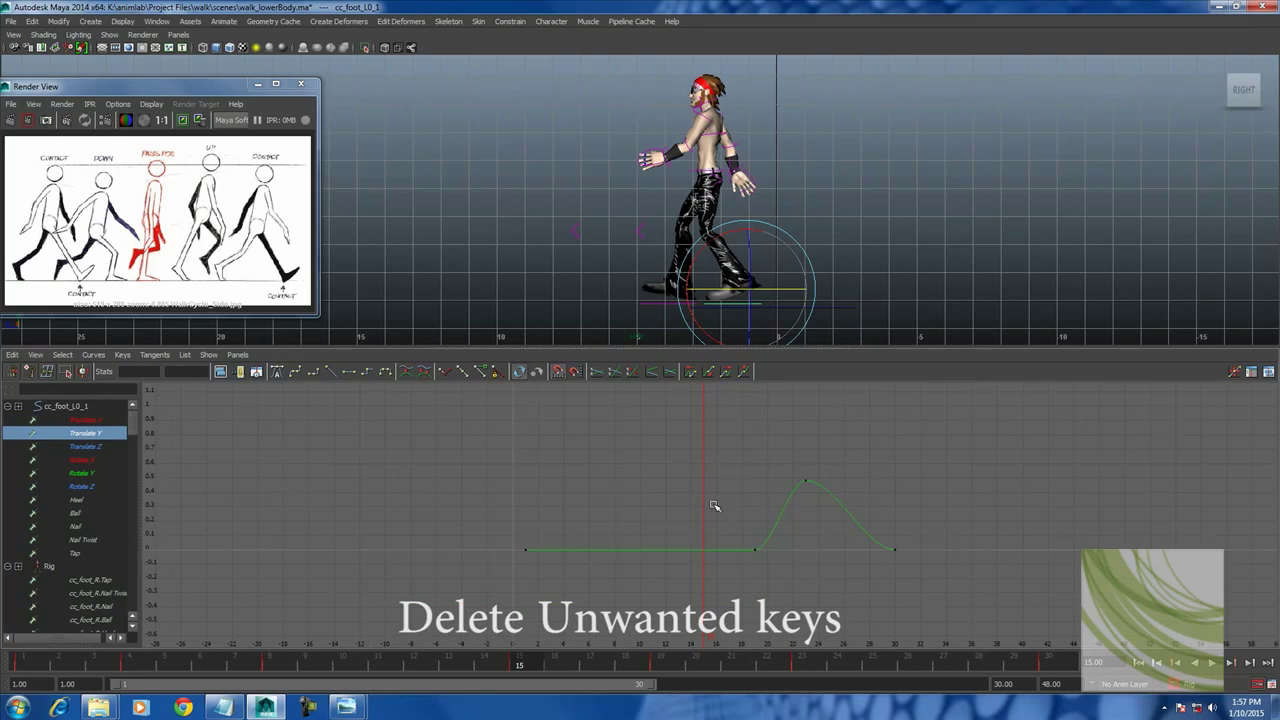
pyautogui.moveTo(675, 481); pyautogui.dragTo(905, 560)
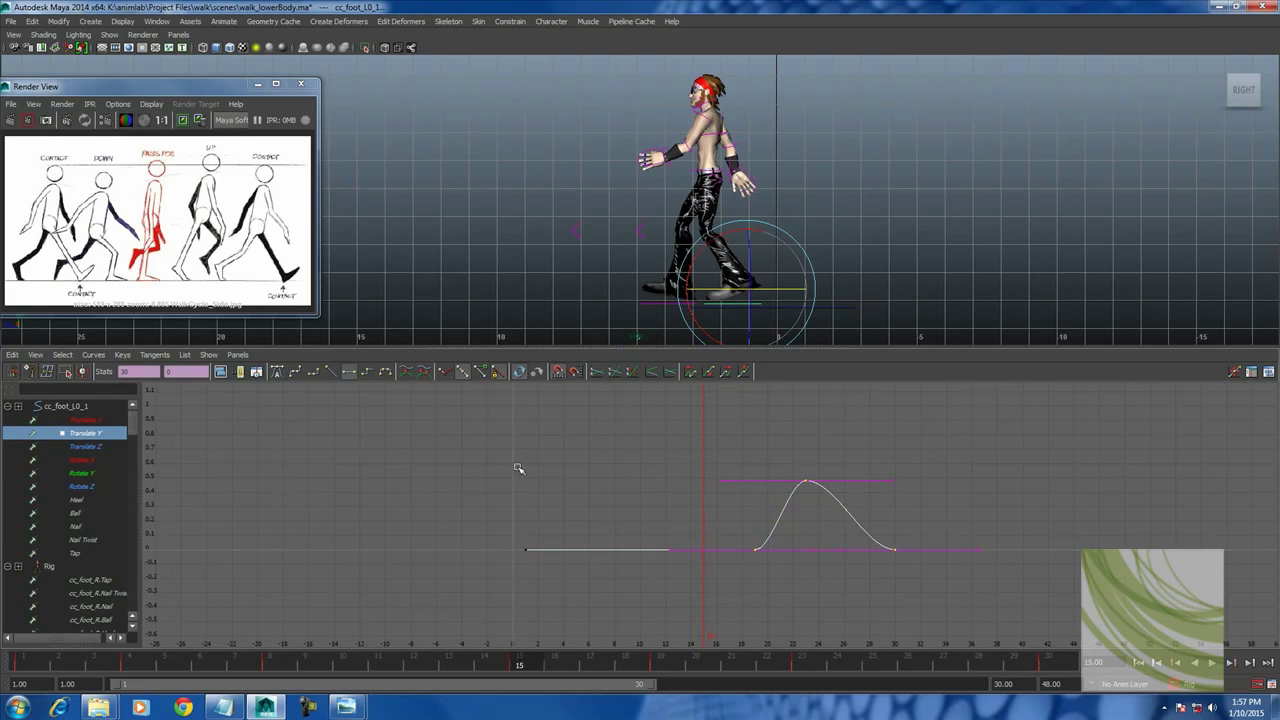
# Turn on infinity display for the Graph Editor curves.
pyautogui.click(35, 355)
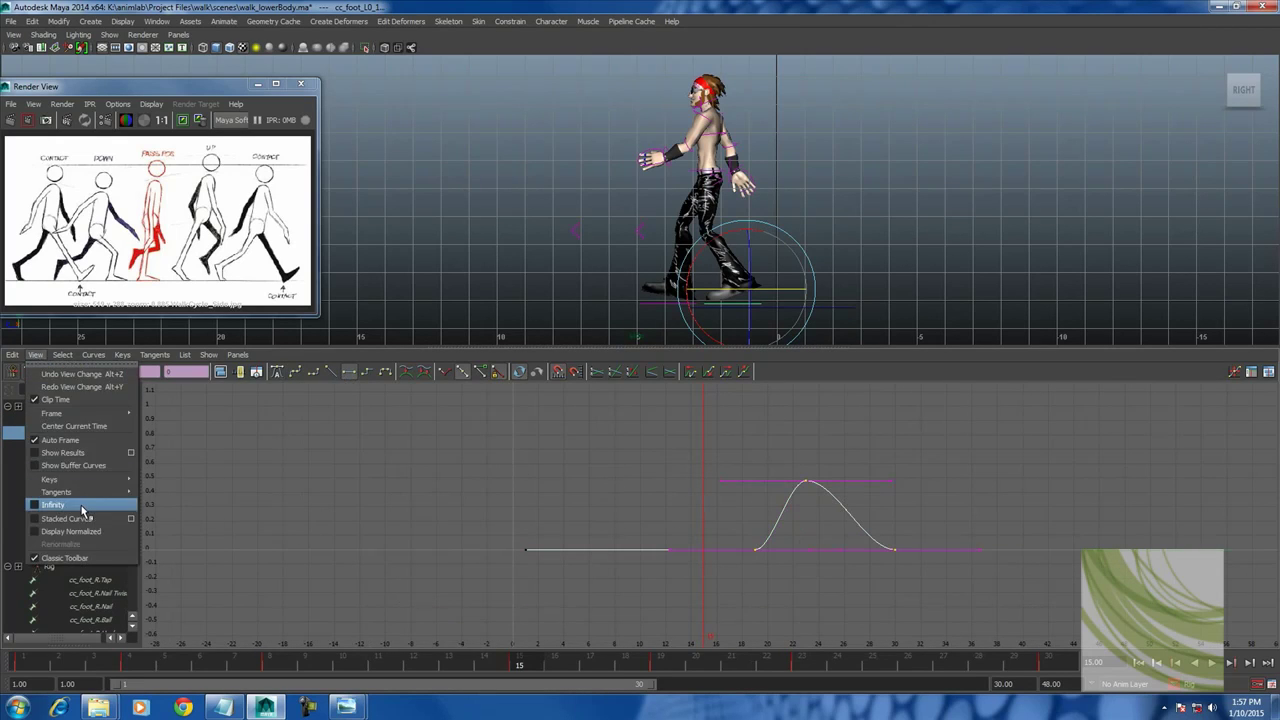
pyautogui.click(86, 508)
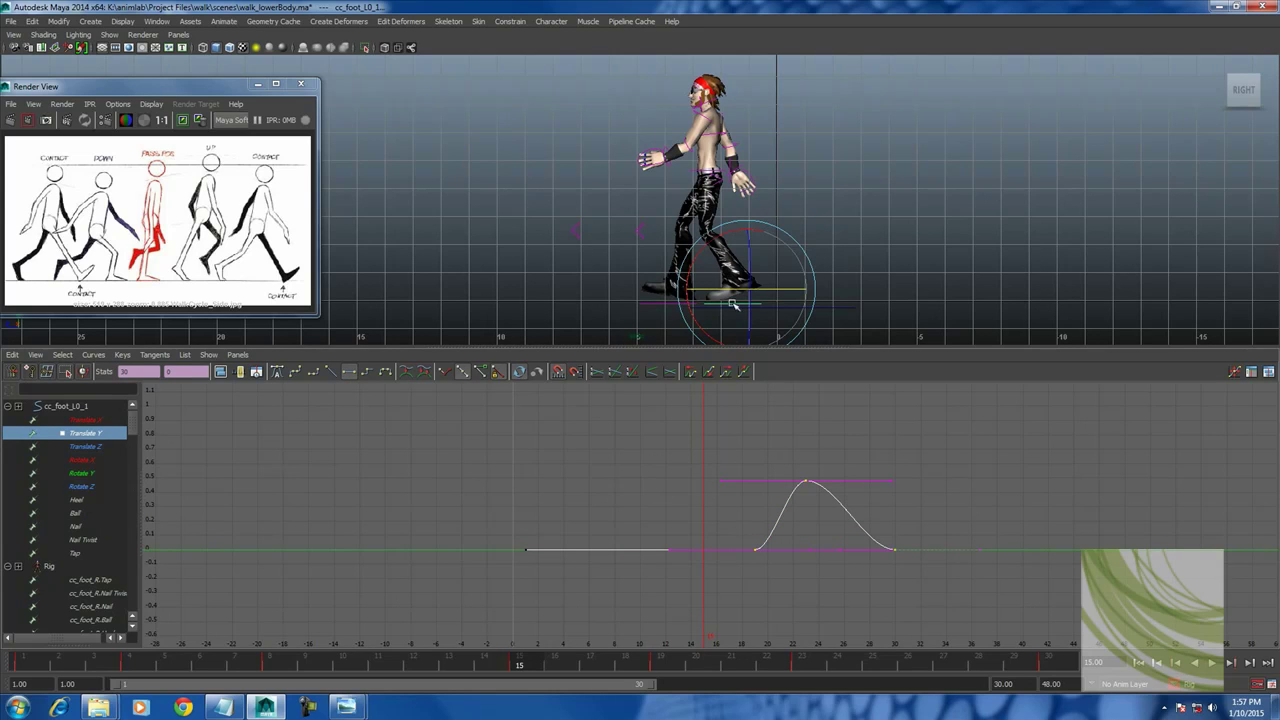
pyautogui.click(86, 420)
pyautogui.click(92, 432)
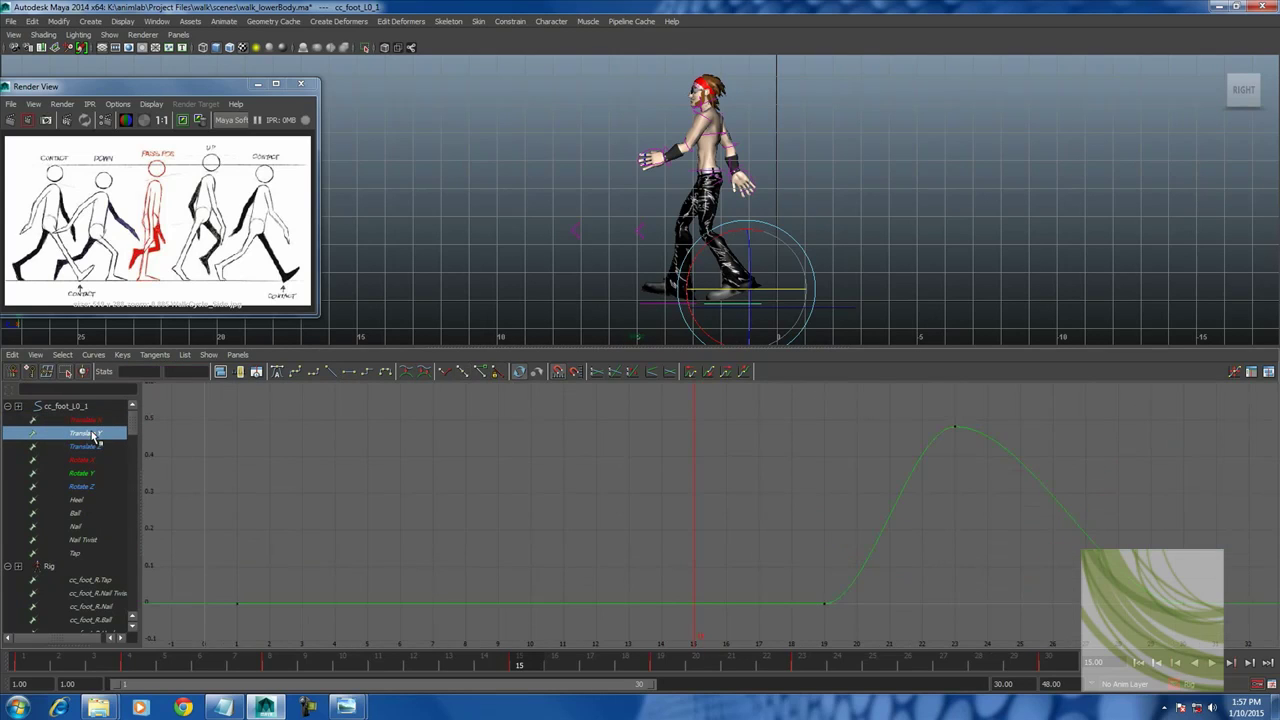
# Delete the three unwanted keys from the foot's Translate Z curve.
pyautogui.click(92, 455)
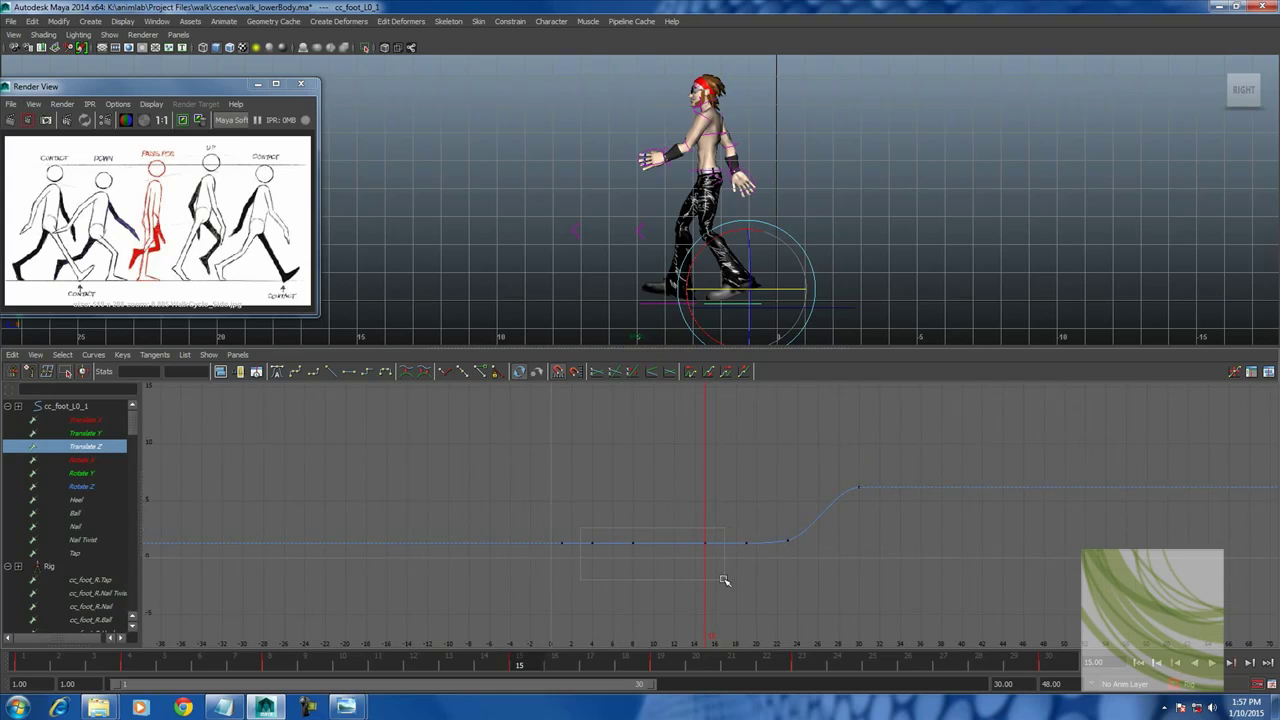
pyautogui.moveTo(724, 580); pyautogui.dragTo(716, 580)
pyautogui.press('Delete')
pyautogui.click(98, 460)
pyautogui.keyDown('alt'); pyautogui.moveTo(701, 546); pyautogui.dragTo(683, 573, button='right'); pyautogui.keyUp('alt')
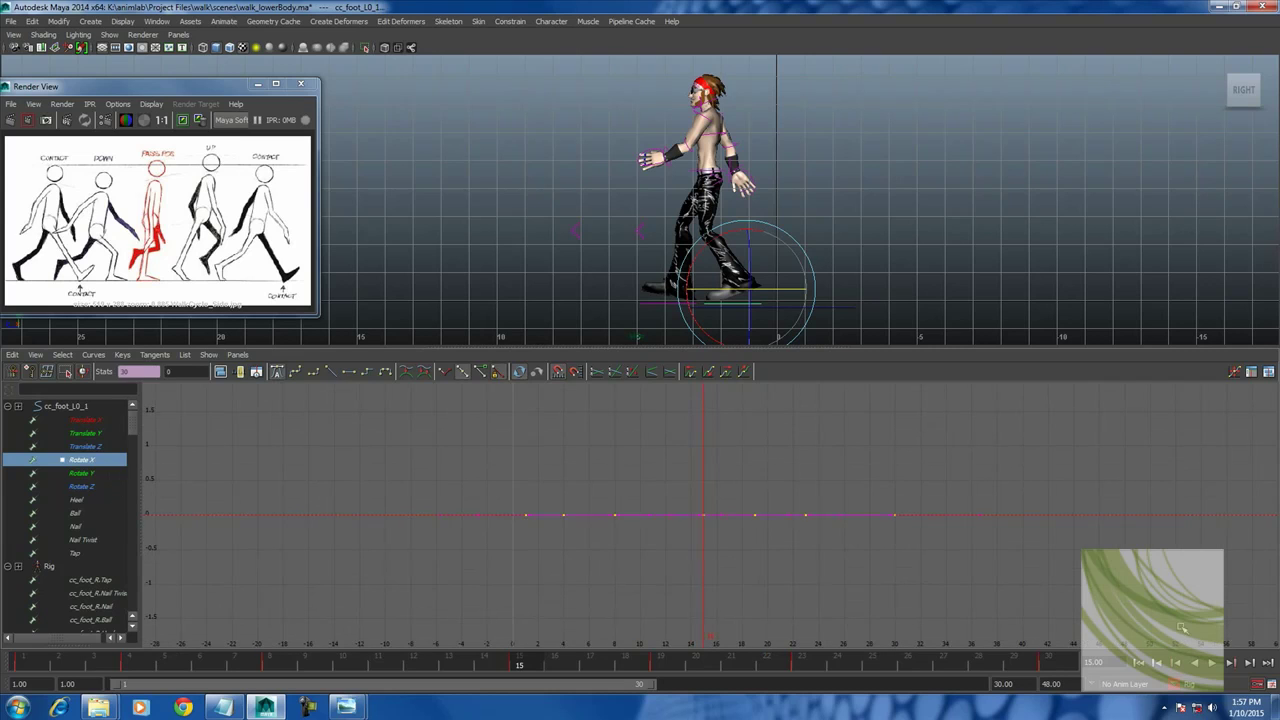
# Delete the flat Rotate X and Rotate Z curves, keeping Rotate Y intact.
pyautogui.press('Delete')
pyautogui.click(104, 461)
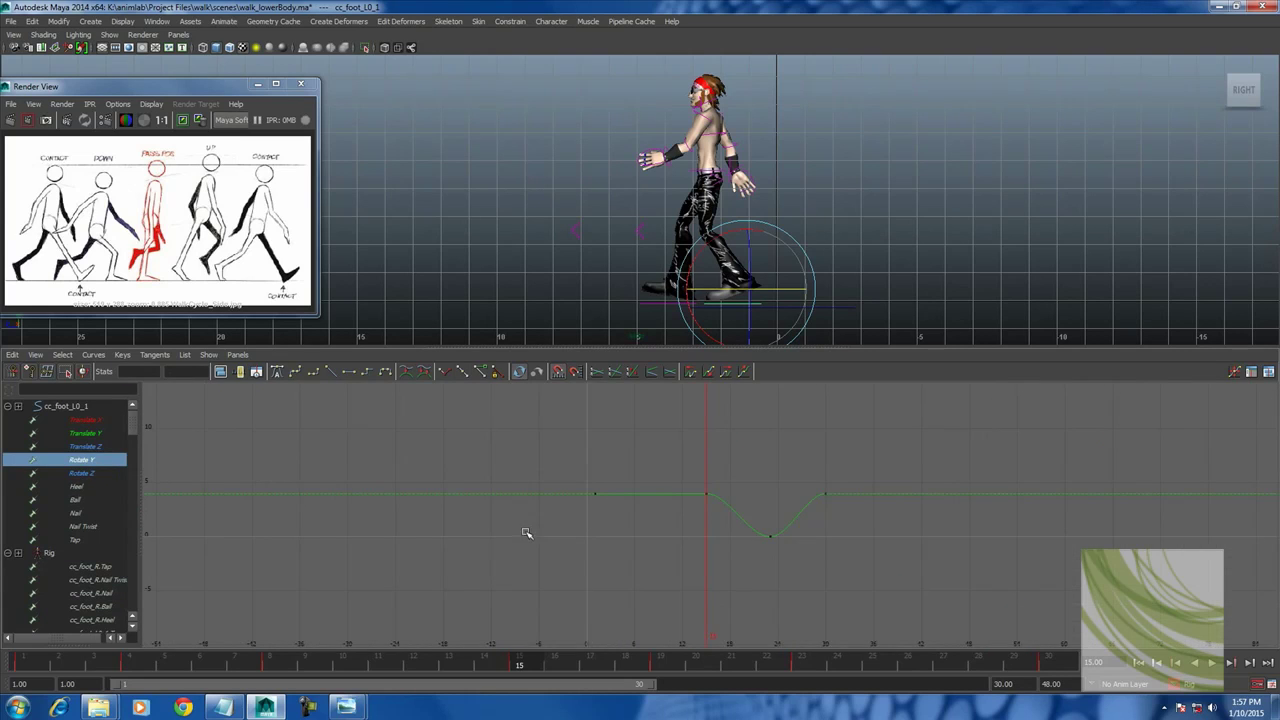
pyautogui.moveTo(474, 449); pyautogui.dragTo(1102, 638)
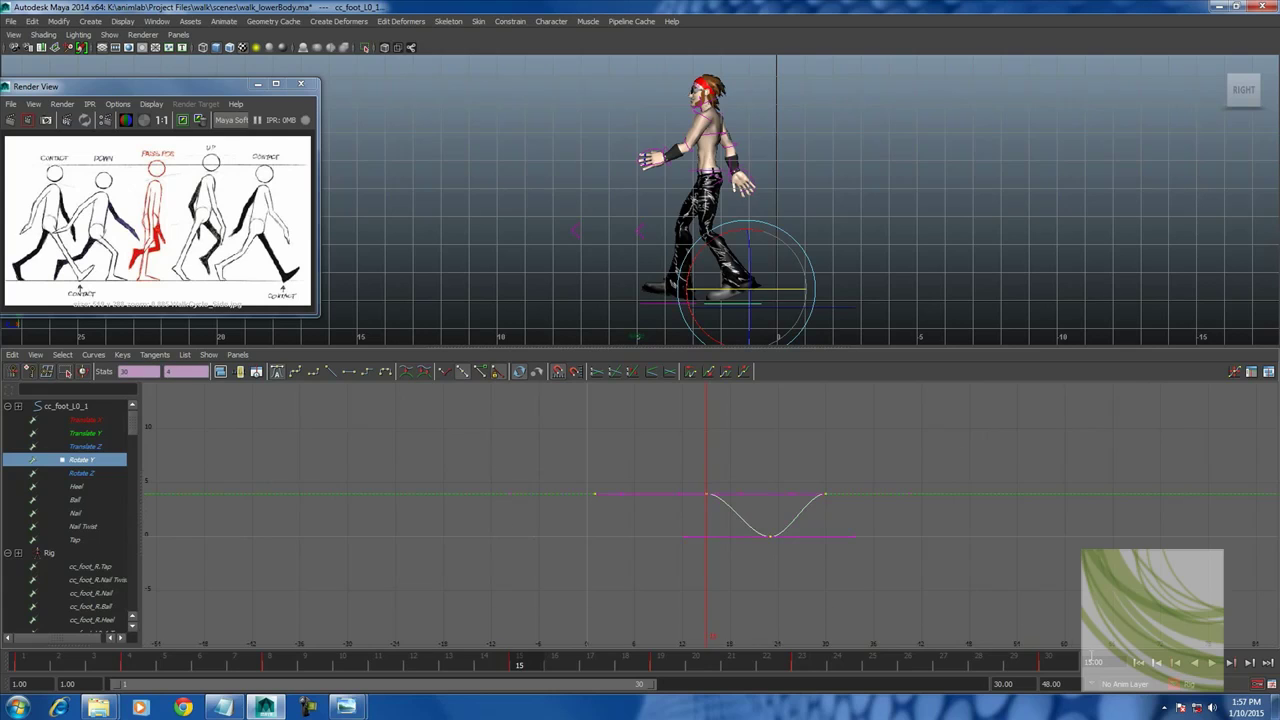
pyautogui.click(1050, 664)
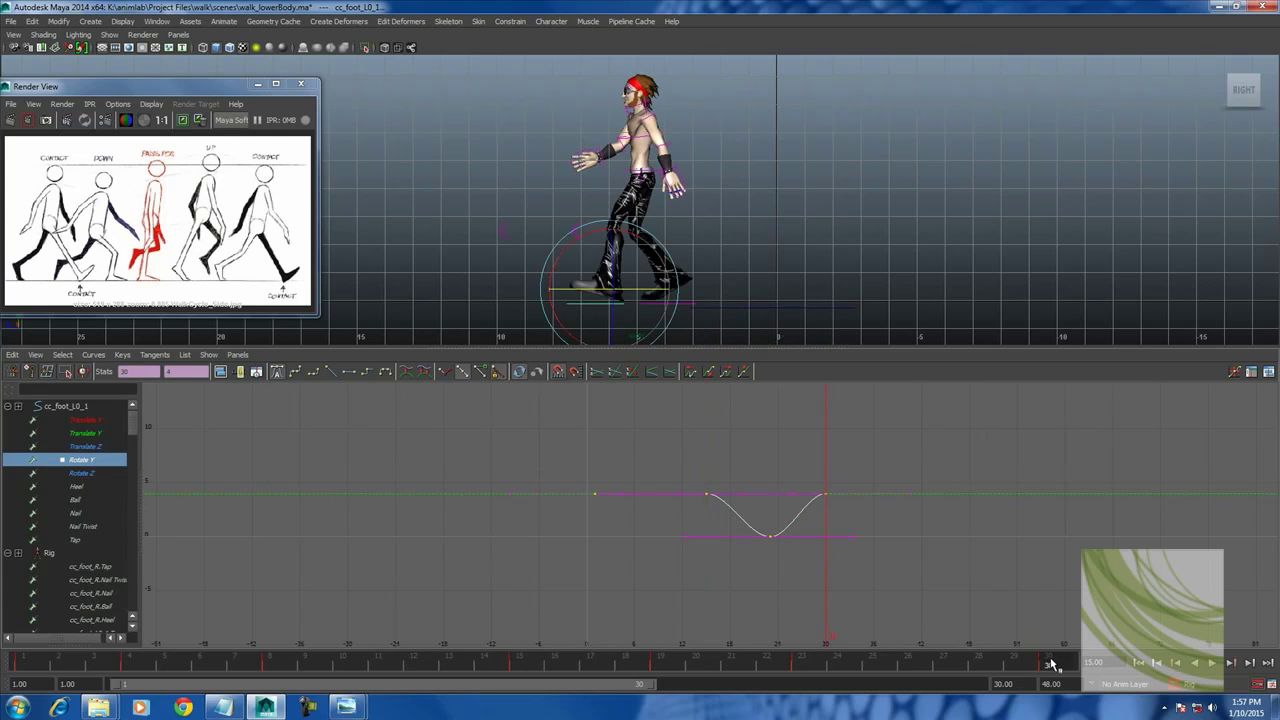
pyautogui.click(103, 472)
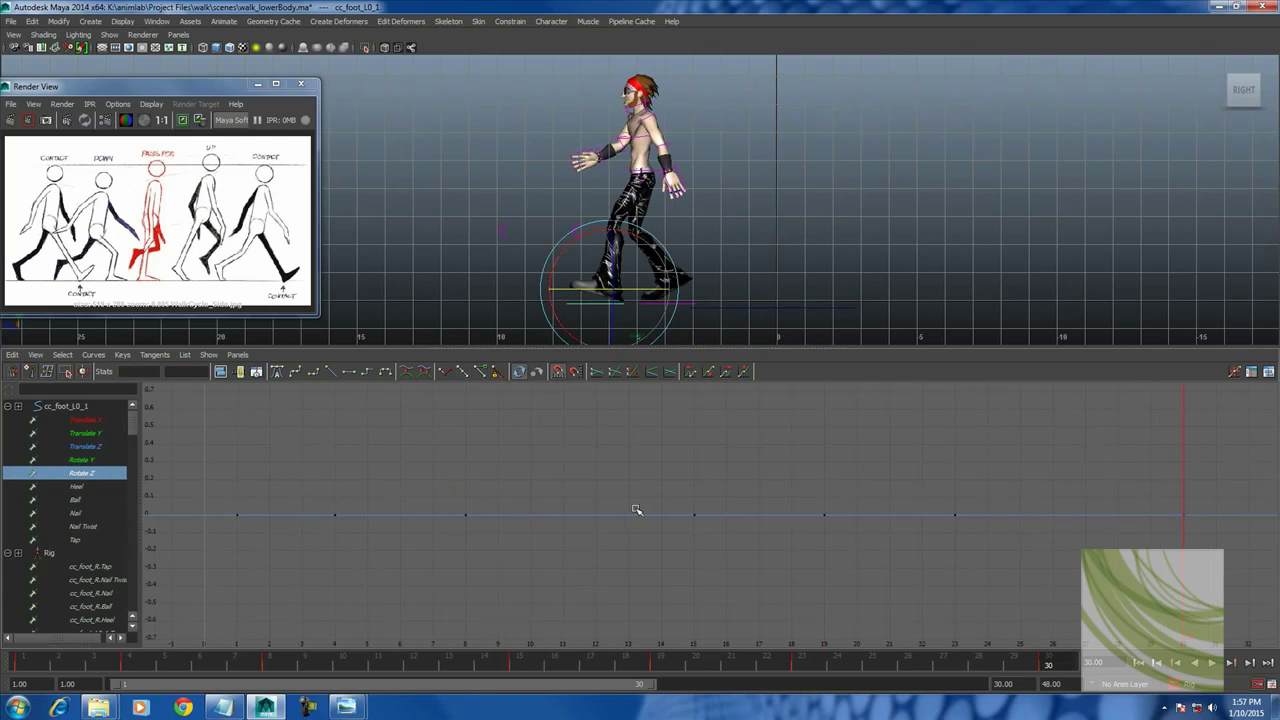
pyautogui.moveTo(460, 500); pyautogui.dragTo(960, 631)
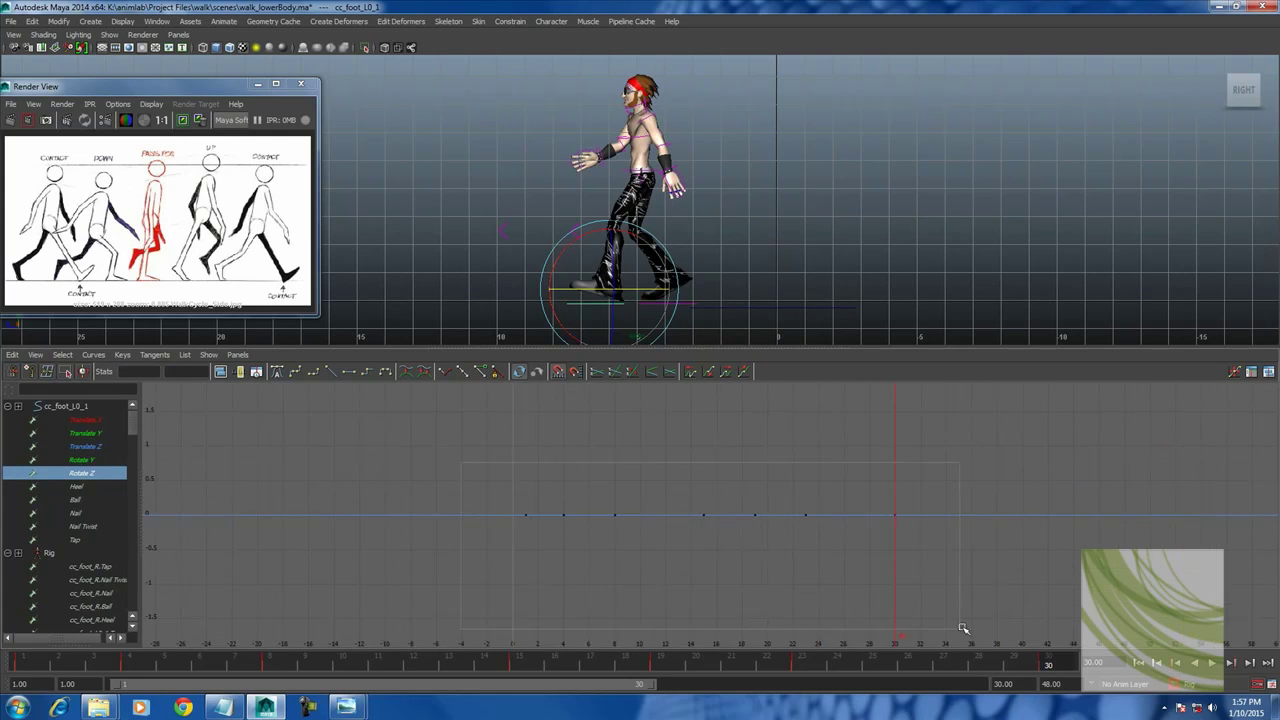
pyautogui.press('Delete')
# Frame the Heel curve, then delete two sets of redundant flat keys from the Ball curve.
pyautogui.click(129, 476)
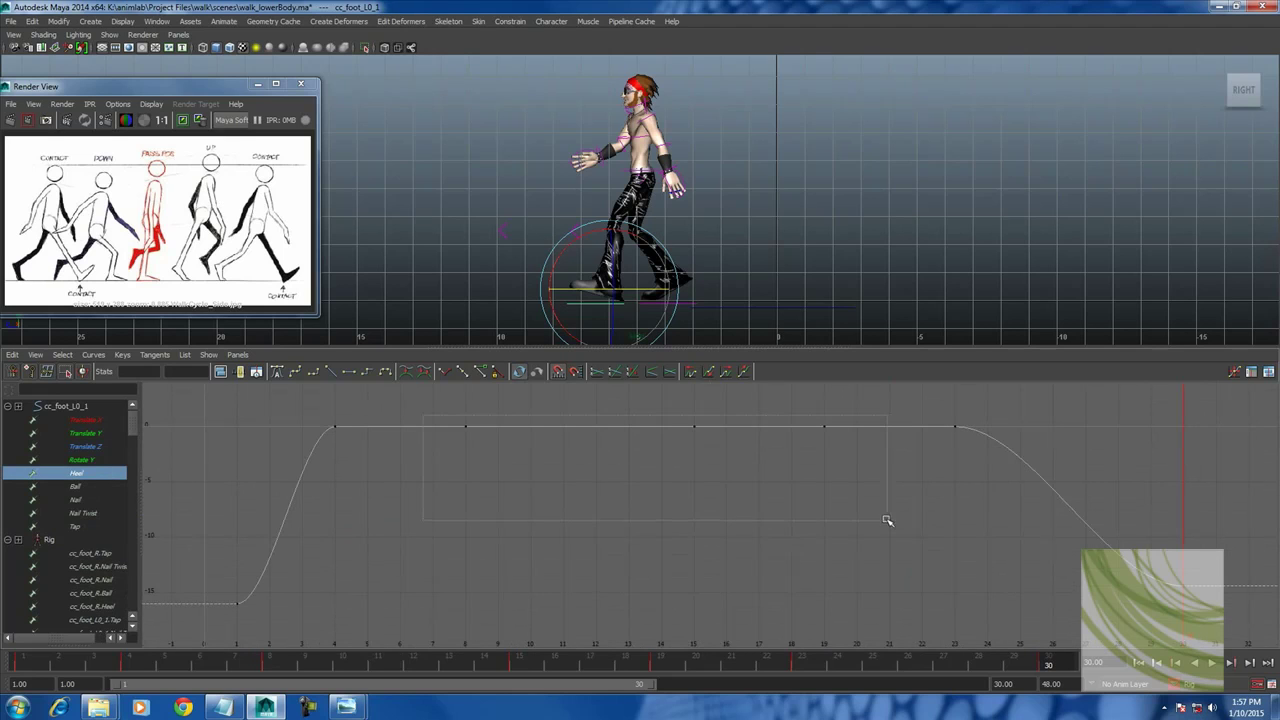
pyautogui.press('f')
pyautogui.click(106, 486)
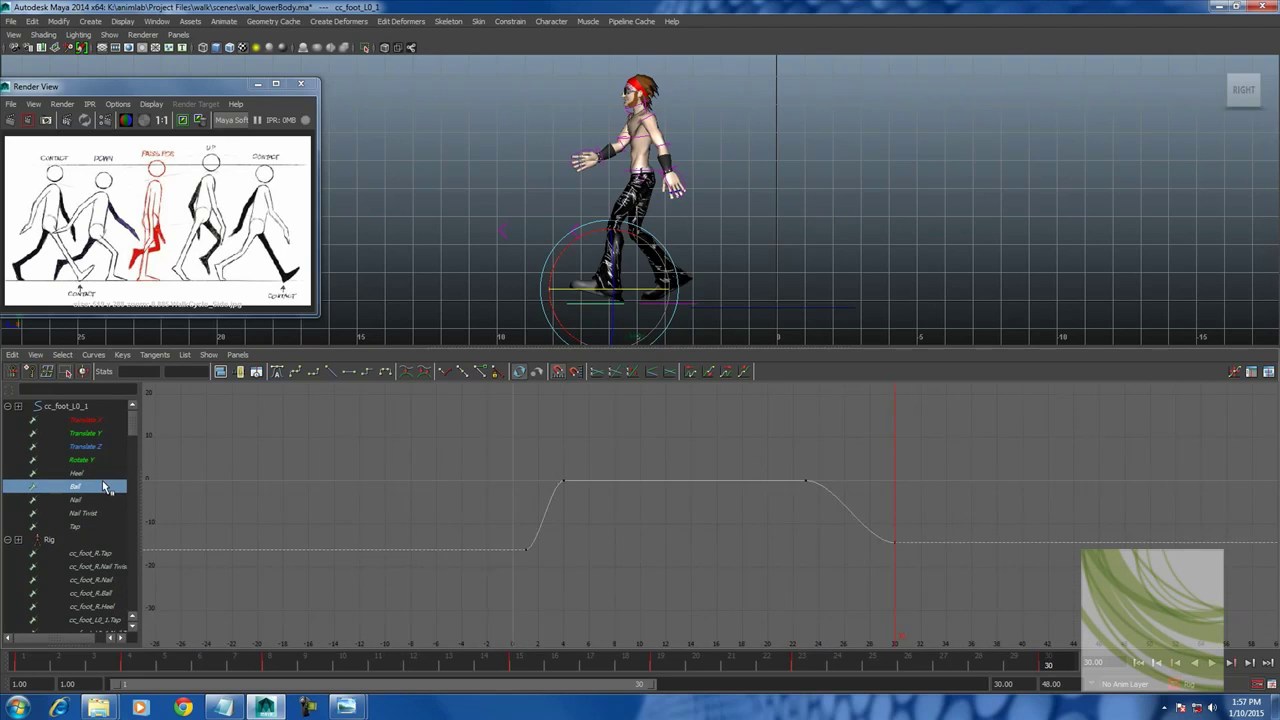
pyautogui.press('f')
pyautogui.moveTo(555, 534); pyautogui.dragTo(585, 565)
pyautogui.press('Delete')
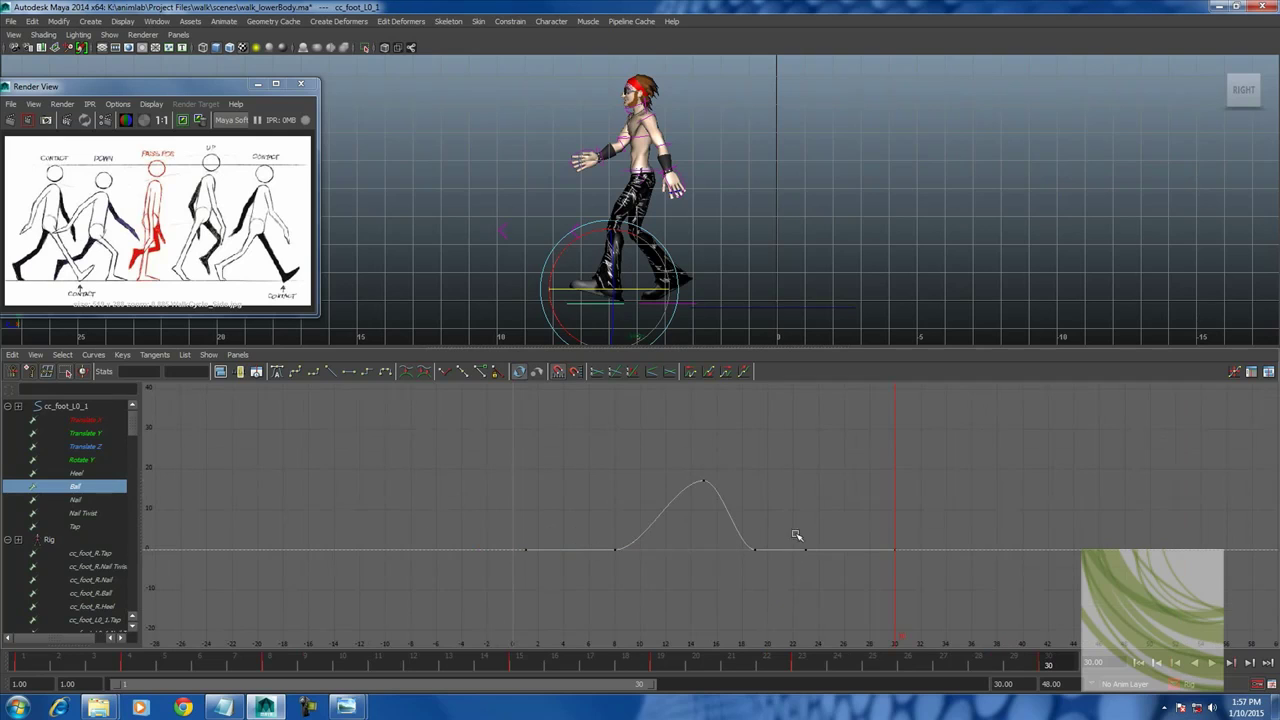
pyautogui.moveTo(794, 534); pyautogui.dragTo(845, 590)
pyautogui.press('Delete')
# Delete the two redundant flat keys from the Nail curve.
pyautogui.click(90, 500)
pyautogui.press('f')
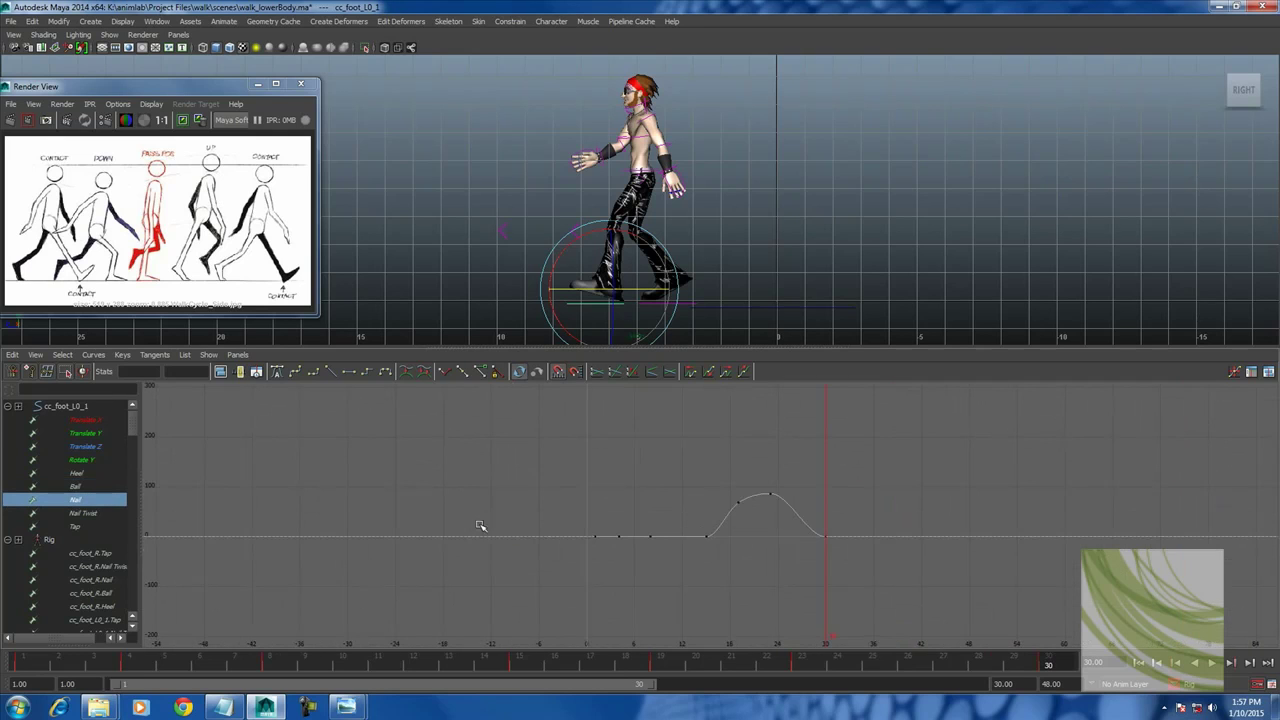
pyautogui.moveTo(612, 526); pyautogui.dragTo(676, 561)
pyautogui.press('Delete')
# Delete the extra key on the rising side of the Nail curve.
pyautogui.click(770, 495)
pyautogui.scroll(1, 671, 517)
pyautogui.scroll(3, 766, 523)
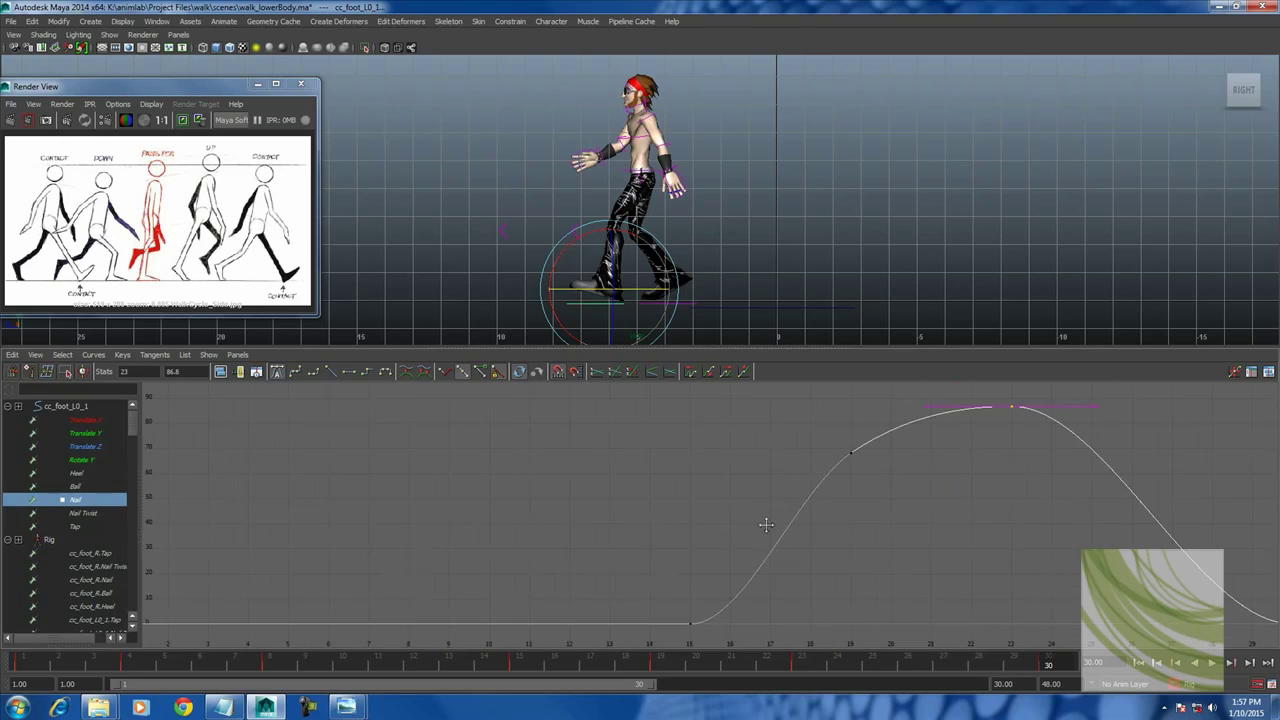
pyautogui.scroll(-3, 823, 534)
pyautogui.scroll(1, 837, 544)
pyautogui.keyDown('shift'); pyautogui.moveTo(723, 472); pyautogui.dragTo(768, 505); pyautogui.keyUp('shift')
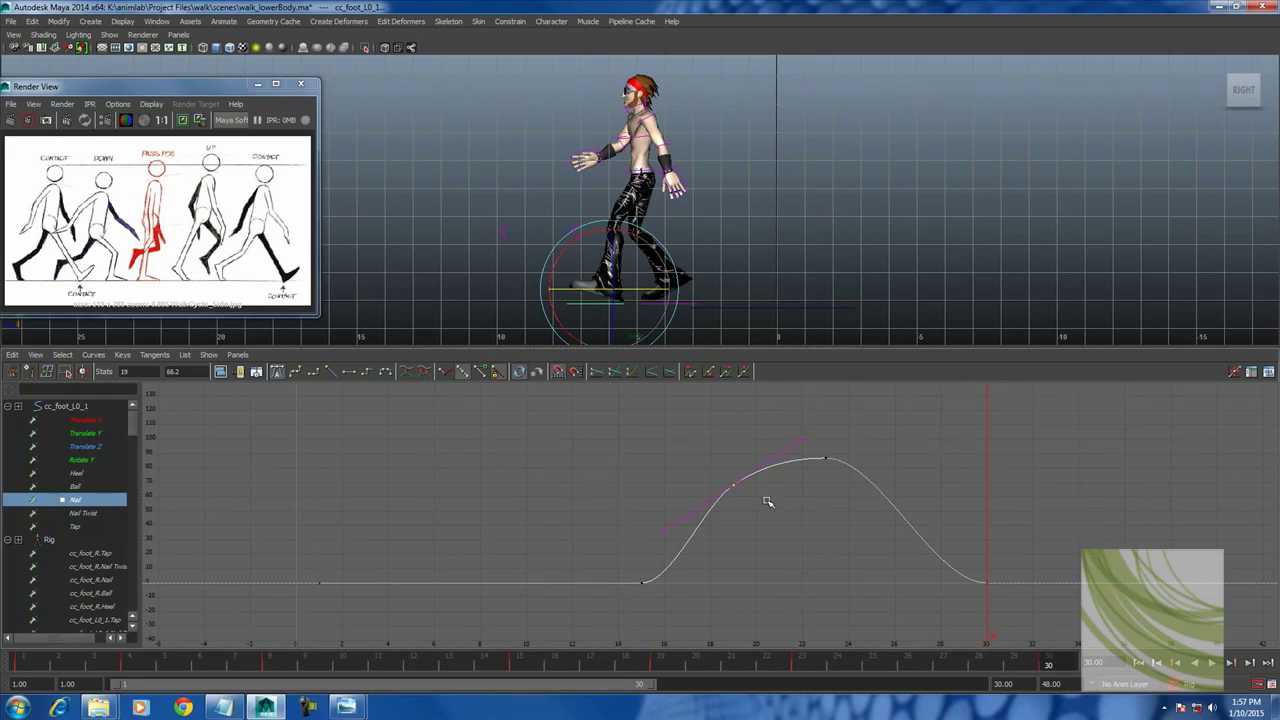
pyautogui.press('Delete')
# Give the Nail curve weighted tangents and lengthen the peak's incoming tangent, then unify it.
pyautogui.click(108, 357)
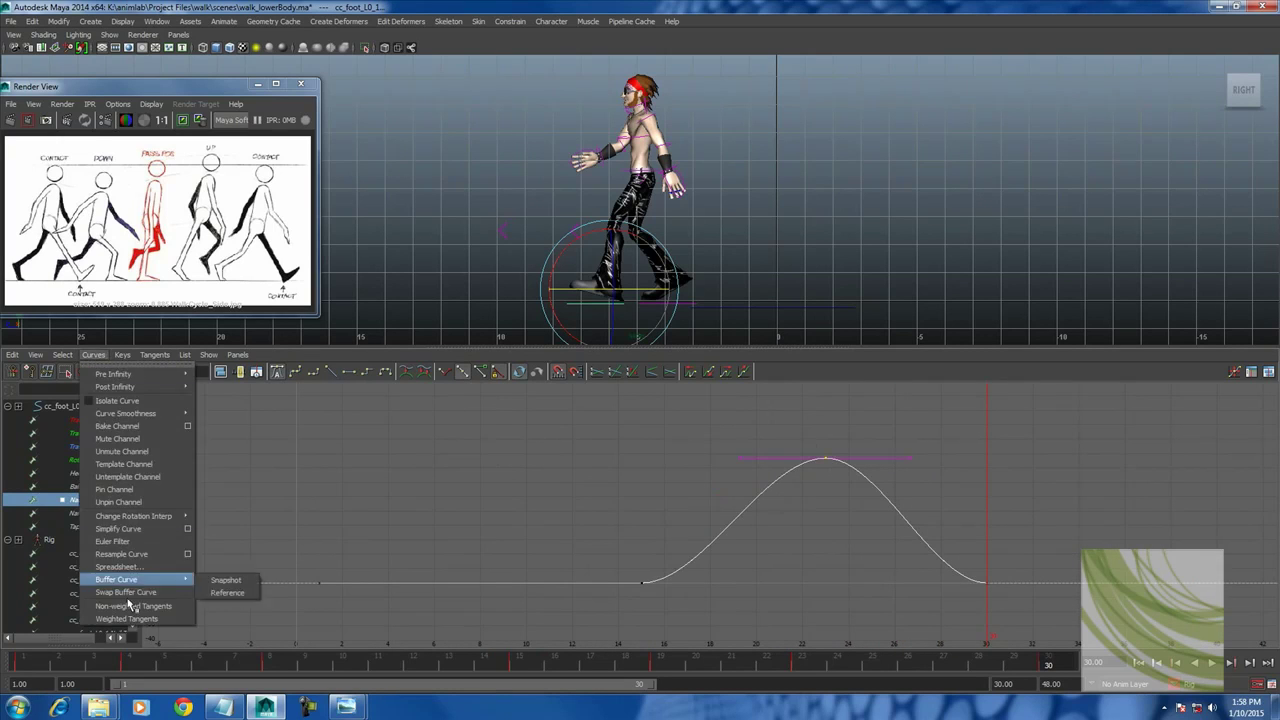
pyautogui.click(133, 612)
pyautogui.click(482, 370)
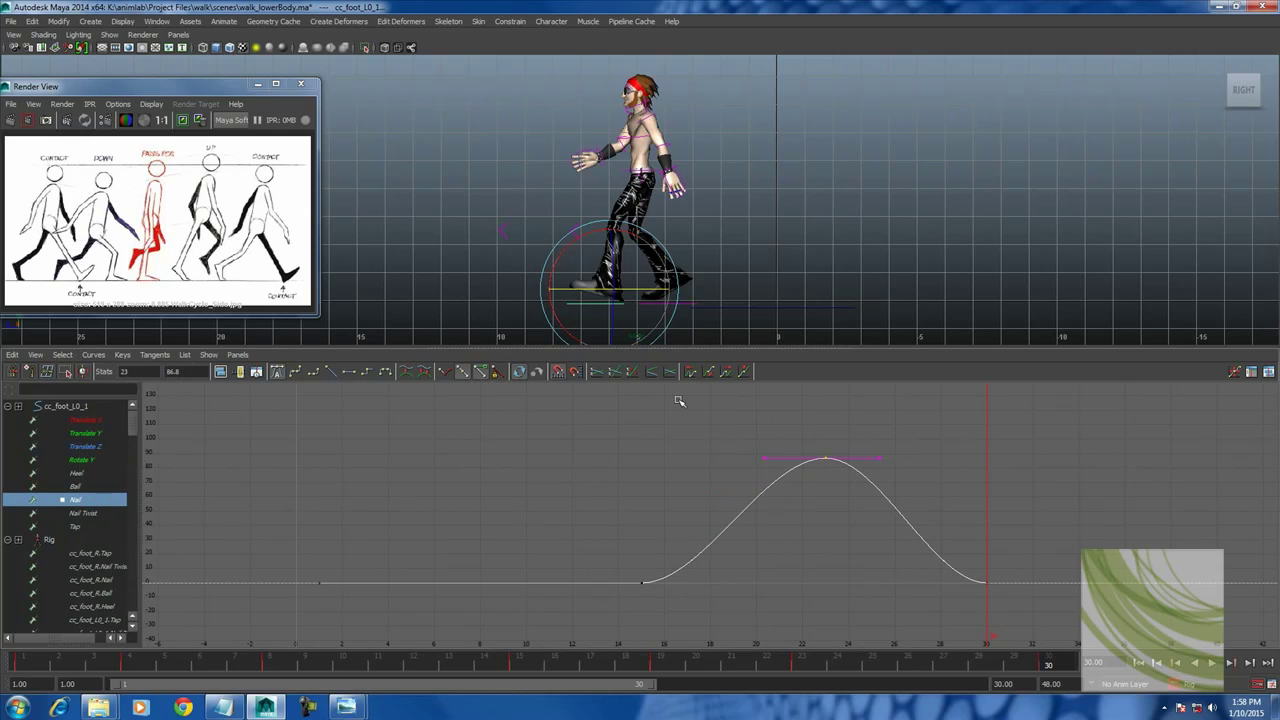
pyautogui.moveTo(762, 459); pyautogui.dragTo(724, 460)
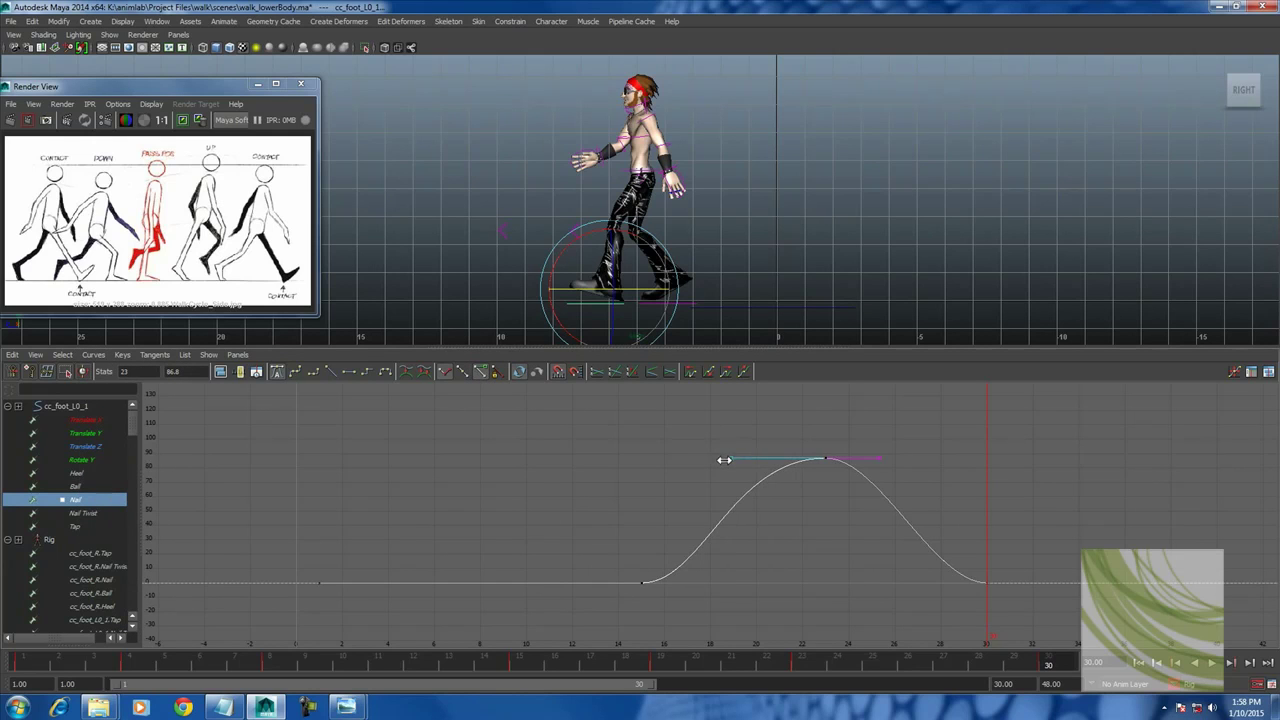
pyautogui.click(464, 371)
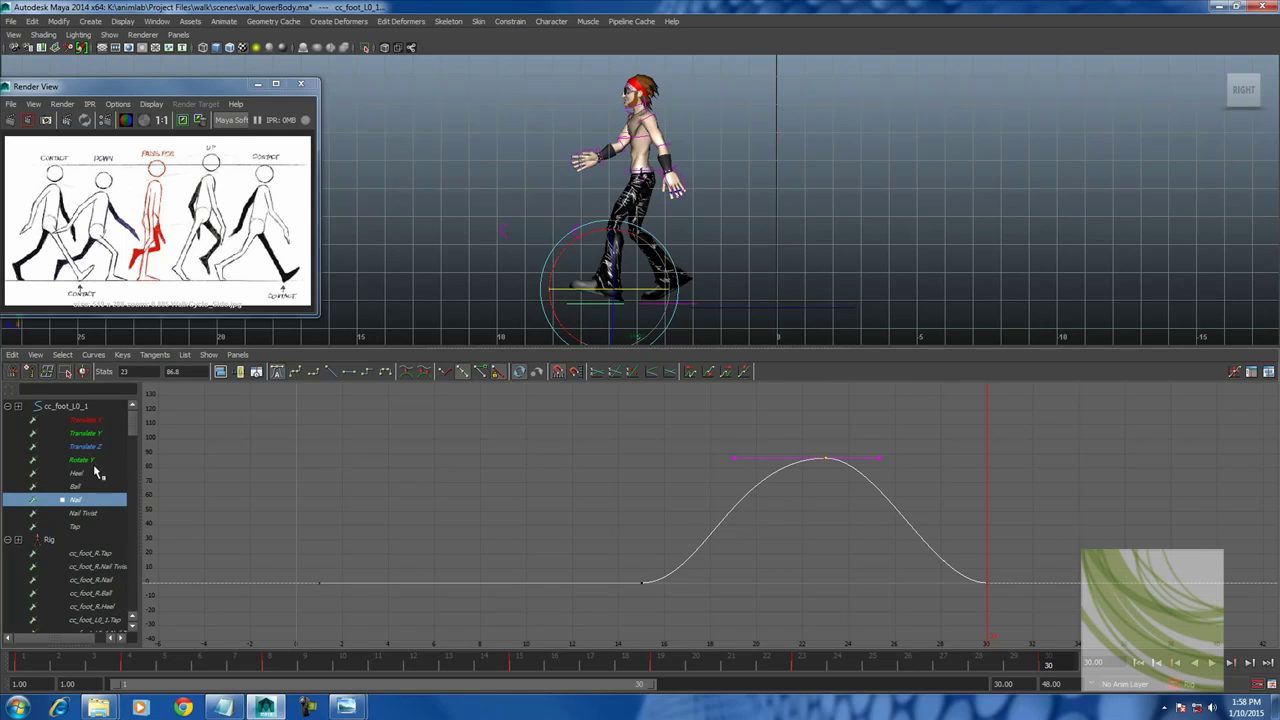
# Delete the extra middle keys from the Nail Twist curve.
pyautogui.click(80, 513)
pyautogui.press('f')
pyautogui.moveTo(588, 467)
pyautogui.mouseDown()
pyautogui.moveTo(800, 510)
pyautogui.moveTo(764, 510)
pyautogui.mouseUp()
pyautogui.press('Delete')
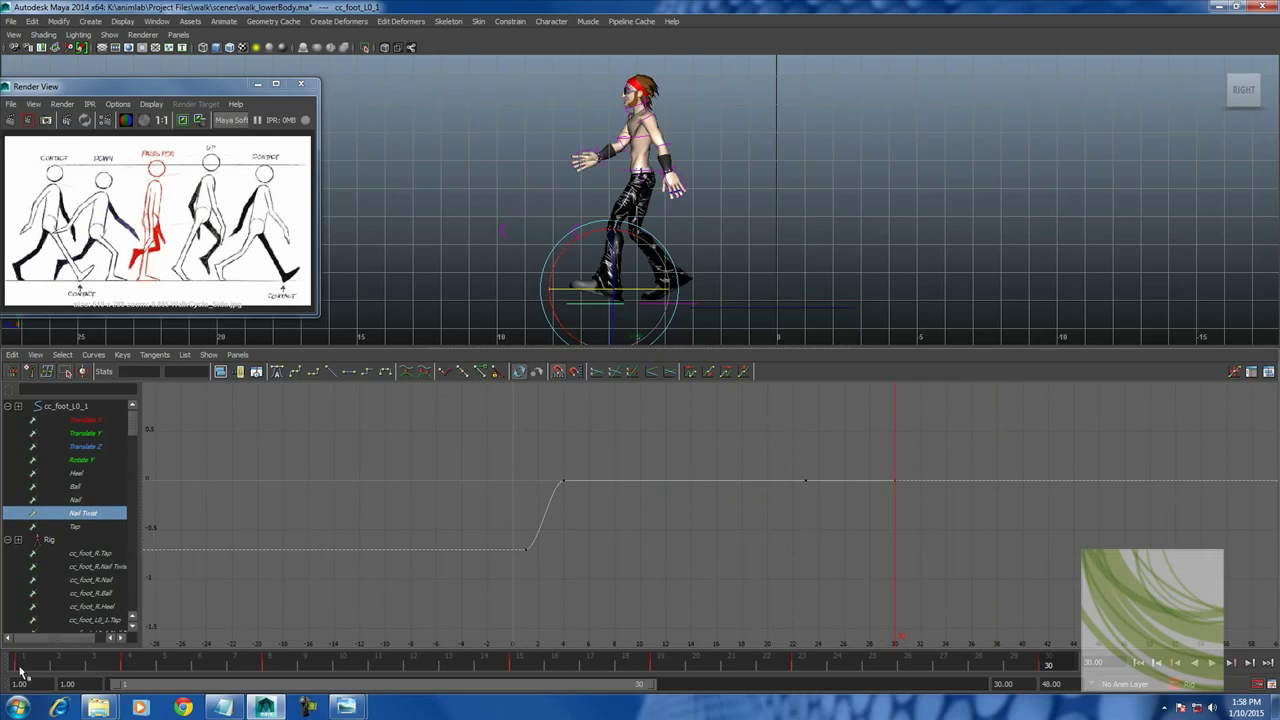
# Set the Nail Twist keys at frames 1 and 30 to -0.7.
pyautogui.click(22, 666)
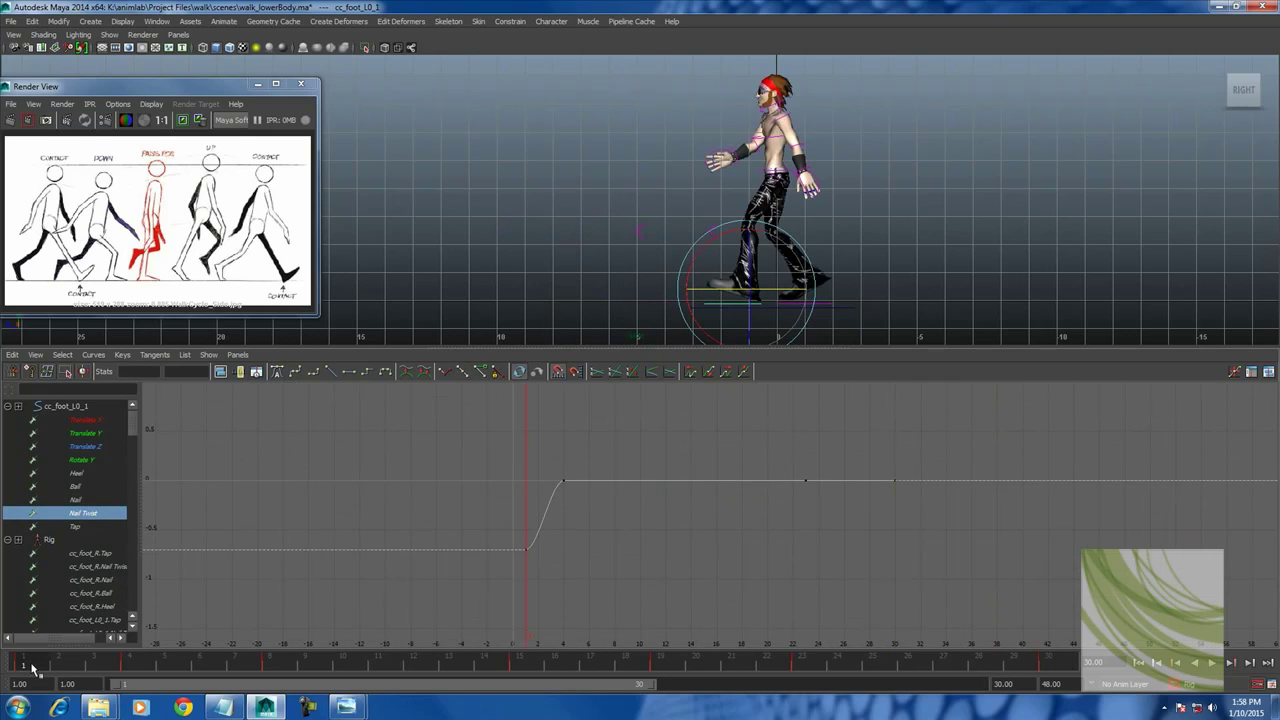
pyautogui.click(1043, 660)
pyautogui.click(22, 666)
pyautogui.moveTo(392, 487); pyautogui.dragTo(537, 571)
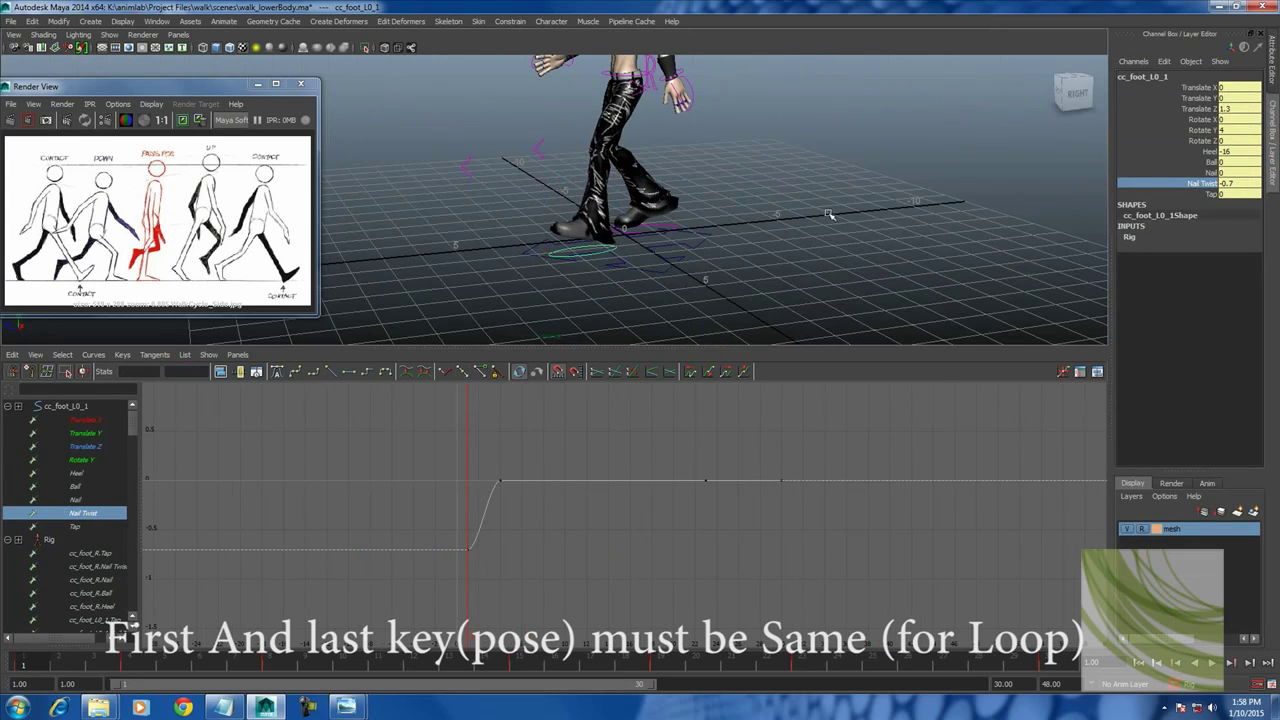
pyautogui.moveTo(624, 254); pyautogui.dragTo(632, 255, button='middle')
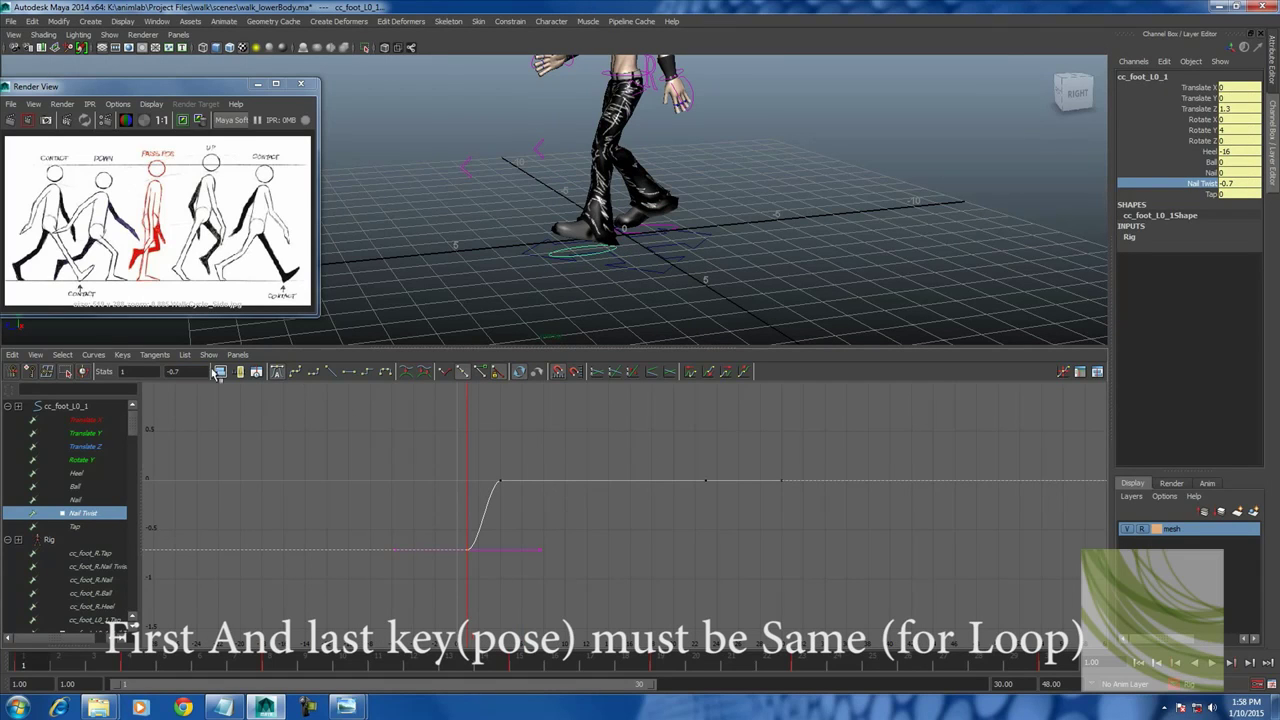
pyautogui.click(174, 372)
pyautogui.click(784, 483)
pyautogui.click(167, 372)
pyautogui.press('Return')
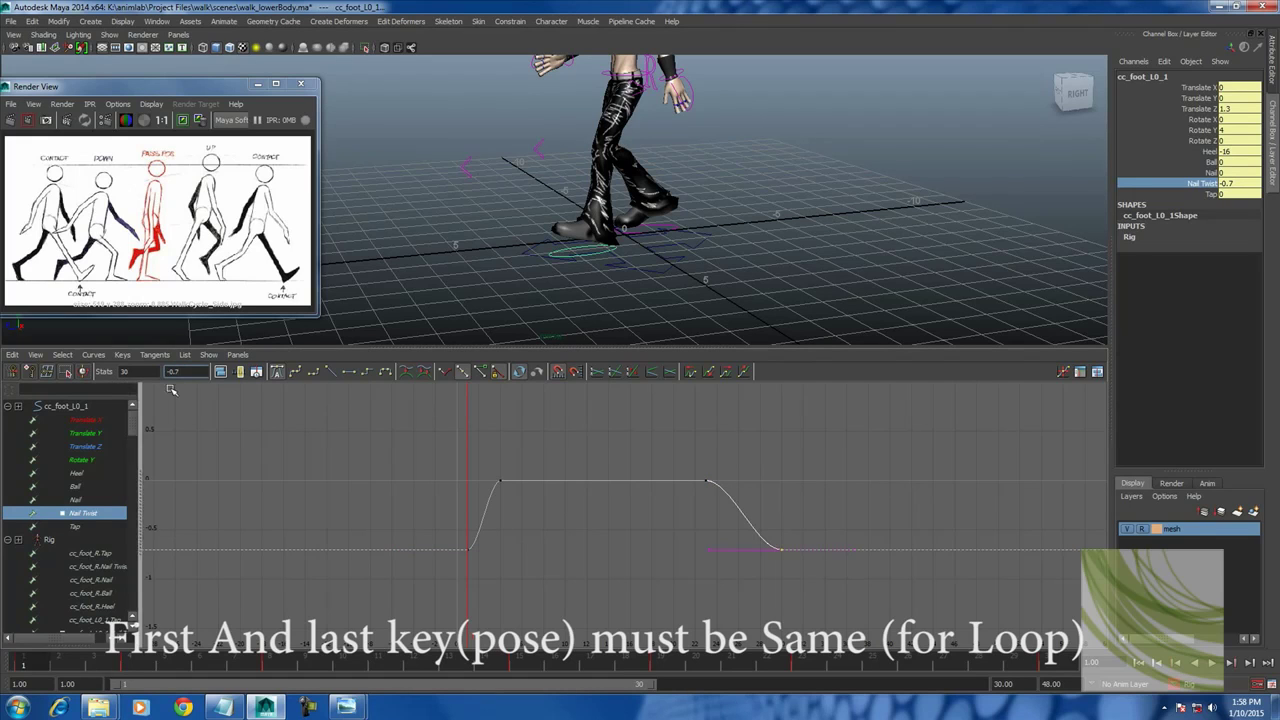
# Delete all Tap keys, then select the right foot control and show its curves.
pyautogui.click(78, 527)
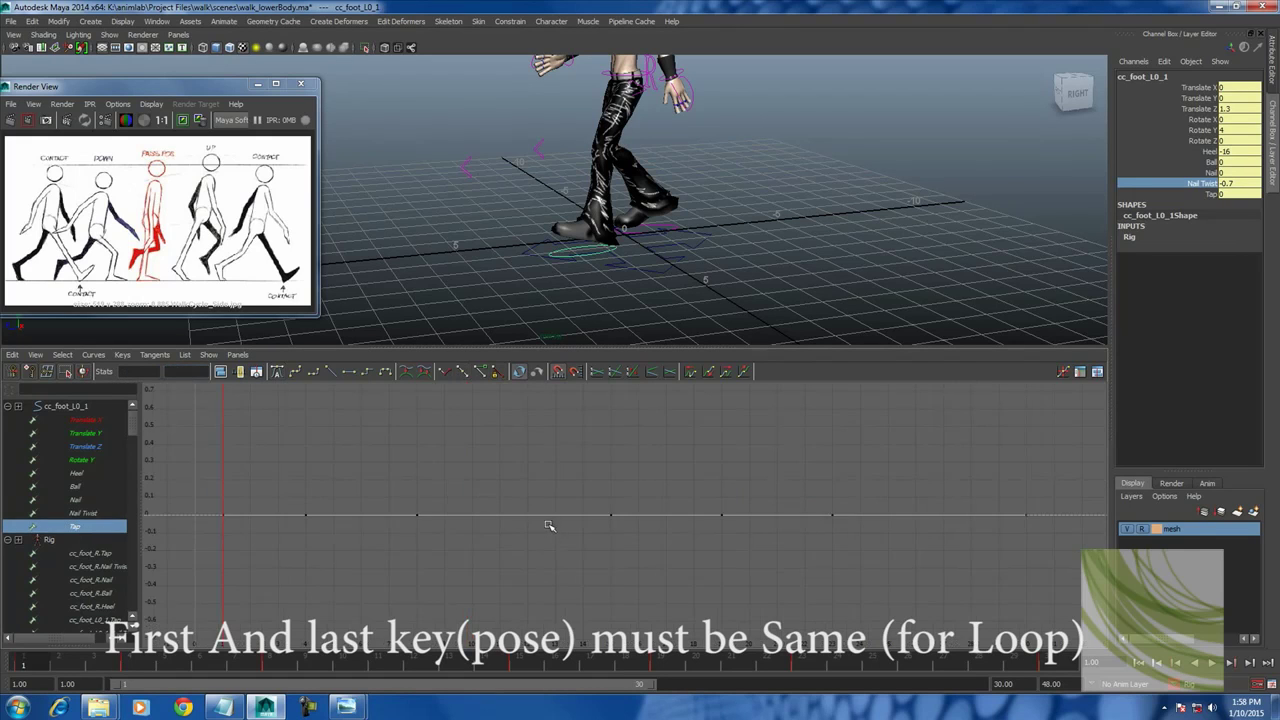
pyautogui.moveTo(365, 500); pyautogui.dragTo(895, 620)
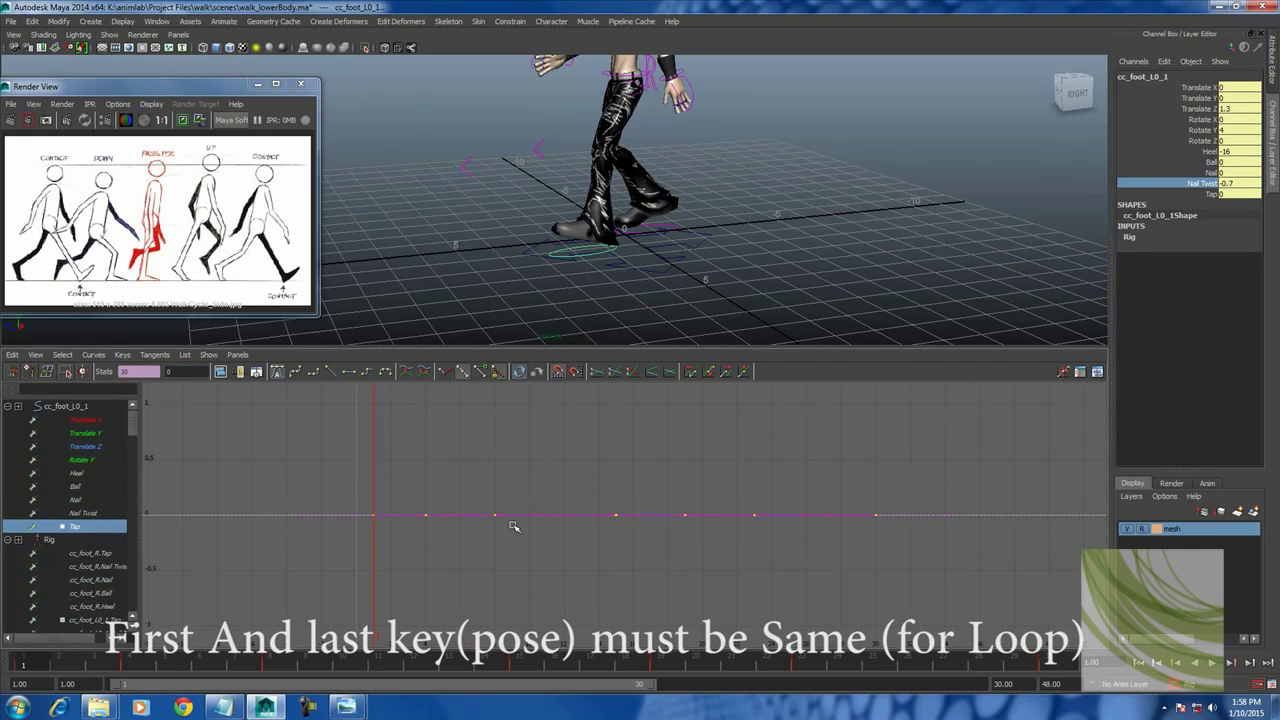
pyautogui.press('Delete')
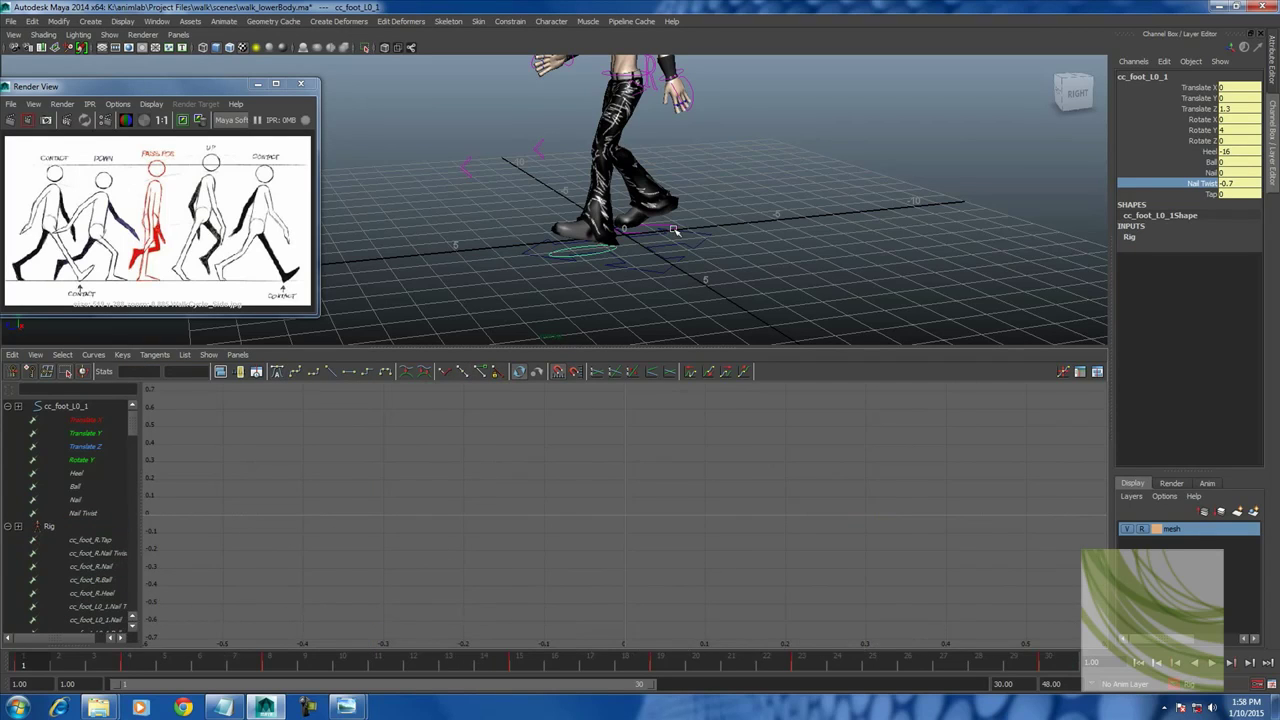
pyautogui.click(675, 224)
pyautogui.click(112, 421)
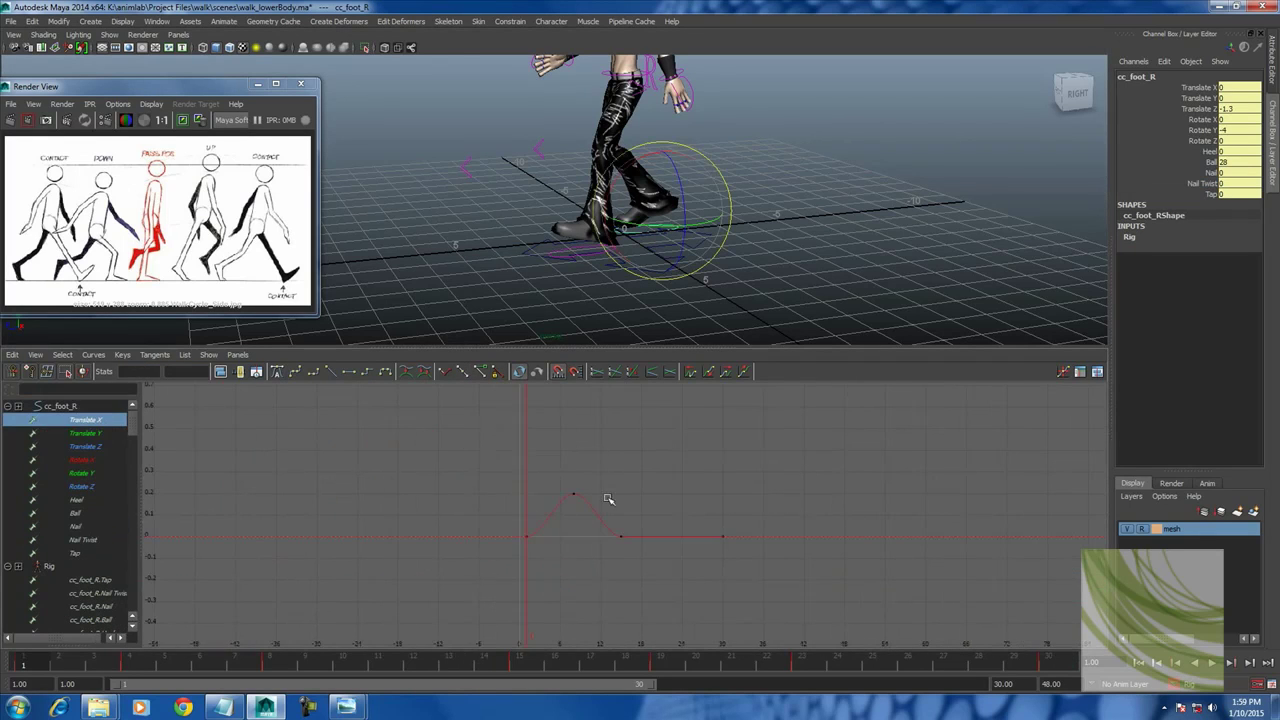
# Frame the right foot's Translate Y curve and give its peak key weighted tangents.
pyautogui.click(85, 433)
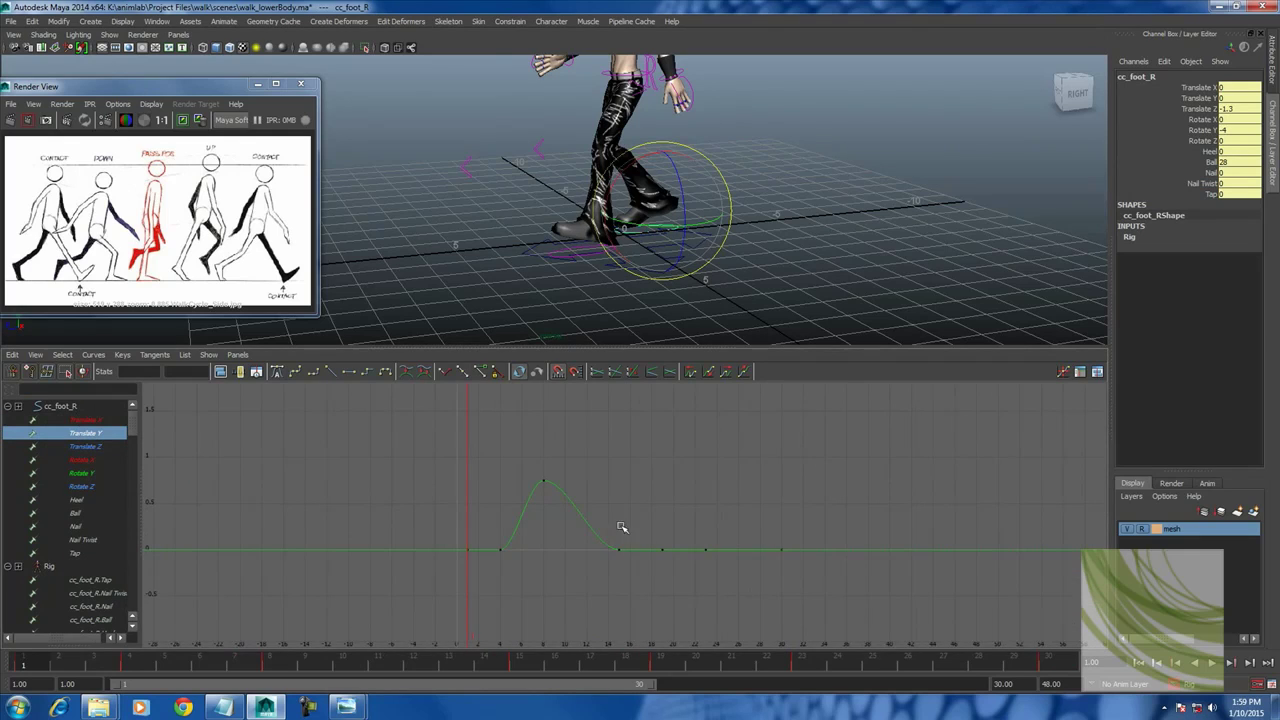
pyautogui.press('f')
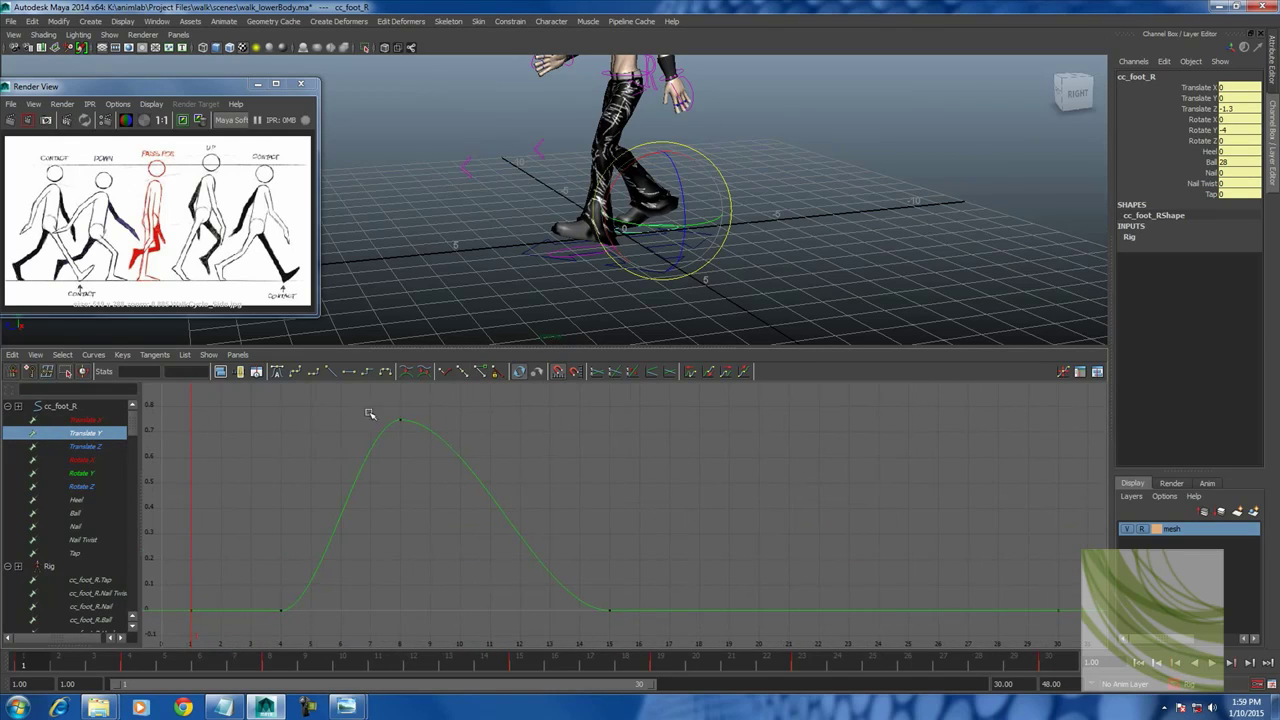
pyautogui.click(400, 420)
pyautogui.click(86, 358)
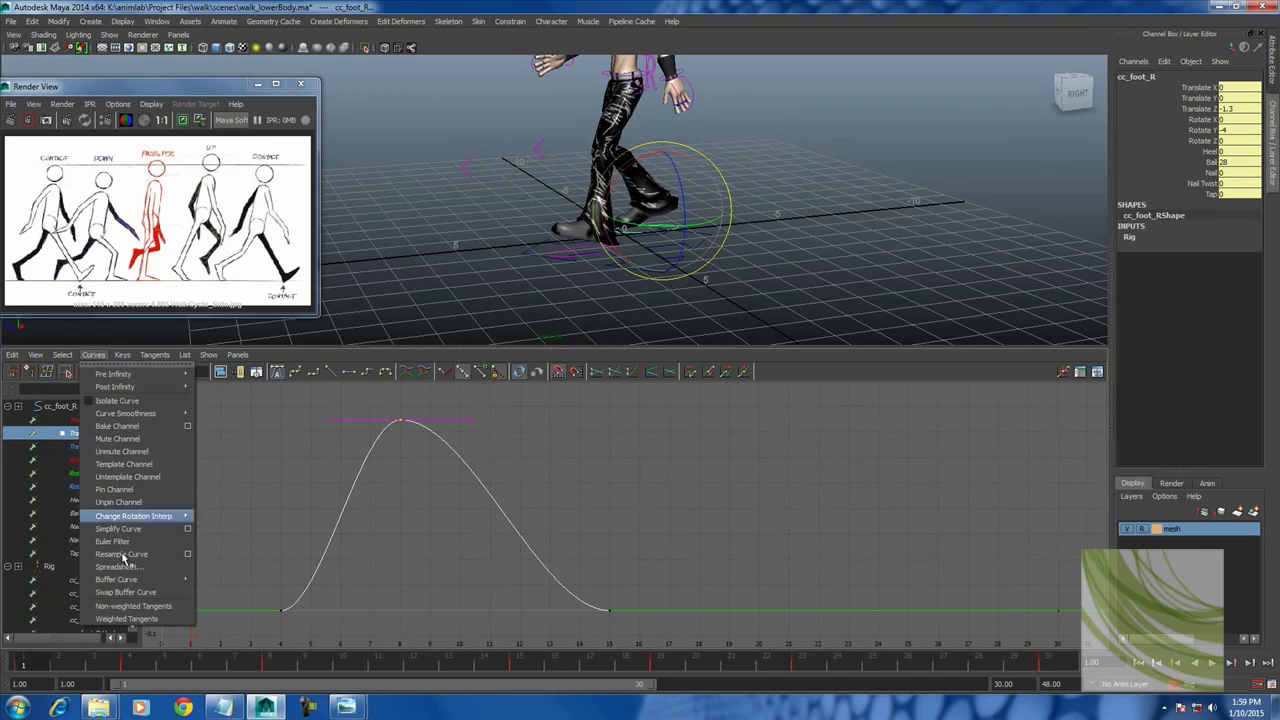
pyautogui.click(130, 614)
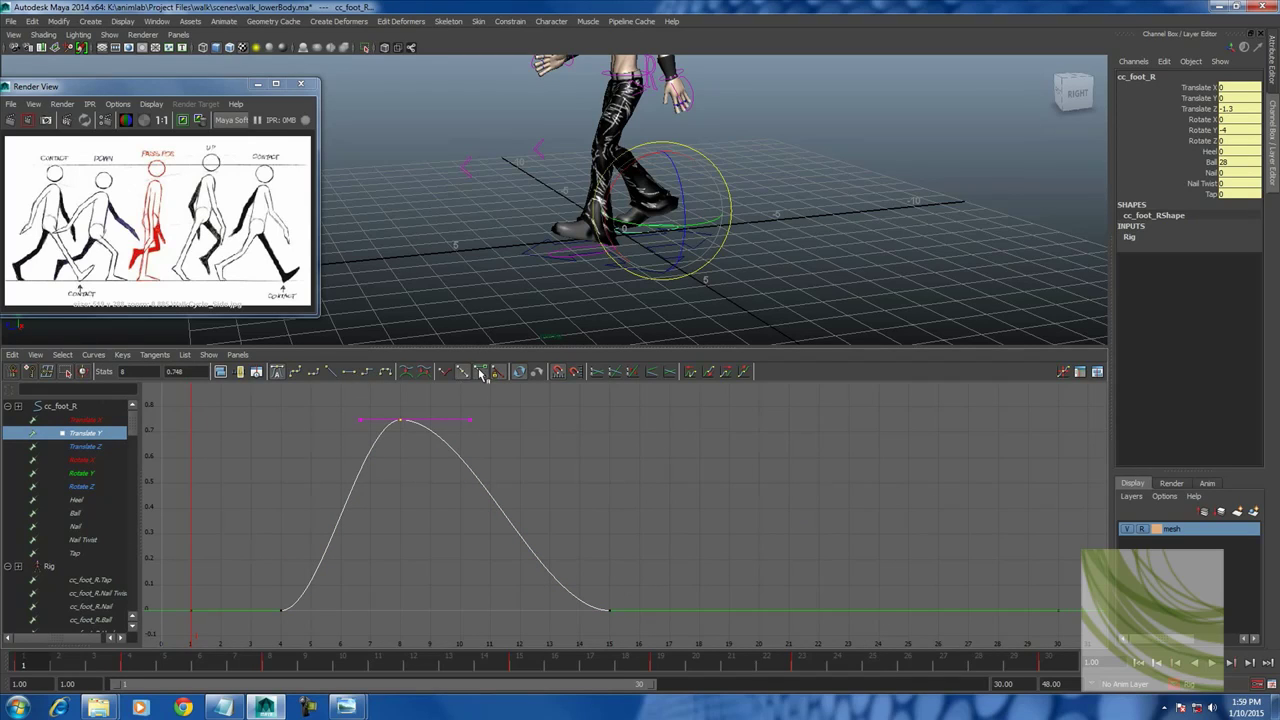
# Break the peak's tangents, lengthen the outgoing handle, then unify them again.
pyautogui.moveTo(466, 408); pyautogui.dragTo(480, 423)
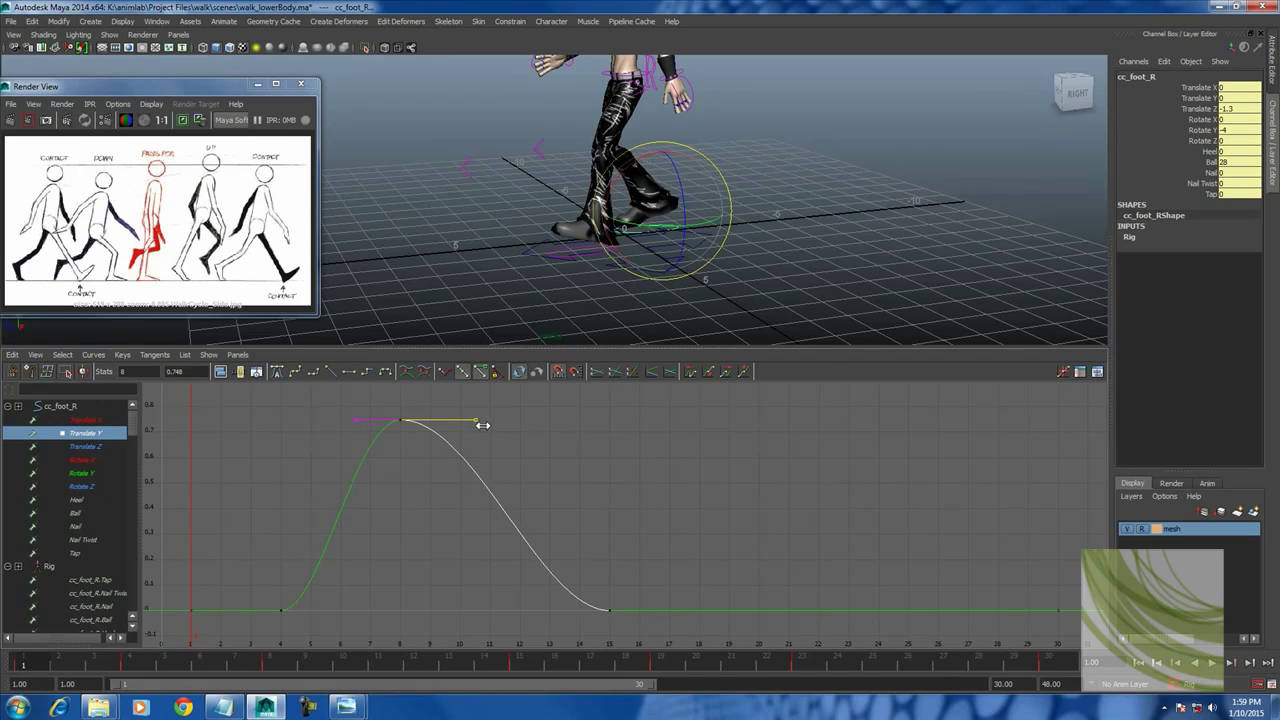
pyautogui.click(446, 371)
pyautogui.moveTo(487, 424); pyautogui.dragTo(500, 430, button='middle')
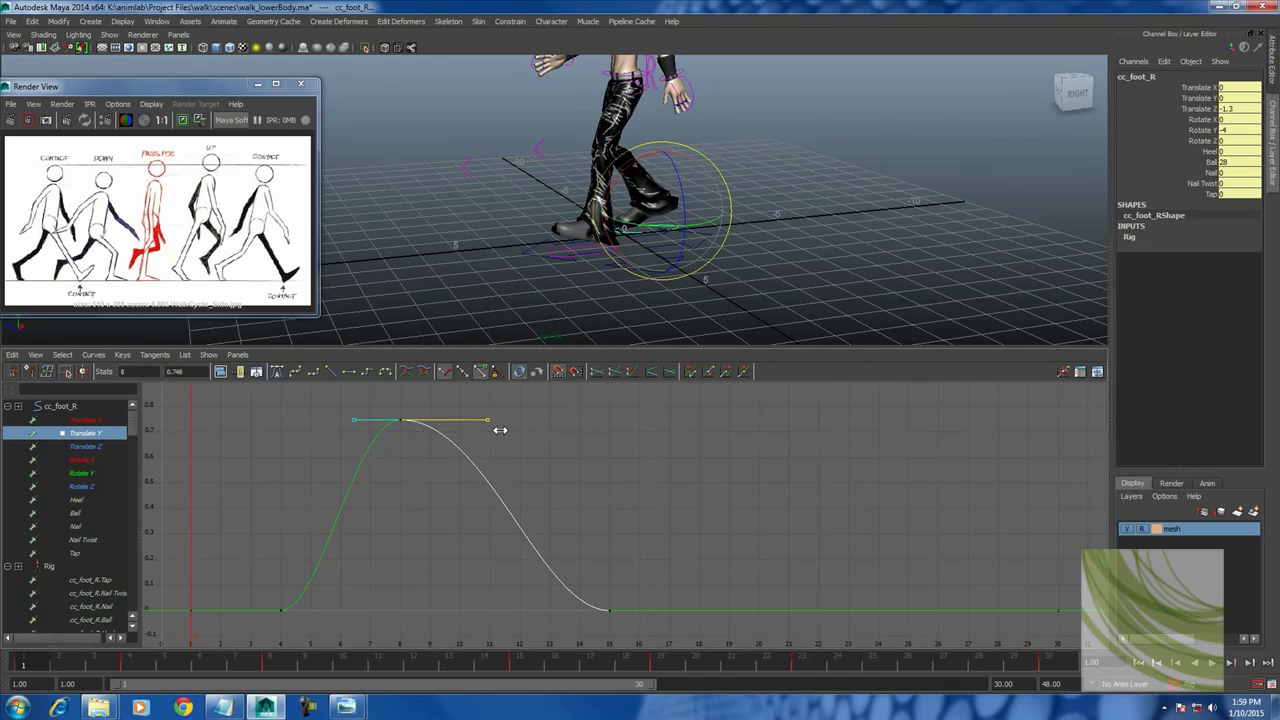
pyautogui.click(438, 428)
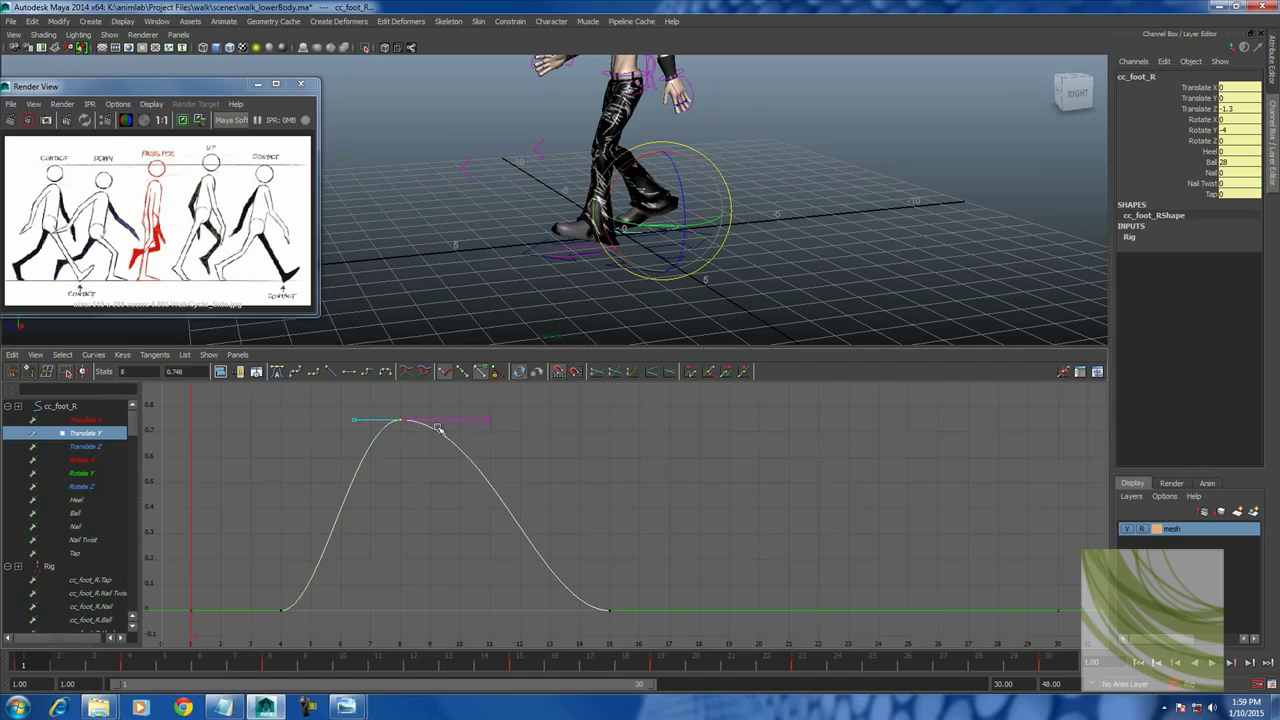
pyautogui.click(462, 371)
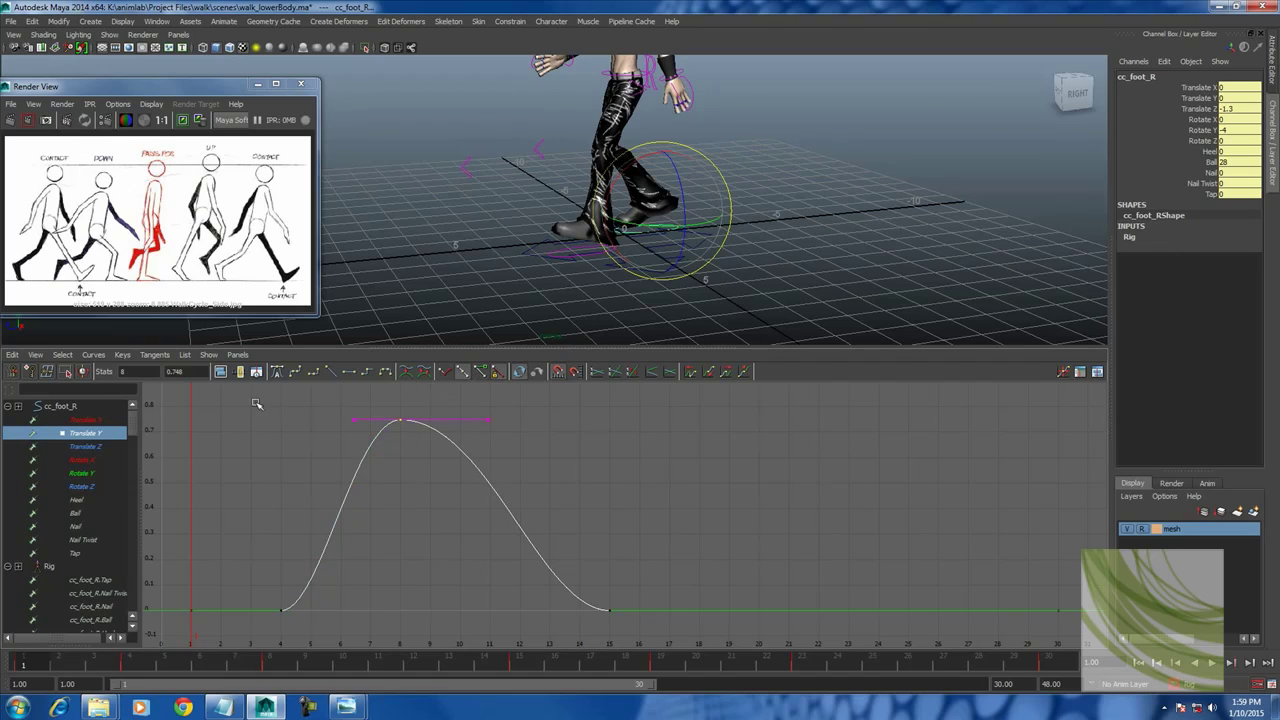
pyautogui.click(568, 280)
# Frame the left foot's Translate Y curve and switch it to weighted tangents.
pyautogui.click(100, 433)
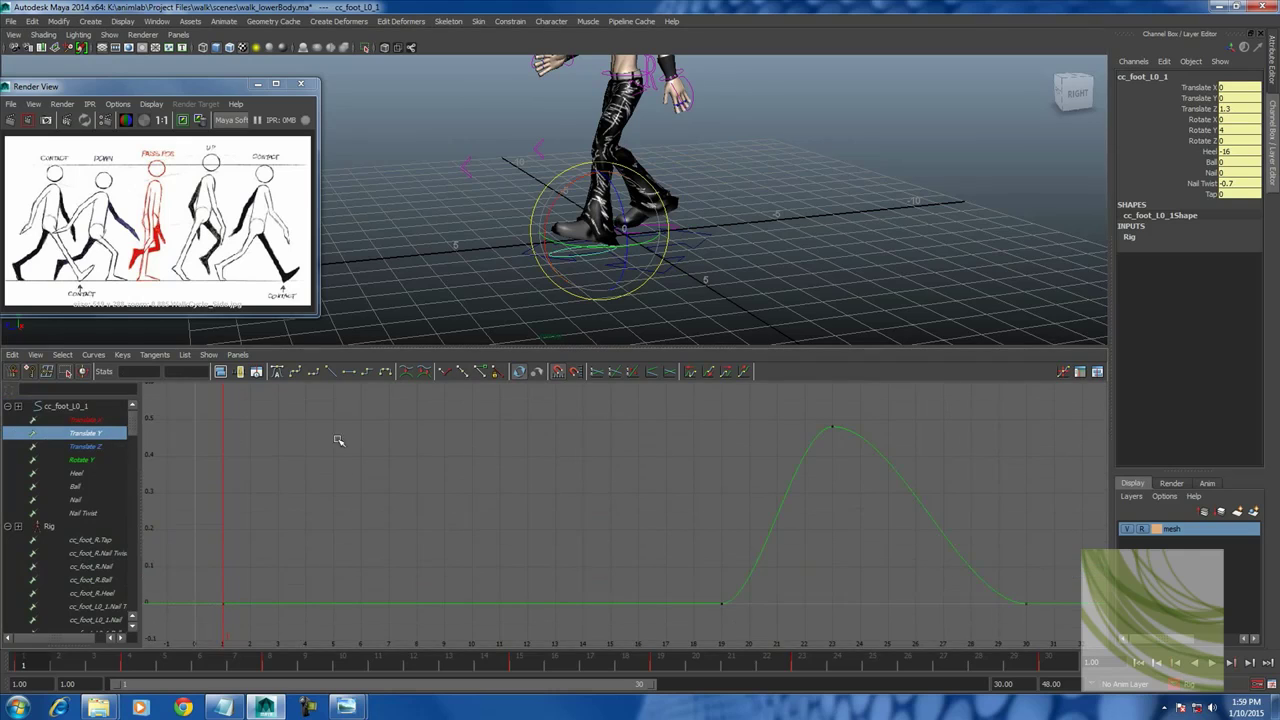
pyautogui.press('f')
pyautogui.click(101, 358)
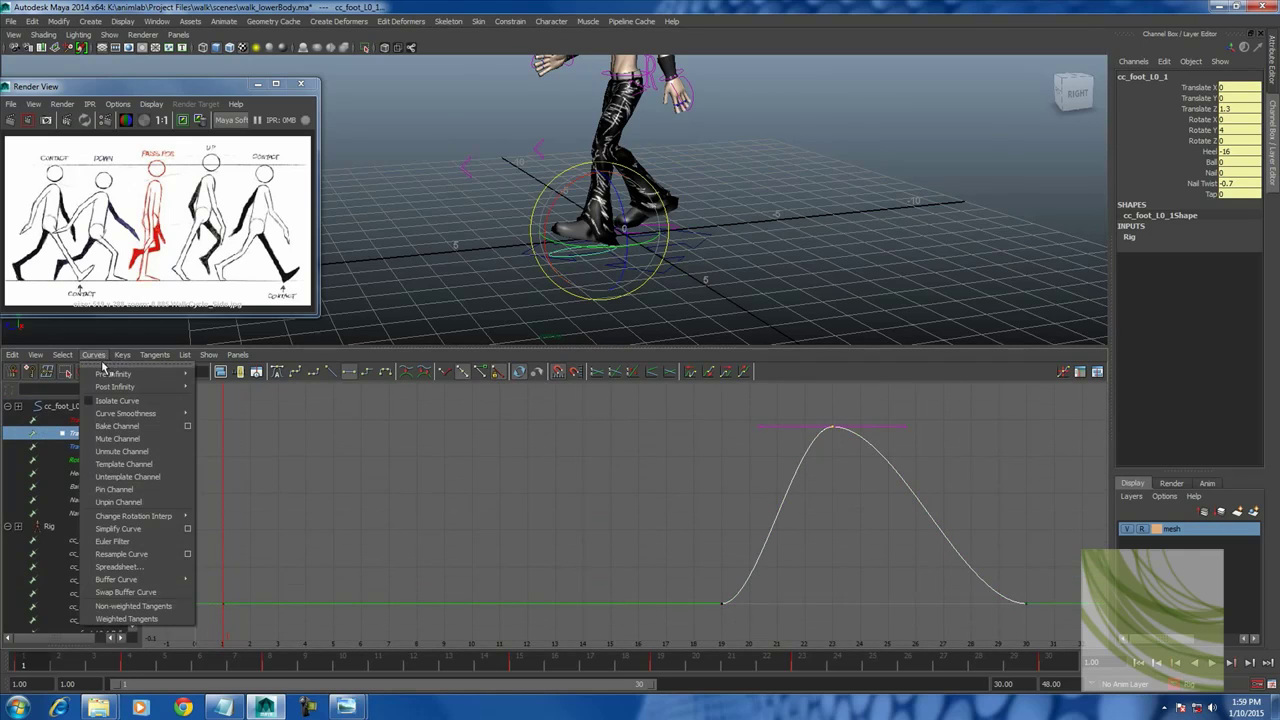
pyautogui.click(126, 618)
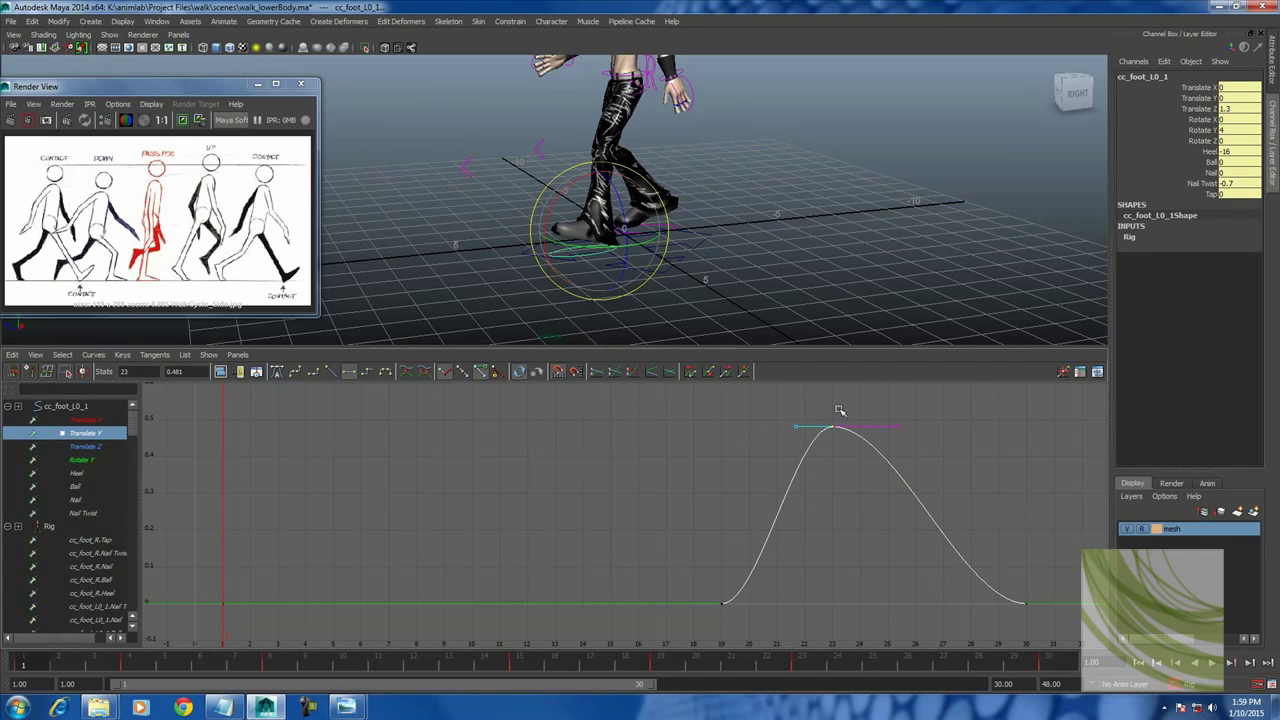
# Break the peak's tangents, extend the outgoing handle, then unify them again.
pyautogui.click(424, 376)
pyautogui.moveTo(893, 426); pyautogui.dragTo(904, 428)
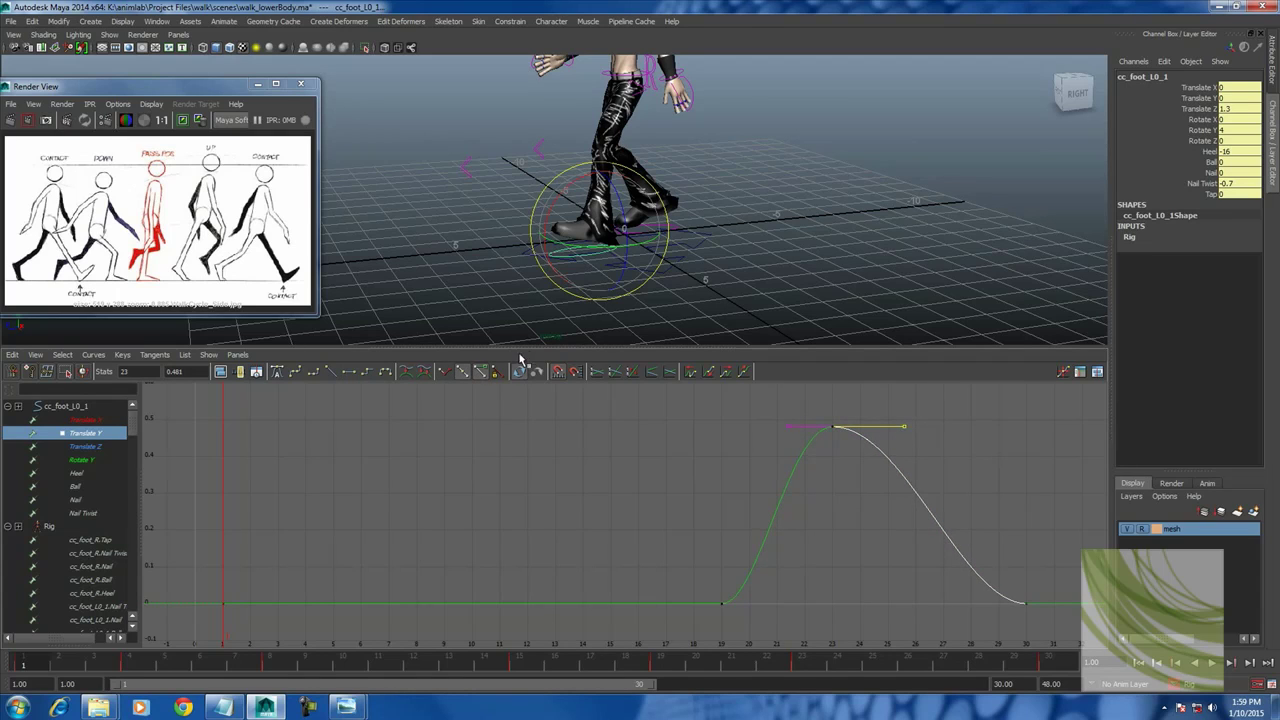
pyautogui.click(444, 371)
pyautogui.moveTo(906, 428); pyautogui.dragTo(909, 429)
pyautogui.click(860, 440)
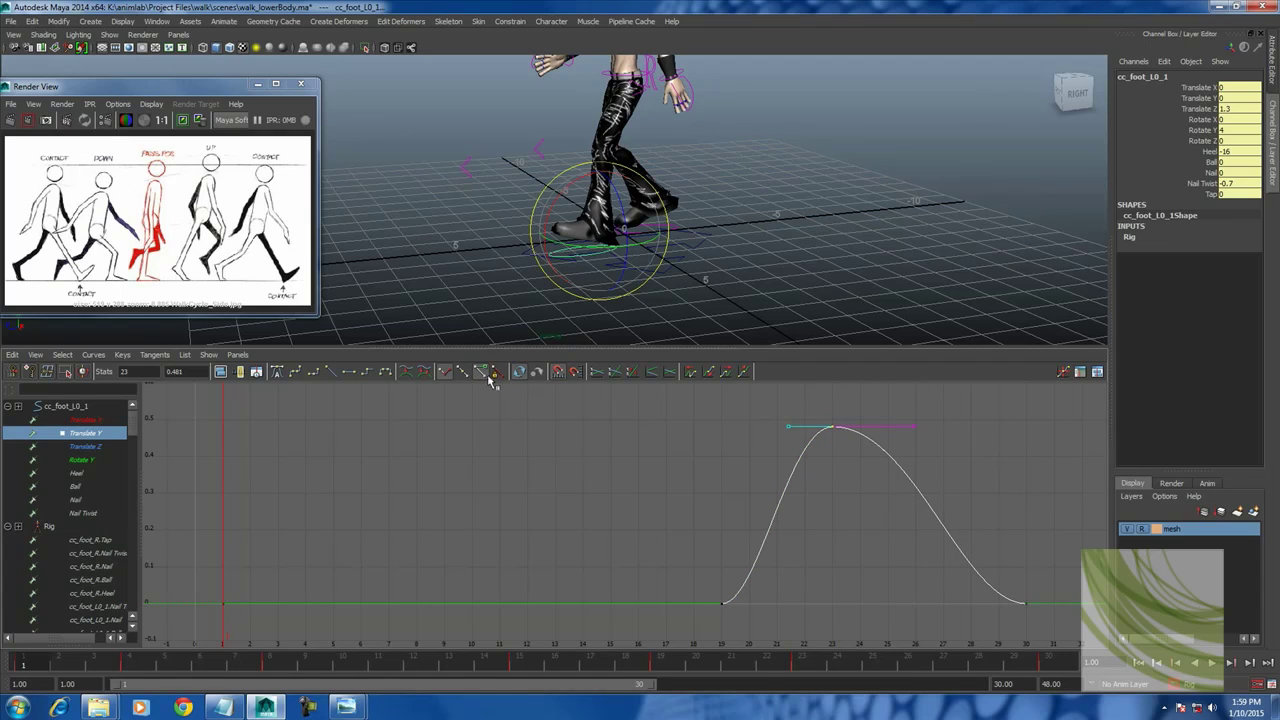
pyautogui.click(463, 371)
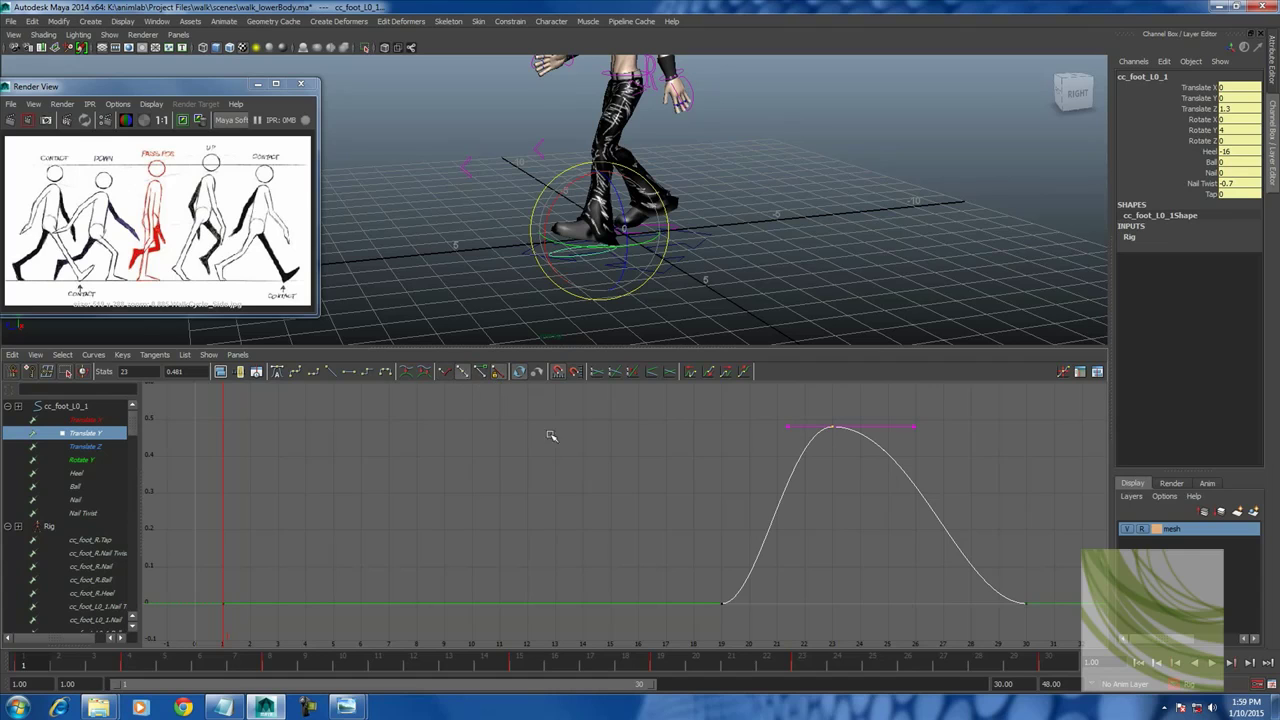
pyautogui.click(692, 218)
# Inspect the right foot's Translate Z and Rotate Y curves and delete the Rotate Z curve.
pyautogui.click(728, 195)
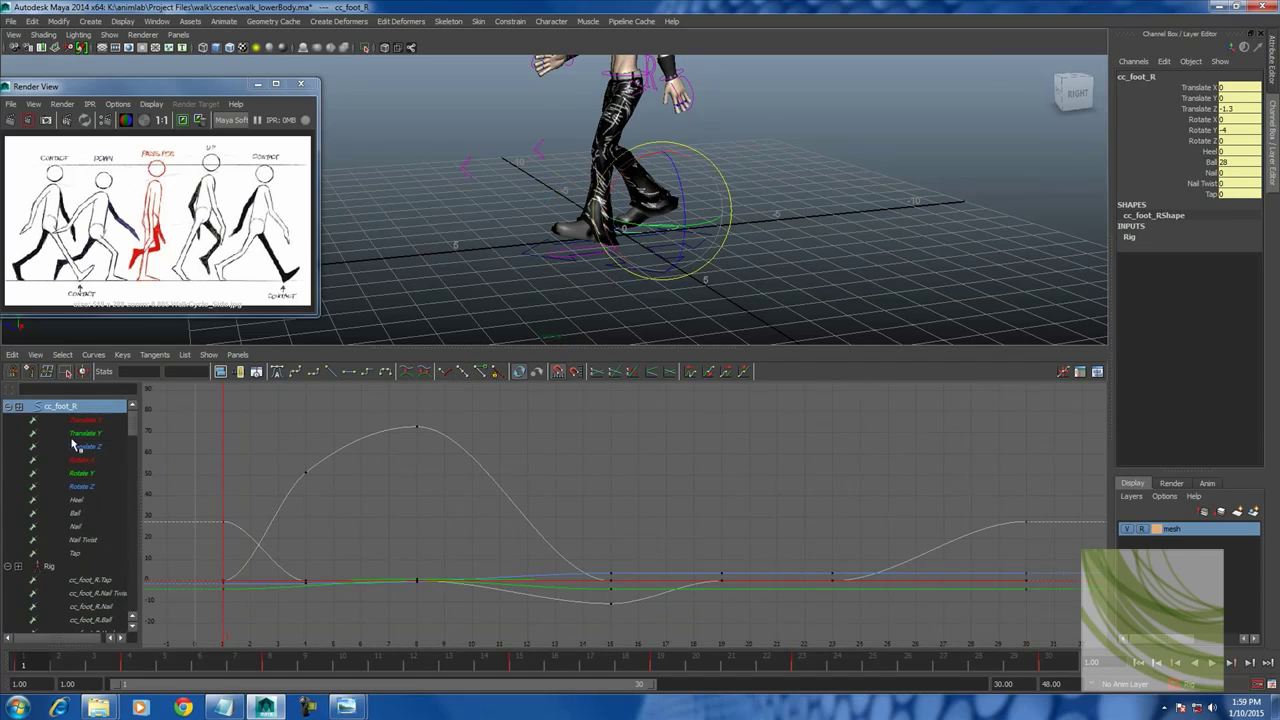
pyautogui.click(85, 446)
pyautogui.press('f')
pyautogui.scroll(3, 630, 477)
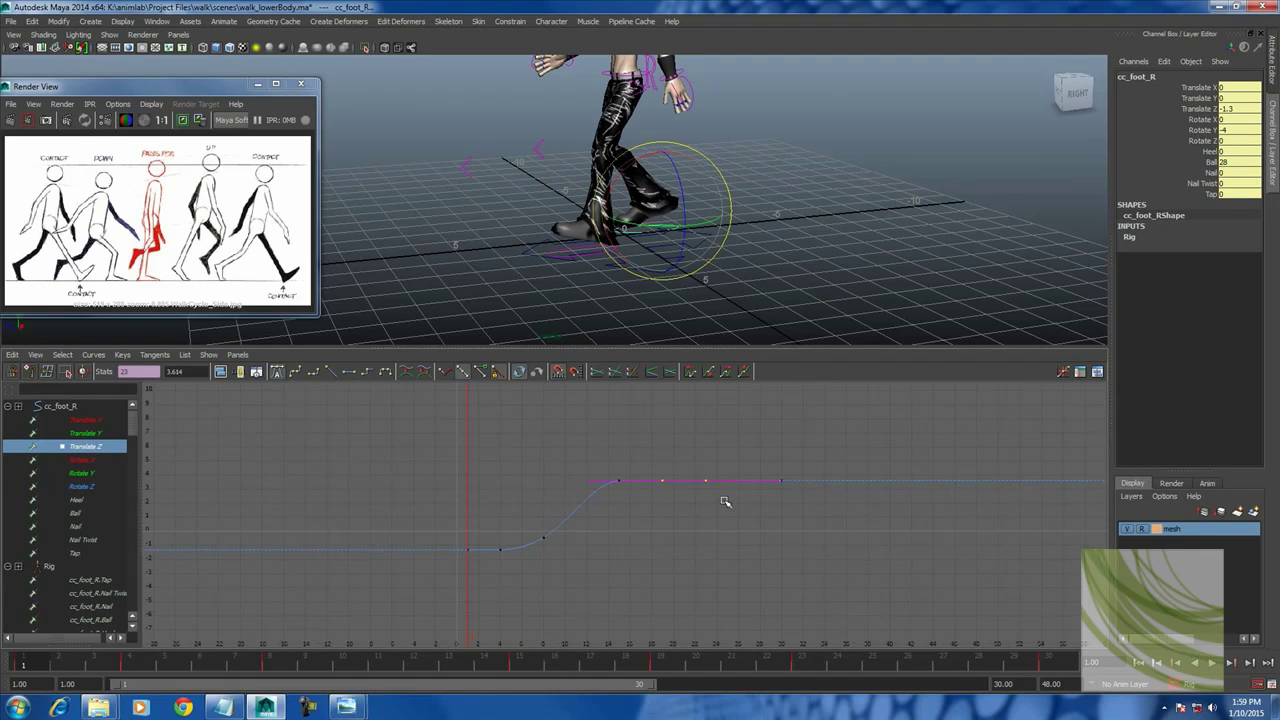
pyautogui.click(85, 459)
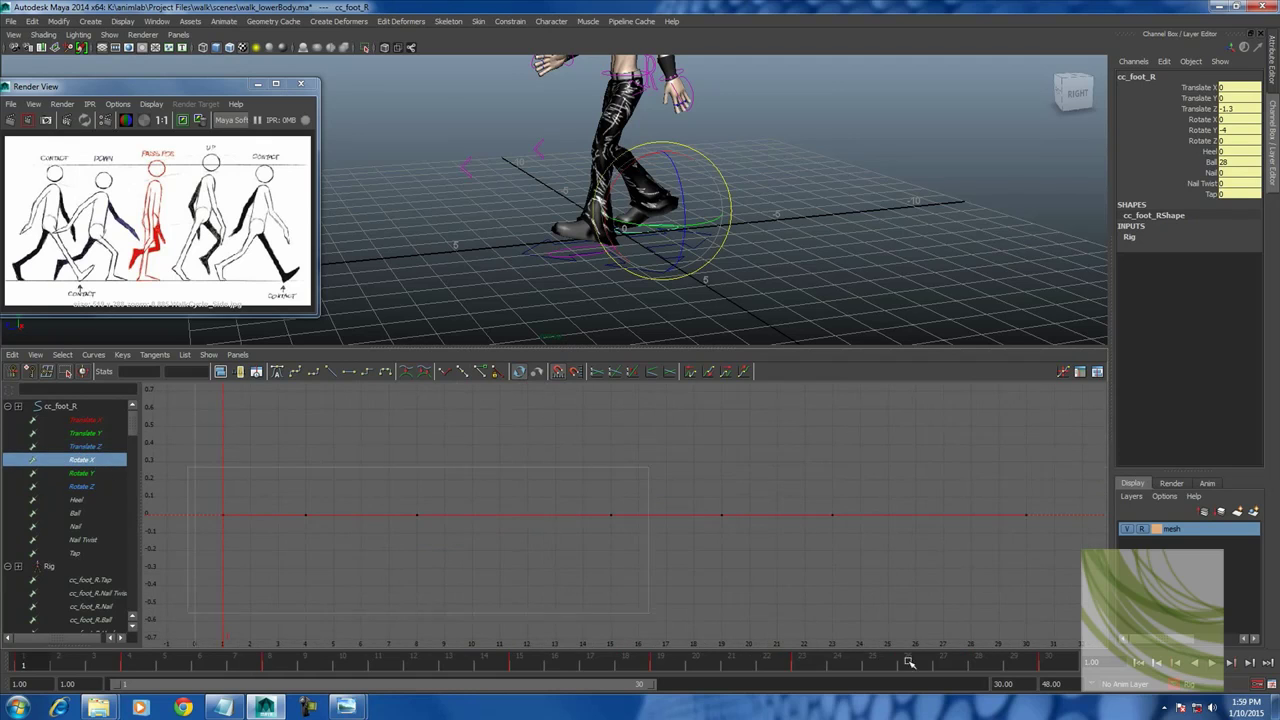
pyautogui.press('f')
pyautogui.scroll(-5, 584, 508)
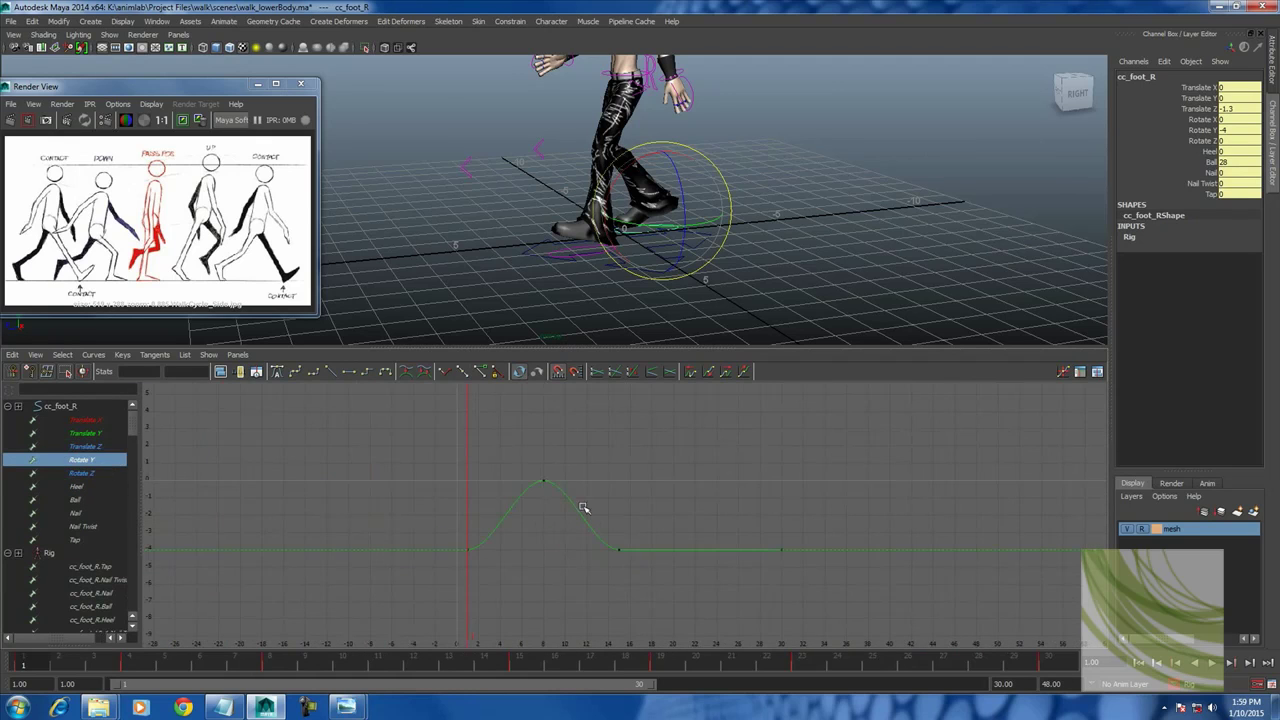
pyautogui.click(60, 474)
pyautogui.press('Delete')
# Delete the two redundant flat keys from the right foot's Heel curve.
pyautogui.click(72, 476)
pyautogui.press('f')
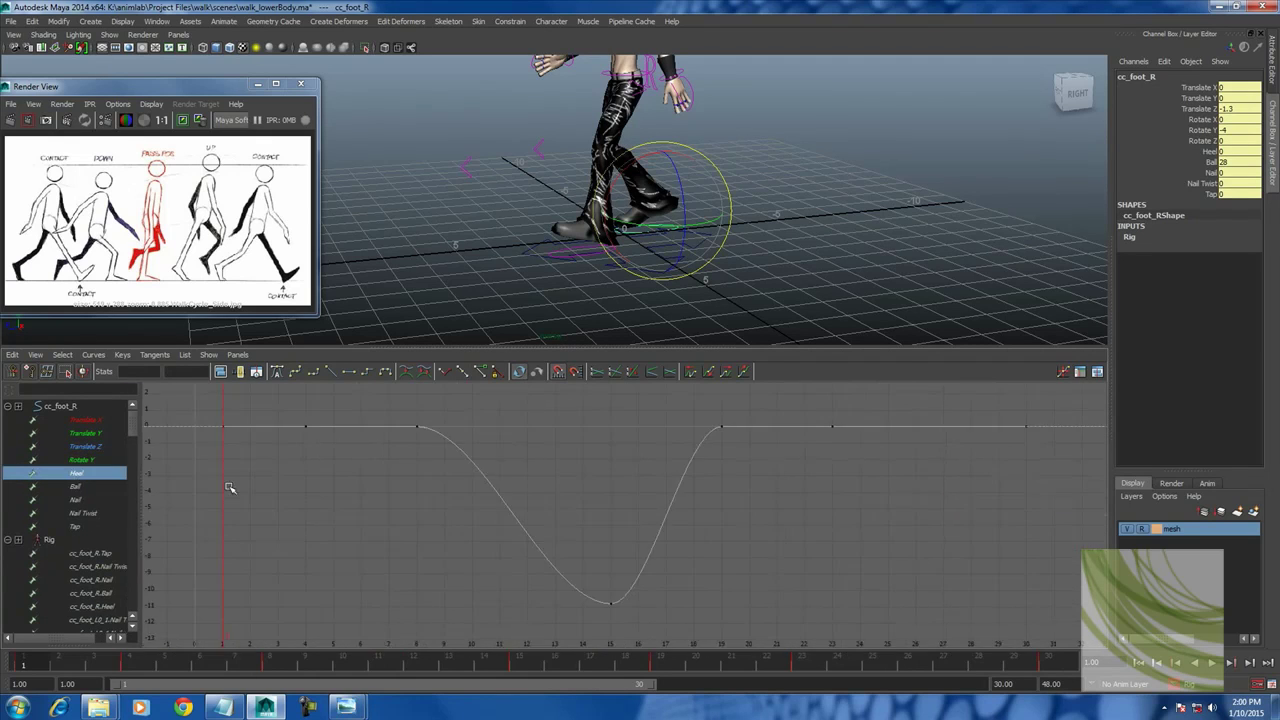
pyautogui.moveTo(300, 404); pyautogui.dragTo(318, 442)
pyautogui.press('Delete')
pyautogui.moveTo(808, 408); pyautogui.dragTo(837, 448)
pyautogui.press('Delete')
# Check the Ball curve, then delete the extra flat and rising keys from the Nail curve.
pyautogui.click(75, 486)
pyautogui.press('f')
pyautogui.moveTo(405, 528); pyautogui.dragTo(760, 630)
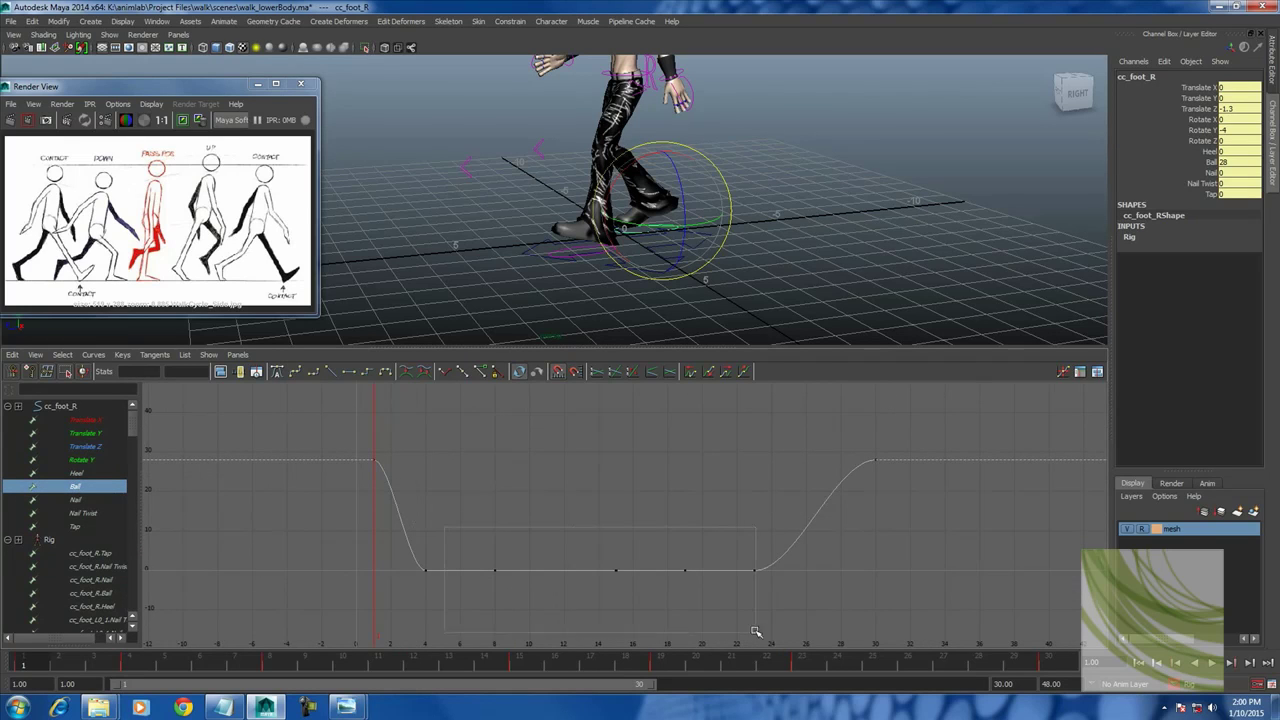
pyautogui.click(683, 612)
pyautogui.click(75, 499)
pyautogui.press('f')
pyautogui.moveTo(711, 586); pyautogui.dragTo(660, 555)
pyautogui.press('Delete')
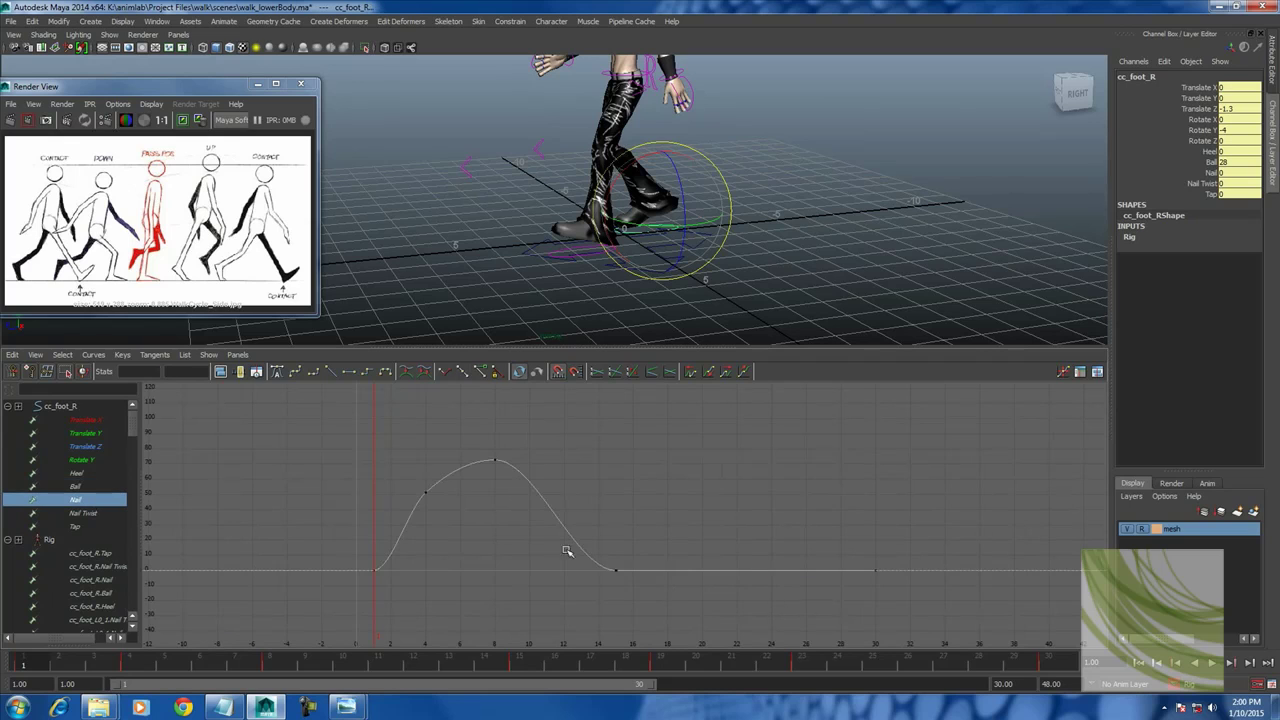
pyautogui.press('Delete')
pyautogui.click(93, 354)
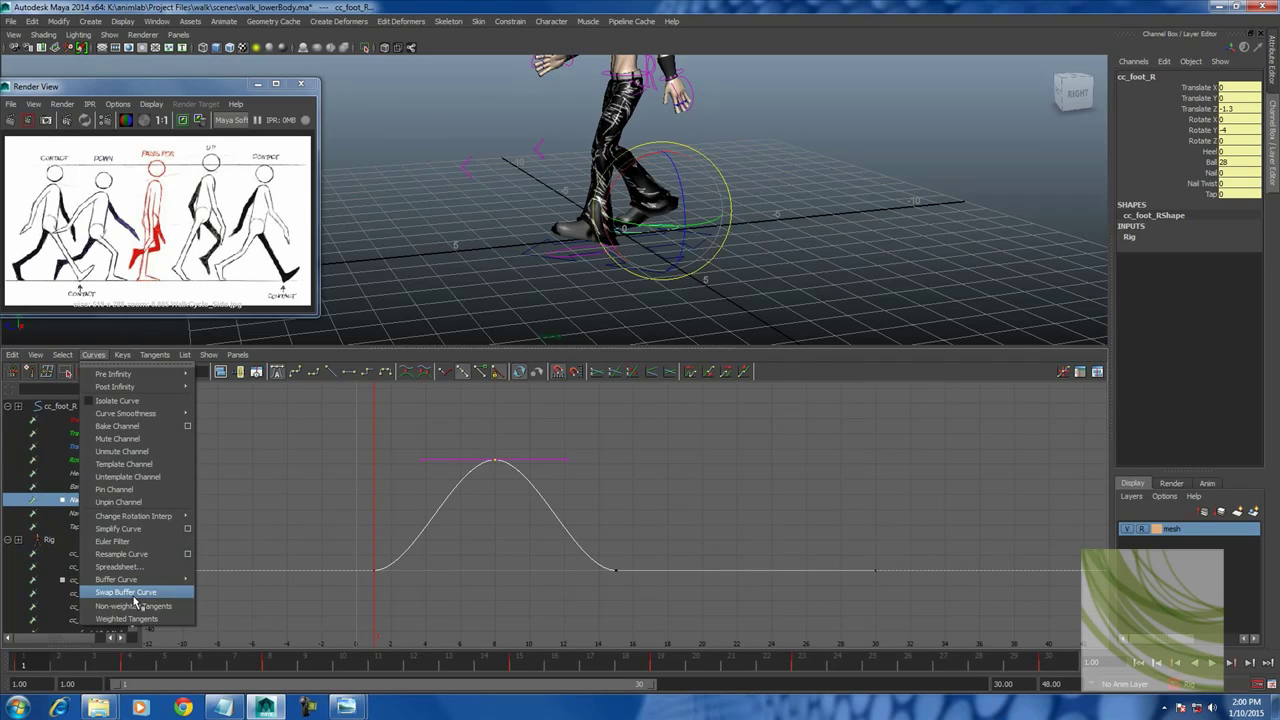
# Swap in the buffer Nail curve, broaden its peak tangent and unify it, then delete Nail Twist.
pyautogui.click(130, 593)
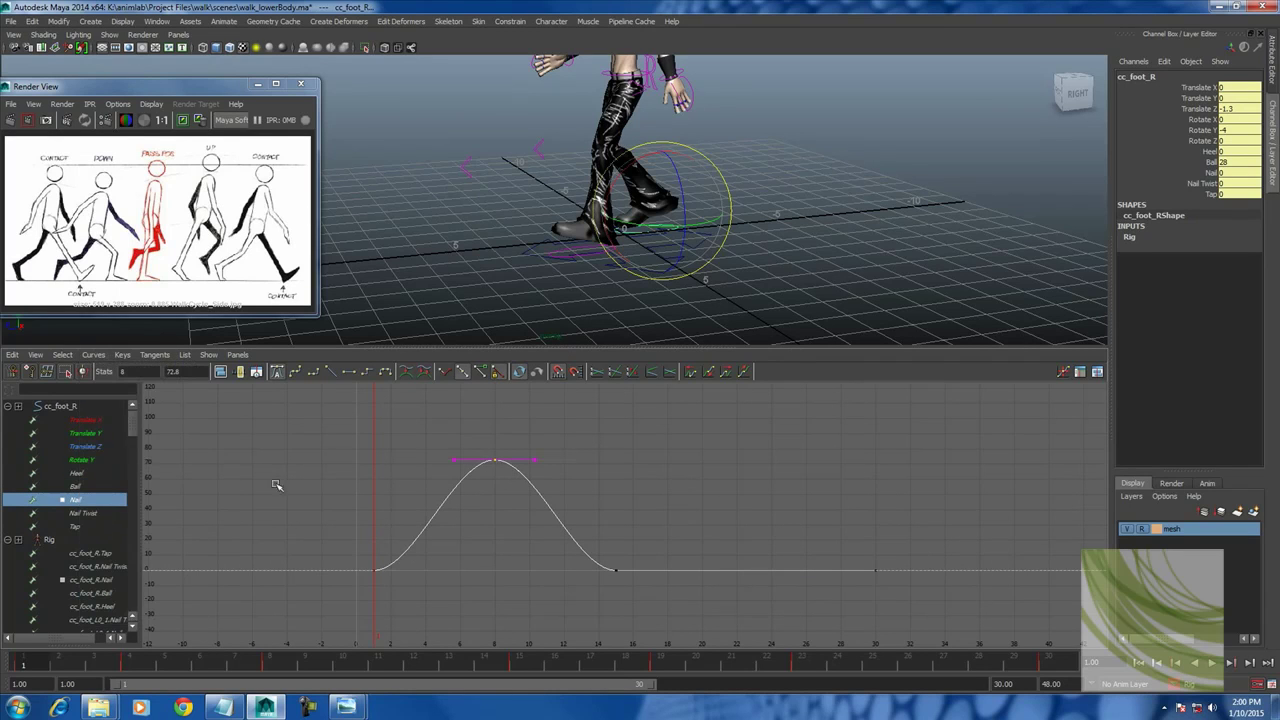
pyautogui.click(493, 375)
pyautogui.moveTo(428, 440)
pyautogui.mouseDown()
pyautogui.moveTo(472, 468)
pyautogui.moveTo(421, 462)
pyautogui.mouseUp()
pyautogui.click(450, 370)
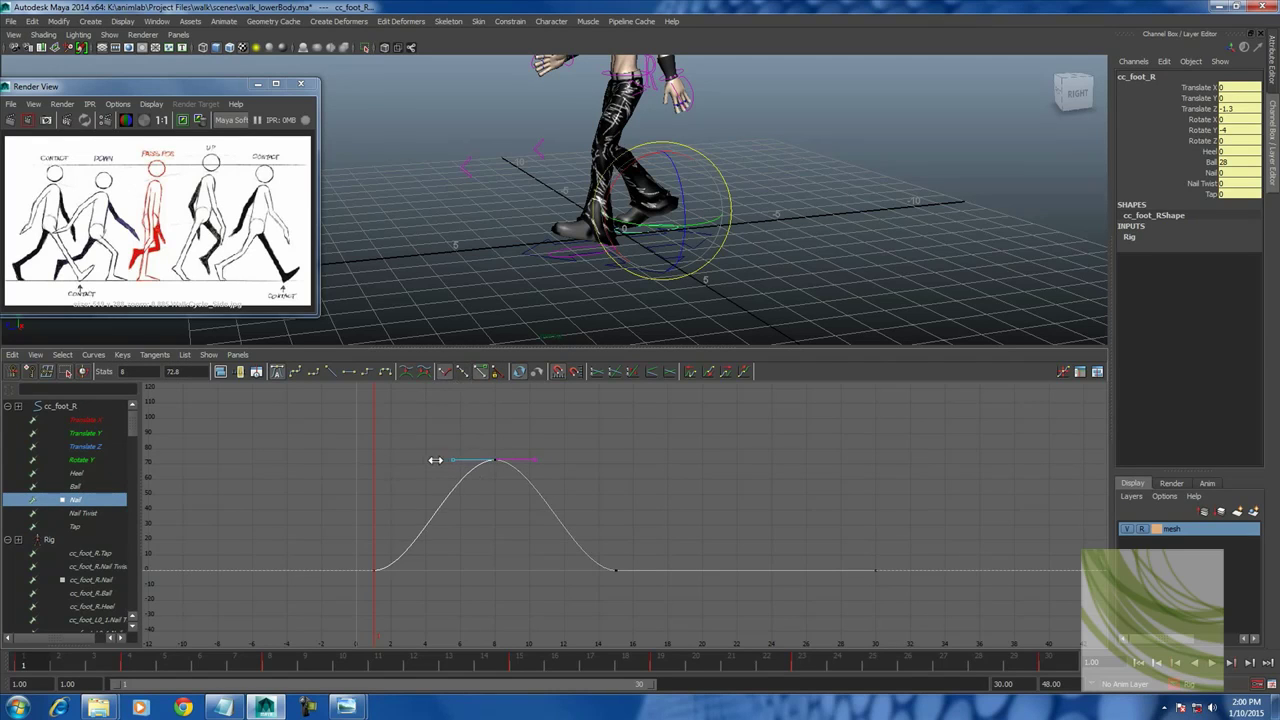
pyautogui.click(463, 371)
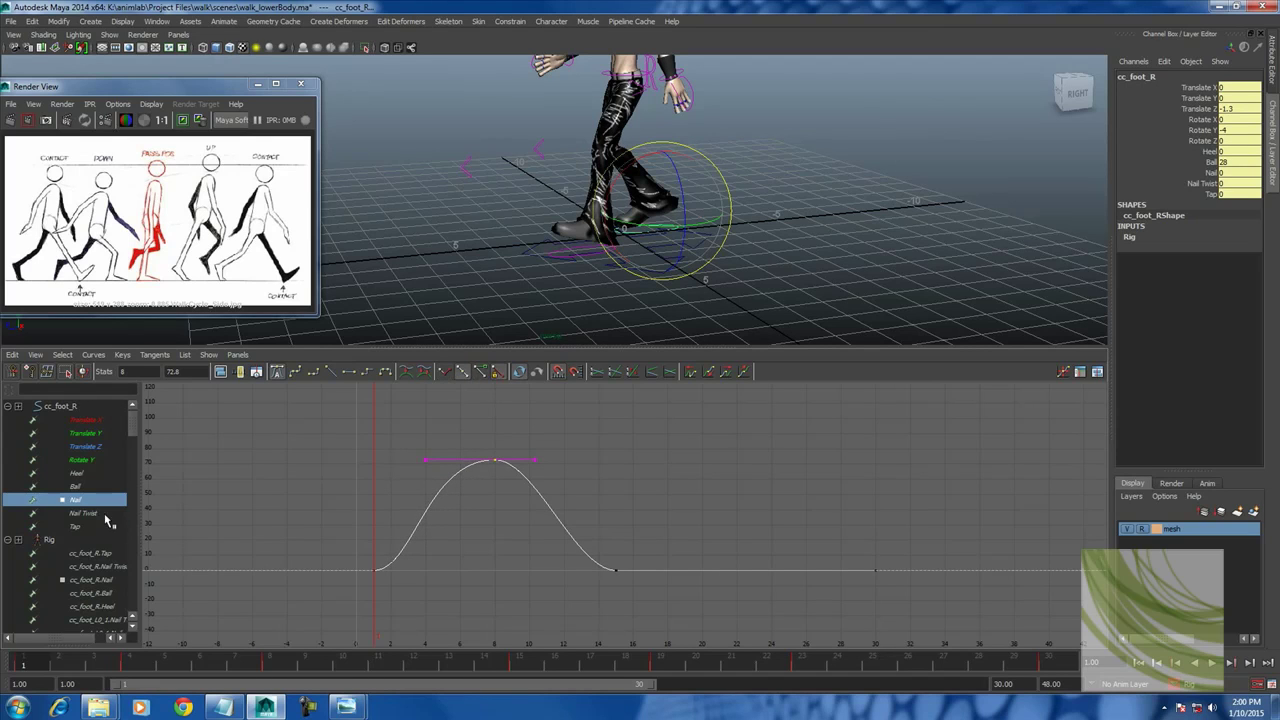
pyautogui.click(106, 513)
pyautogui.press('Delete')
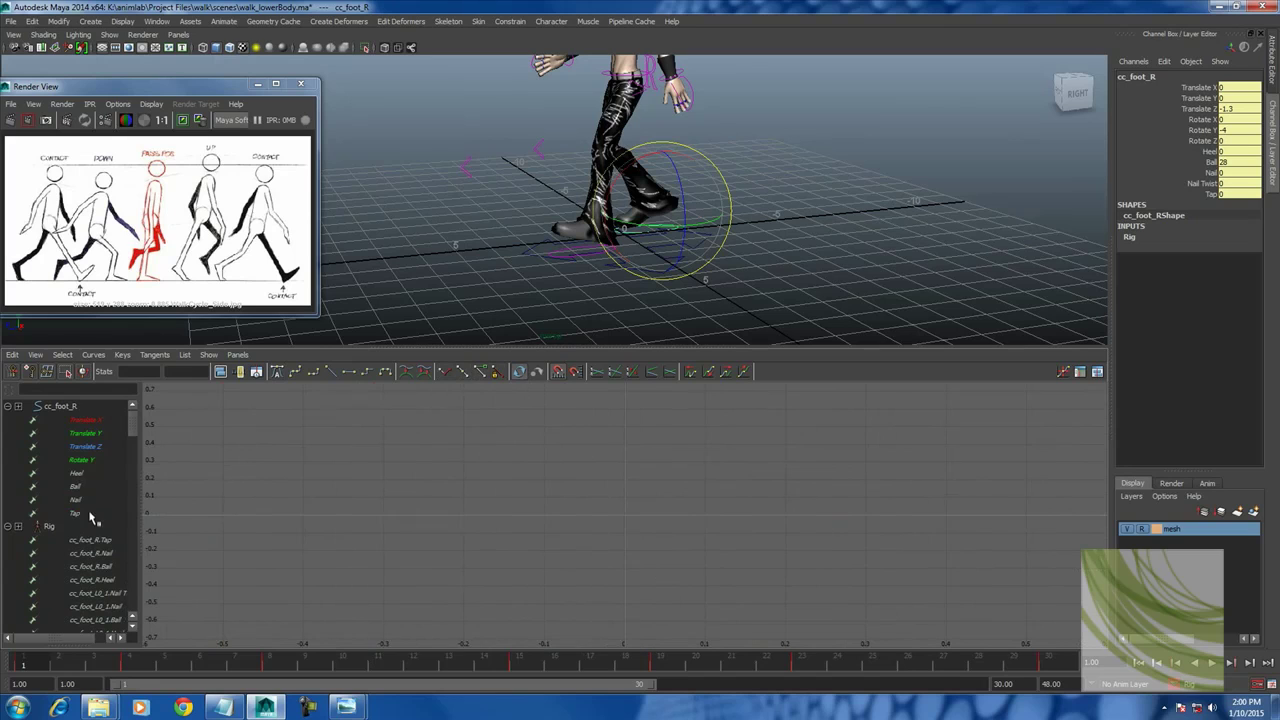
# Delete the right foot's flat Tap curve and reframe the Nail curve.
pyautogui.click(90, 515)
pyautogui.moveTo(185, 490); pyautogui.dragTo(1118, 660)
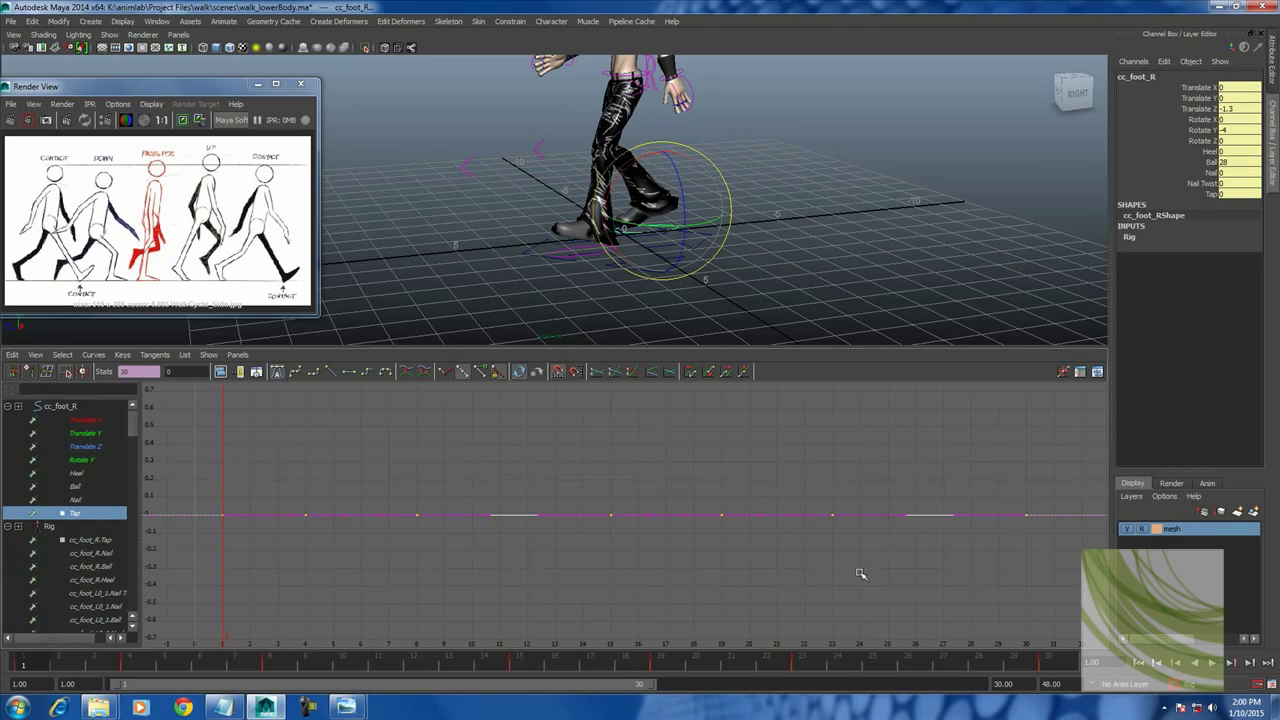
pyautogui.press('Delete')
pyautogui.click(90, 501)
pyautogui.press('f')
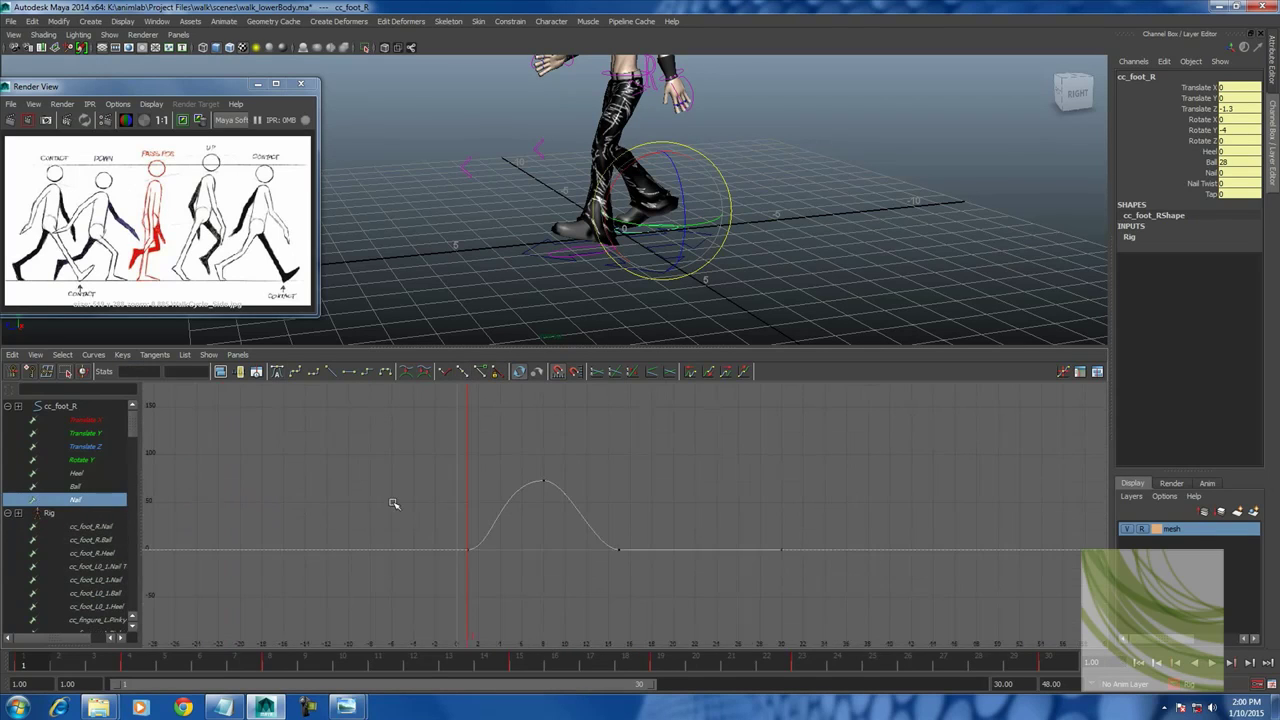
# Switch from the right foot to cc_root and display its Translate X curve.
pyautogui.scroll(2, 757, 519)
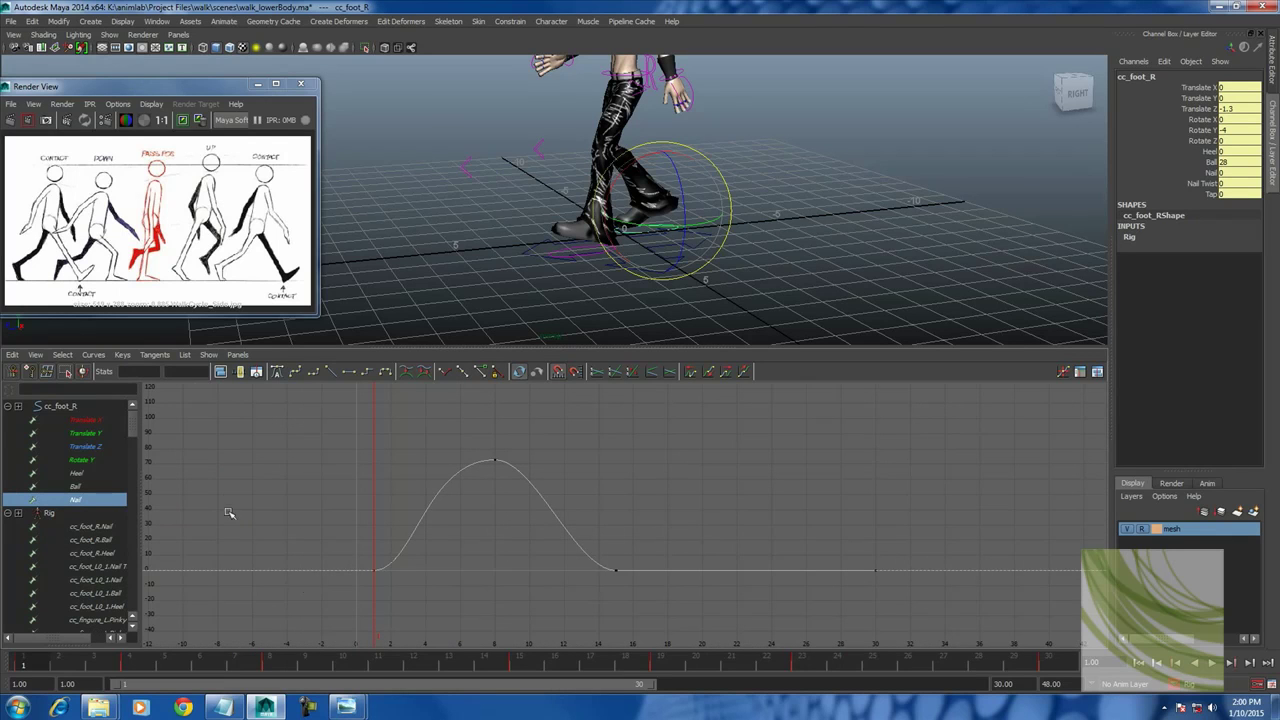
pyautogui.click(736, 102)
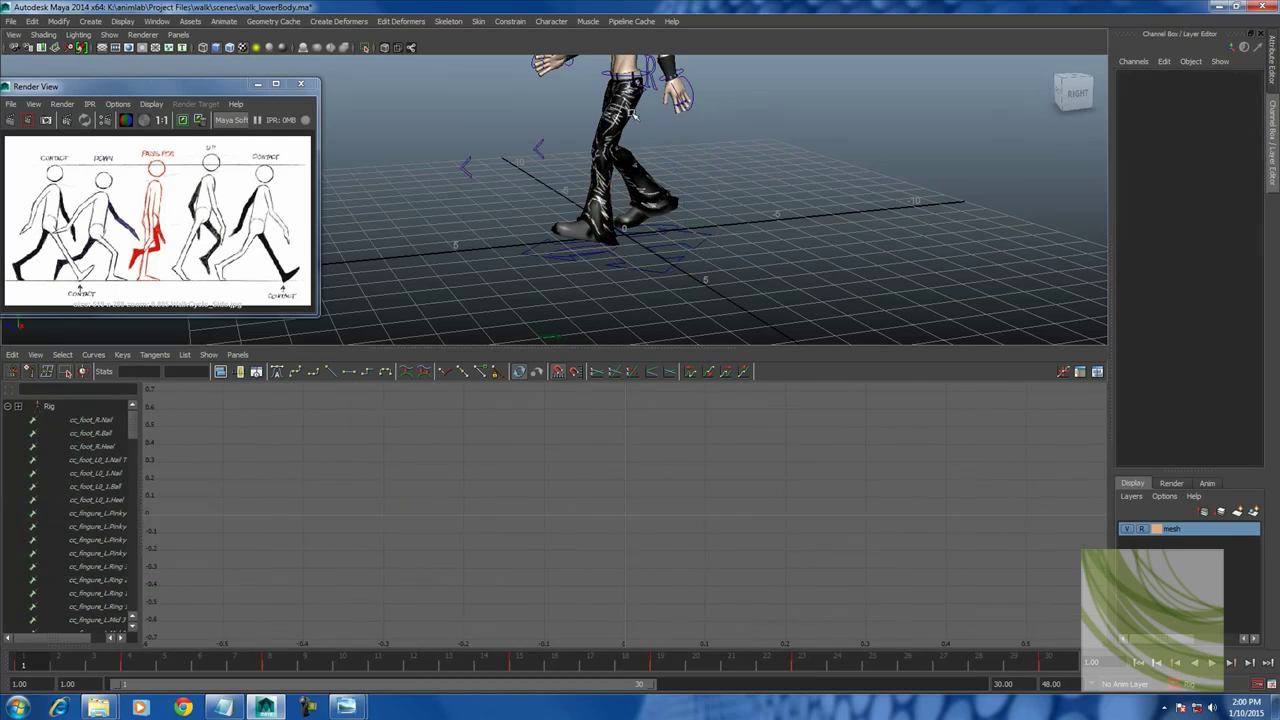
pyautogui.scroll(-3, 588, 226)
pyautogui.keyDown('alt'); pyautogui.moveTo(588, 226); pyautogui.dragTo(640, 205); pyautogui.keyUp('alt')
pyautogui.click(640, 205)
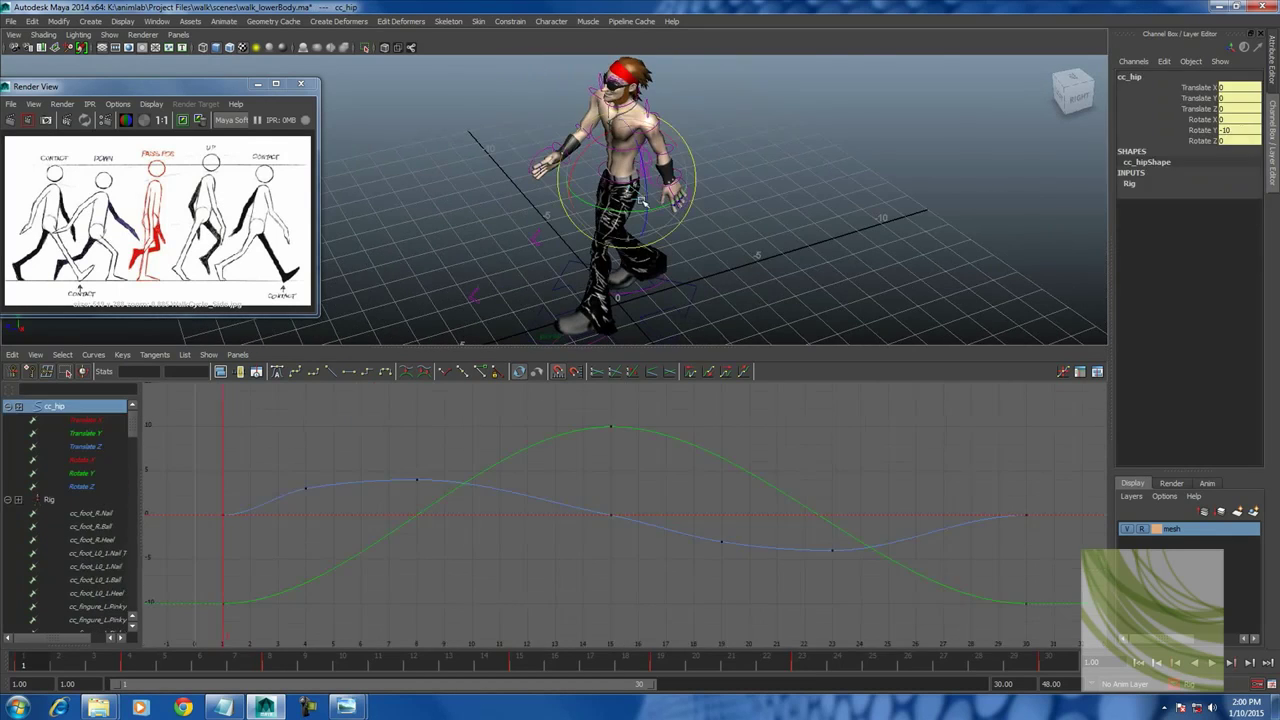
pyautogui.click(84, 419)
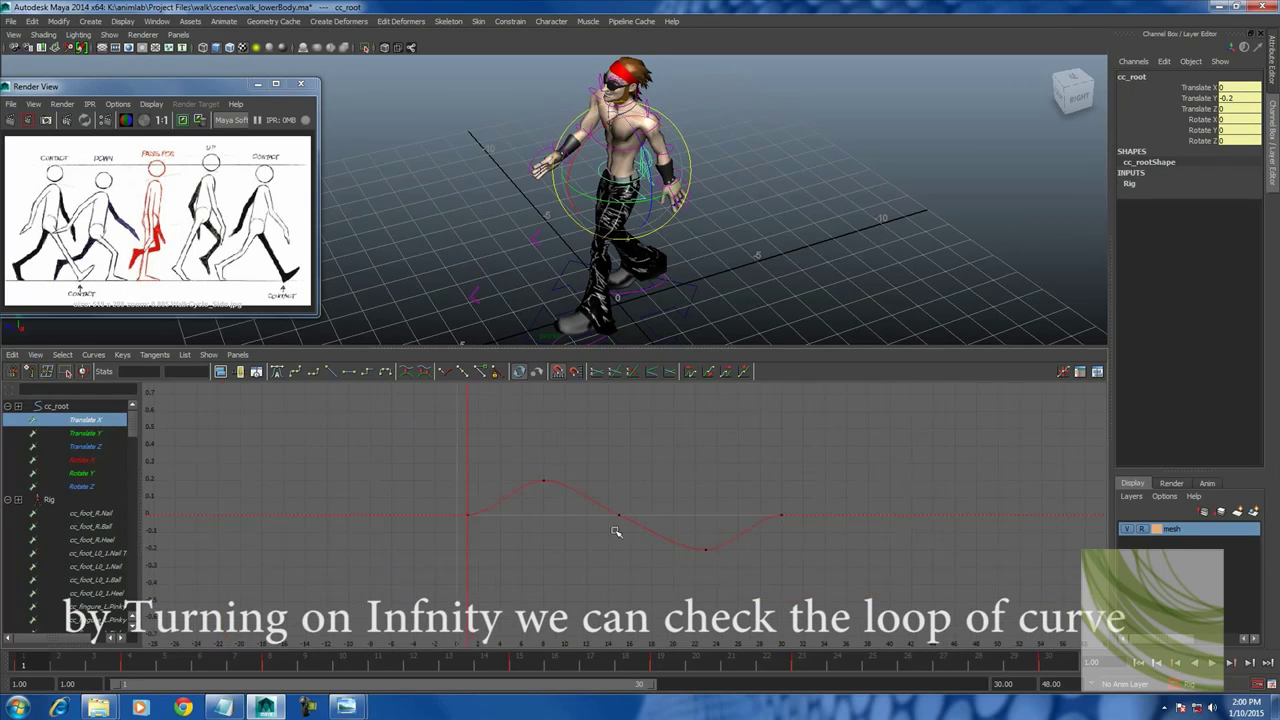
# Set the root Translate X curve's post infinity to Cycle.
pyautogui.scroll(1, 607, 541)
pyautogui.moveTo(364, 448); pyautogui.dragTo(391, 488)
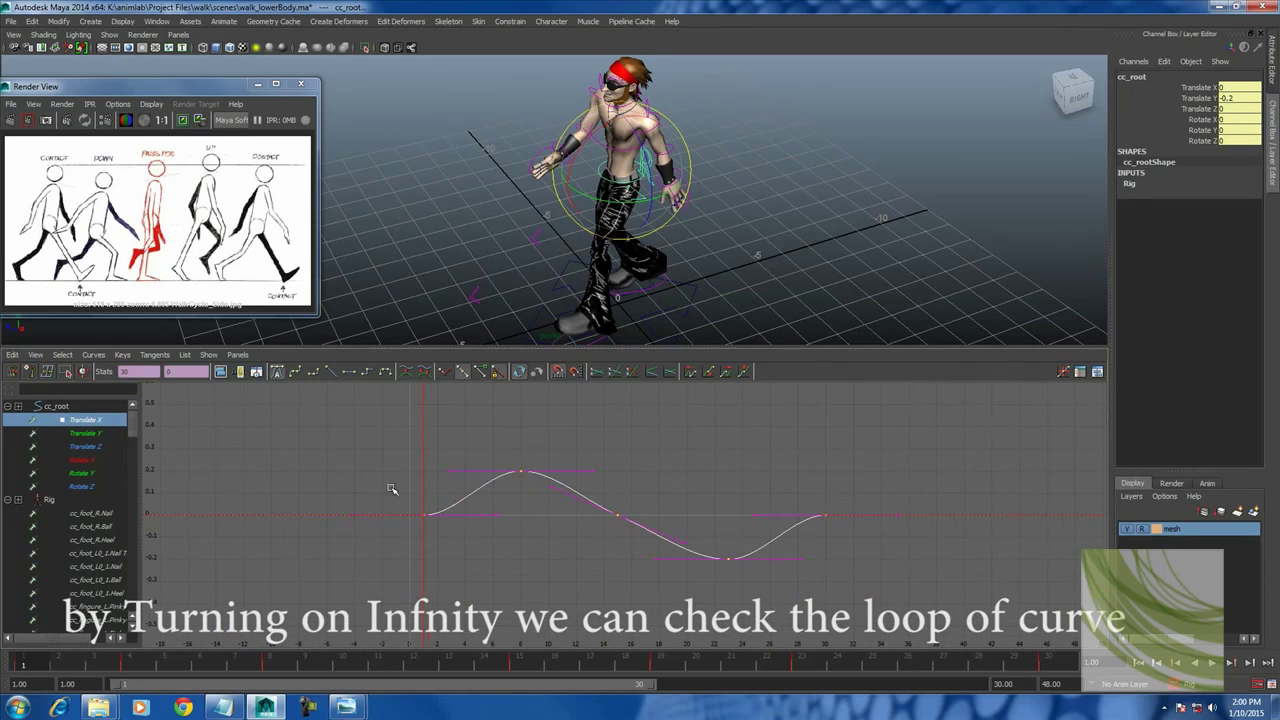
pyautogui.click(93, 354)
pyautogui.moveTo(115, 386)
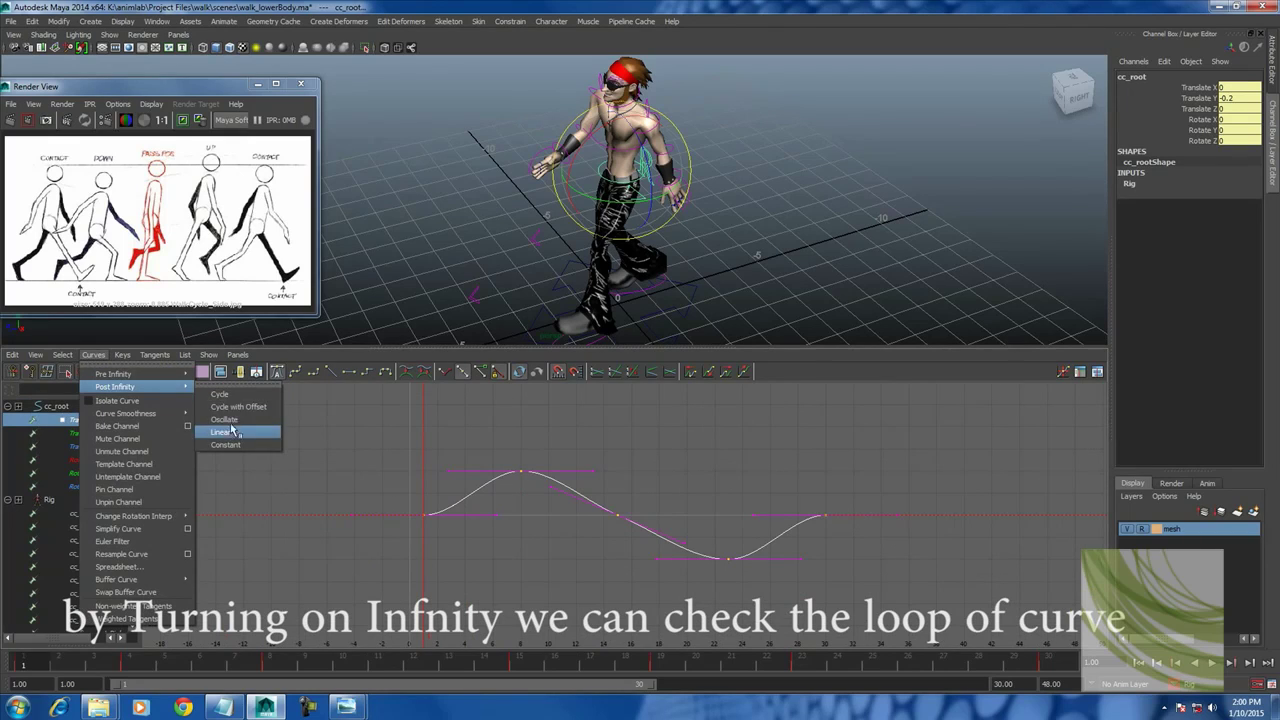
pyautogui.click(236, 396)
# Give the Translate X loop's first and last keys Spline tangents.
pyautogui.click(863, 570)
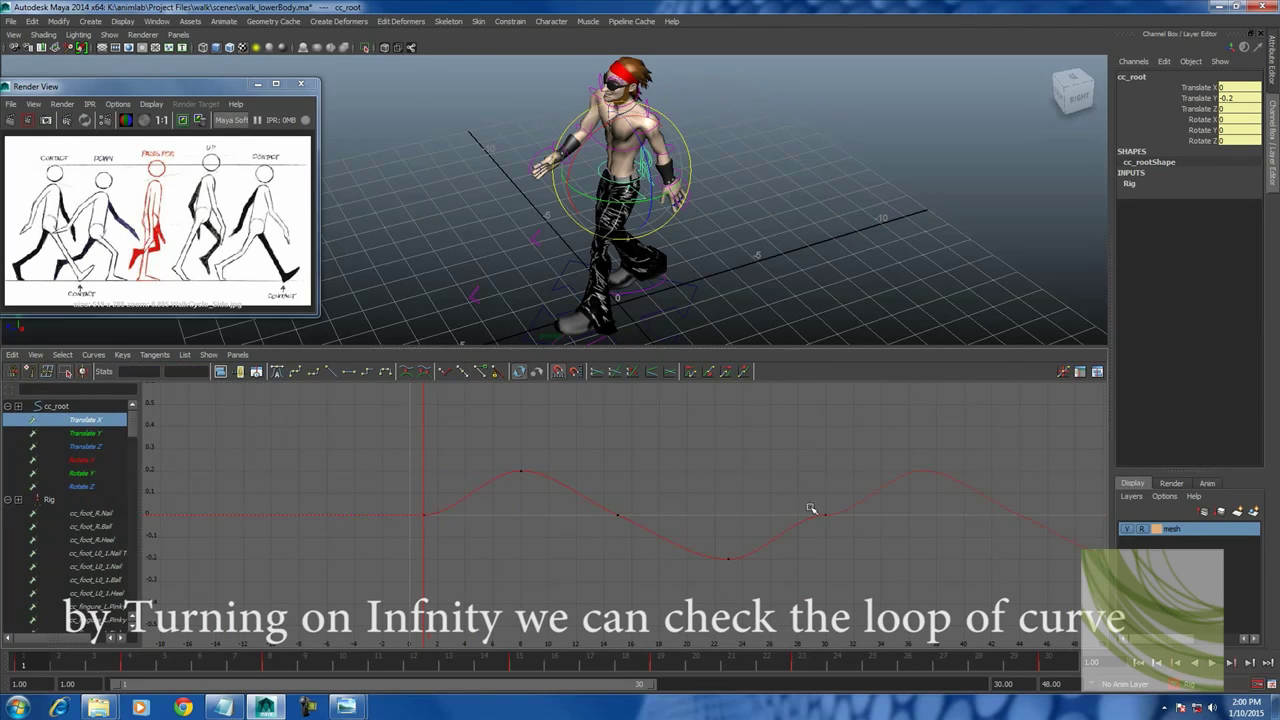
pyautogui.click(822, 516)
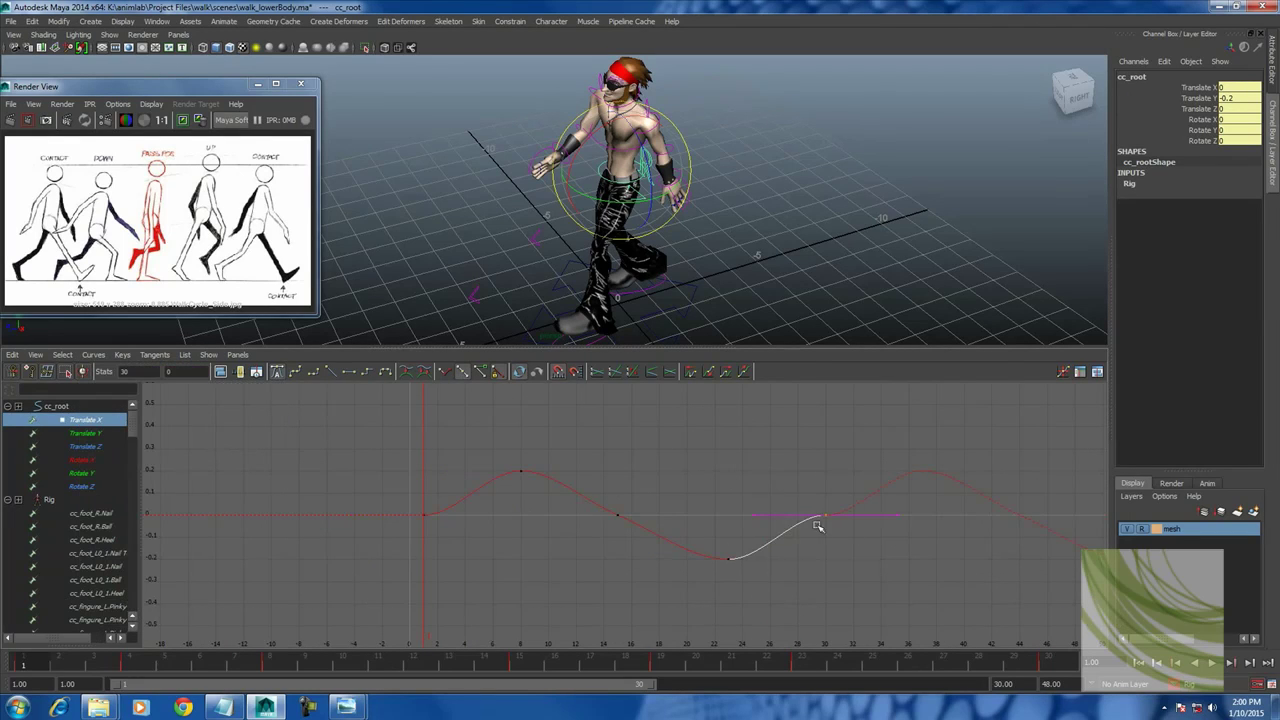
pyautogui.keyDown('shift'); pyautogui.click(425, 514); pyautogui.keyUp('shift')
pyautogui.click(304, 373)
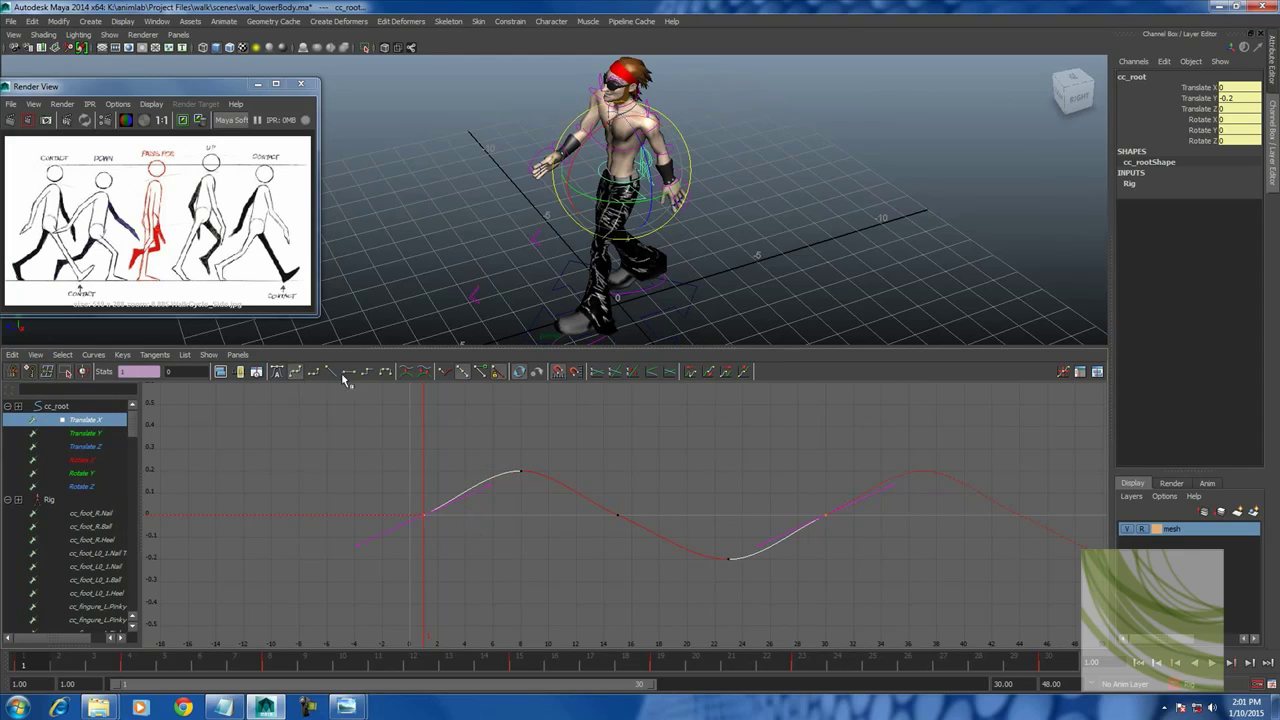
pyautogui.click(387, 483)
pyautogui.click(887, 489)
pyautogui.keyDown('shift'); pyautogui.click(472, 497); pyautogui.keyUp('shift')
pyautogui.click(483, 462)
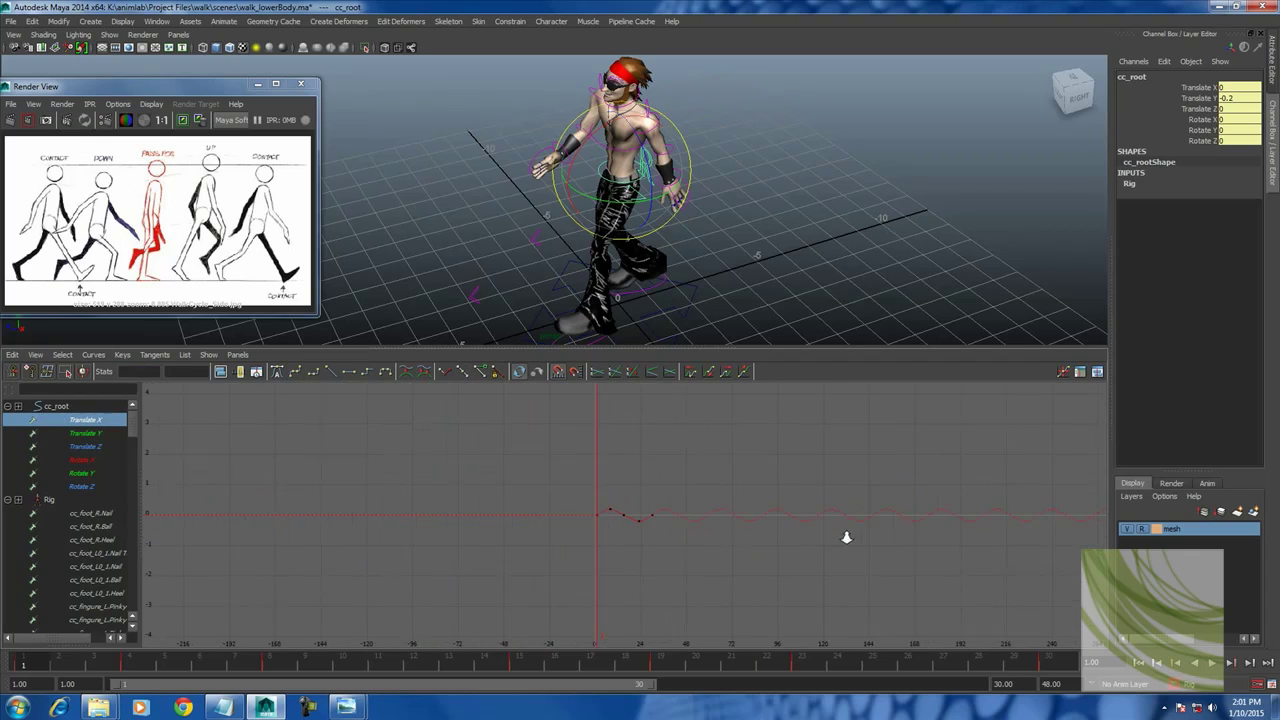
pyautogui.scroll(-5, 846, 534)
pyautogui.scroll(3, 606, 557)
# Make Translate Y's end keys linear and tilt the frame 30 and frame 15 tangents down.
pyautogui.click(96, 438)
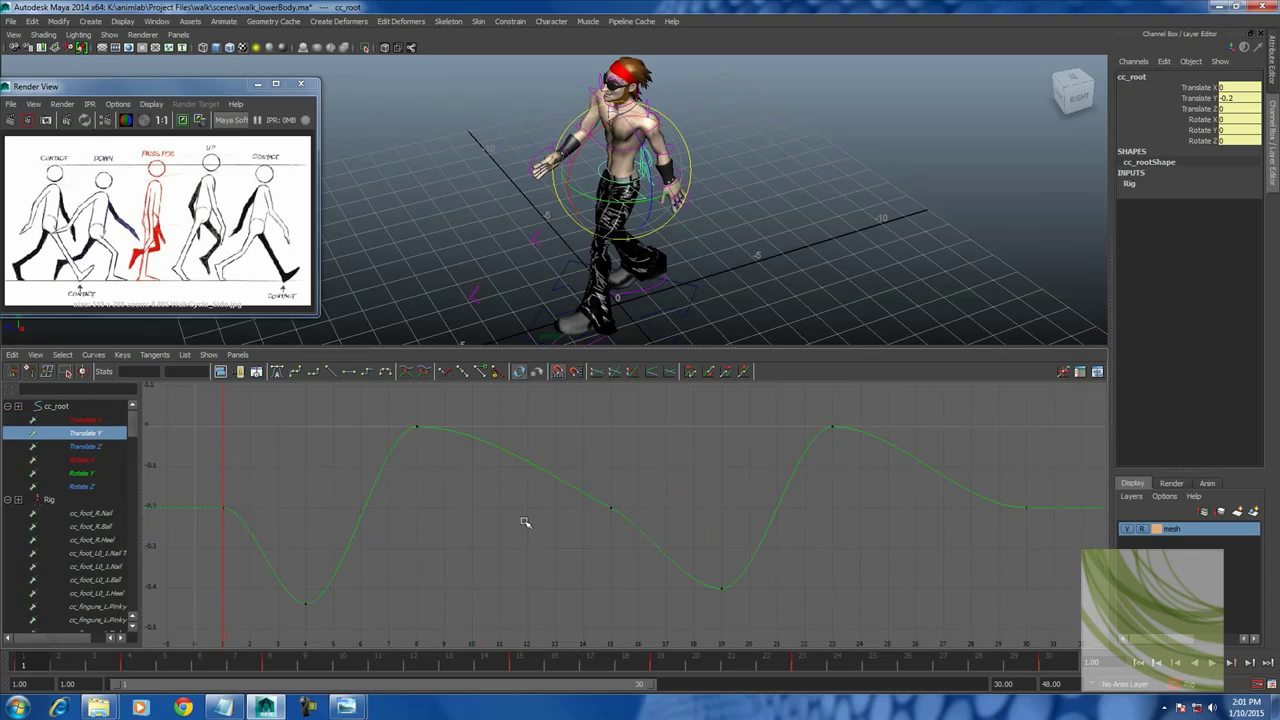
pyautogui.press('f')
pyautogui.moveTo(374, 531); pyautogui.dragTo(315, 495)
pyautogui.moveTo(840, 478); pyautogui.dragTo(975, 544)
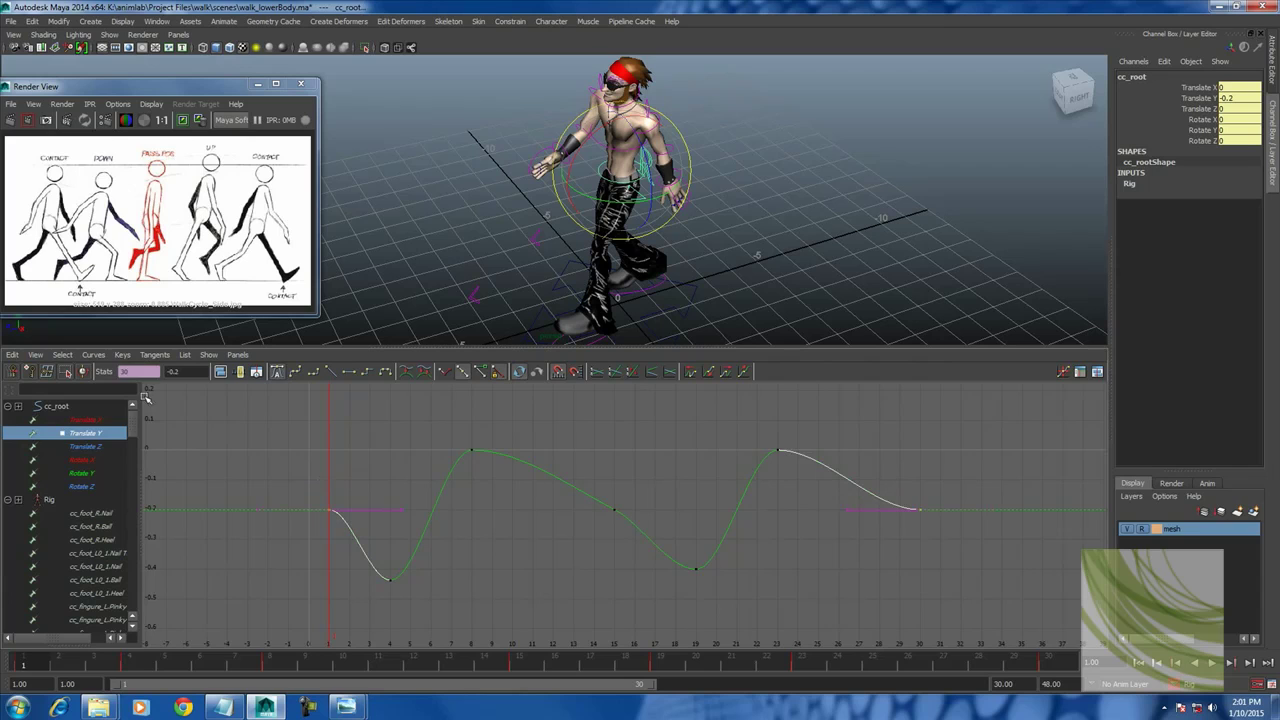
pyautogui.click(296, 372)
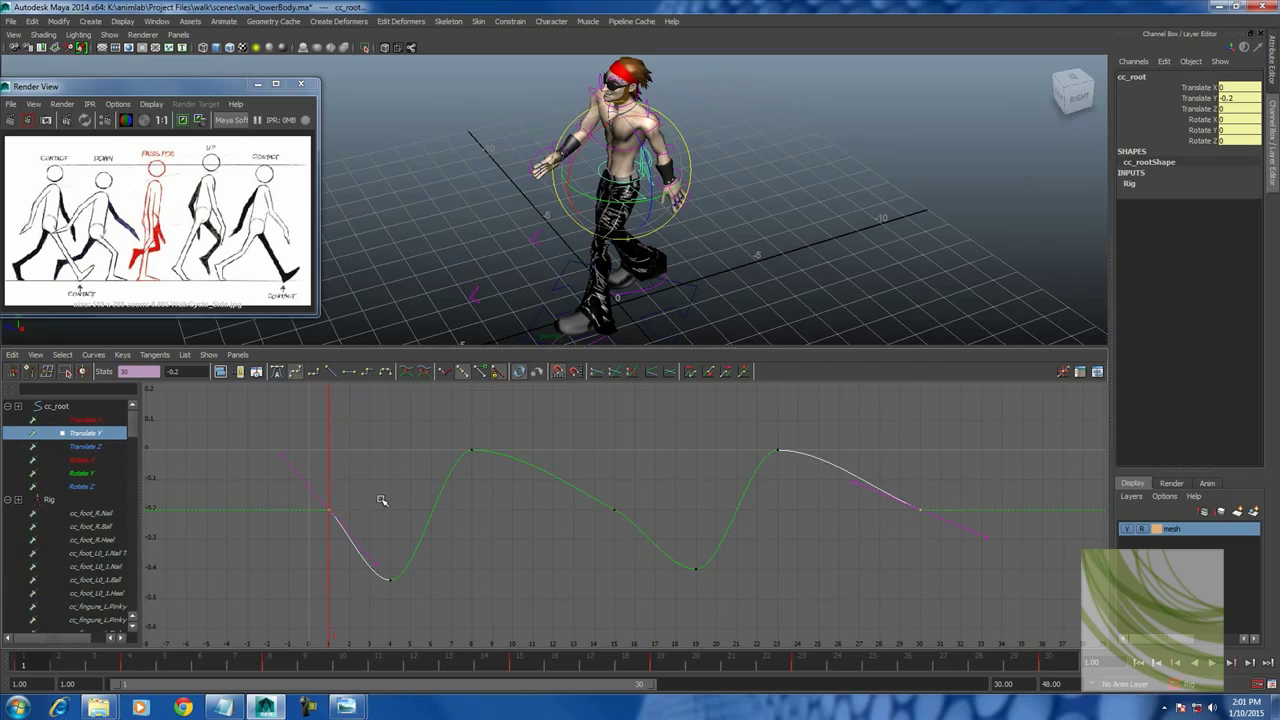
pyautogui.moveTo(975, 537); pyautogui.dragTo(973, 542, button='middle')
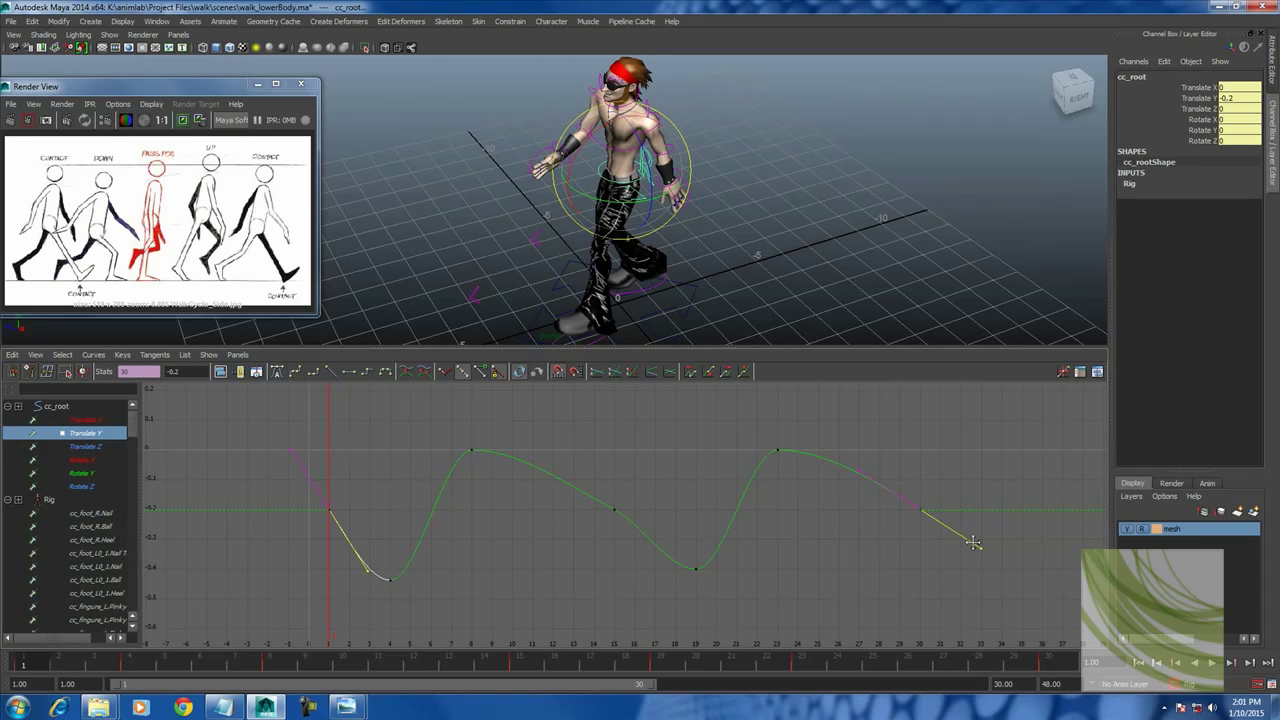
pyautogui.click(897, 551)
pyautogui.click(614, 510)
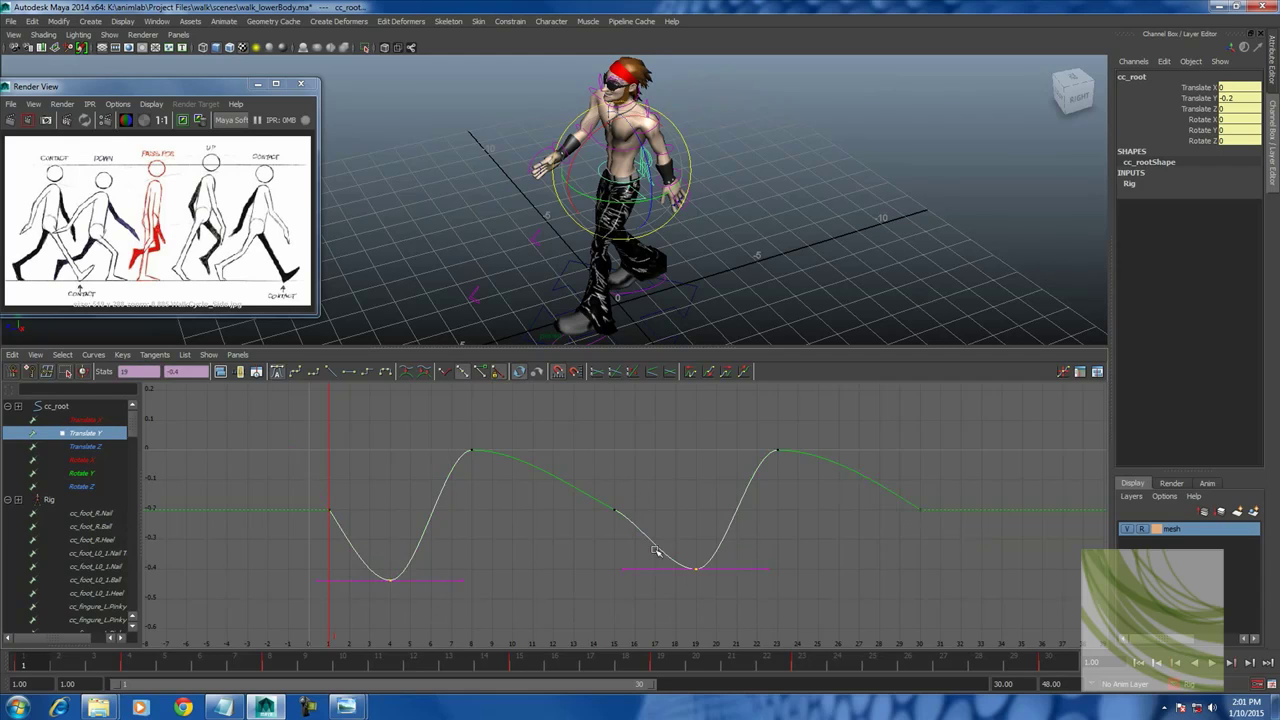
pyautogui.moveTo(653, 513); pyautogui.dragTo(655, 553, button='middle')
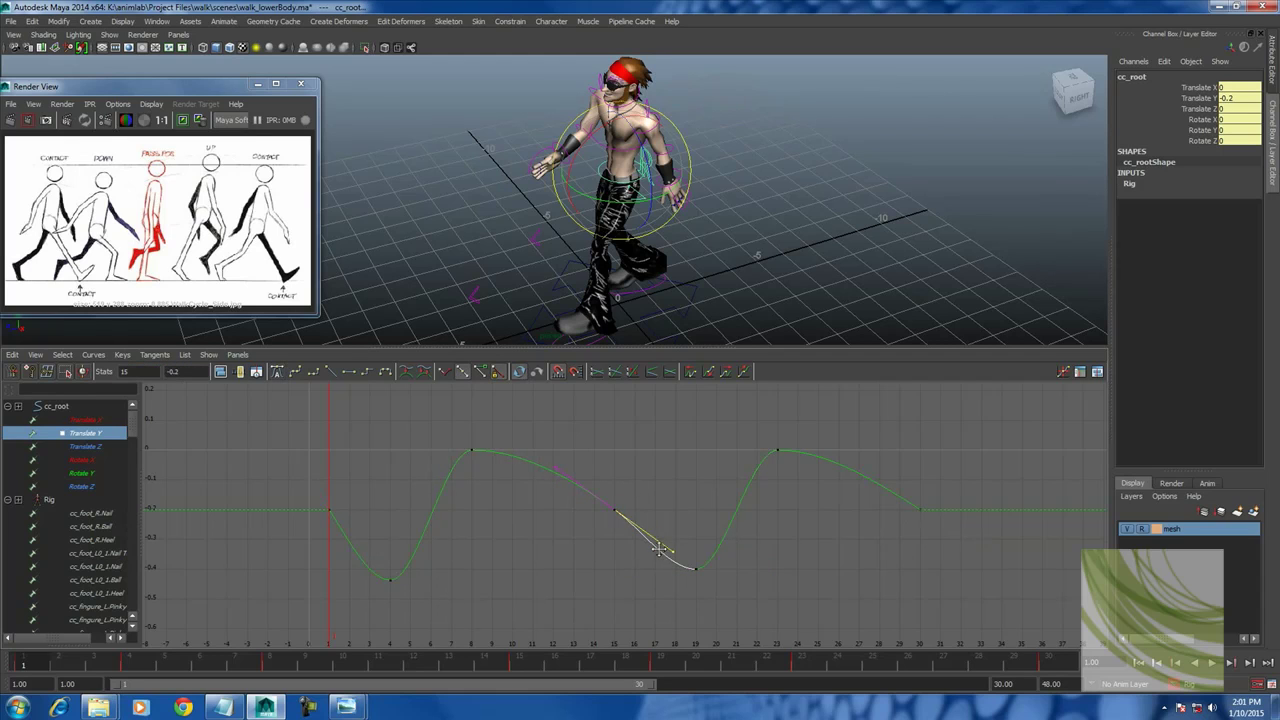
# Weight the frame 8 and 23 peak keys and lengthen their out-tangents.
pyautogui.moveTo(400, 425); pyautogui.dragTo(555, 493)
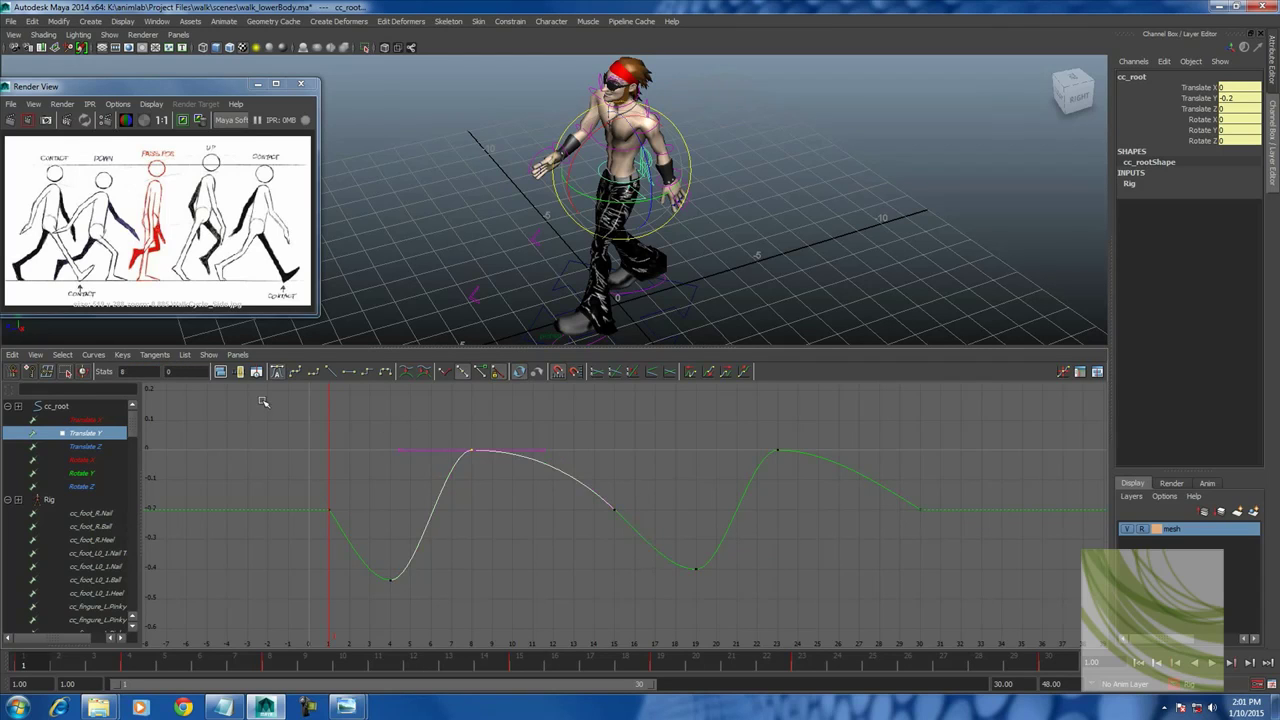
pyautogui.keyDown('shift'); pyautogui.click(778, 452); pyautogui.keyUp('shift')
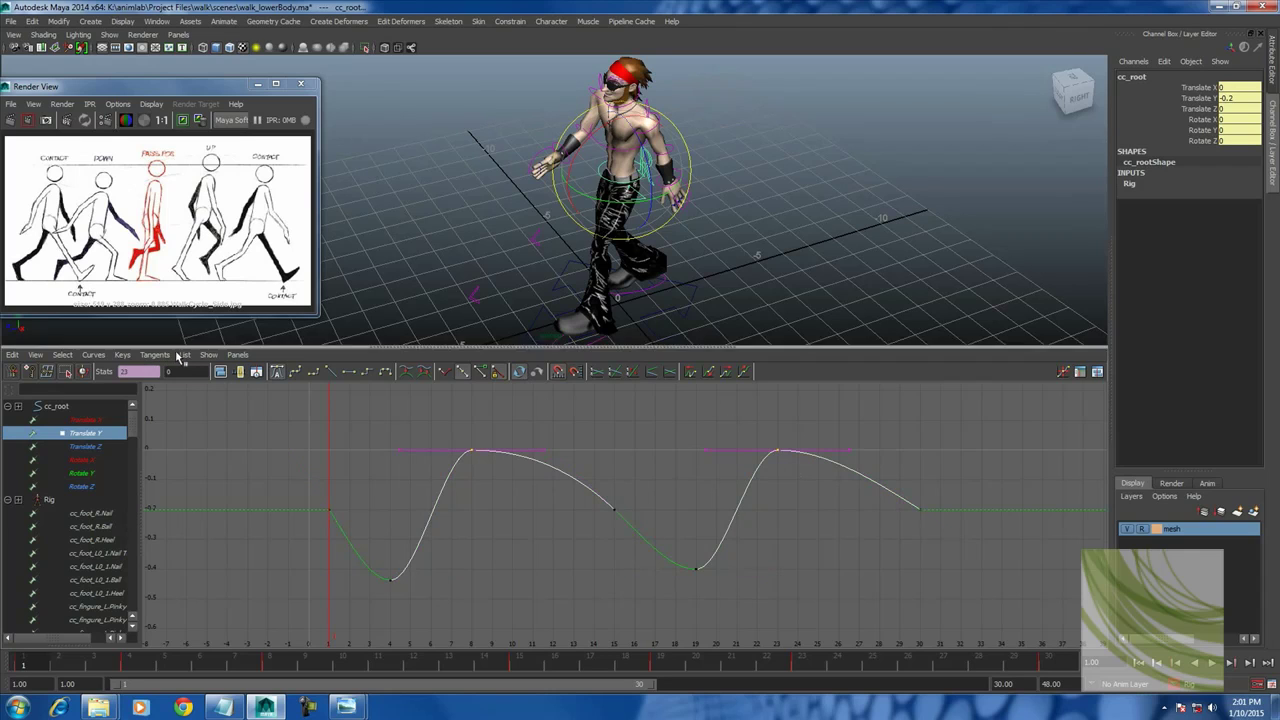
pyautogui.click(93, 354)
pyautogui.click(120, 619)
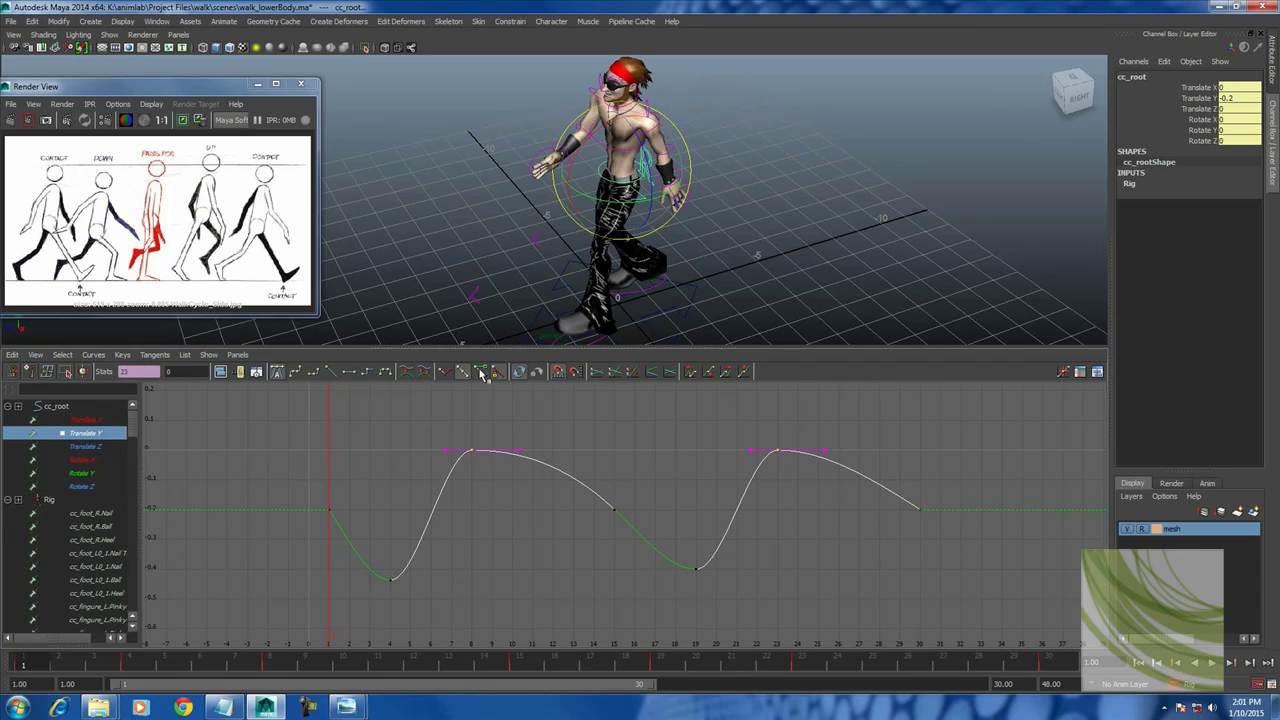
pyautogui.click(519, 449)
pyautogui.keyDown('shift'); pyautogui.moveTo(803, 423); pyautogui.dragTo(839, 451); pyautogui.keyUp('shift')
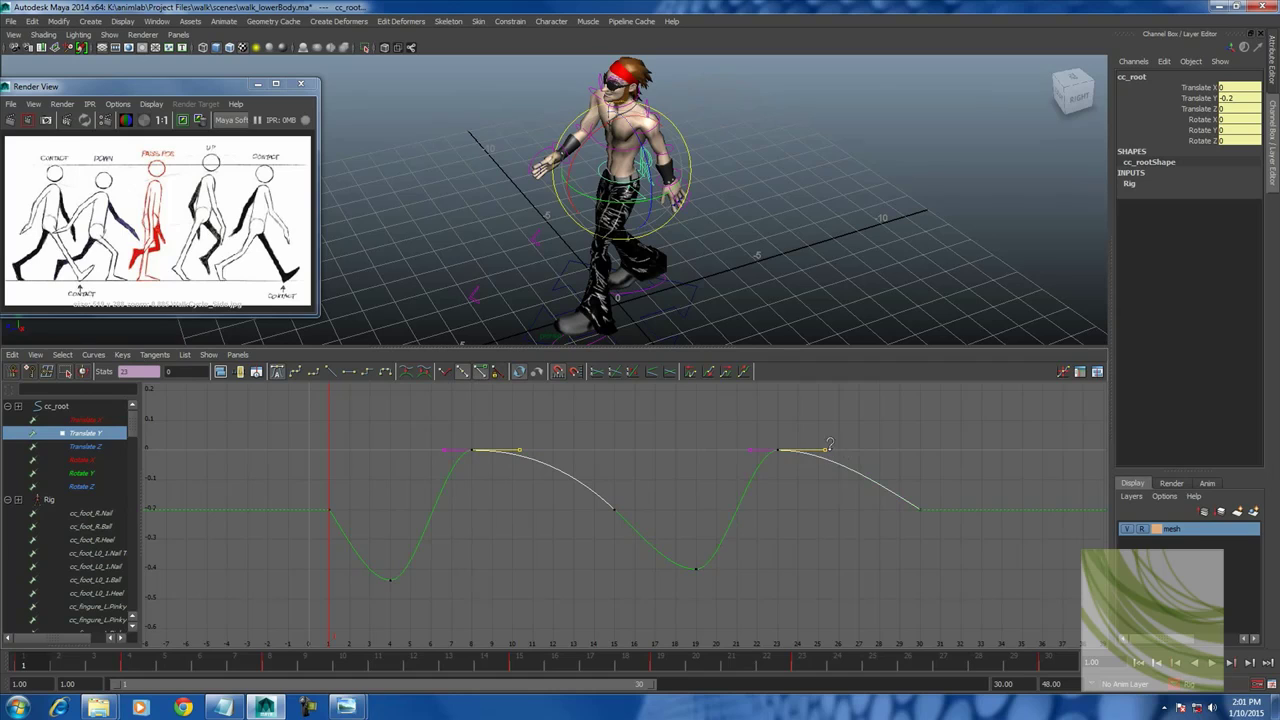
pyautogui.moveTo(839, 451); pyautogui.dragTo(840, 451, button='middle')
# Set Translate Y's post infinity to Cycle so the bounce repeats past frame 30.
pyautogui.moveTo(285, 489); pyautogui.dragTo(345, 525)
pyautogui.click(88, 432)
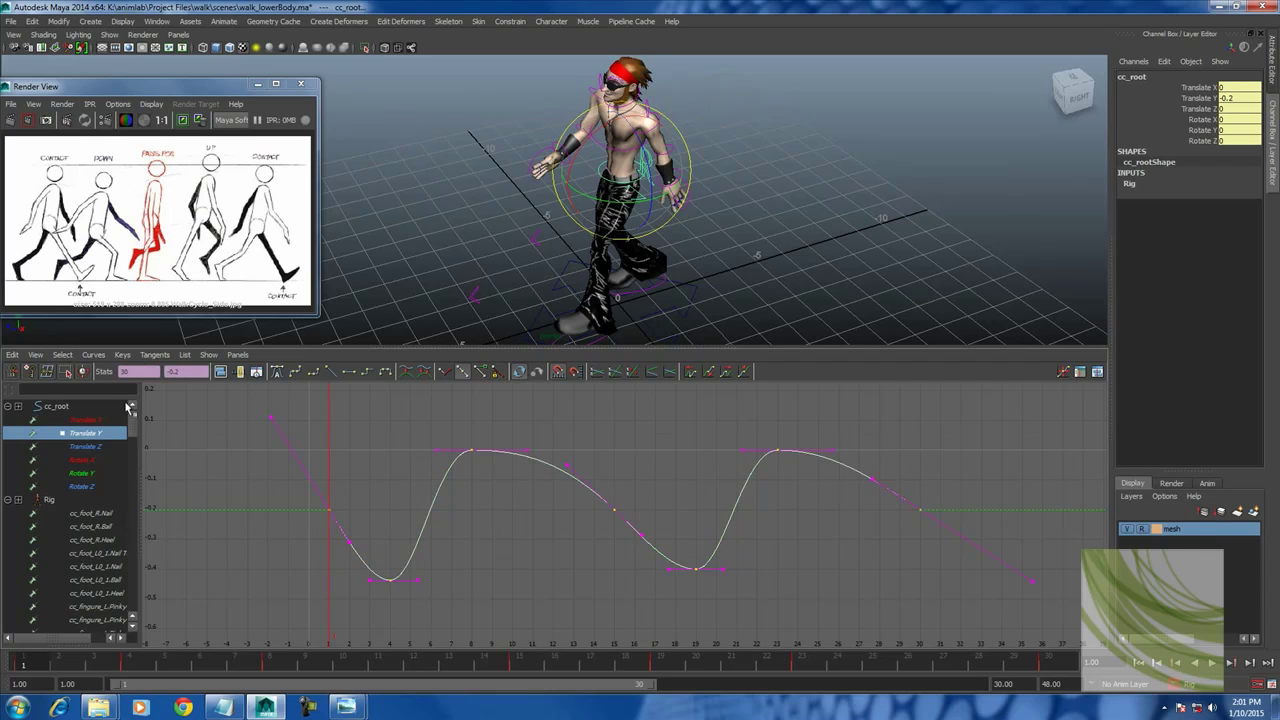
pyautogui.click(93, 354)
pyautogui.click(224, 394)
# Tilt the frame 1 and frame 30 tangents so the bounce loop blends smoothly.
pyautogui.click(329, 509)
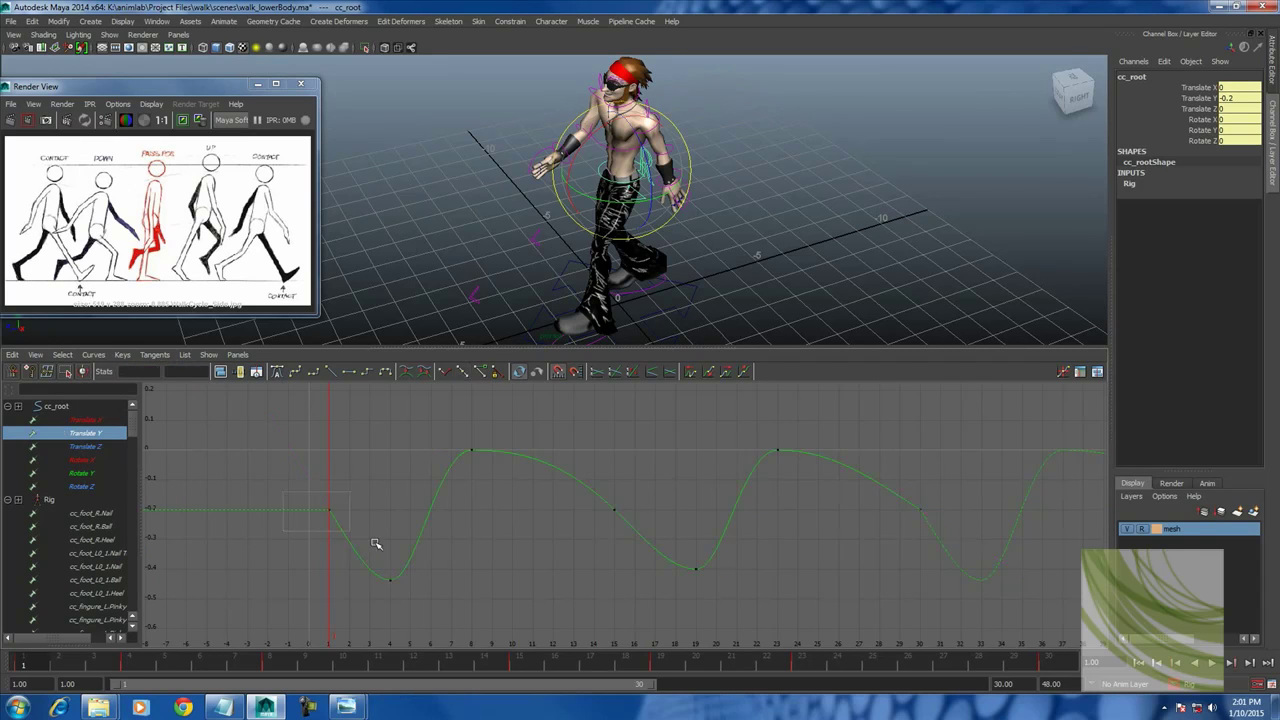
pyautogui.click(311, 476)
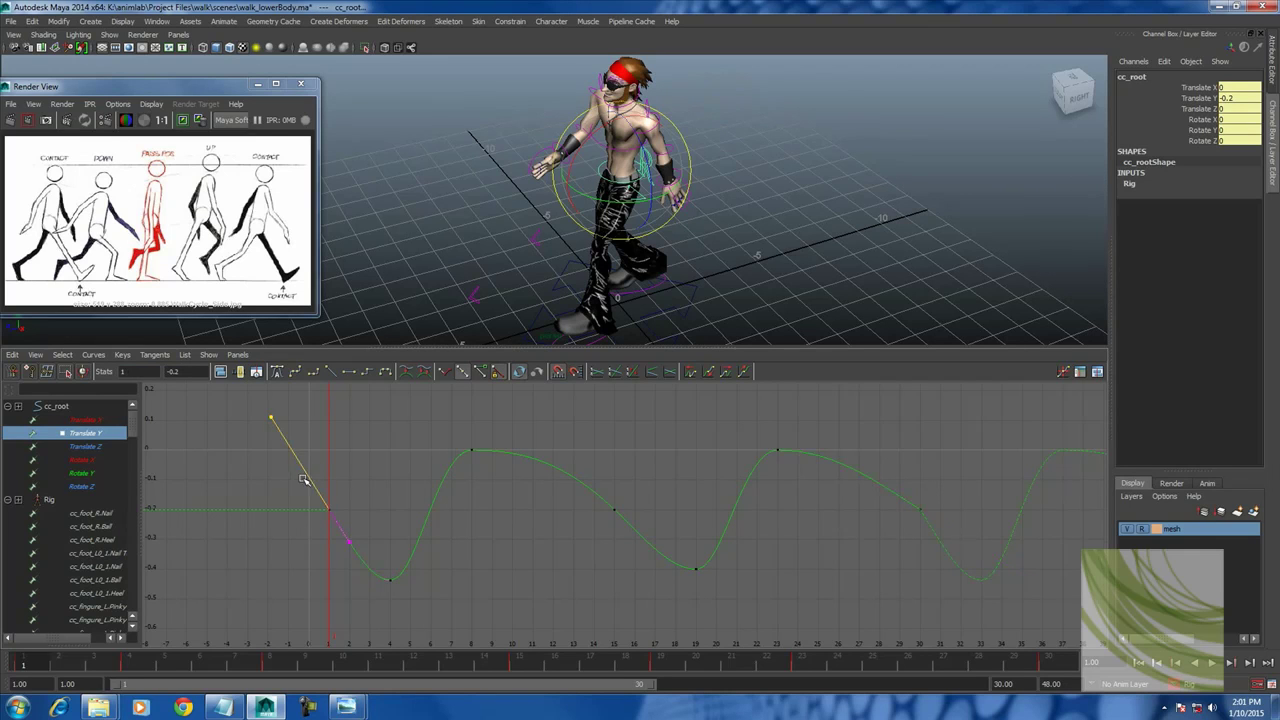
pyautogui.moveTo(304, 480); pyautogui.dragTo(270, 479, button='middle')
pyautogui.click(827, 475)
pyautogui.moveTo(971, 522); pyautogui.dragTo(905, 498)
pyautogui.click(967, 556)
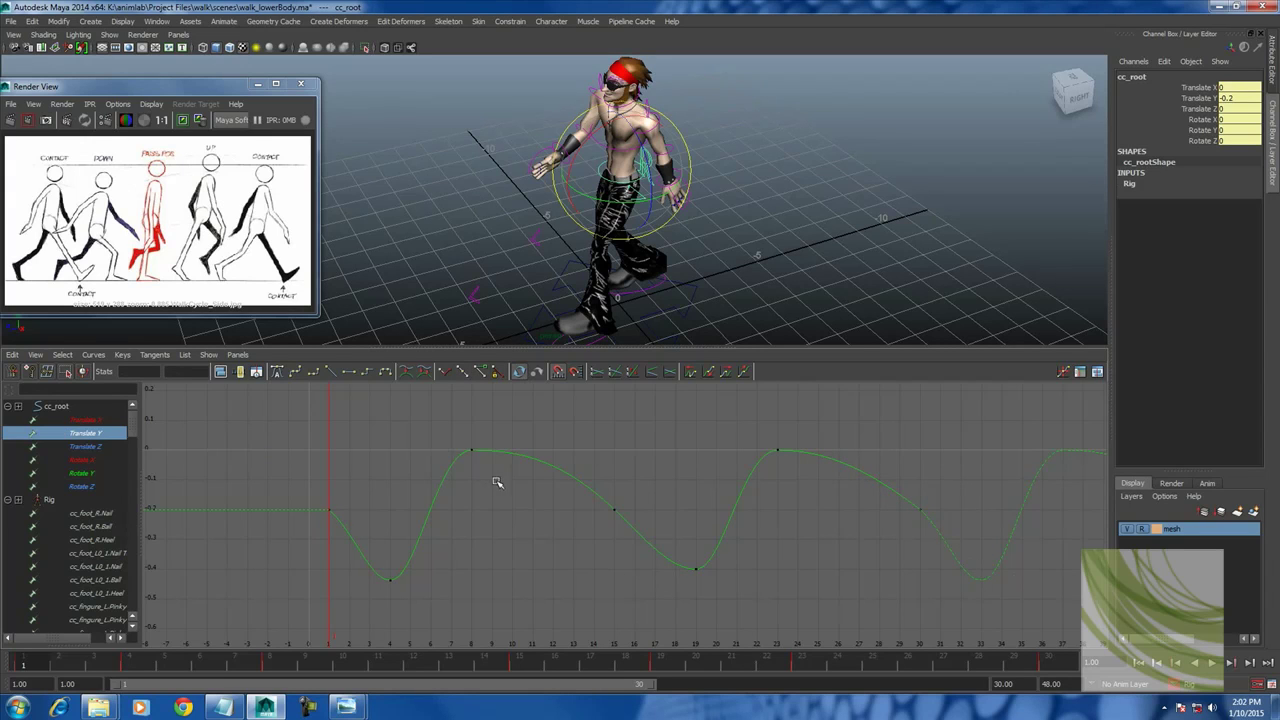
pyautogui.moveTo(380, 560); pyautogui.dragTo(740, 615)
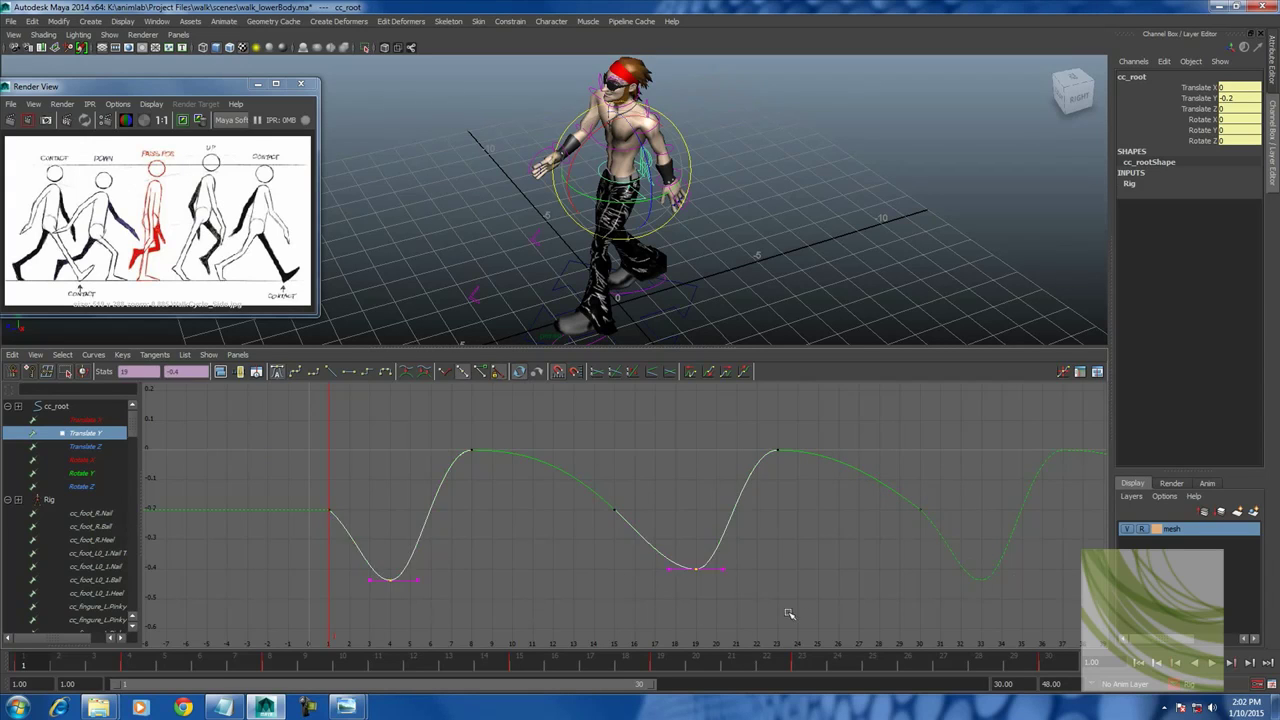
# Delete cc_root's flat Rotate X and Rotate Z curves.
pyautogui.click(100, 446)
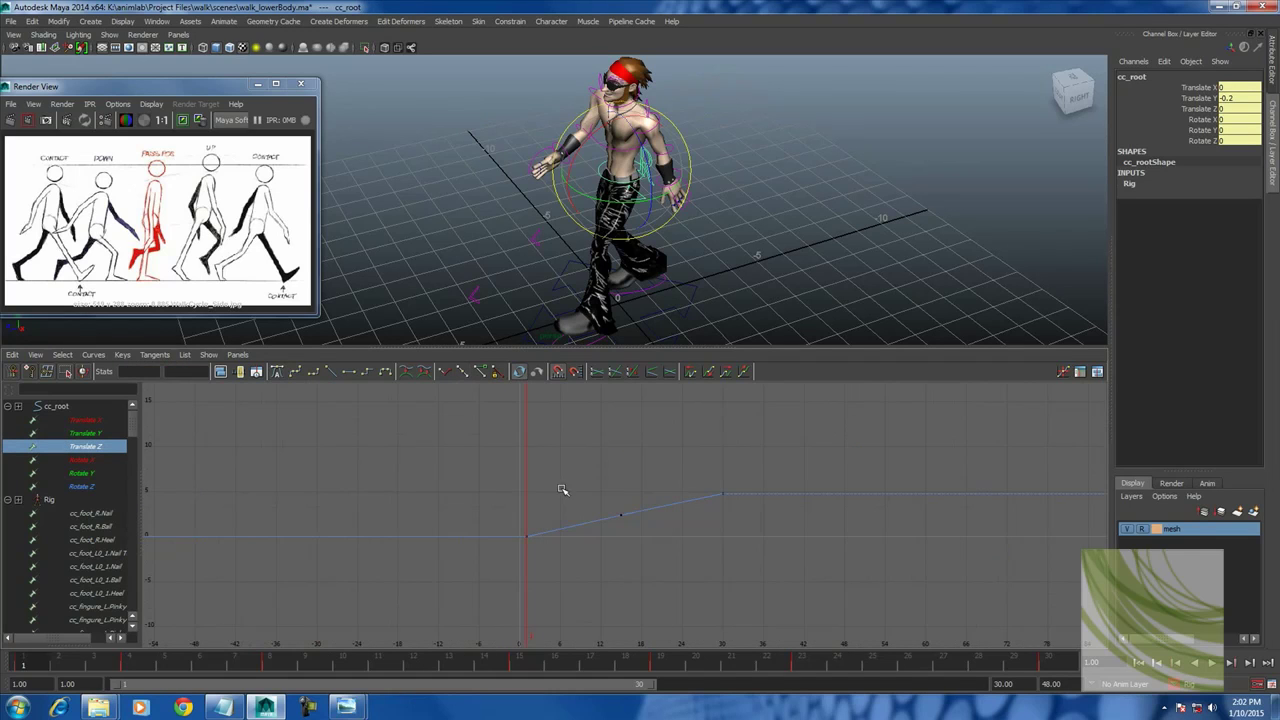
pyautogui.click(86, 459)
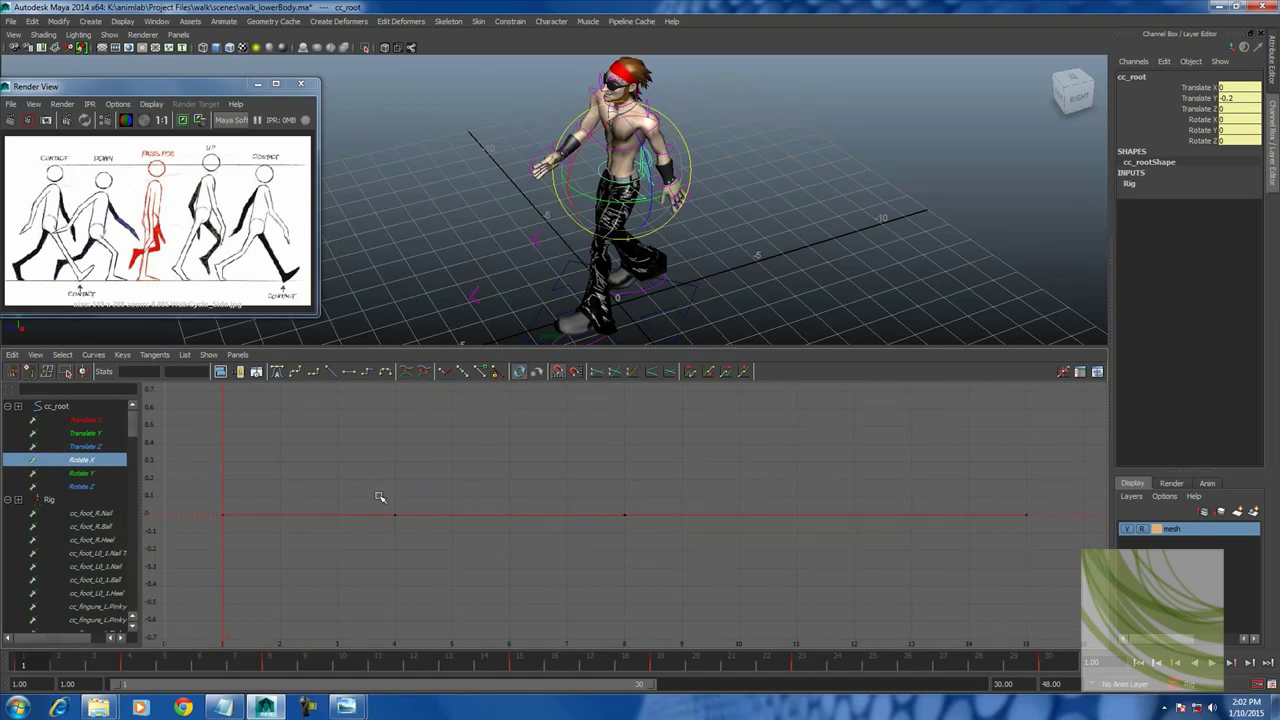
pyautogui.keyDown('ctrl'); pyautogui.click(88, 462); pyautogui.keyUp('ctrl')
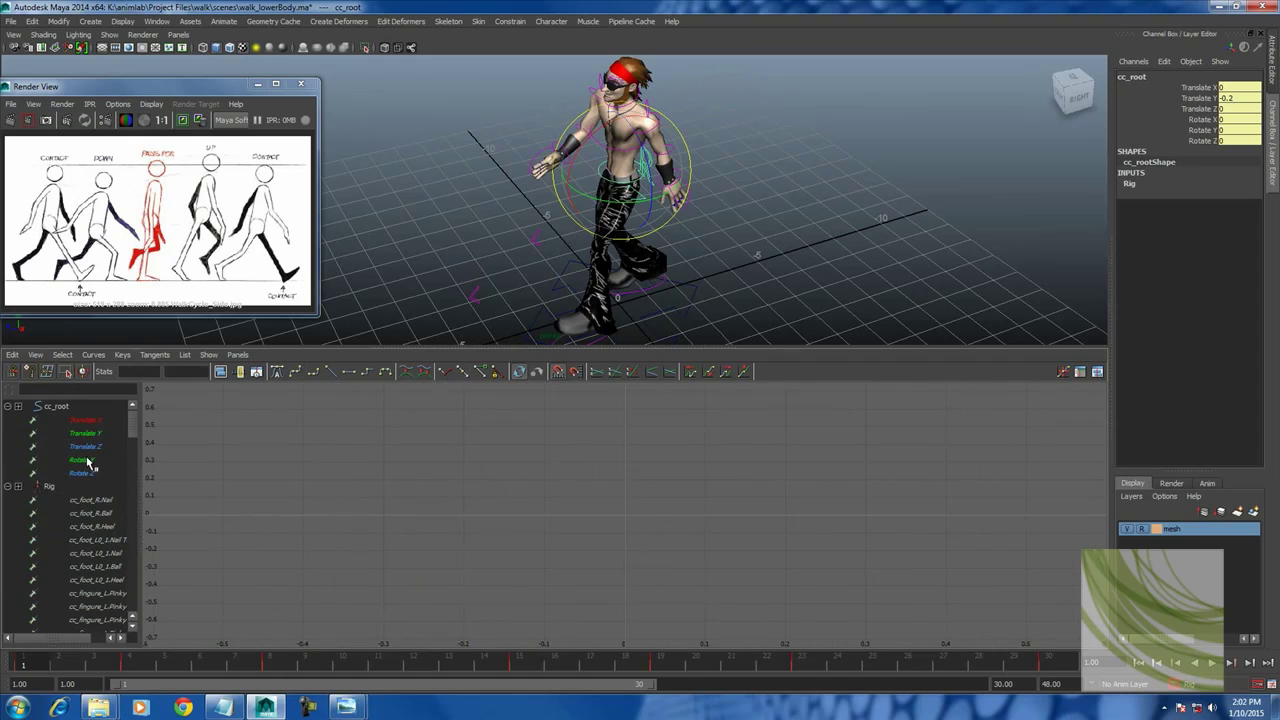
pyautogui.click(88, 462)
pyautogui.press('Delete')
pyautogui.click(62, 465)
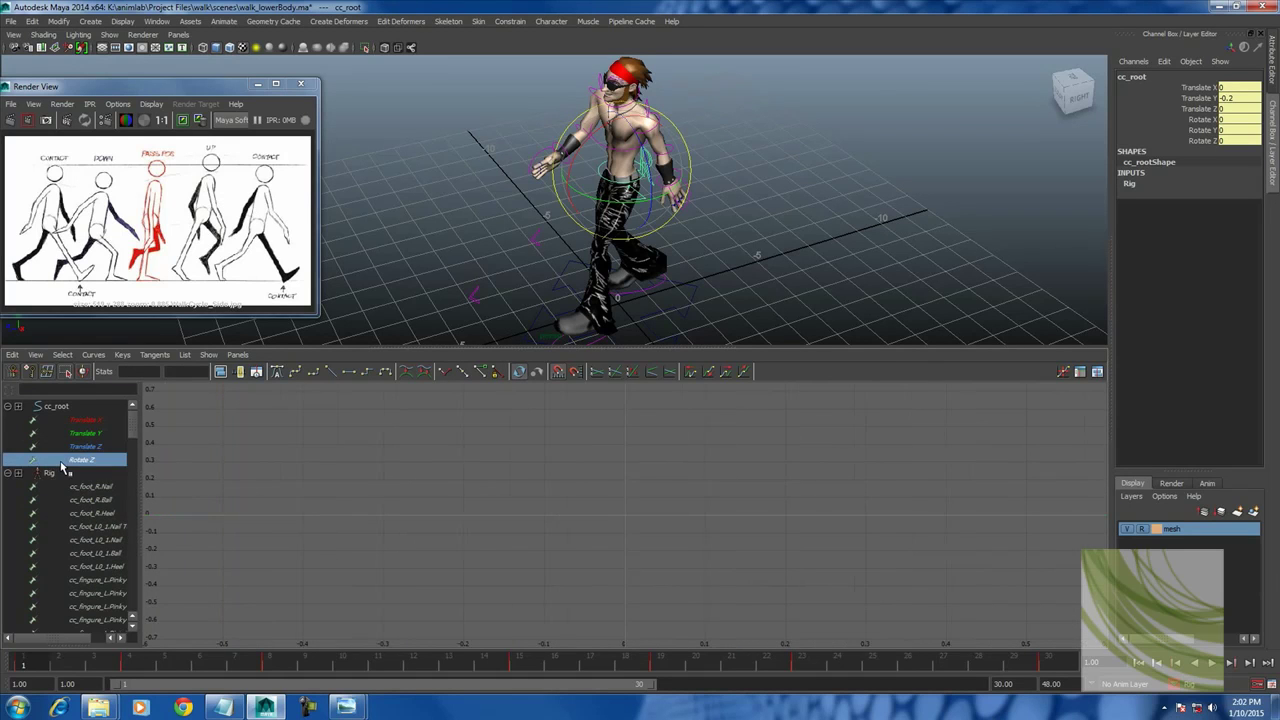
pyautogui.press('Delete')
# Select cc_hip in the viewport and restore the perspective-over-Graph-Editor layout.
pyautogui.press('space')
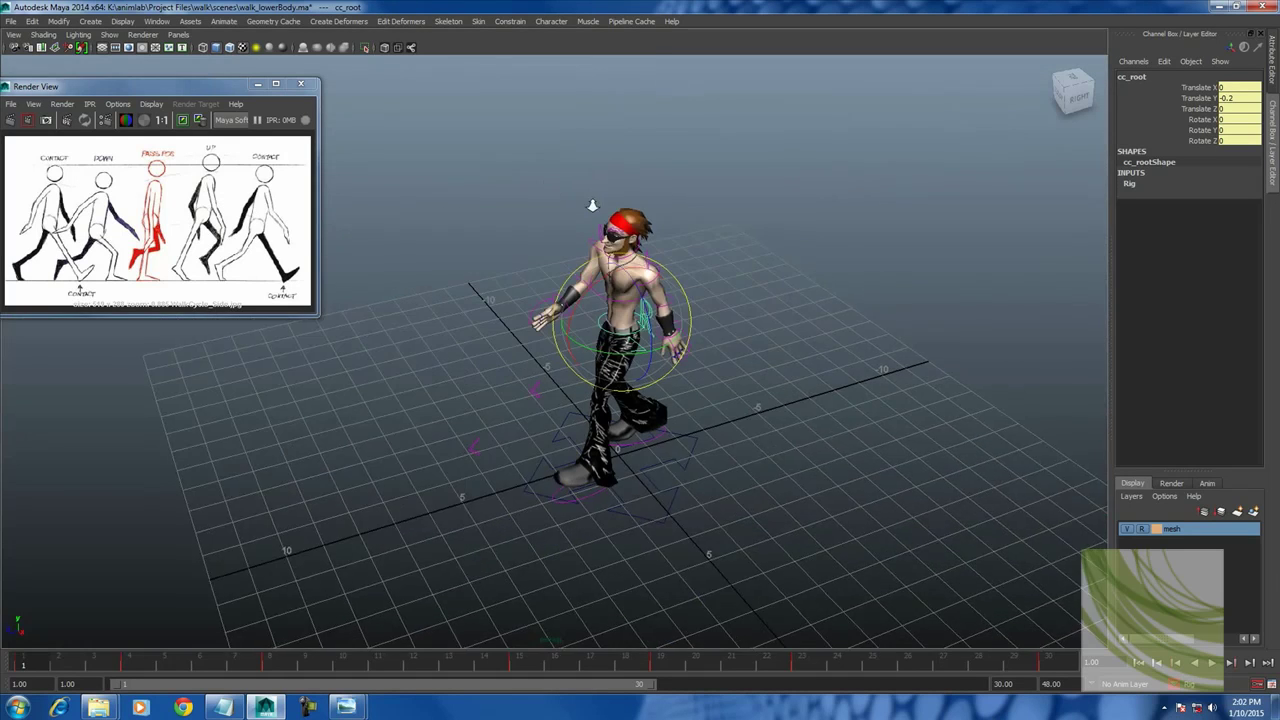
pyautogui.click(620, 300)
pyautogui.scroll(2, 824, 315)
pyautogui.click(684, 342)
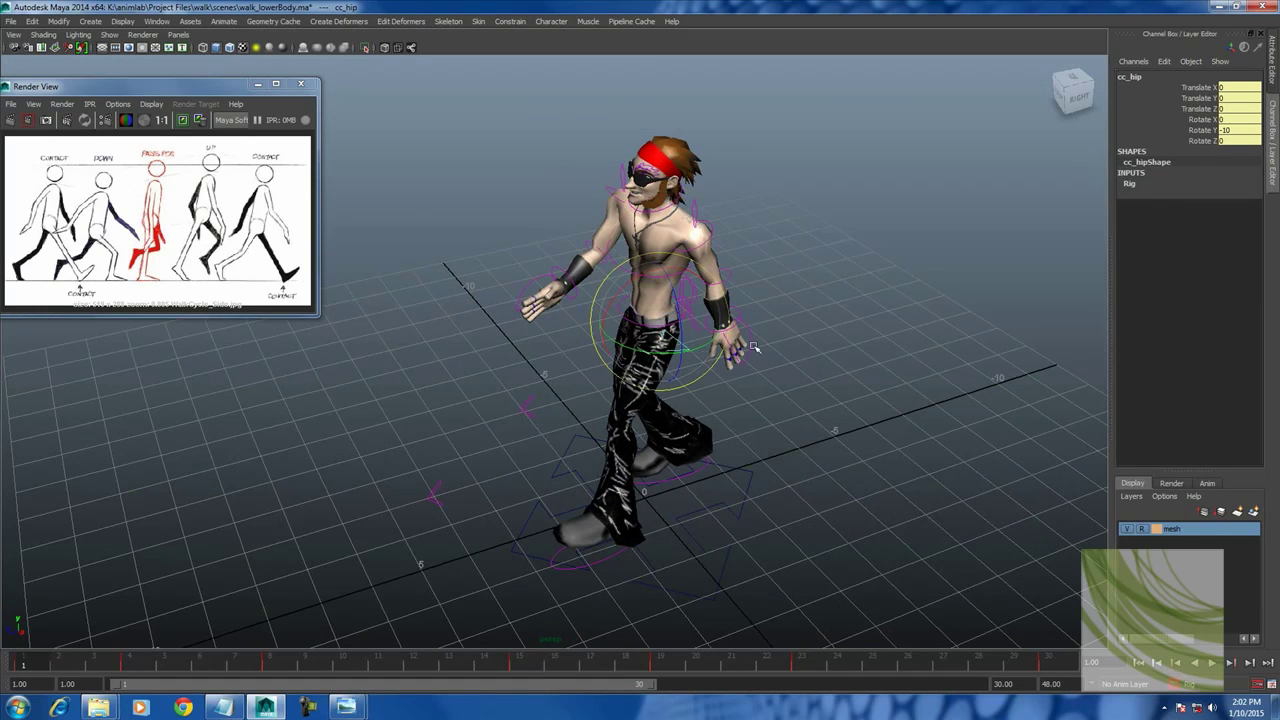
pyautogui.moveTo(684, 342); pyautogui.dragTo(670, 406)
pyautogui.press('space')
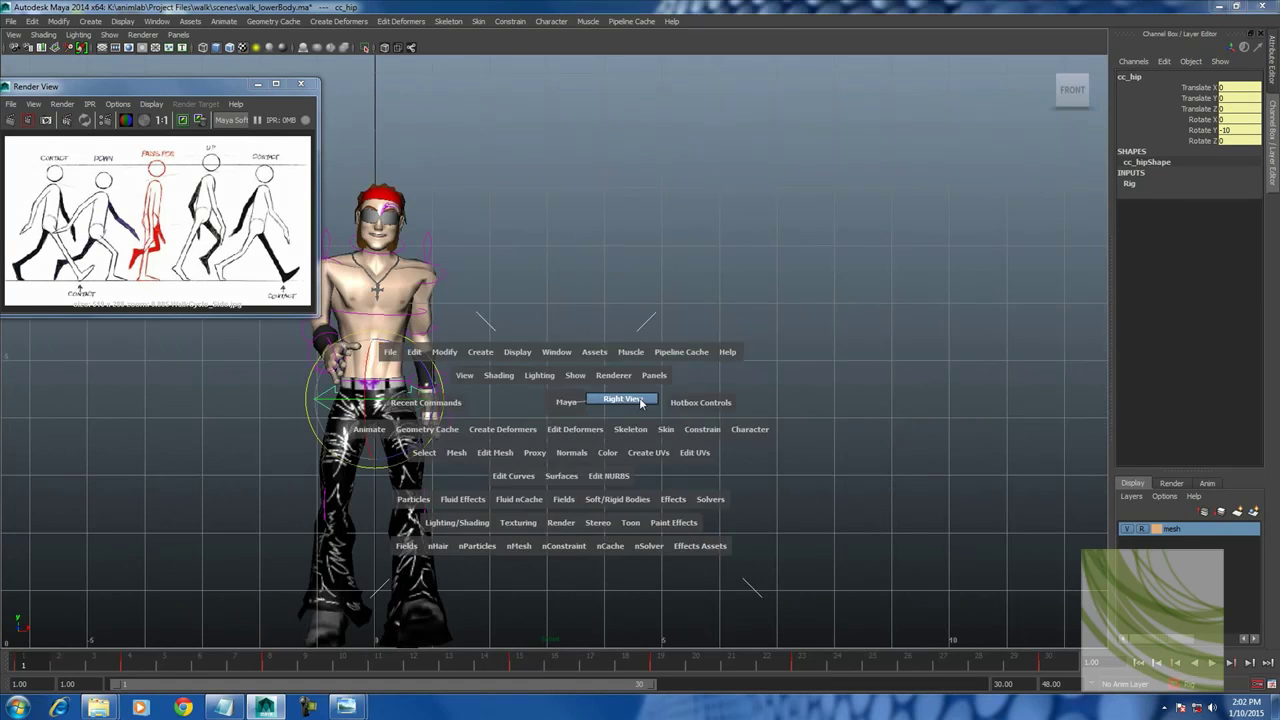
pyautogui.moveTo(566, 404); pyautogui.dragTo(632, 400)
pyautogui.press('space')
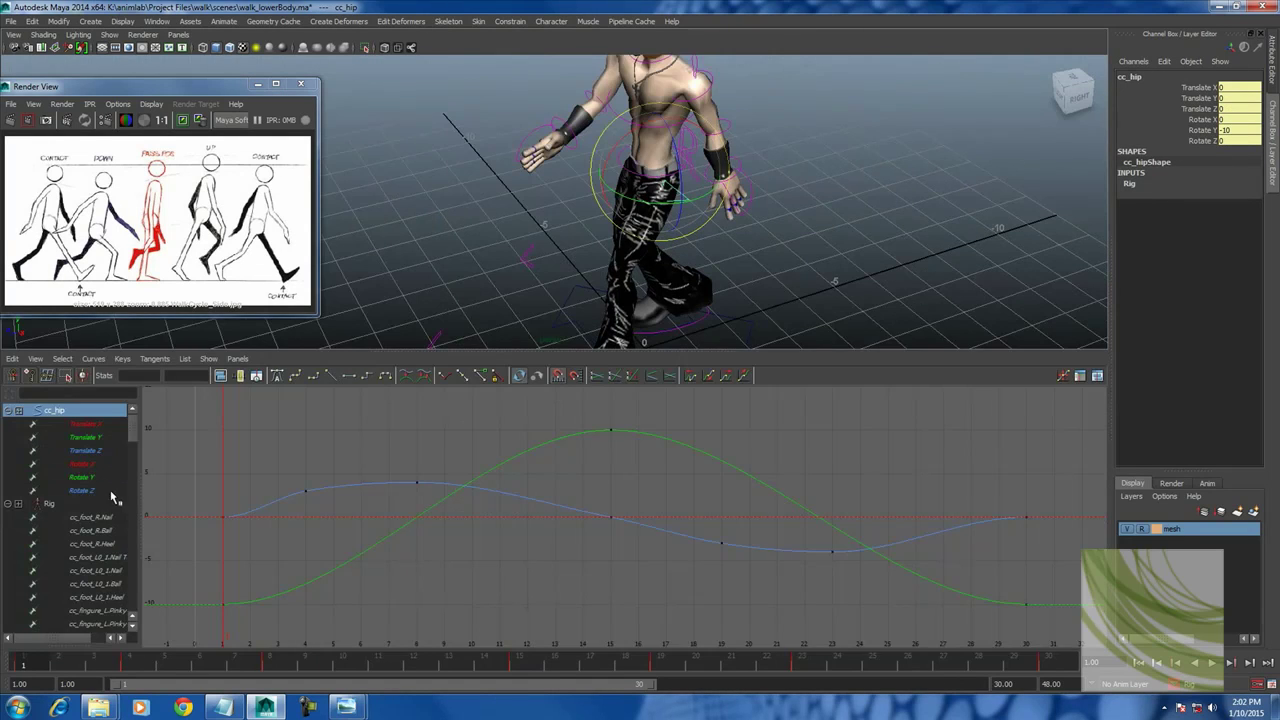
# Delete cc_hip's flat Translate X, Y and Z curves.
pyautogui.click(98, 426)
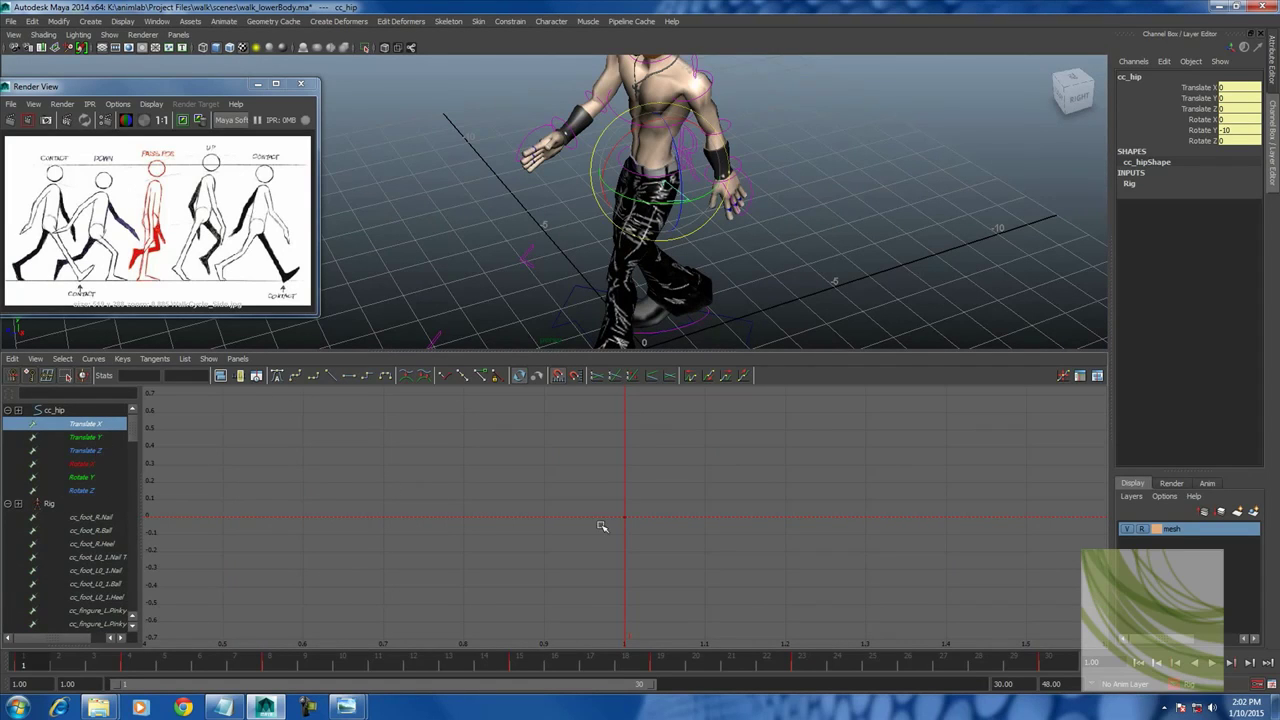
pyautogui.press('Delete')
pyautogui.click(86, 424)
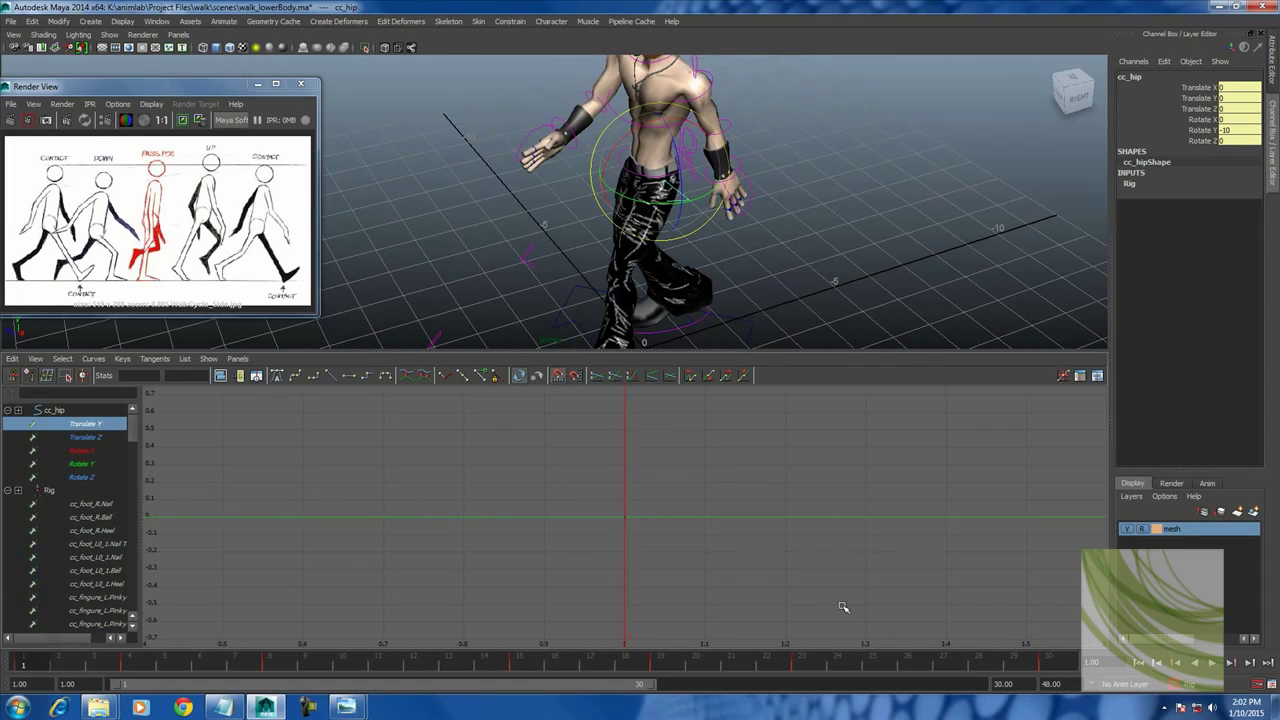
pyautogui.press('Delete')
pyautogui.click(102, 443)
pyautogui.press('Delete')
pyautogui.click(103, 414)
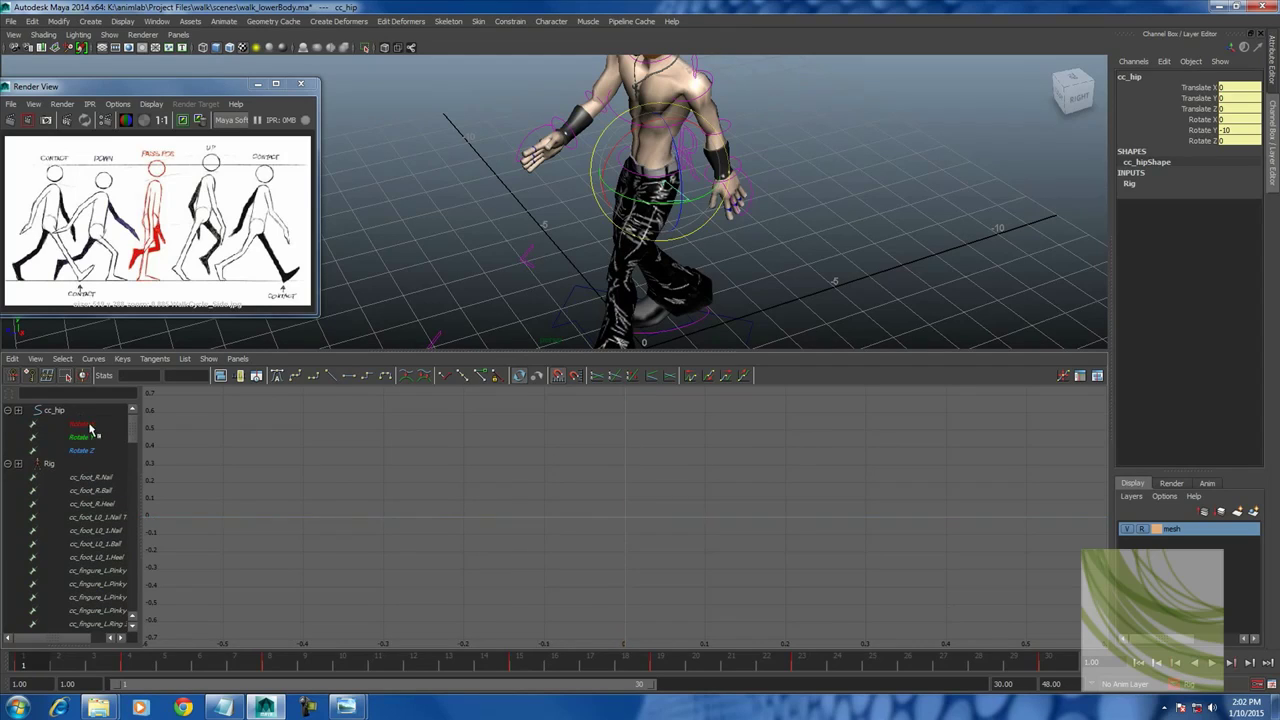
pyautogui.press('Delete')
# Delete the hip's flat Rotate X curve and bring up Rotate Z.
pyautogui.click(414, 467)
pyautogui.hotkey('ctrl', 'z')
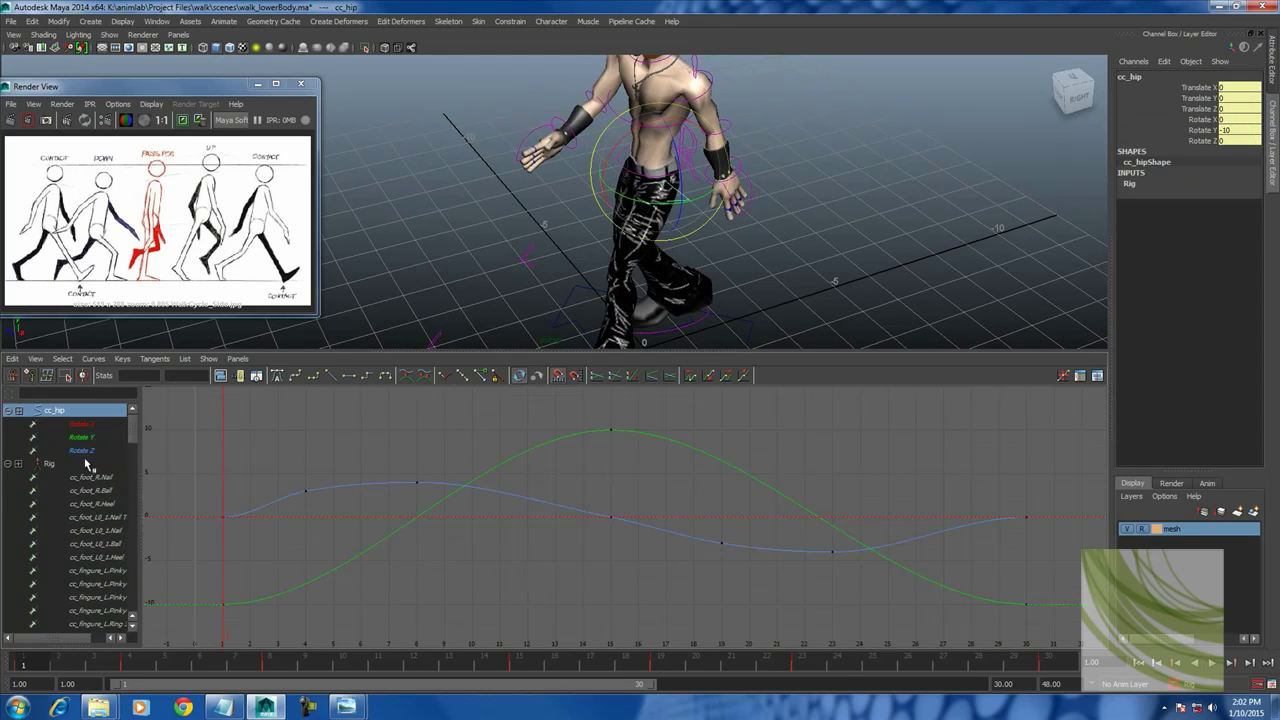
pyautogui.click(113, 427)
pyautogui.press('Delete')
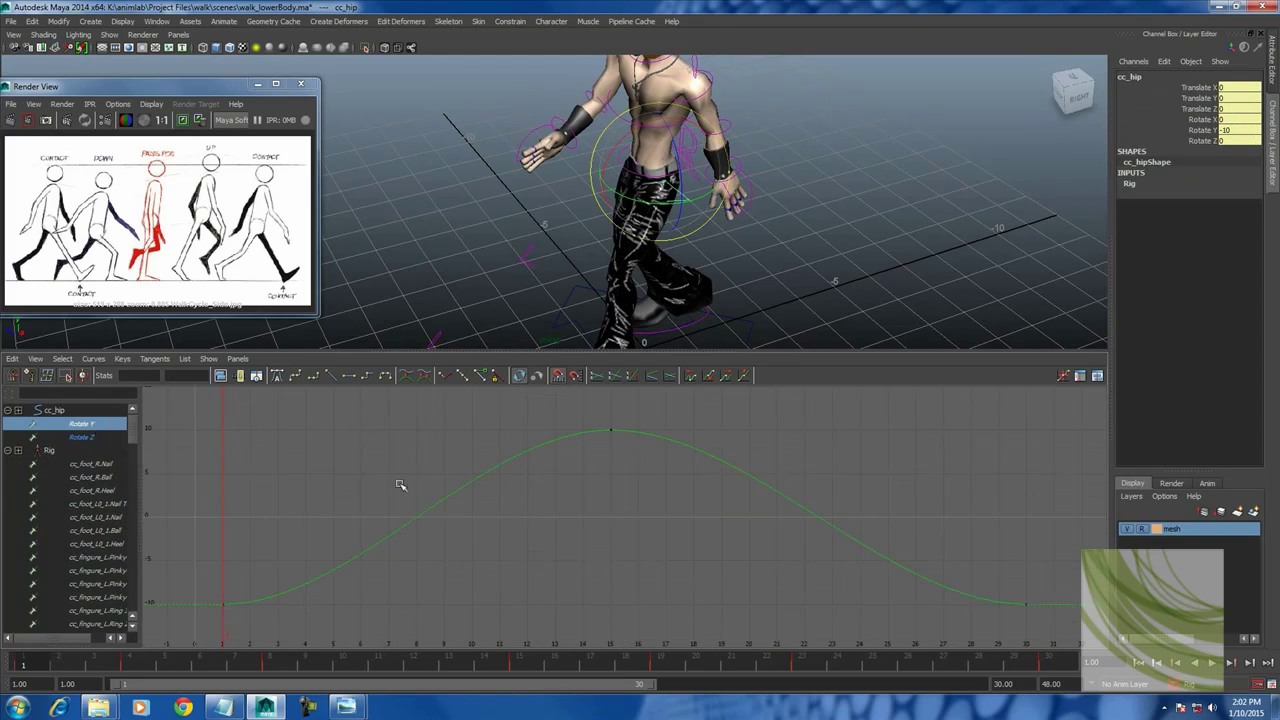
pyautogui.press('Down')
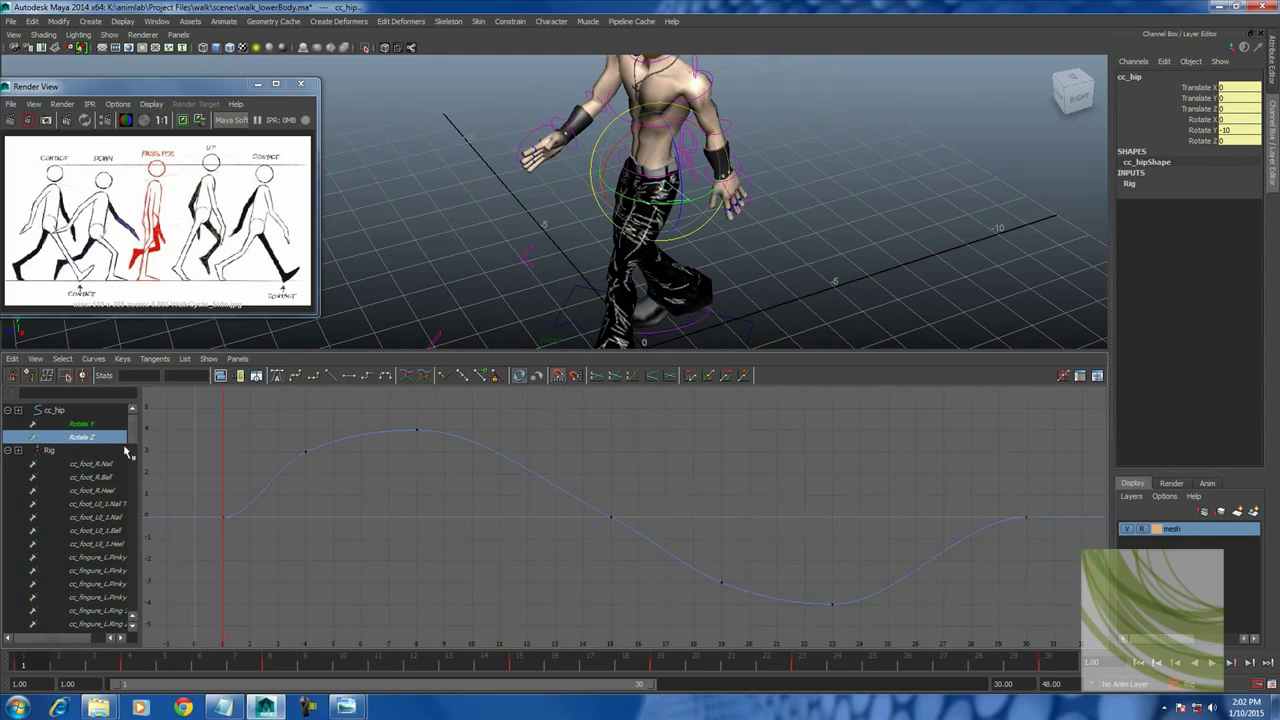
pyautogui.scroll(-3, 484, 516)
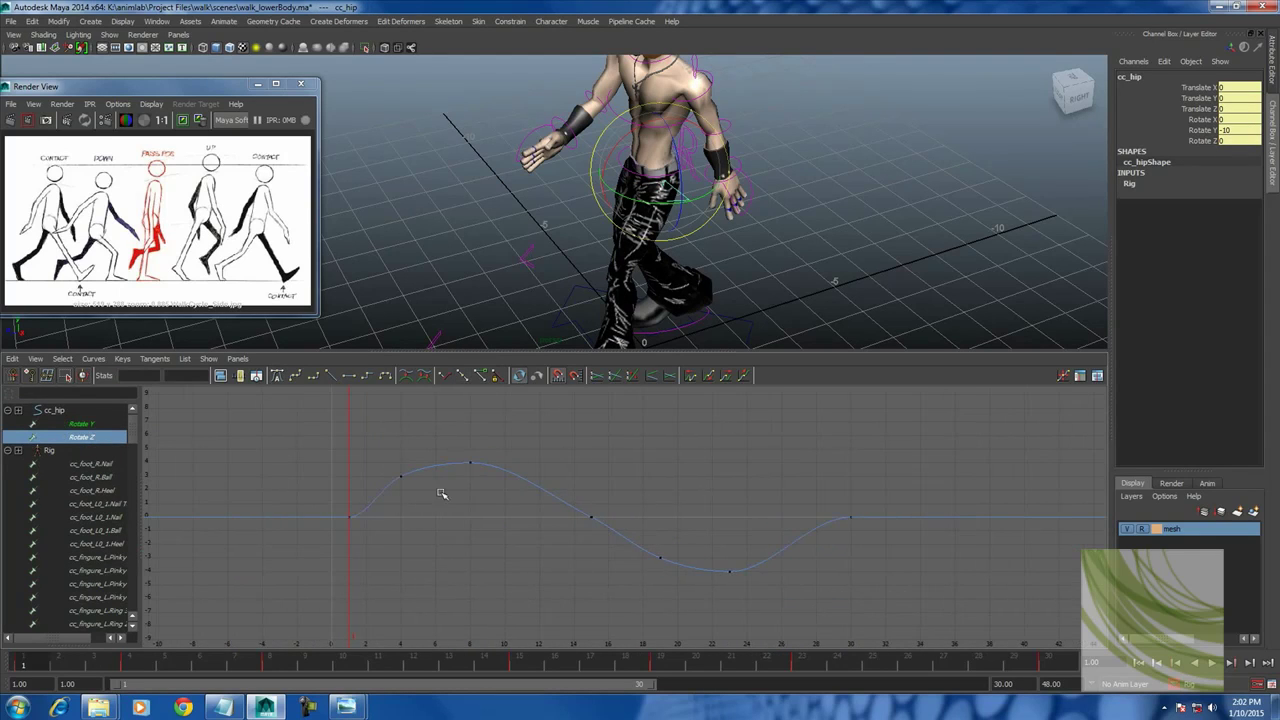
# Remove the hip Rotate Z in-between keys, cycle it past frame 30 with spline tangents.
pyautogui.moveTo(410, 489); pyautogui.dragTo(623, 534)
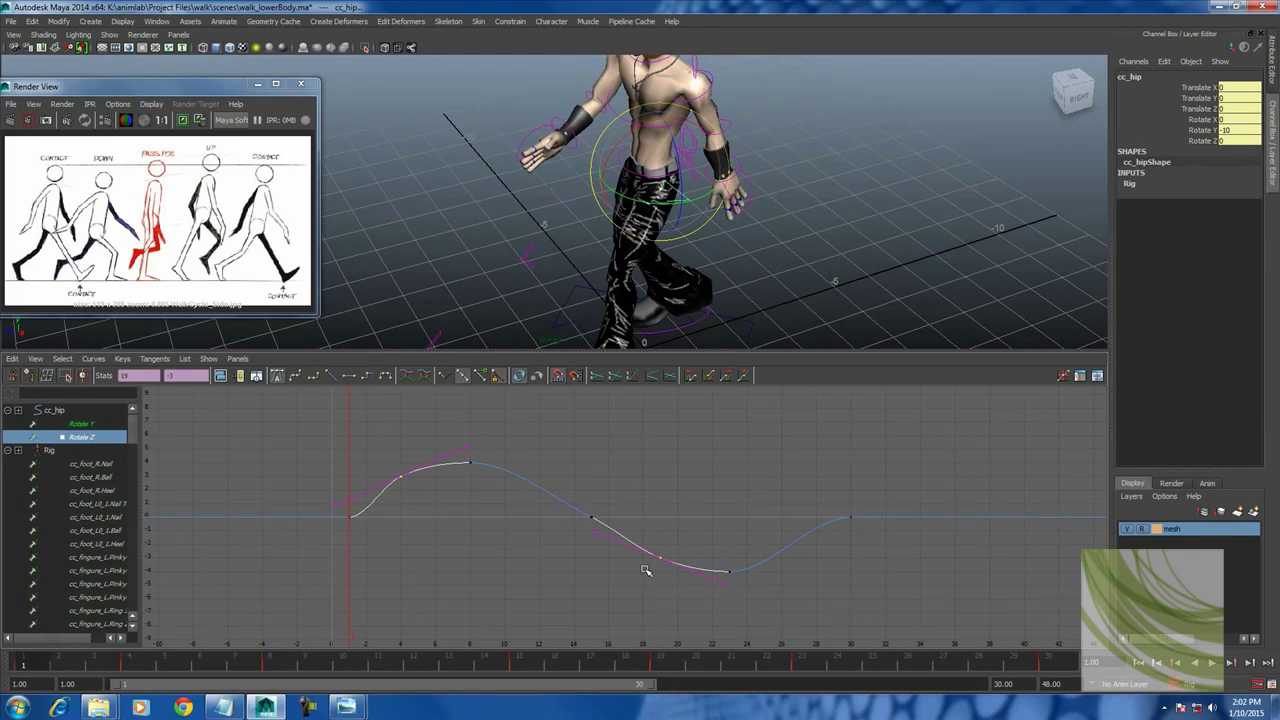
pyautogui.press('Delete')
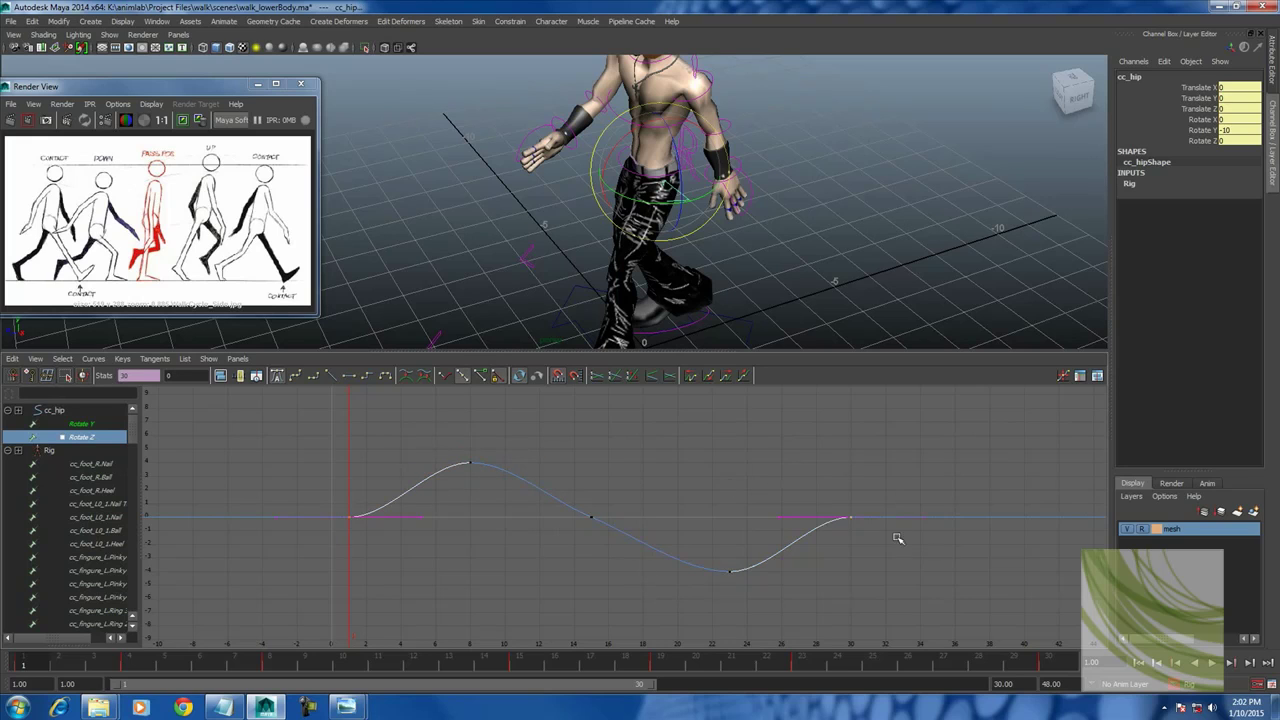
pyautogui.click(55, 358)
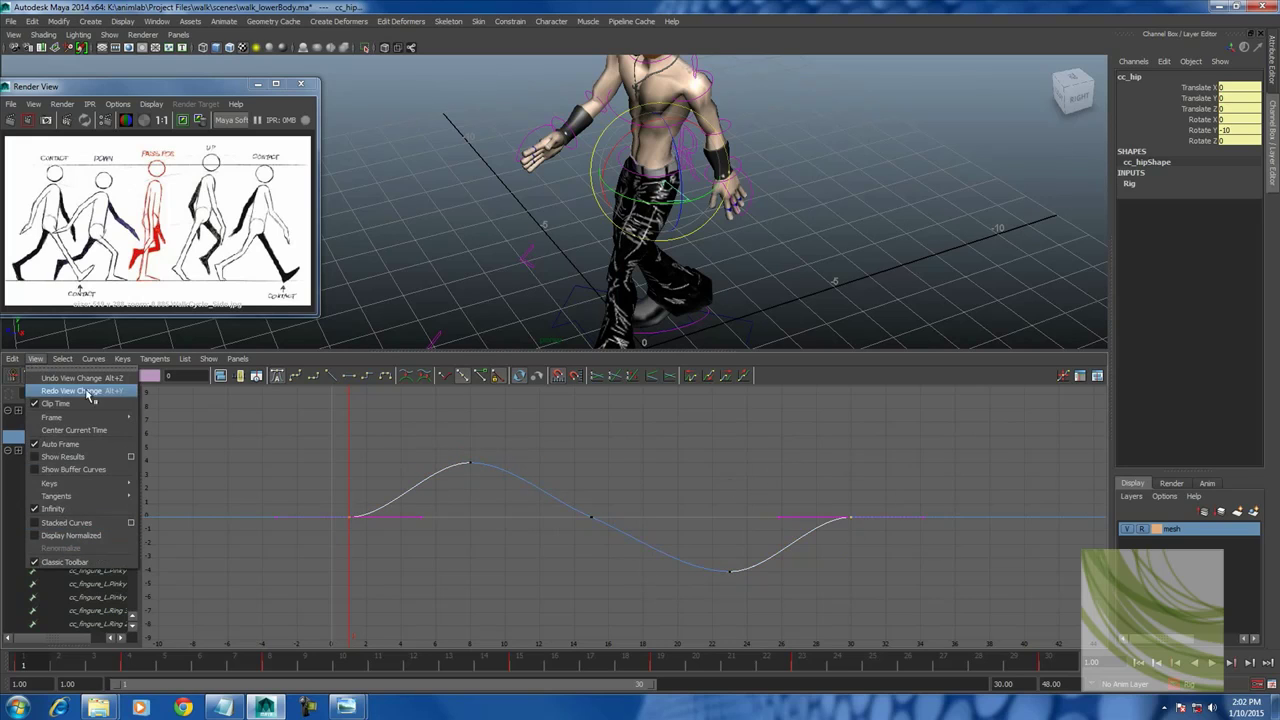
pyautogui.click(225, 398)
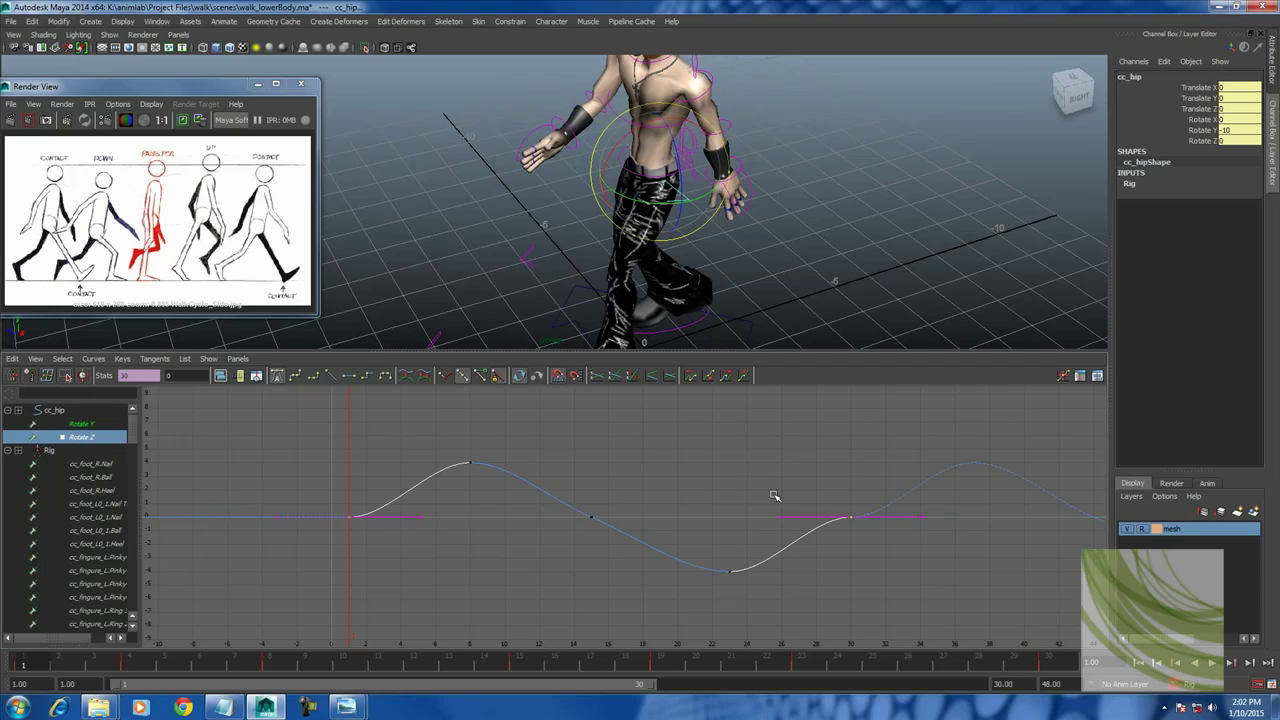
pyautogui.click(296, 376)
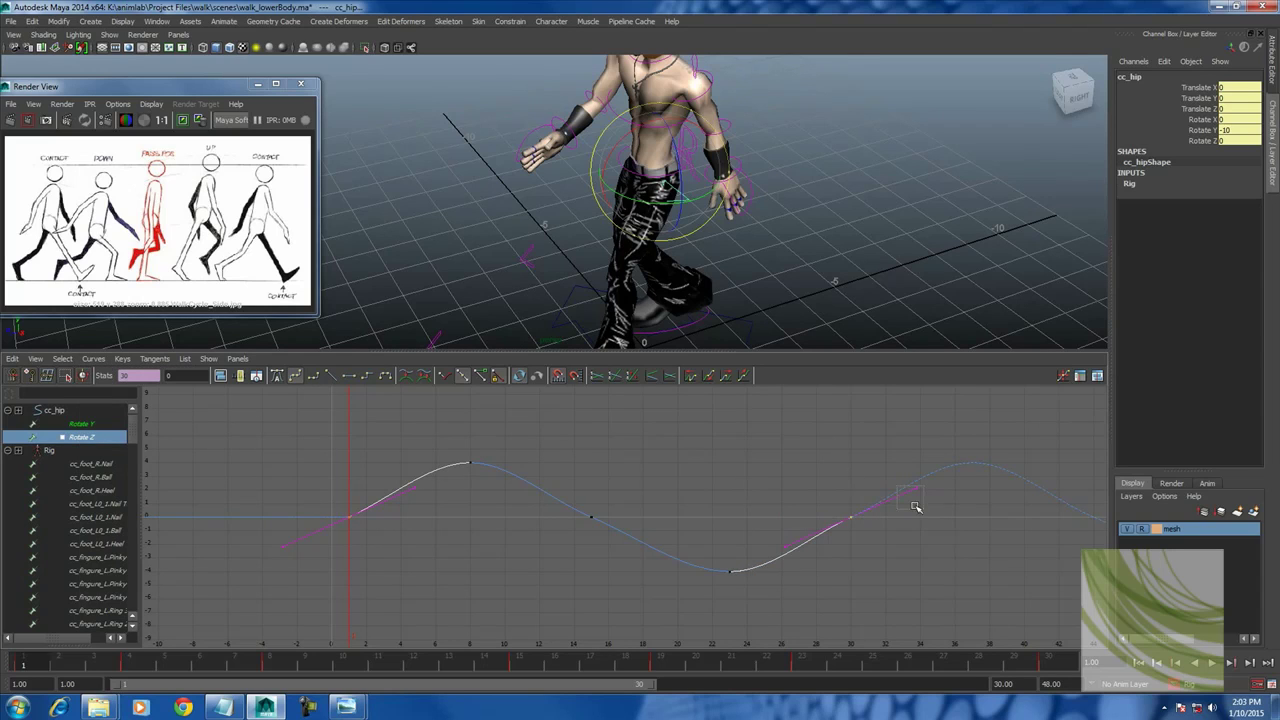
# Steepen the Rotate Z end tangents and make the peak and trough tangents weighted.
pyautogui.moveTo(916, 507); pyautogui.dragTo(918, 508)
pyautogui.keyDown('shift'); pyautogui.click(408, 487); pyautogui.keyUp('shift')
pyautogui.moveTo(408, 491); pyautogui.dragTo(407, 489, button='middle')
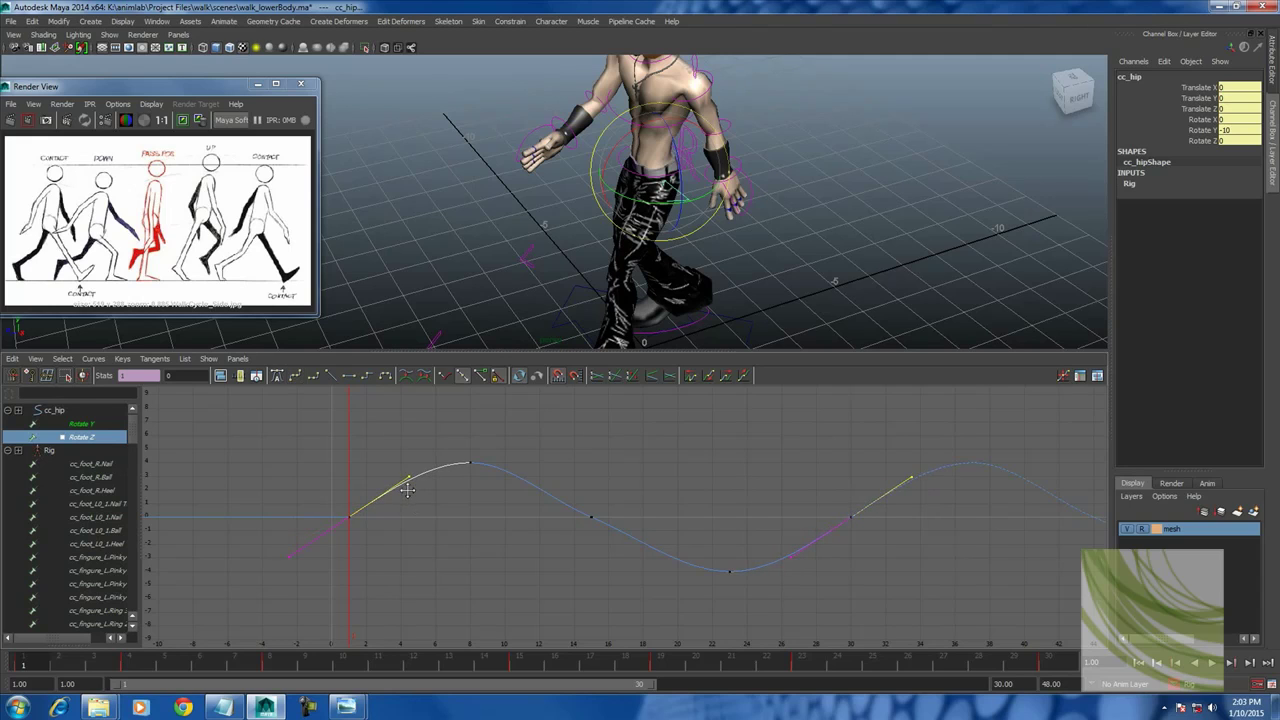
pyautogui.moveTo(457, 434); pyautogui.dragTo(789, 620)
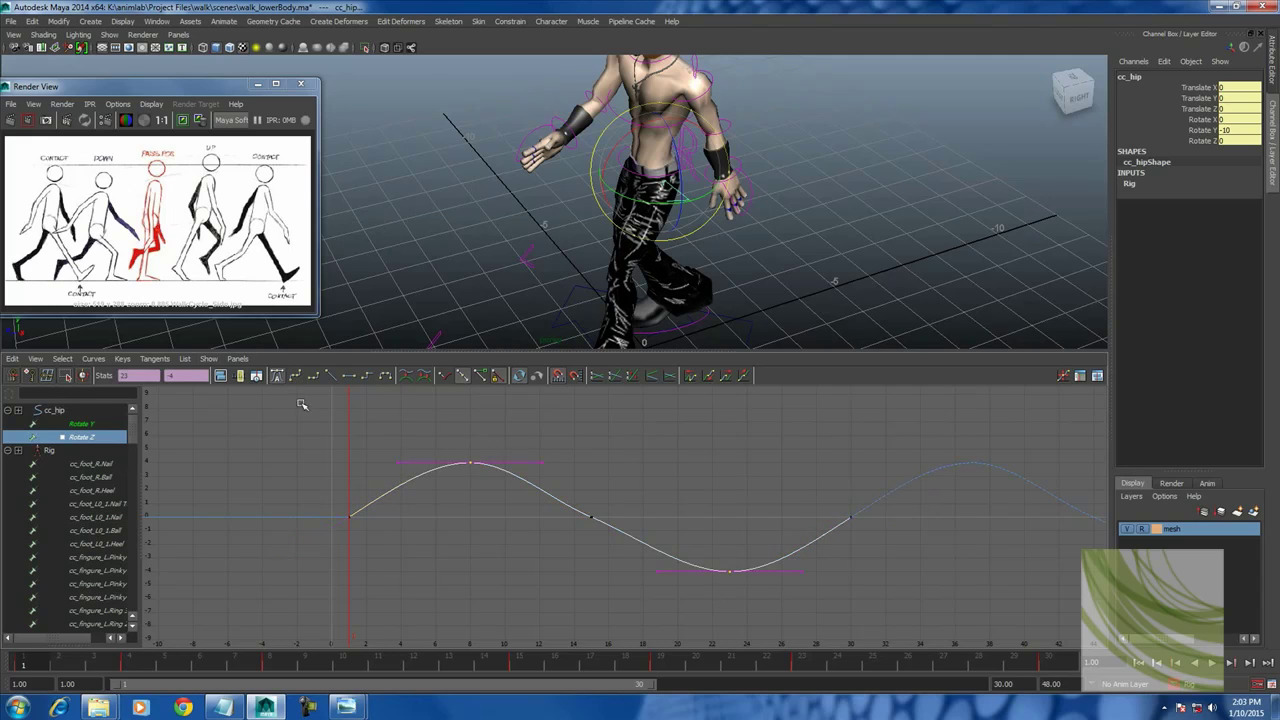
pyautogui.click(93, 358)
pyautogui.click(120, 618)
pyautogui.click(511, 463)
pyautogui.keyDown('shift'); pyautogui.click(770, 571); pyautogui.keyUp('shift')
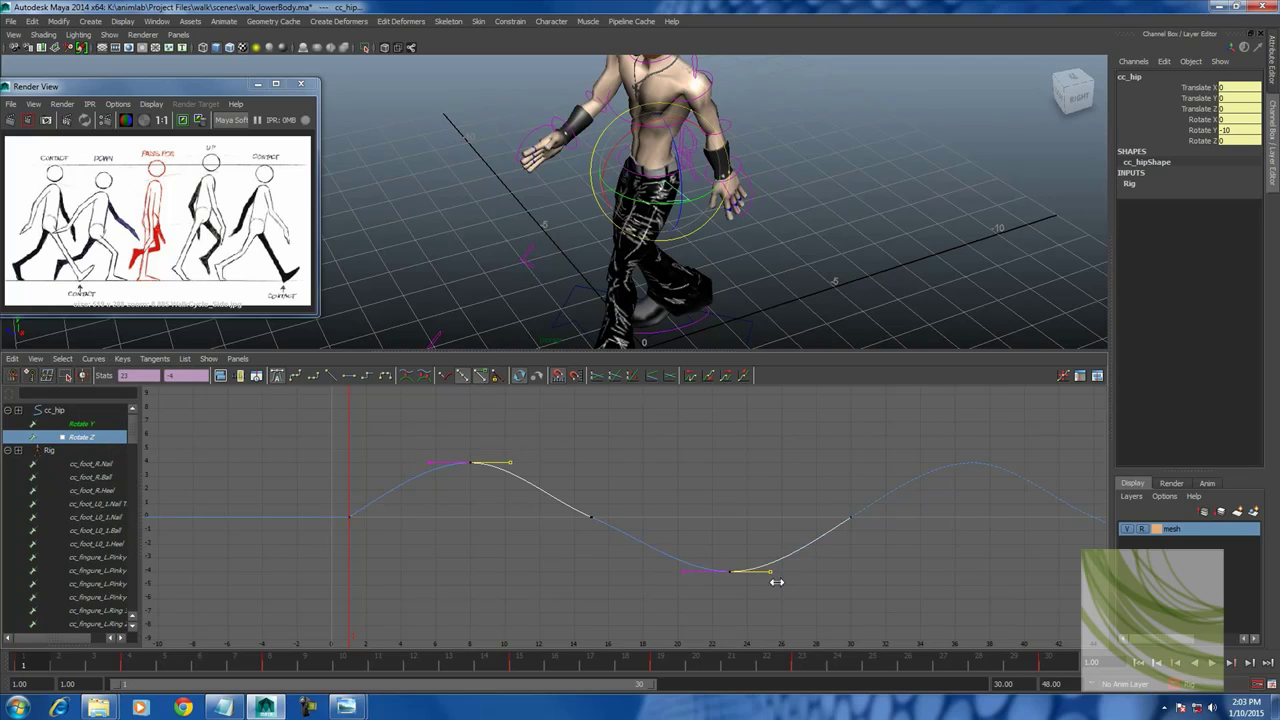
pyautogui.moveTo(478, 452); pyautogui.dragTo(752, 605)
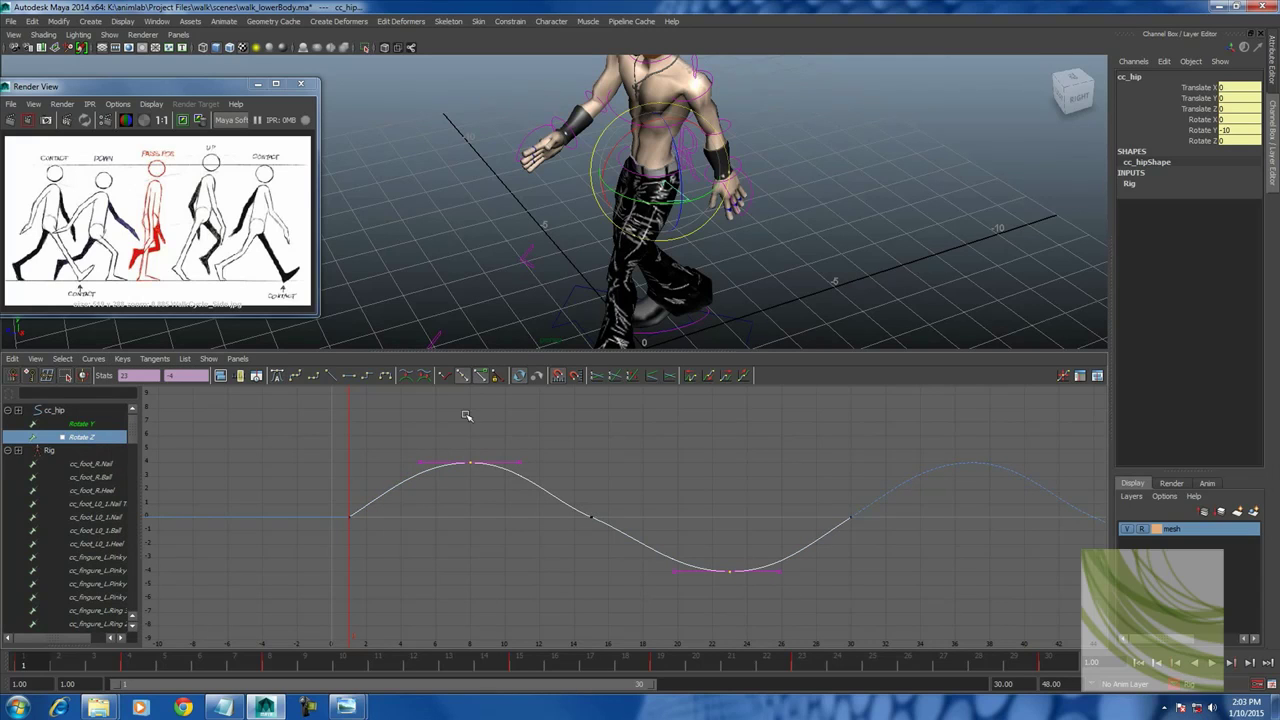
pyautogui.click(218, 456)
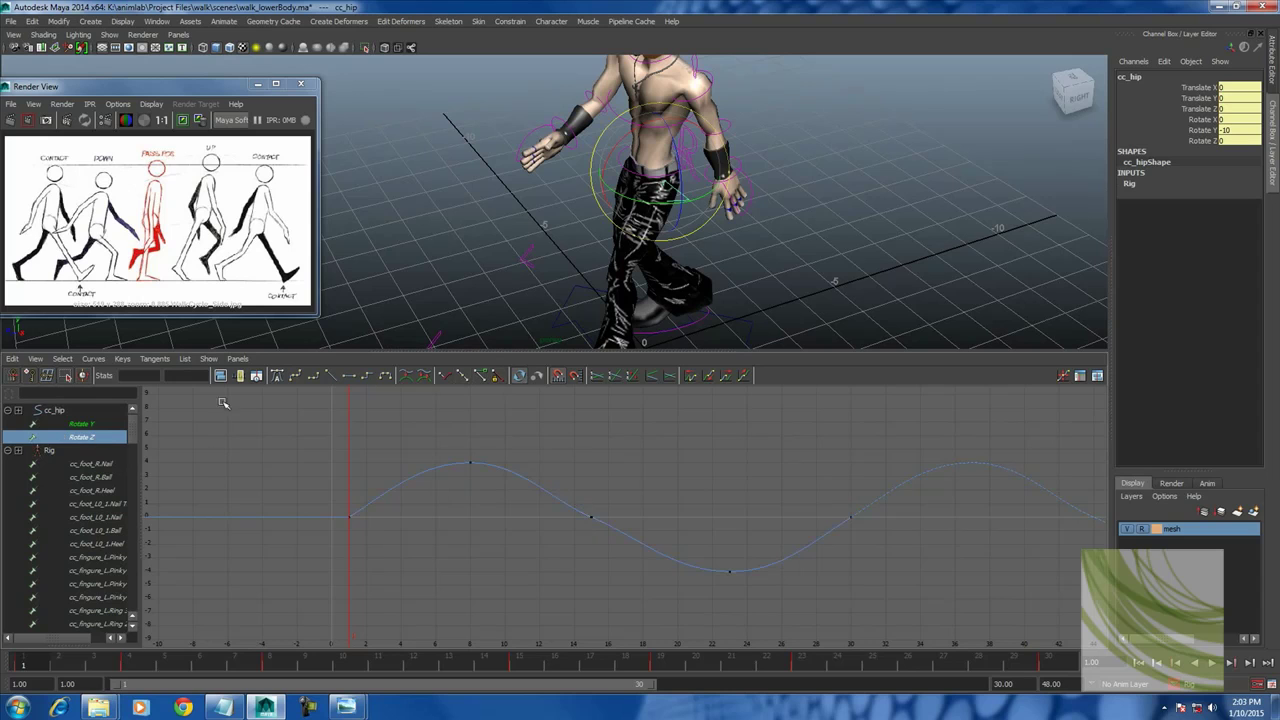
# Frame the hip's Rotate Y curve, then deselect cc_hip.
pyautogui.click(83, 428)
pyautogui.press('f')
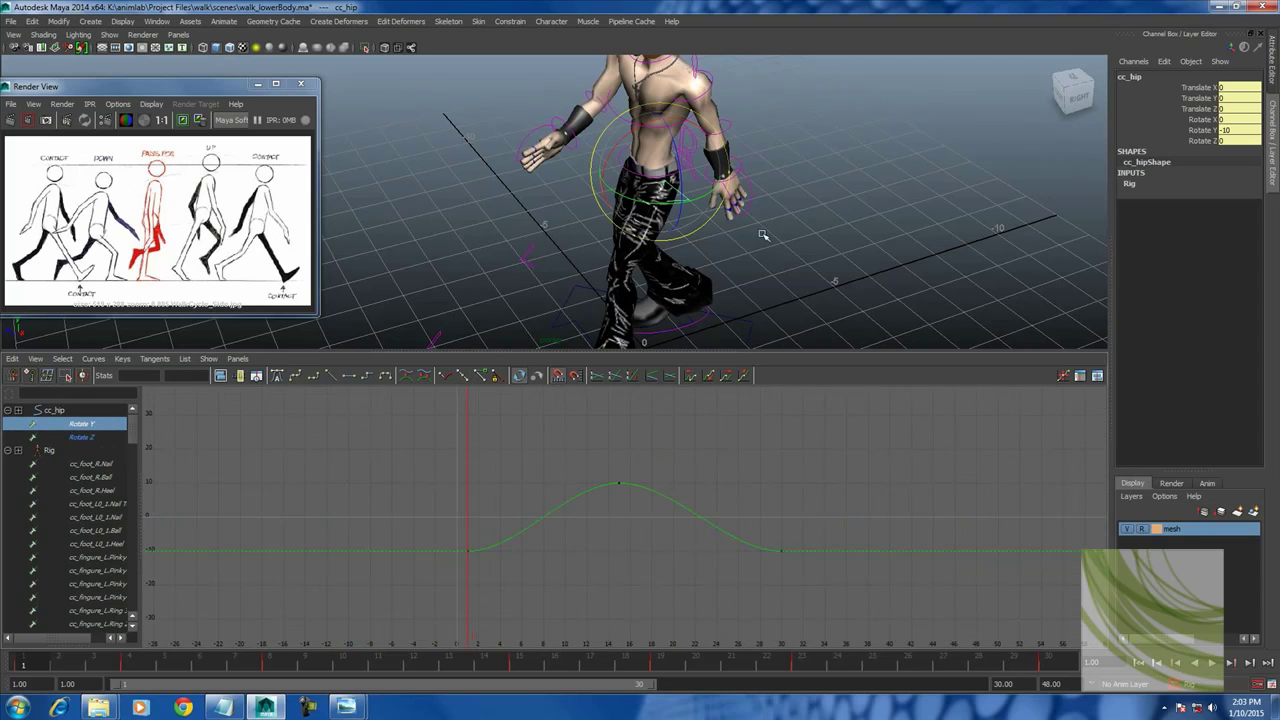
pyautogui.click(762, 235)
# Select cc_chest and bring up its Rotate Y curve.
pyautogui.click(626, 124)
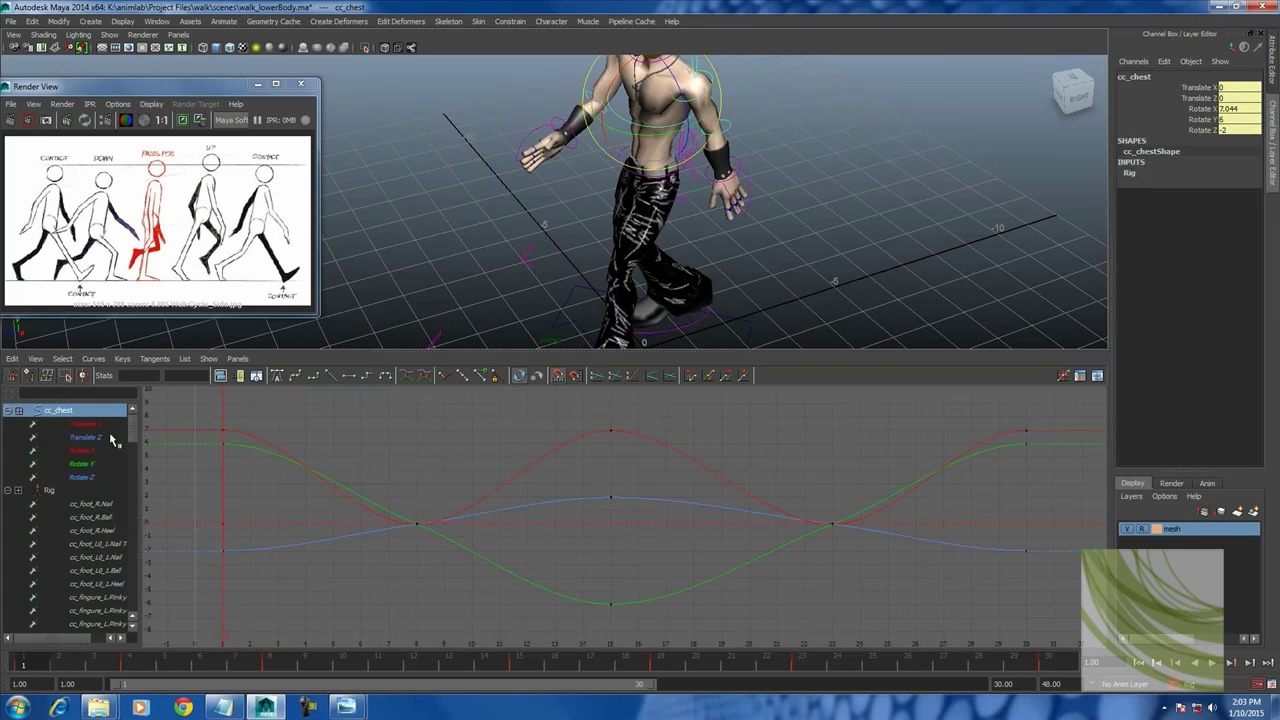
pyautogui.click(95, 424)
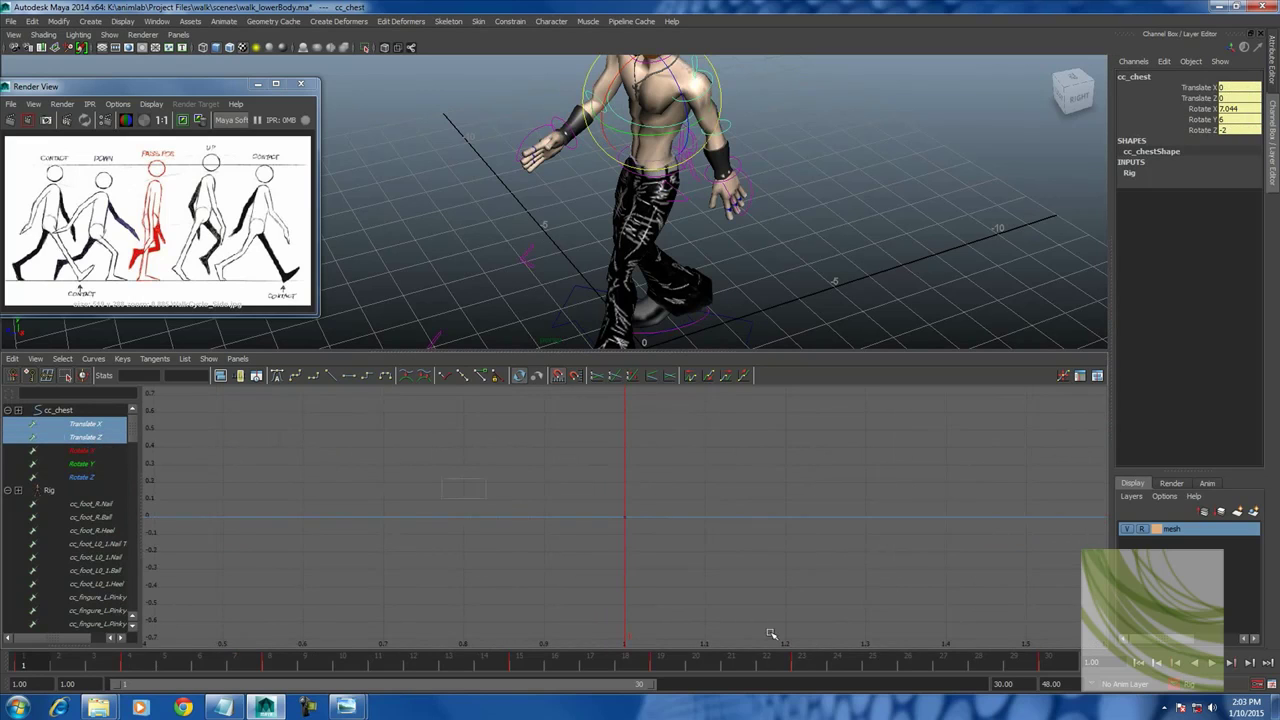
pyautogui.click(86, 424)
pyautogui.scroll(-2, 553, 536)
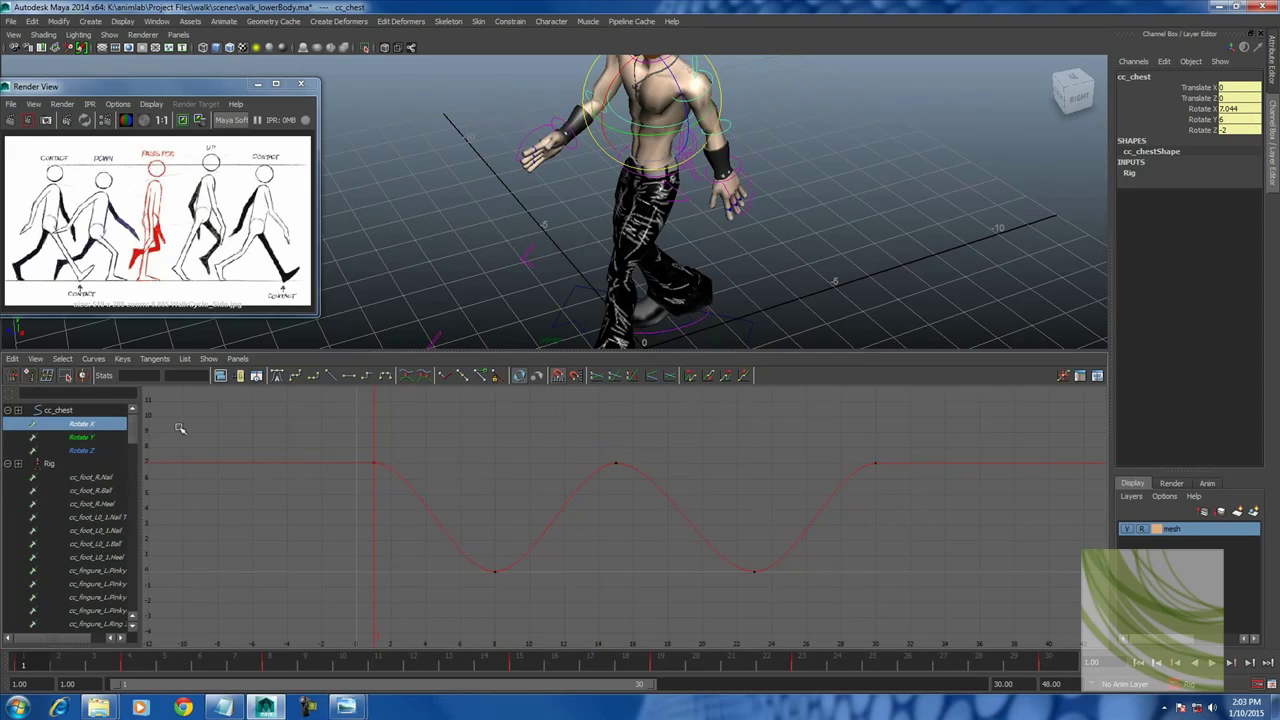
pyautogui.click(82, 437)
pyautogui.click(677, 519)
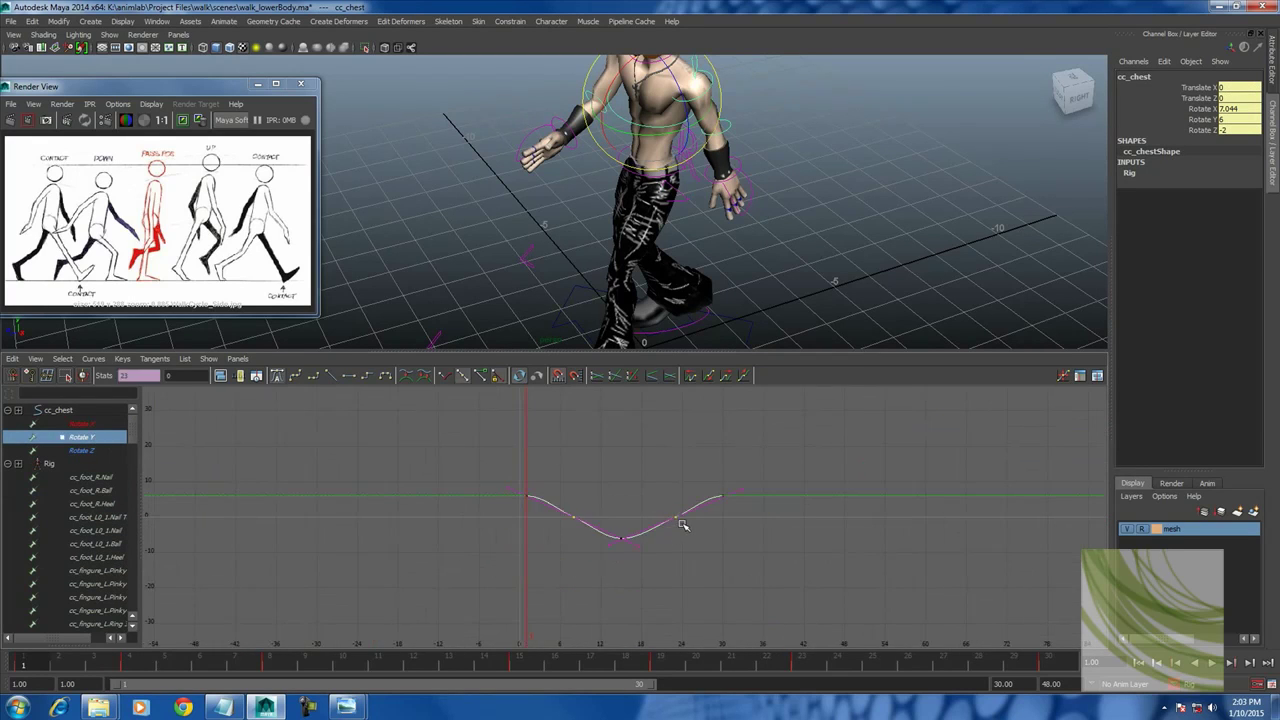
# Weight and break the frame 15 key's tangents on Rotate Y, reshaping the dip.
pyautogui.click(620, 538)
pyautogui.click(121, 360)
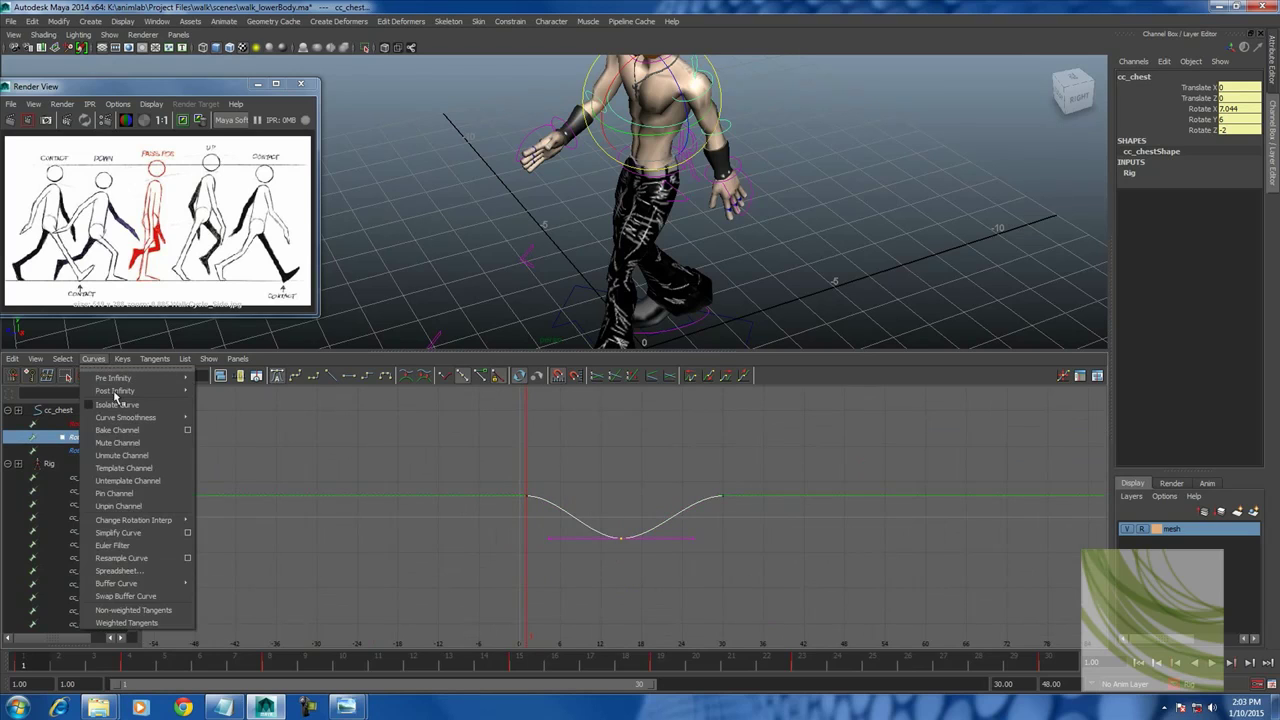
pyautogui.click(120, 624)
pyautogui.click(484, 376)
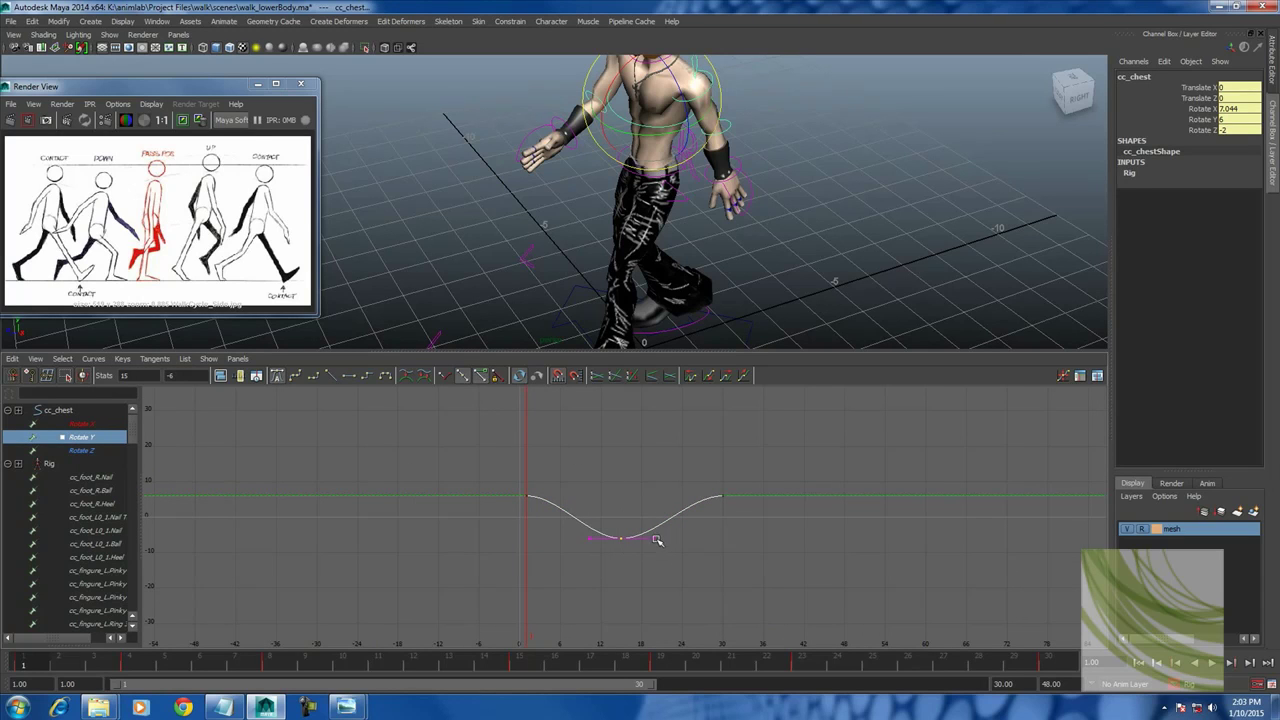
pyautogui.moveTo(657, 538); pyautogui.dragTo(669, 543)
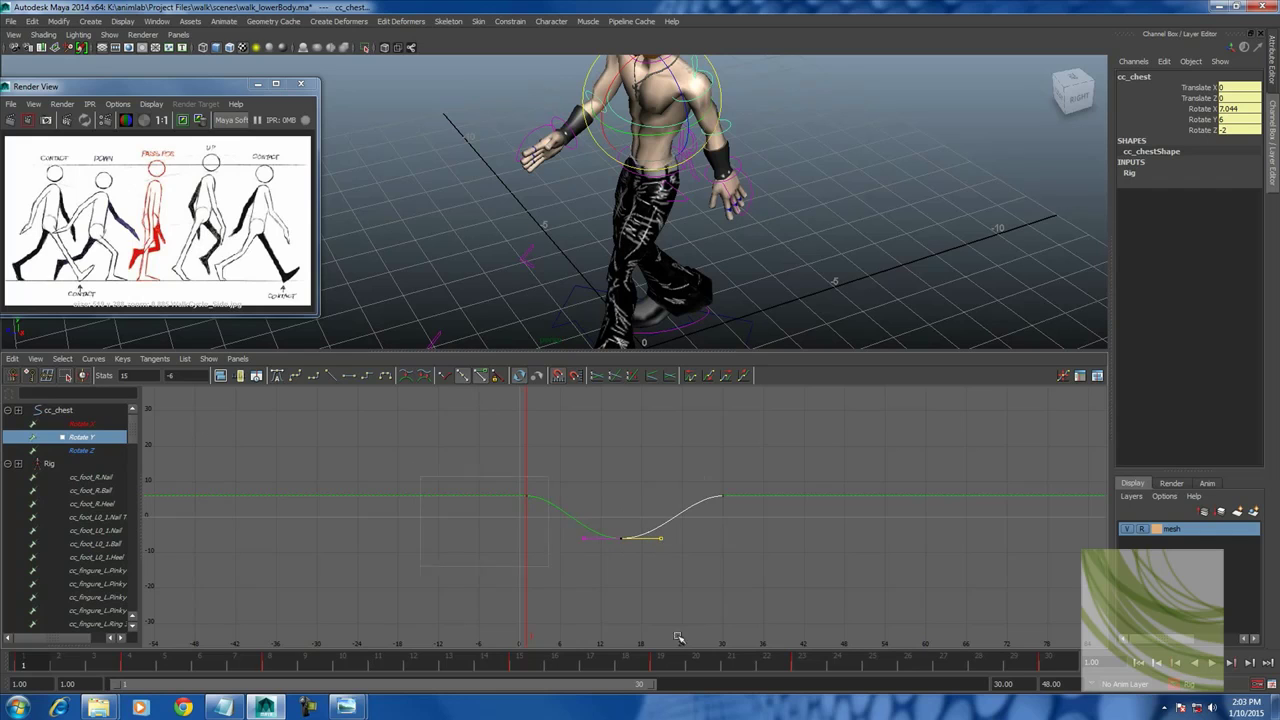
pyautogui.moveTo(381, 433); pyautogui.dragTo(678, 640)
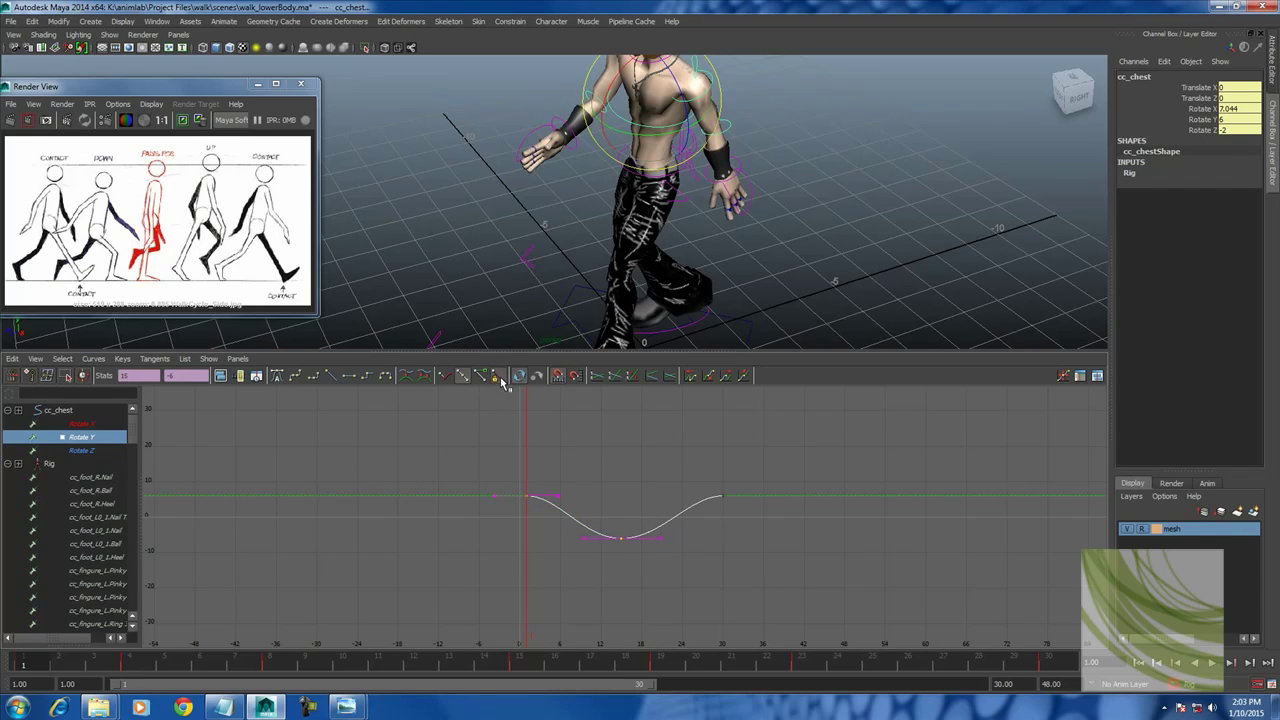
pyautogui.click(194, 420)
# Delete the chest Rotate Z keys at frames 8 and 23.
pyautogui.click(112, 452)
pyautogui.moveTo(484, 512); pyautogui.dragTo(743, 531)
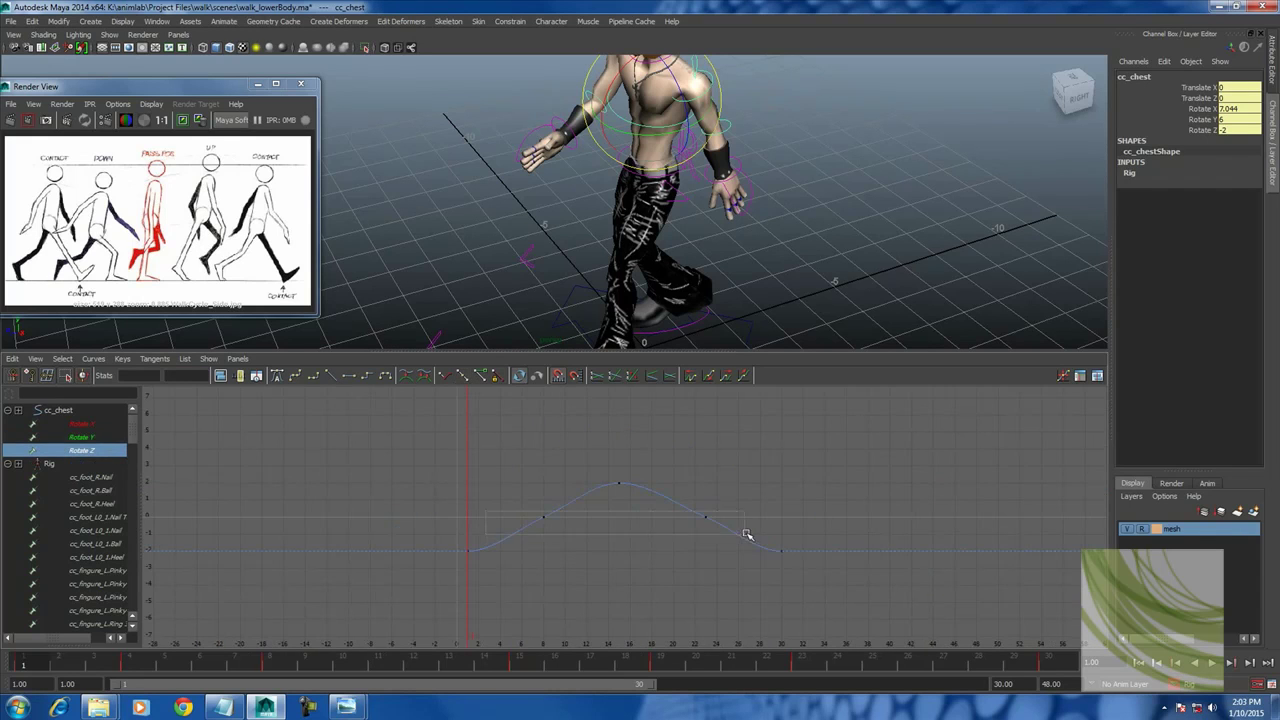
pyautogui.press('Delete')
pyautogui.moveTo(580, 463); pyautogui.dragTo(650, 500)
pyautogui.click(264, 428)
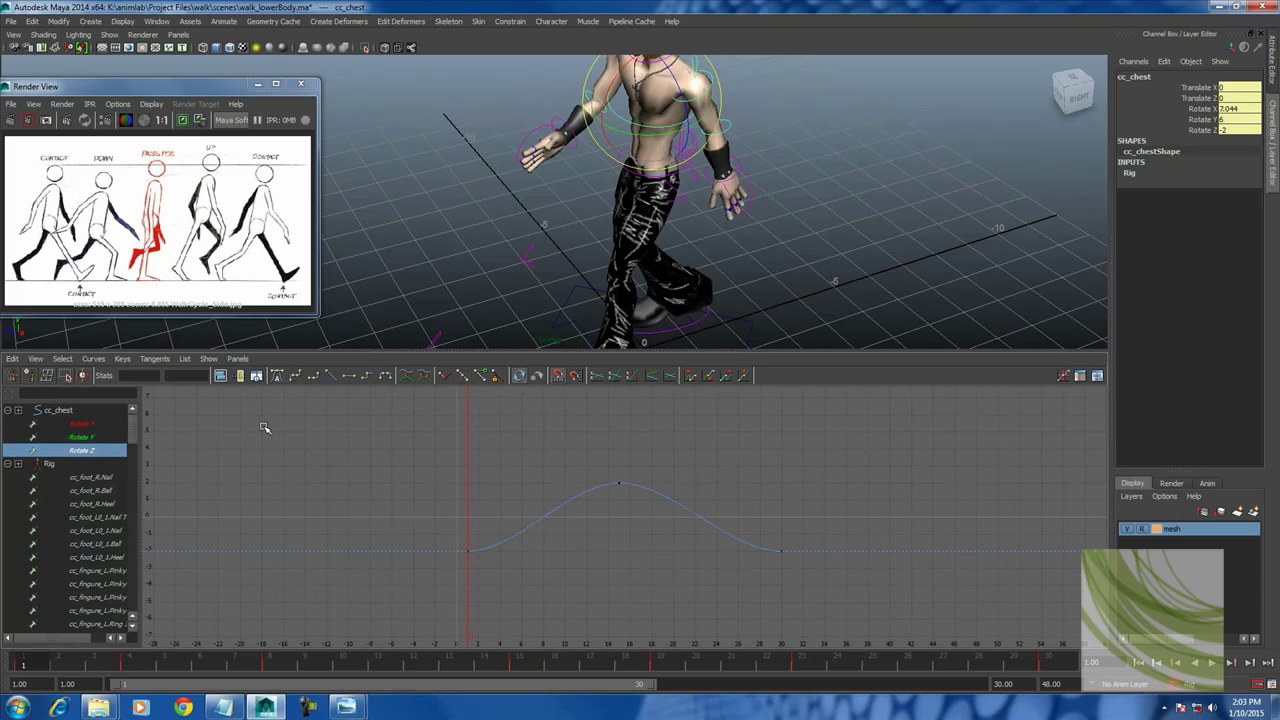
# Select cc_neck from the front view and return to the graph layout.
pyautogui.press('space')
pyautogui.click(534, 197)
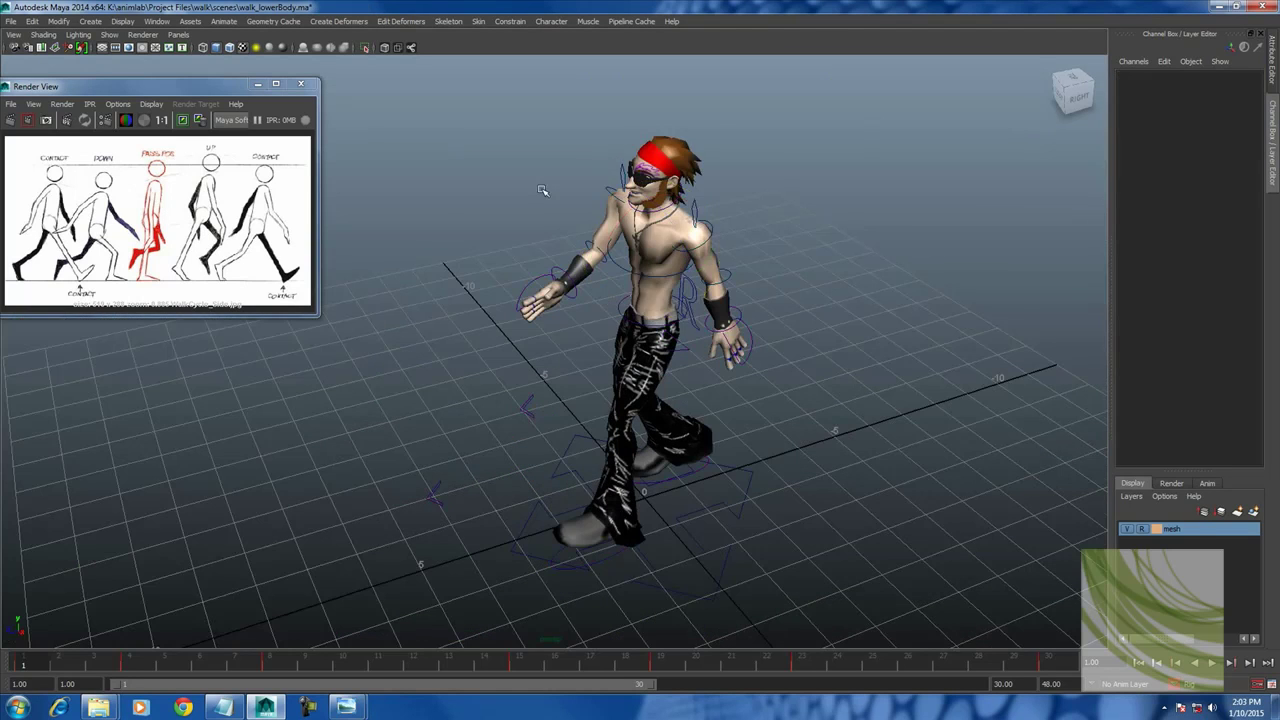
pyautogui.keyDown('alt'); pyautogui.moveTo(534, 197); pyautogui.dragTo(540, 210); pyautogui.keyUp('alt')
pyautogui.click(559, 200)
pyautogui.press('space')
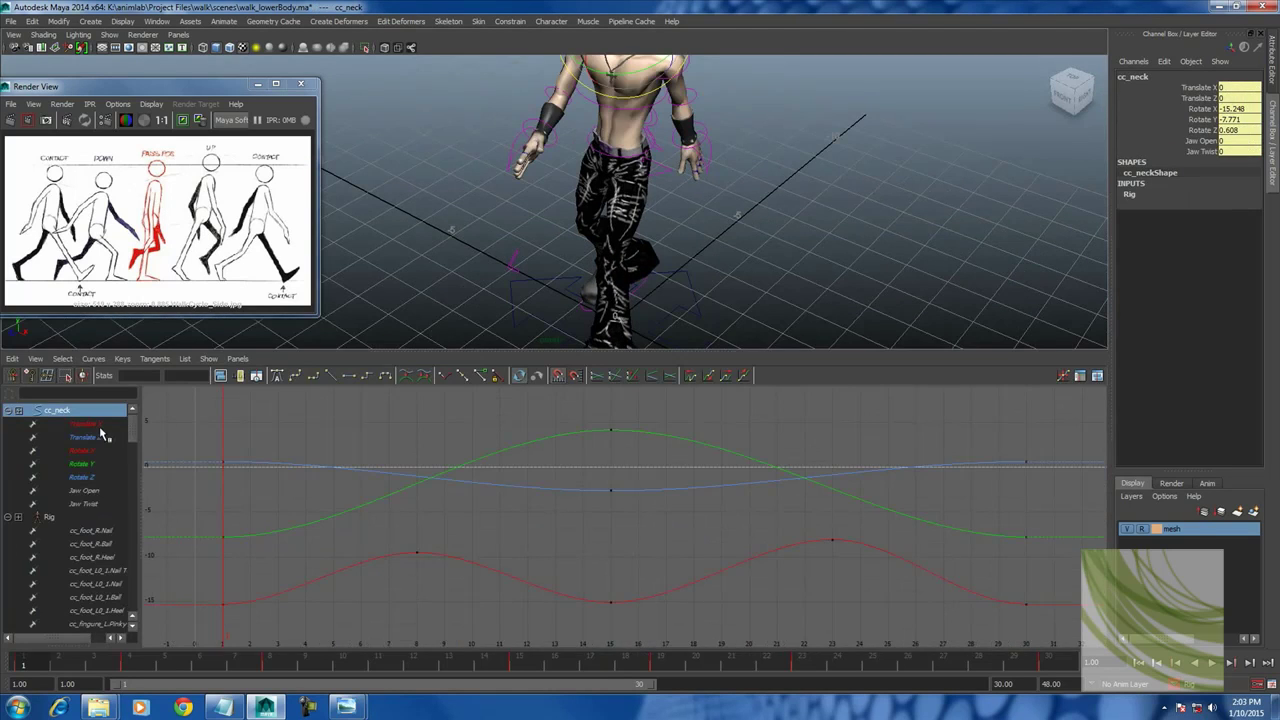
# Step through cc_neck's Translate, Rotate X/Y/Z and Jaw curves, keeping only the rotations.
pyautogui.click(99, 426)
pyautogui.keyDown('shift'); pyautogui.click(110, 437); pyautogui.keyUp('shift')
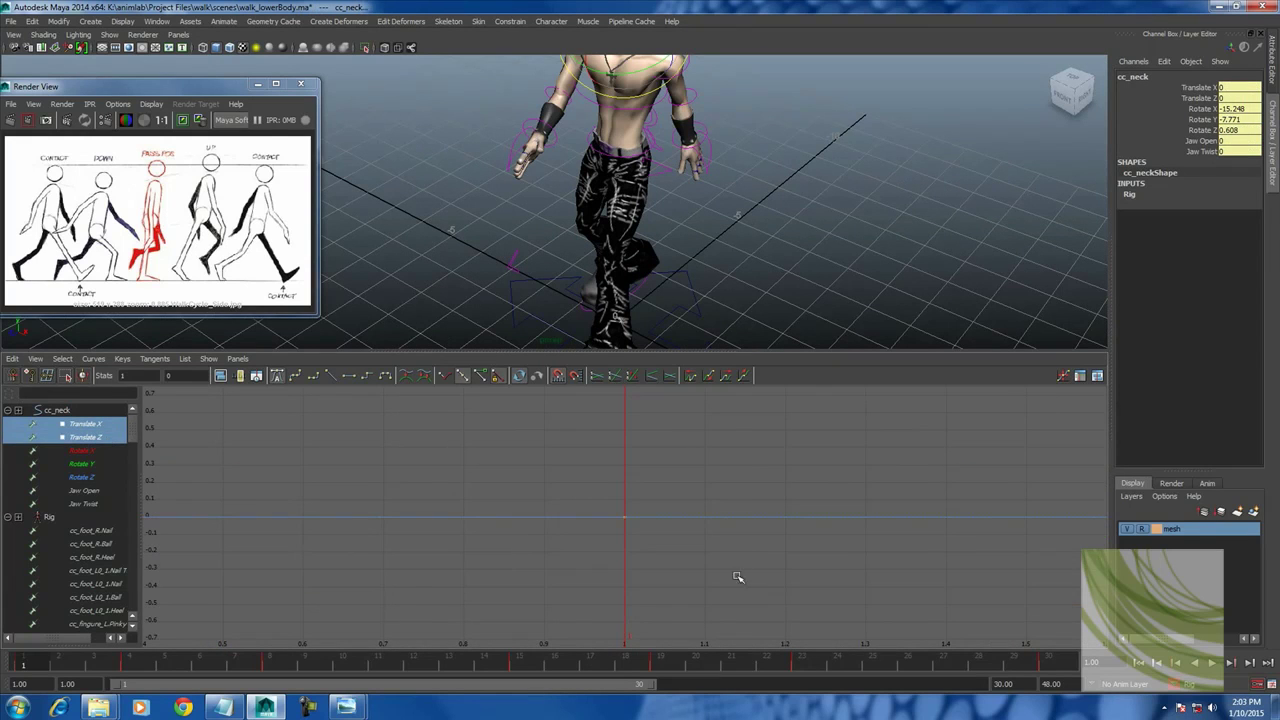
pyautogui.press('Delete')
pyautogui.click(100, 424)
pyautogui.keyDown('alt'); pyautogui.moveTo(470, 488); pyautogui.dragTo(422, 530, button='right'); pyautogui.keyUp('alt')
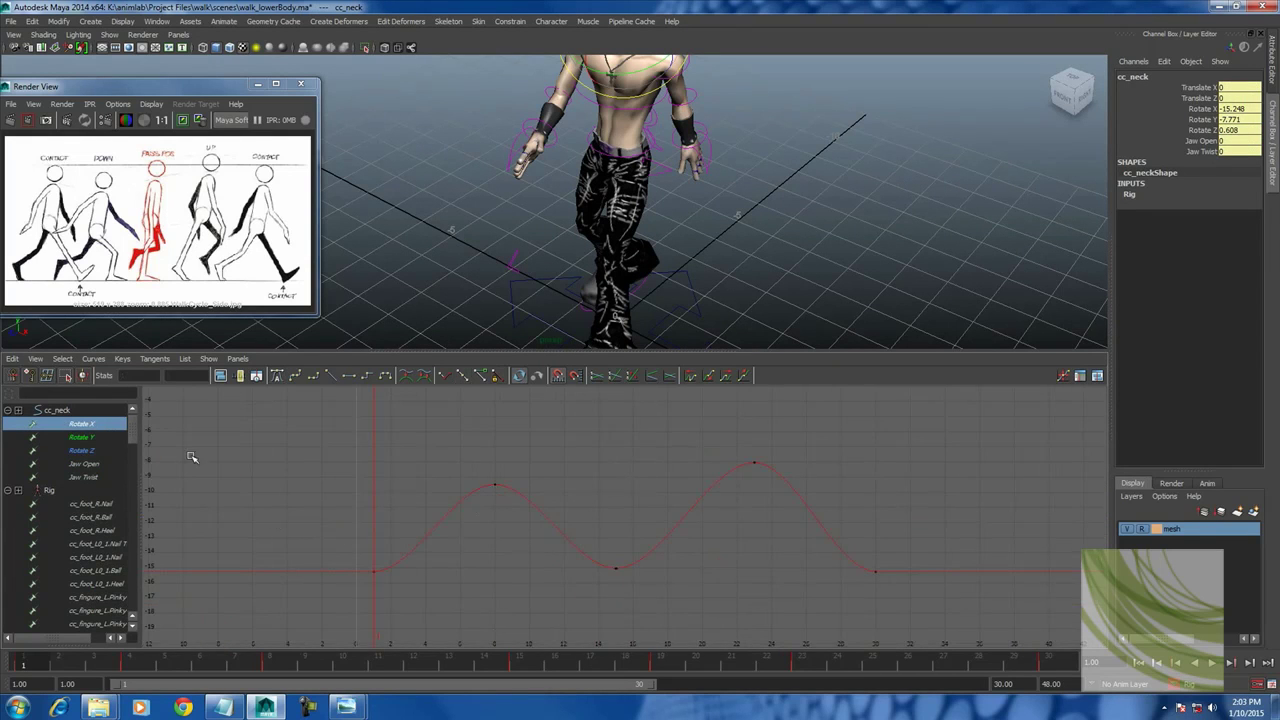
pyautogui.click(110, 438)
pyautogui.click(84, 450)
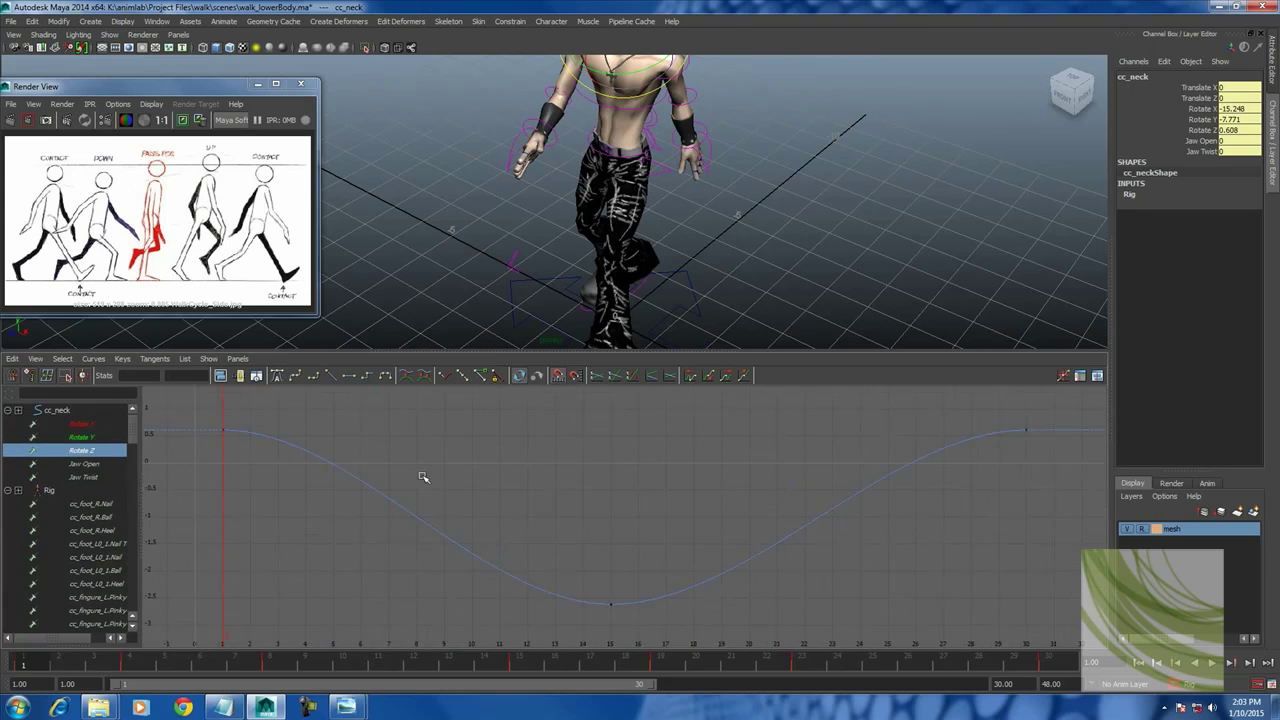
pyautogui.moveTo(84, 464); pyautogui.dragTo(100, 477)
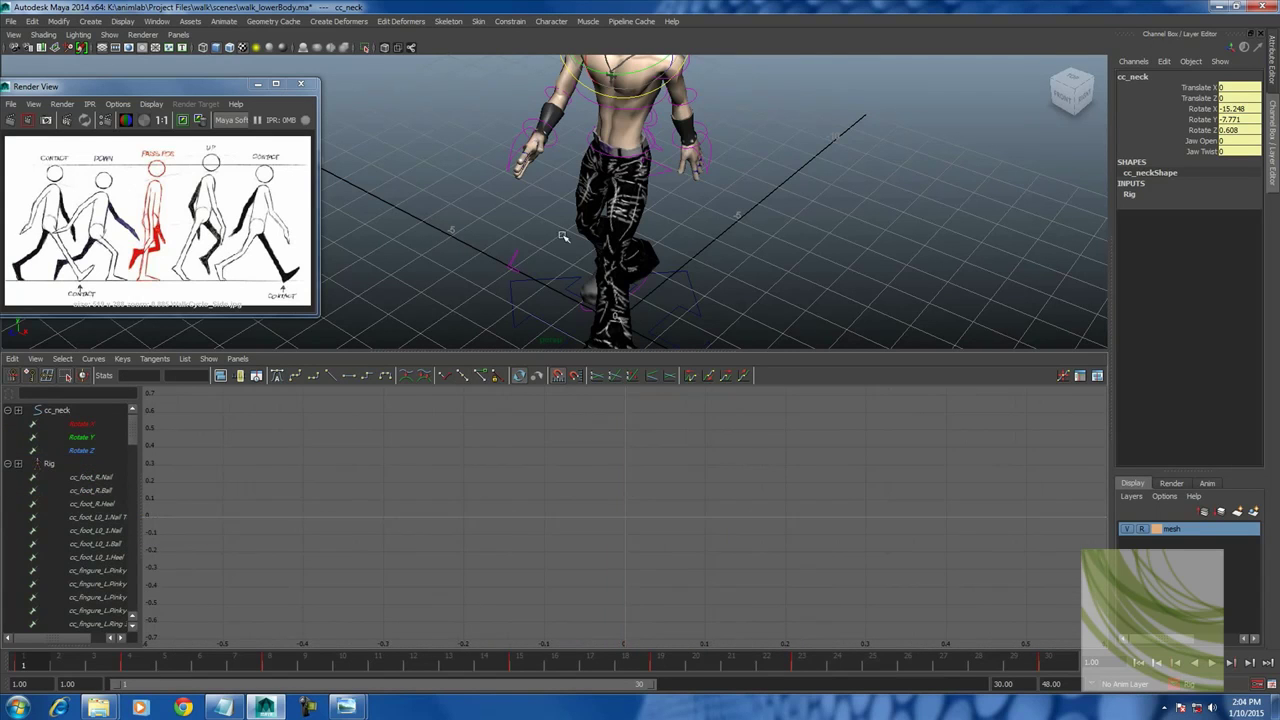
pyautogui.press('space')
pyautogui.click(626, 275)
# Inspect the left collar's Translate Y and the right collar's Translate Z curves.
pyautogui.click(626, 275)
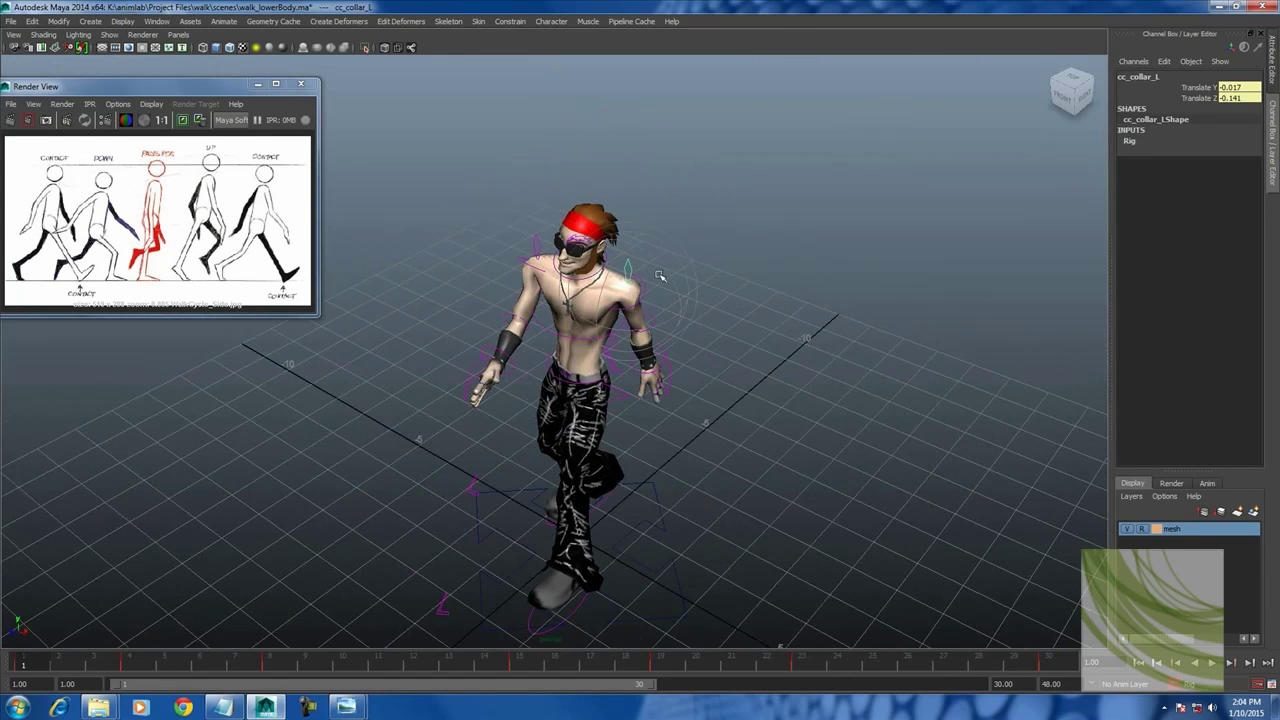
pyautogui.press('space')
pyautogui.click(88, 425)
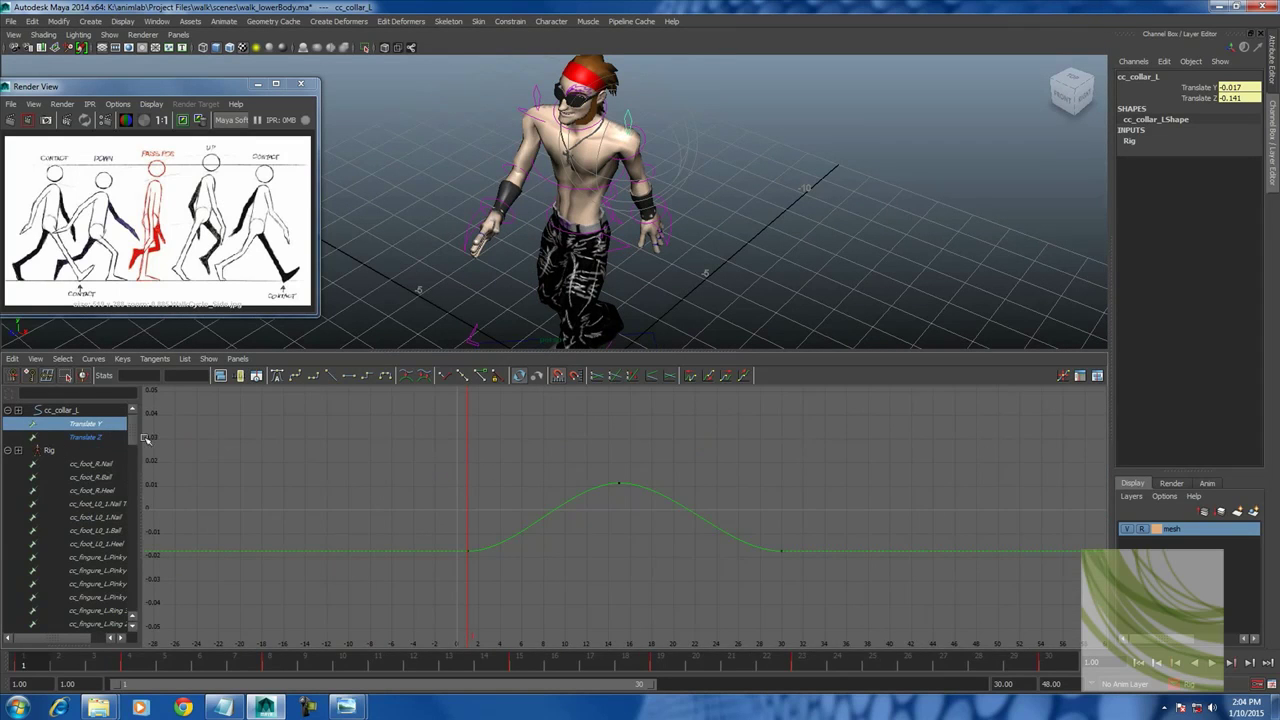
pyautogui.click(553, 117)
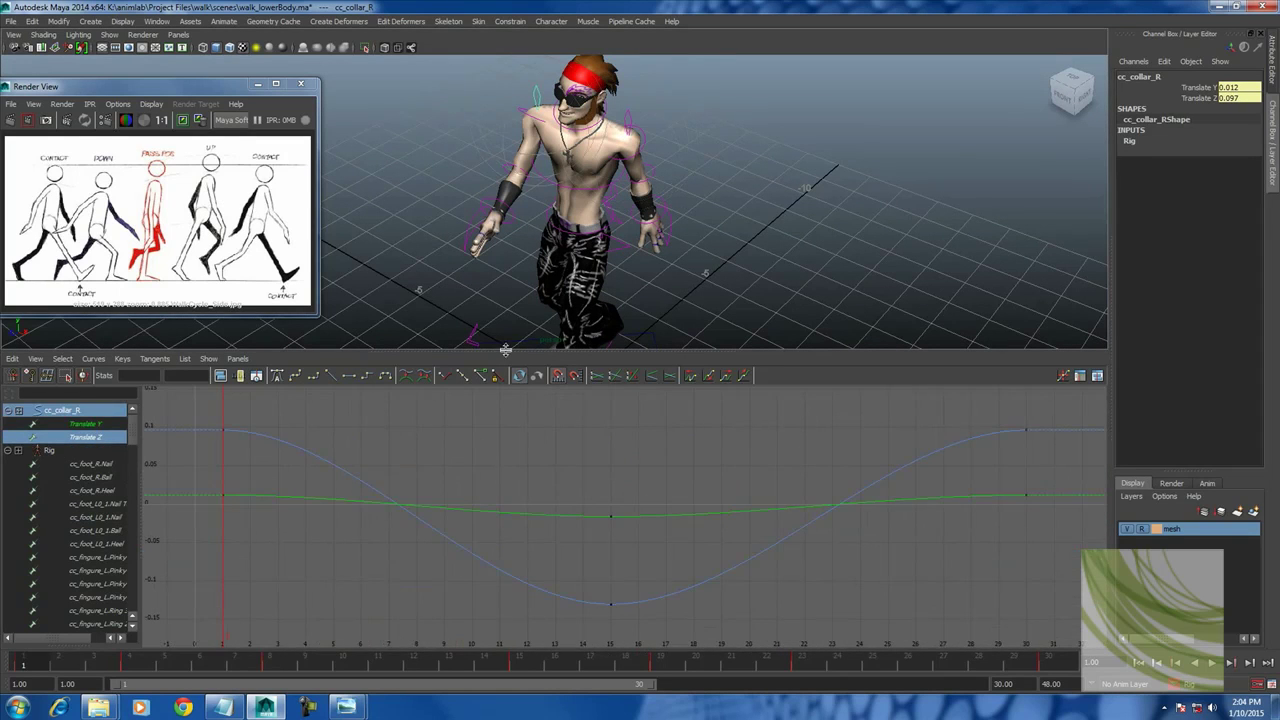
pyautogui.click(78, 425)
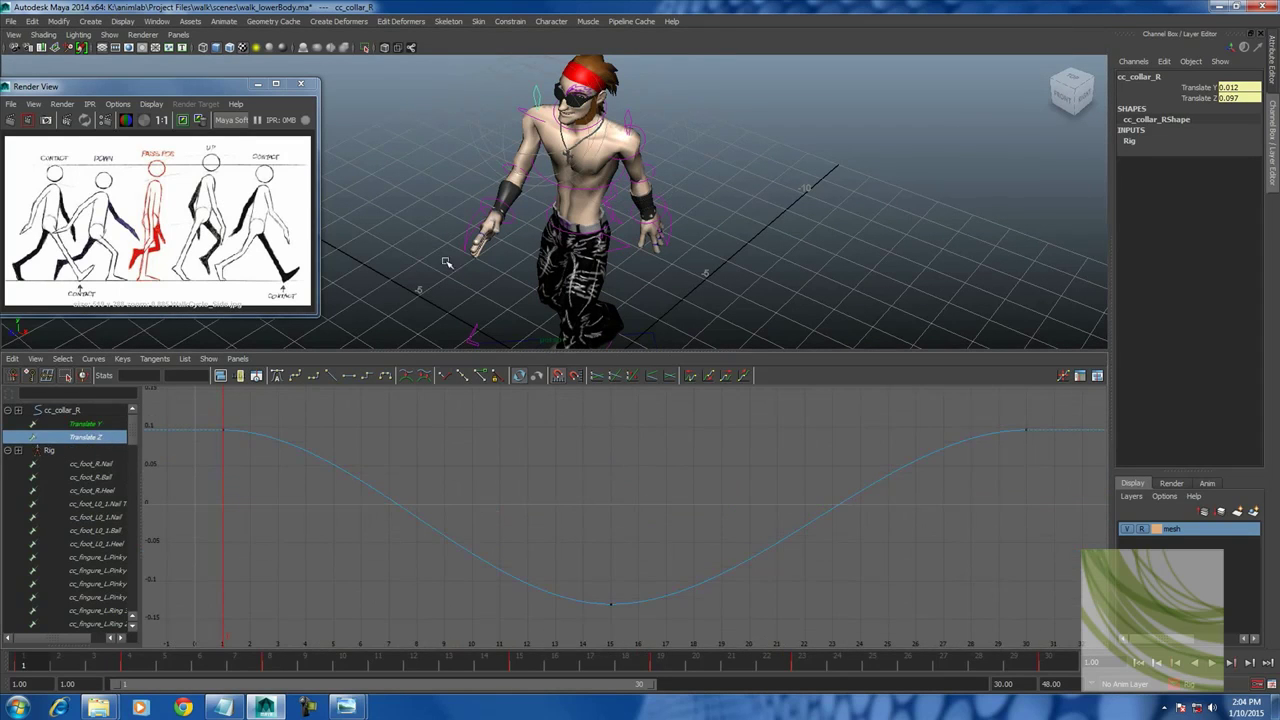
pyautogui.click(686, 116)
# Review the neck's Rotate X, Y and Z curves, then select cc_elbw_R.
pyautogui.click(606, 113)
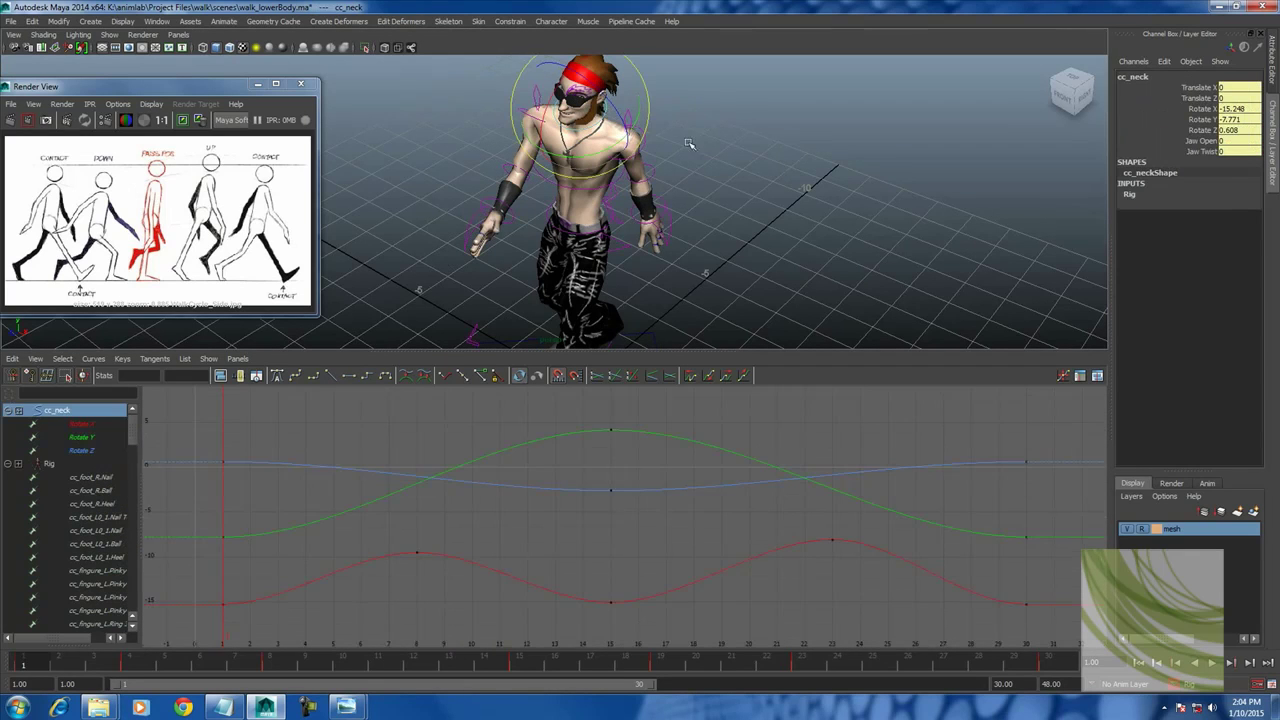
pyautogui.click(95, 426)
pyautogui.click(82, 437)
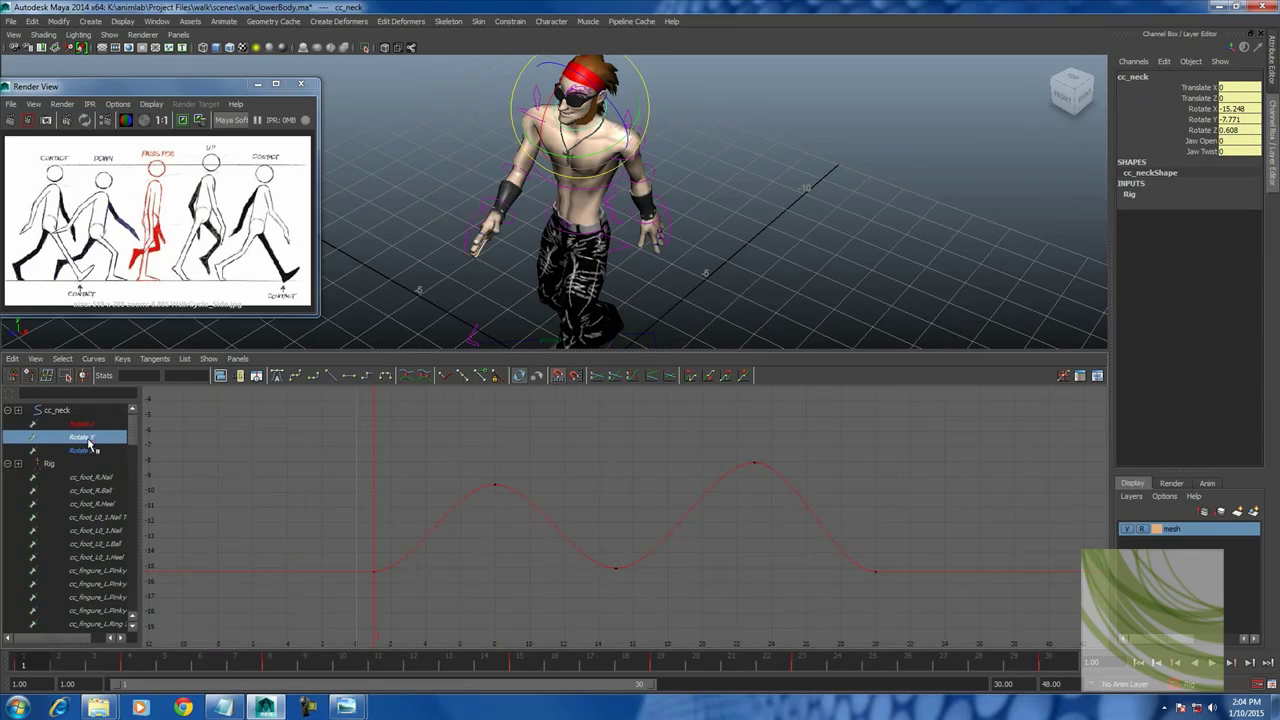
pyautogui.press('f')
pyautogui.click(80, 451)
pyautogui.press('f')
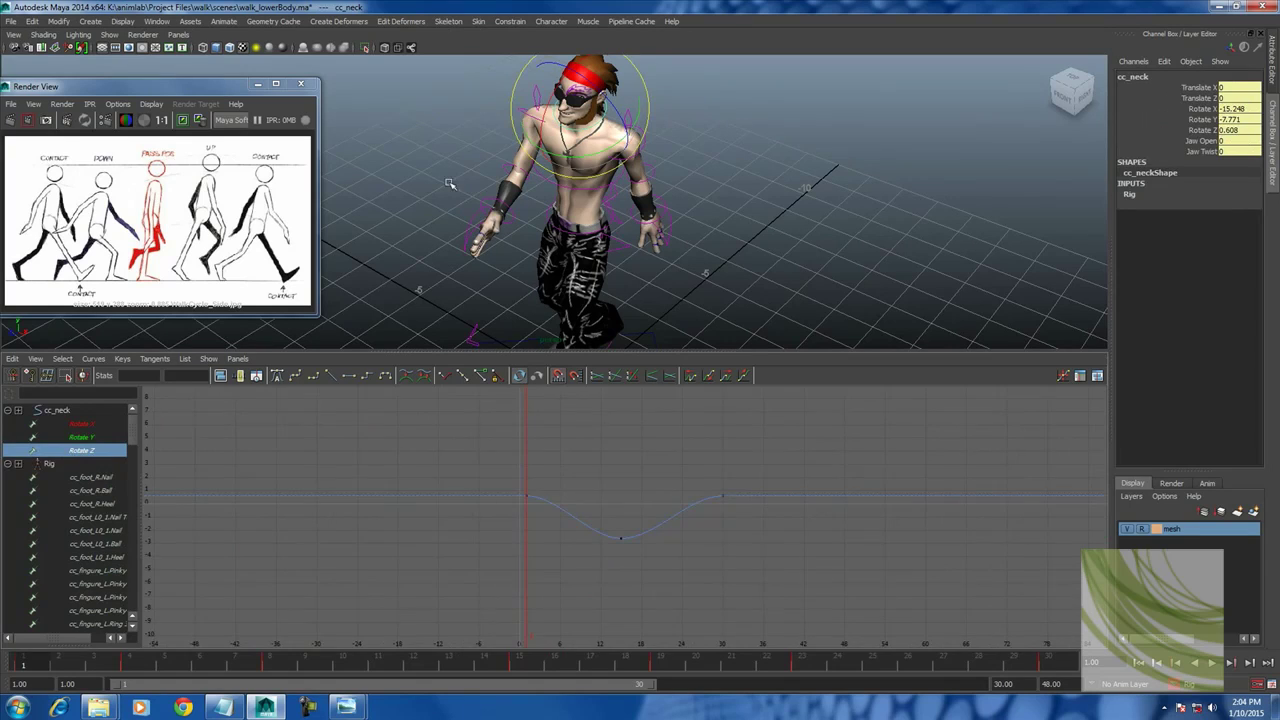
pyautogui.click(449, 183)
pyautogui.click(512, 166)
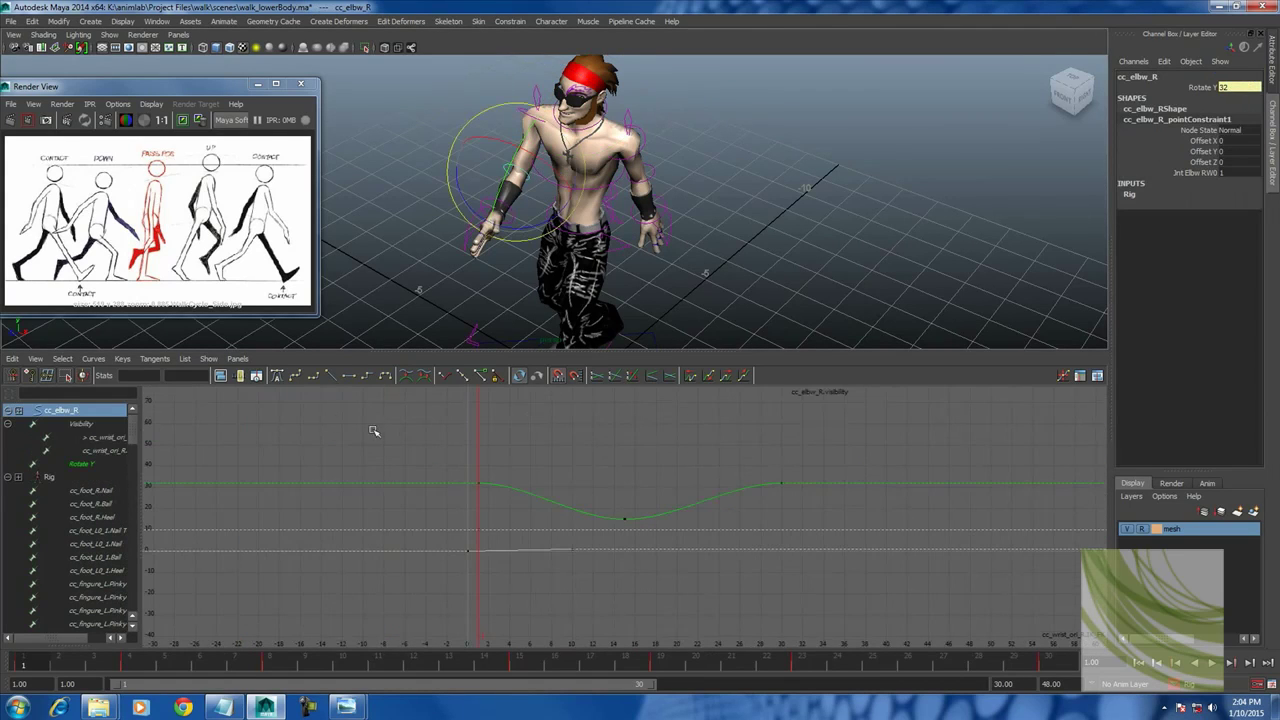
# Select cc_shldr_L, view its Rotate X curve, and check the pose at frame 30.
pyautogui.click(660, 175)
pyautogui.click(648, 130)
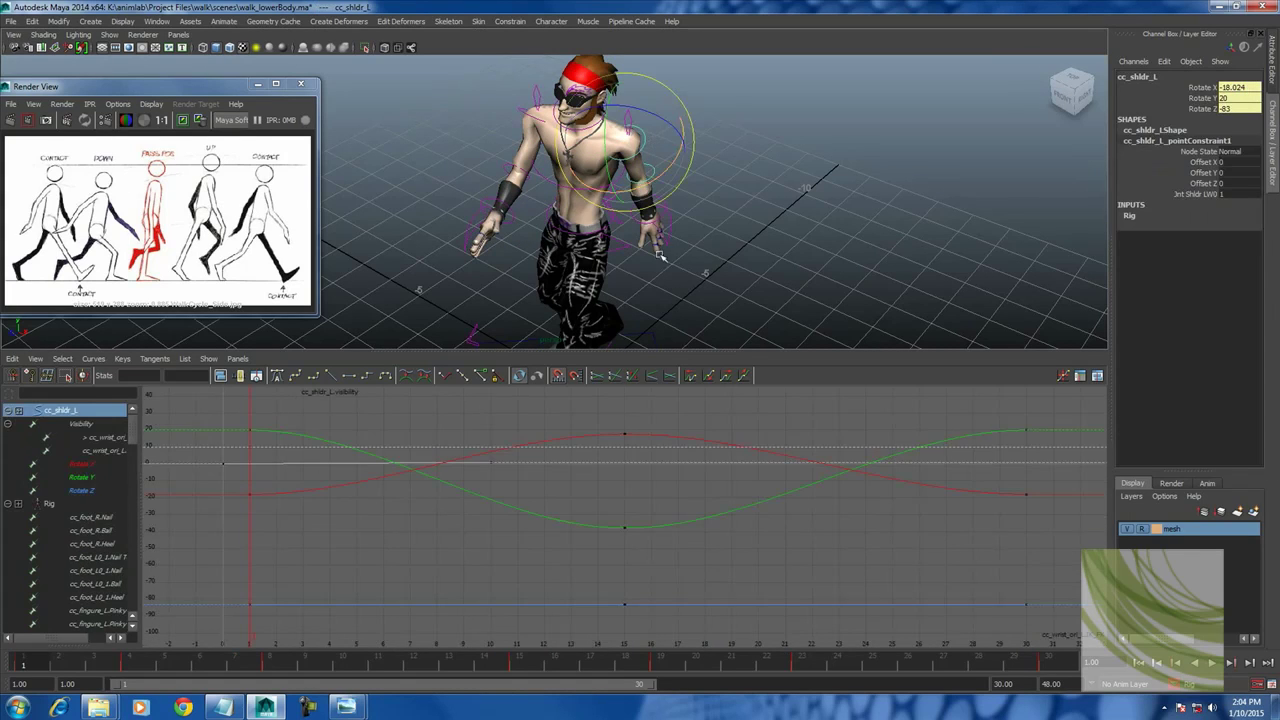
pyautogui.click(100, 464)
pyautogui.scroll(-3, 578, 528)
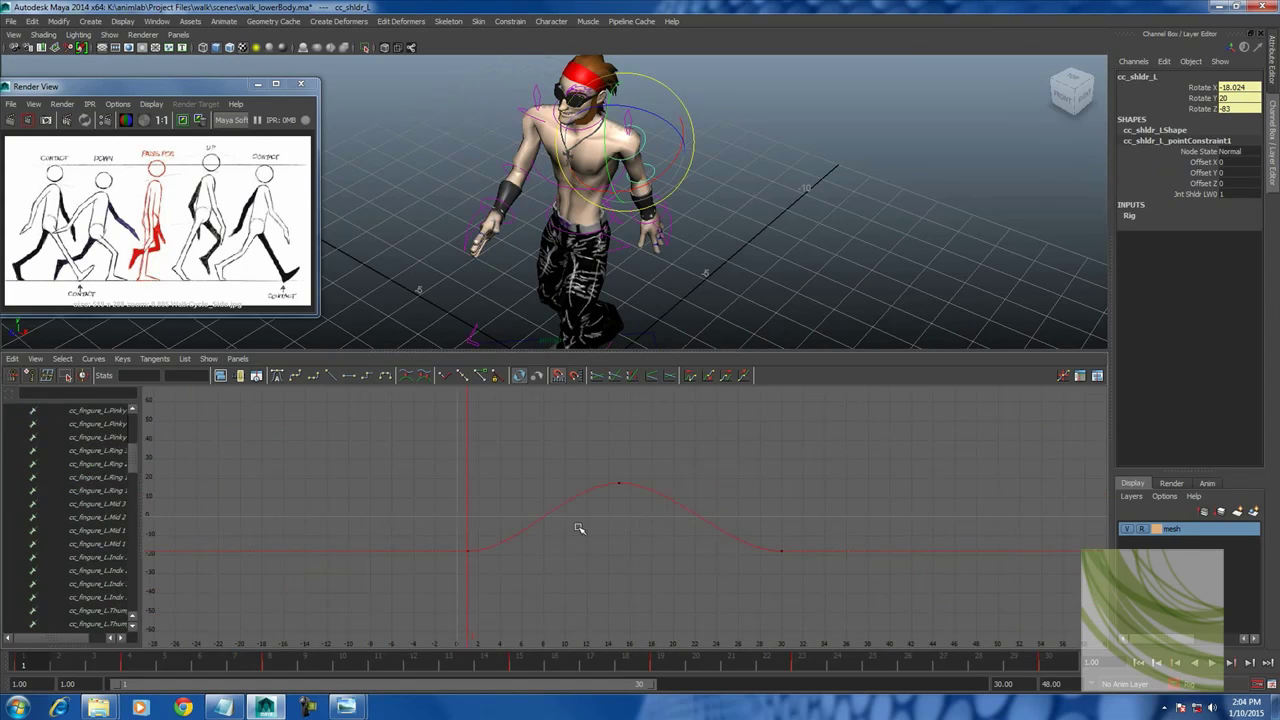
pyautogui.click(1048, 662)
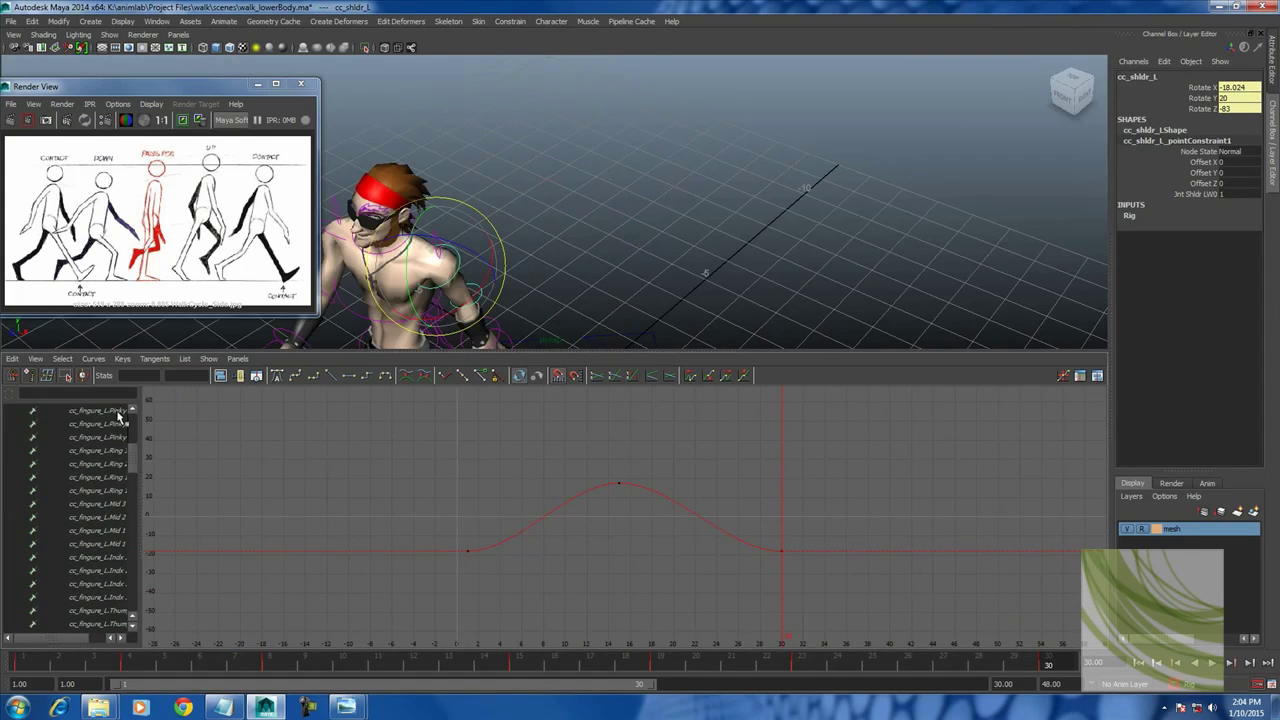
pyautogui.keyDown('alt'); pyautogui.moveTo(517, 240); pyautogui.dragTo(444, 188); pyautogui.keyUp('alt')
pyautogui.scroll(5, 83, 464)
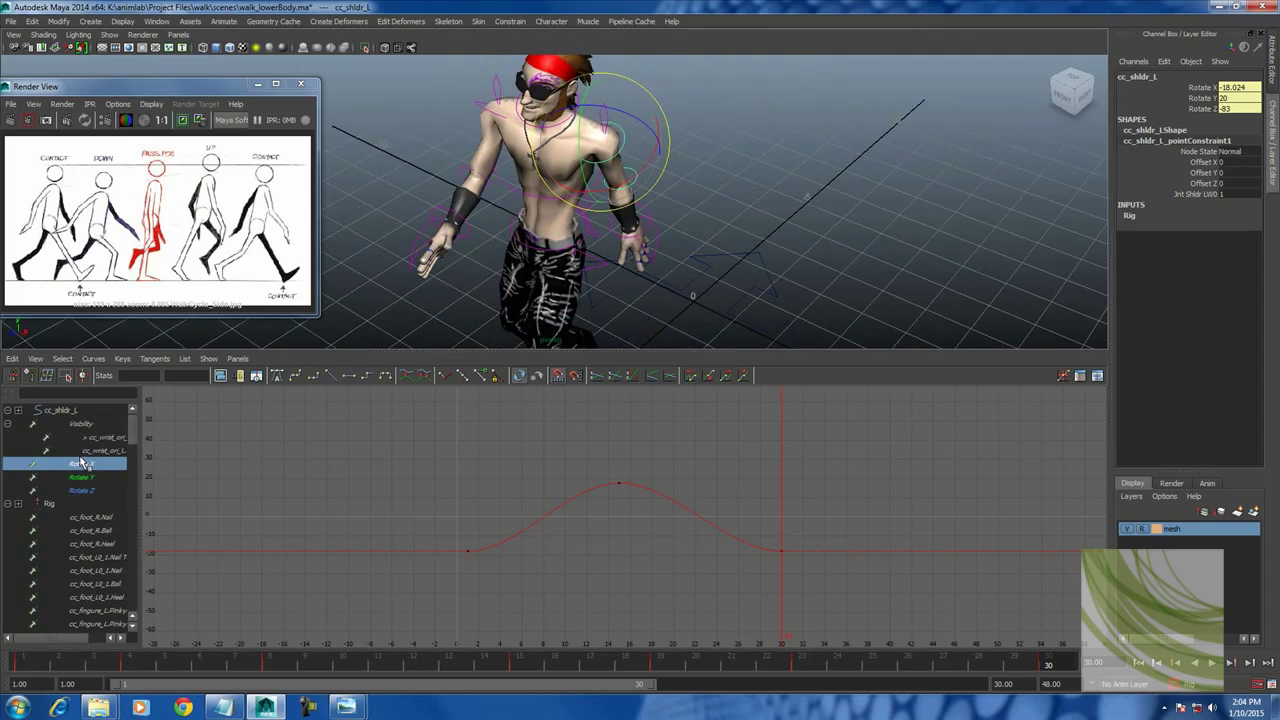
# Inspect the left shoulder's Rotate Y and Z curves and return to frame 1.
pyautogui.click(96, 479)
pyautogui.click(93, 490)
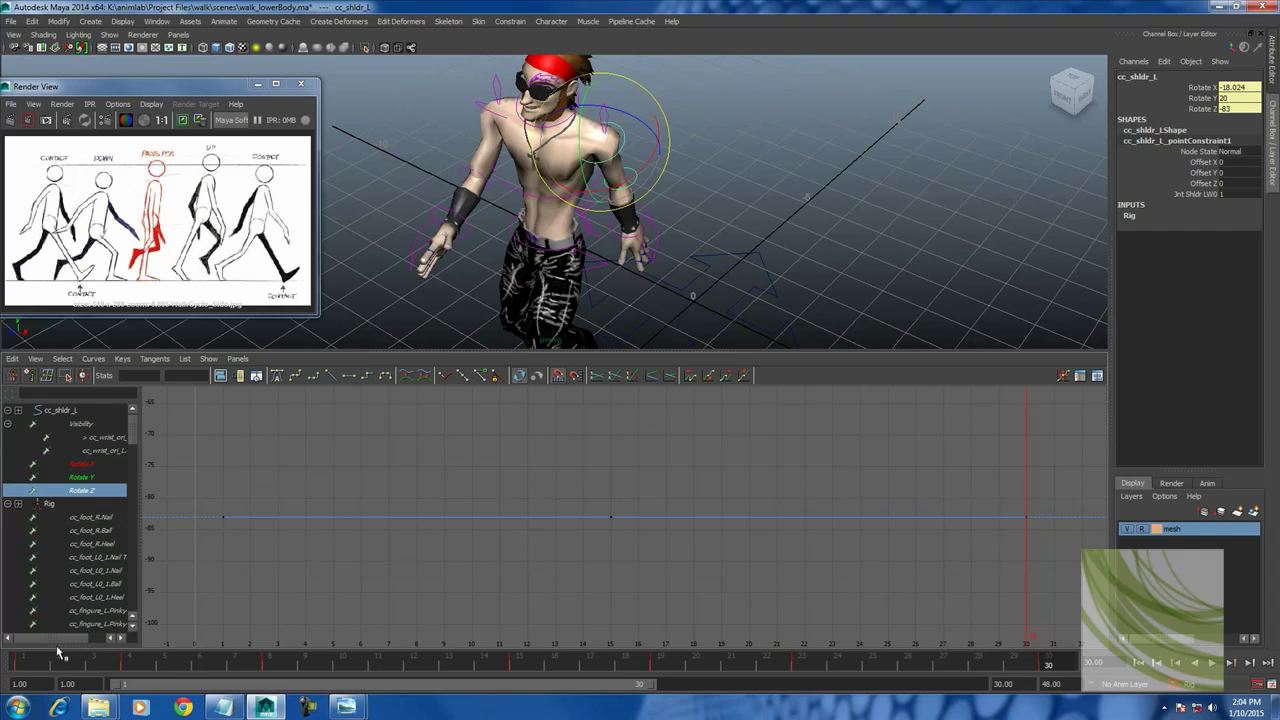
pyautogui.click(38, 662)
pyautogui.click(719, 216)
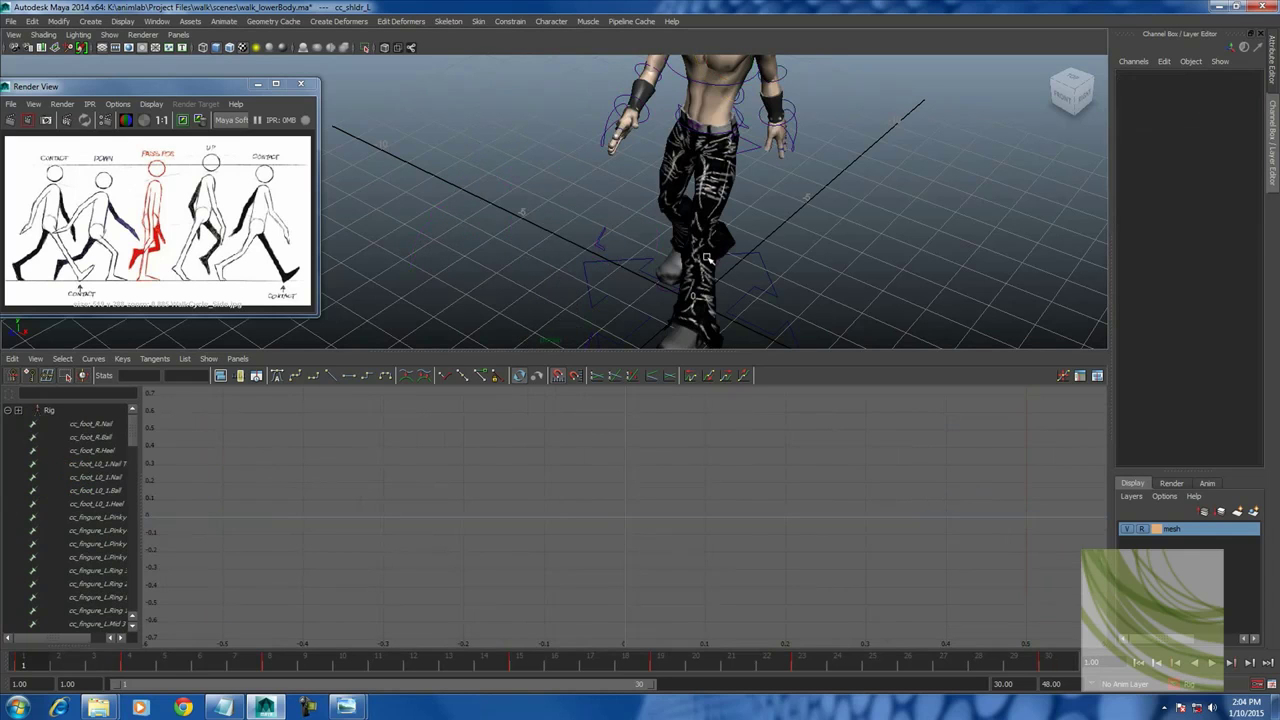
pyautogui.click(753, 226)
# In Front view, lower the left shoulder's Rotate Z at frame 8.
pyautogui.press('space')
pyautogui.moveTo(753, 226); pyautogui.dragTo(755, 246)
pyautogui.click(85, 490)
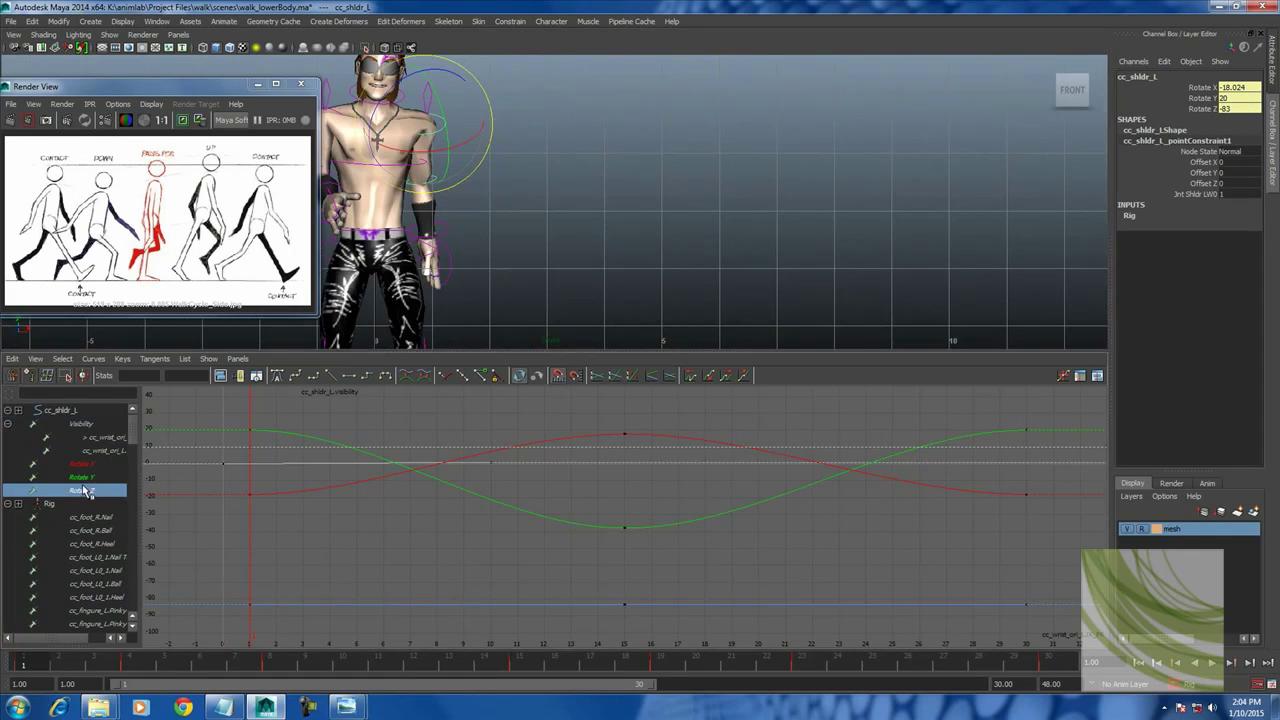
pyautogui.keyDown('alt'); pyautogui.moveTo(529, 224); pyautogui.dragTo(576, 220, button='middle'); pyautogui.keyUp('alt')
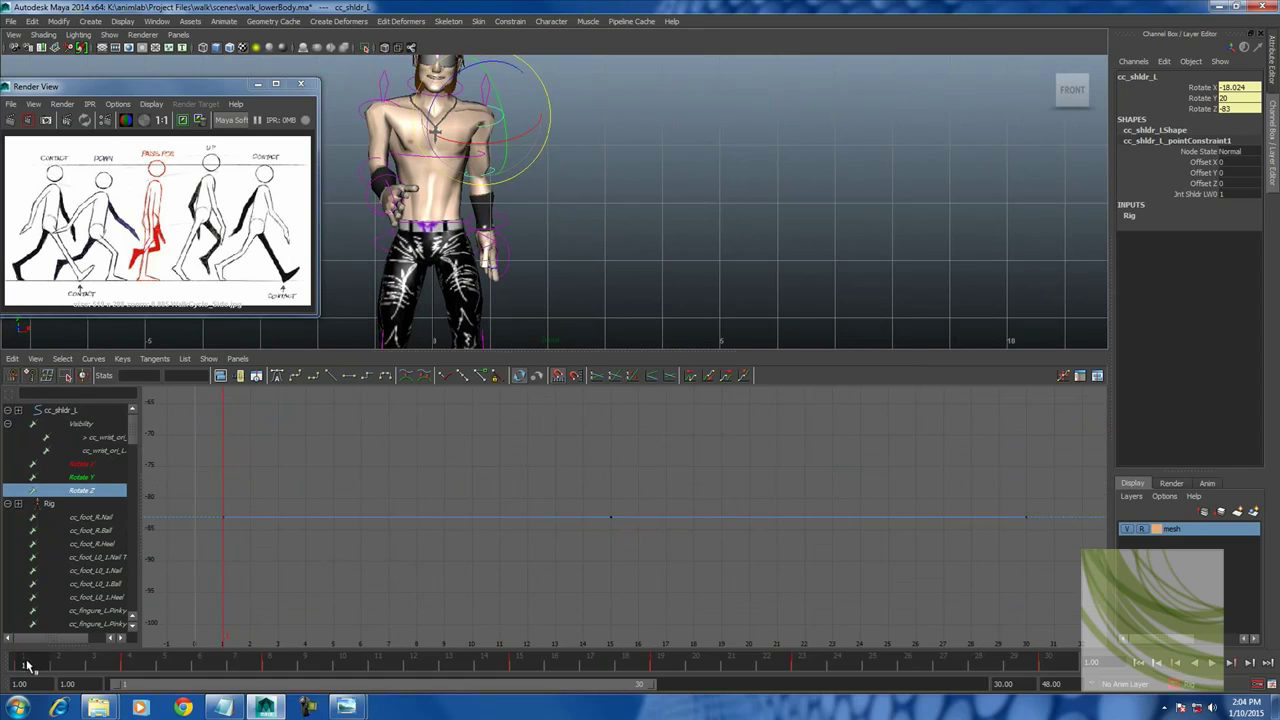
pyautogui.moveTo(27, 665)
pyautogui.mouseDown()
pyautogui.moveTo(243, 640)
pyautogui.moveTo(214, 646)
pyautogui.moveTo(234, 658)
pyautogui.moveTo(309, 646)
pyautogui.moveTo(280, 649)
pyautogui.mouseUp()
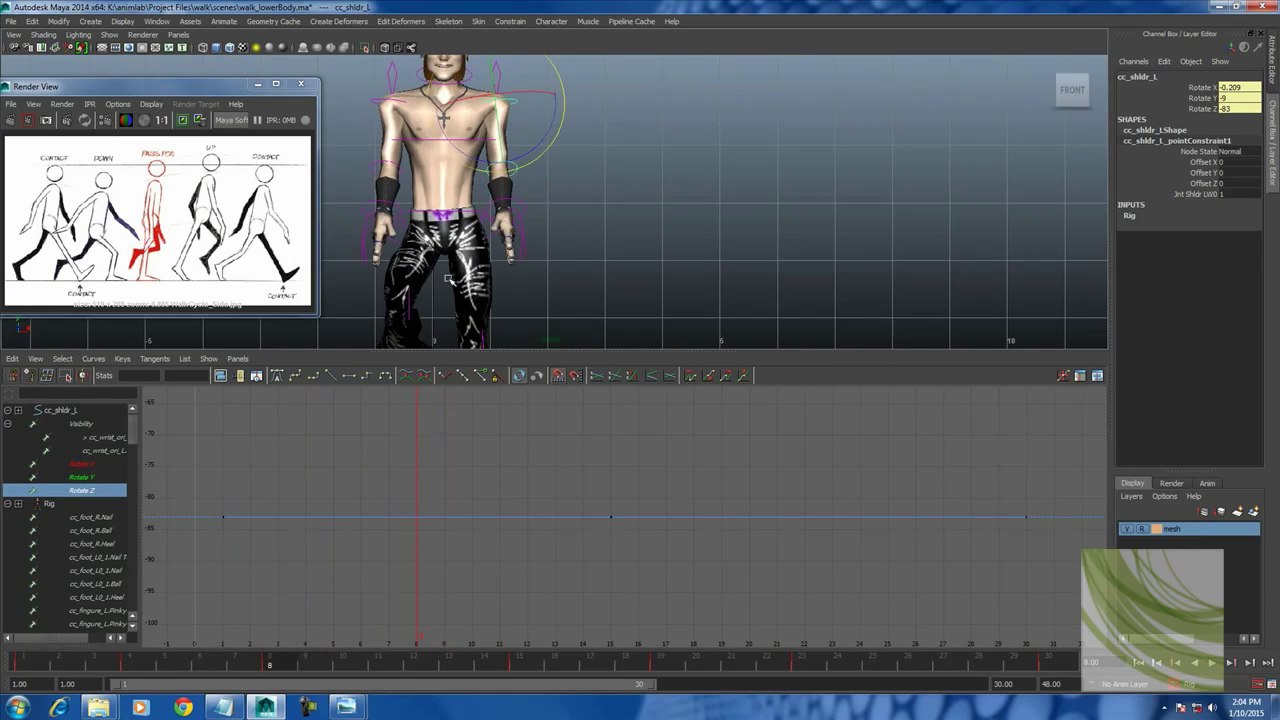
pyautogui.moveTo(565, 96); pyautogui.dragTo(565, 97)
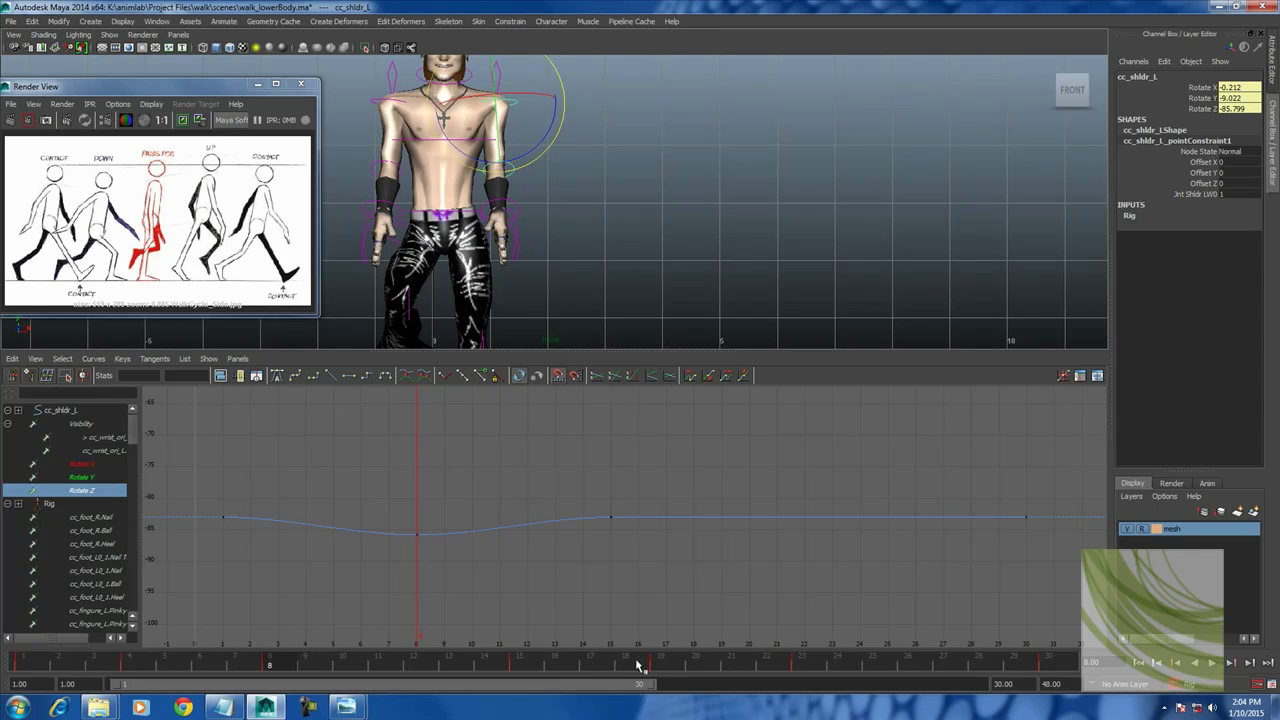
# Key the left shoulder lower at frame 23 and nudge that Rotate Z key to -85.27.
pyautogui.moveTo(527, 670); pyautogui.dragTo(660, 668)
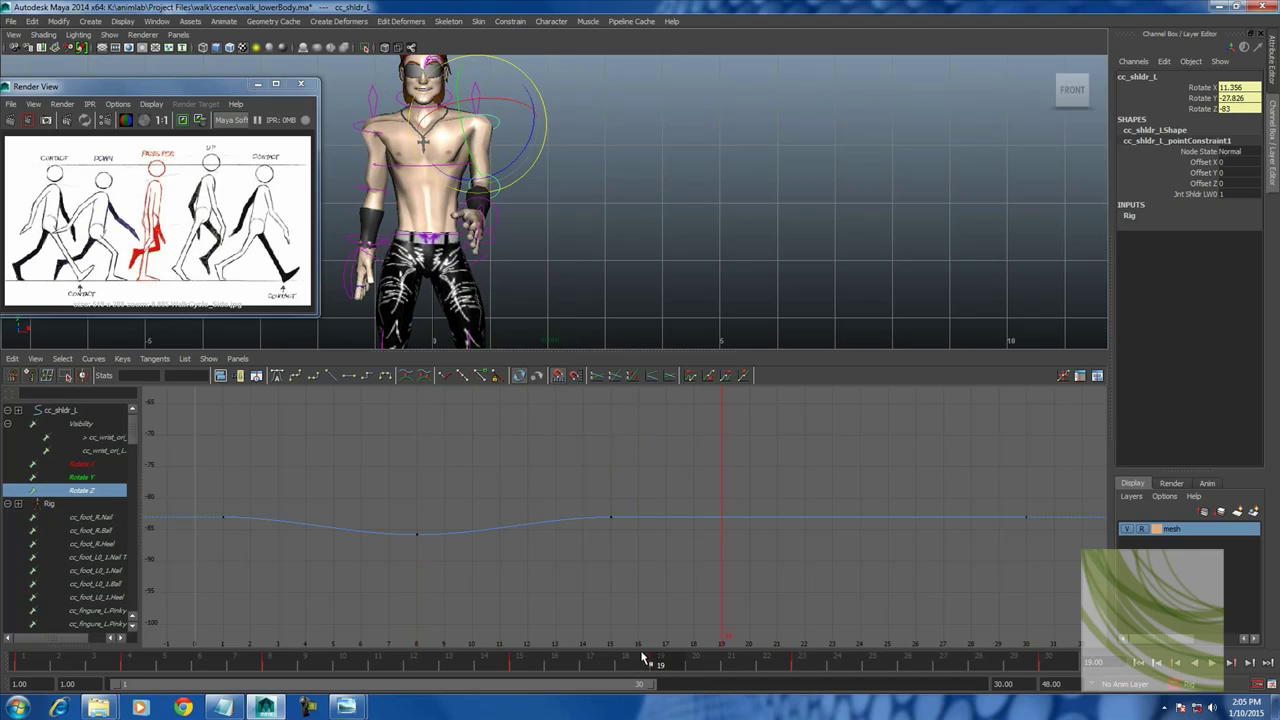
pyautogui.moveTo(643, 657)
pyautogui.mouseDown()
pyautogui.moveTo(877, 660)
pyautogui.moveTo(460, 660)
pyautogui.moveTo(797, 647)
pyautogui.mouseUp()
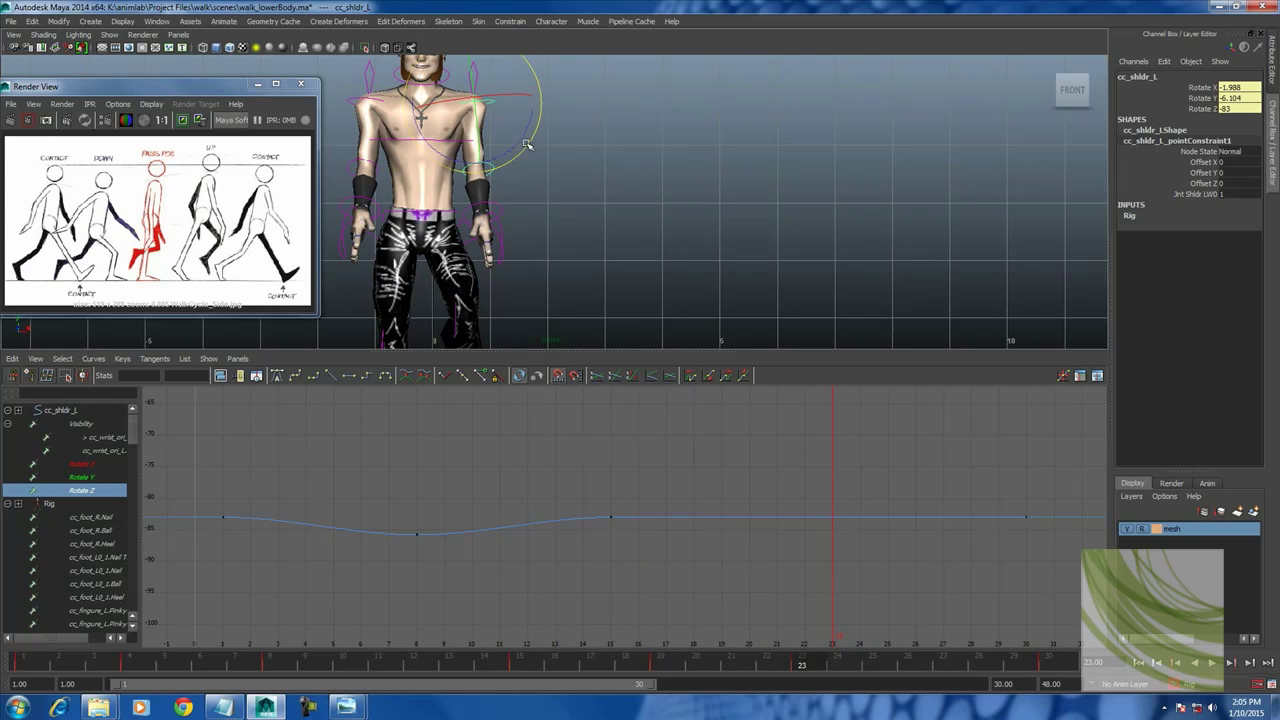
pyautogui.moveTo(527, 145); pyautogui.dragTo(531, 149)
pyautogui.press('s')
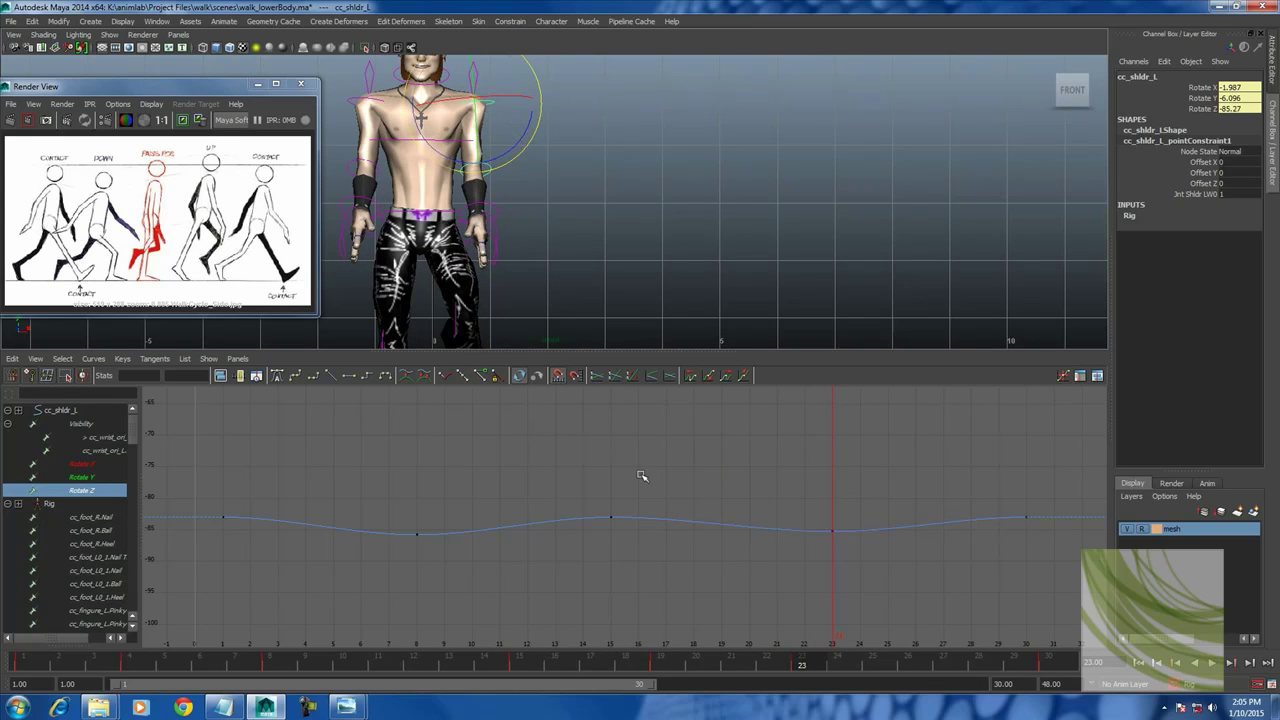
pyautogui.press('f')
pyautogui.click(702, 541)
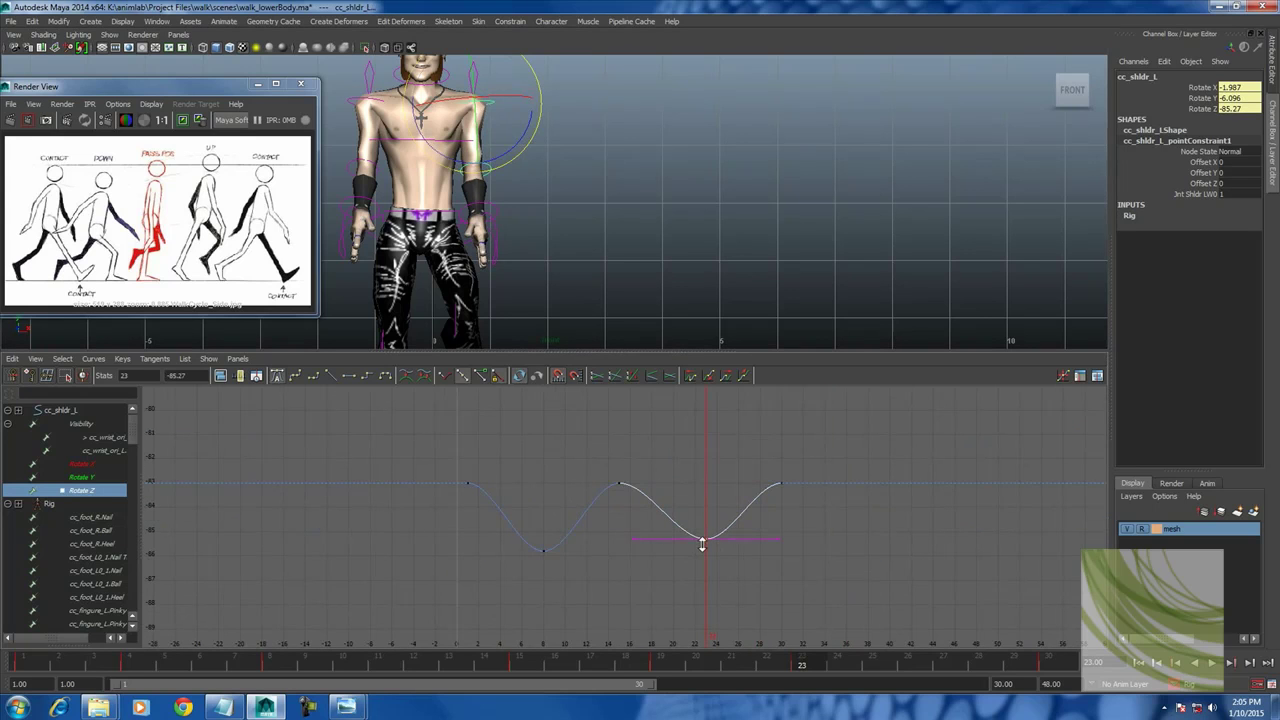
pyautogui.moveTo(702, 543); pyautogui.dragTo(680, 544, button='middle')
# Select cc_shldr_R and inspect its Rotate X, Y and Z curves.
pyautogui.click(352, 100)
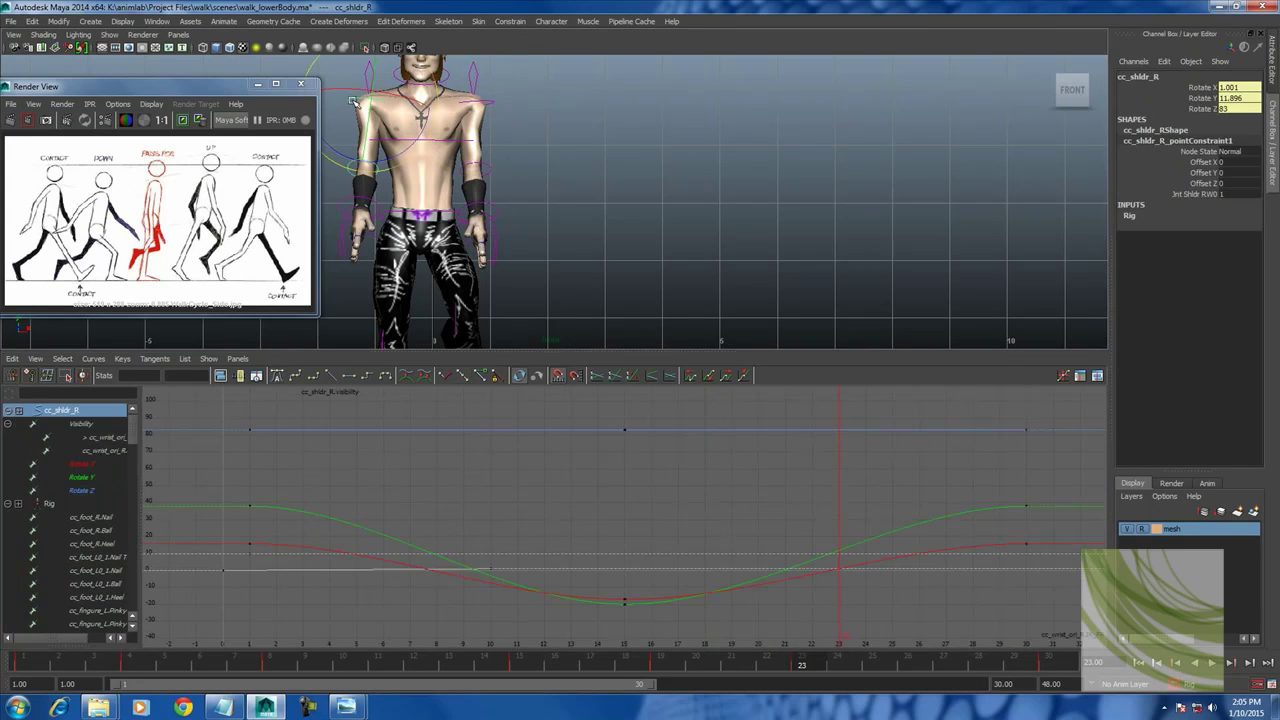
pyautogui.click(80, 465)
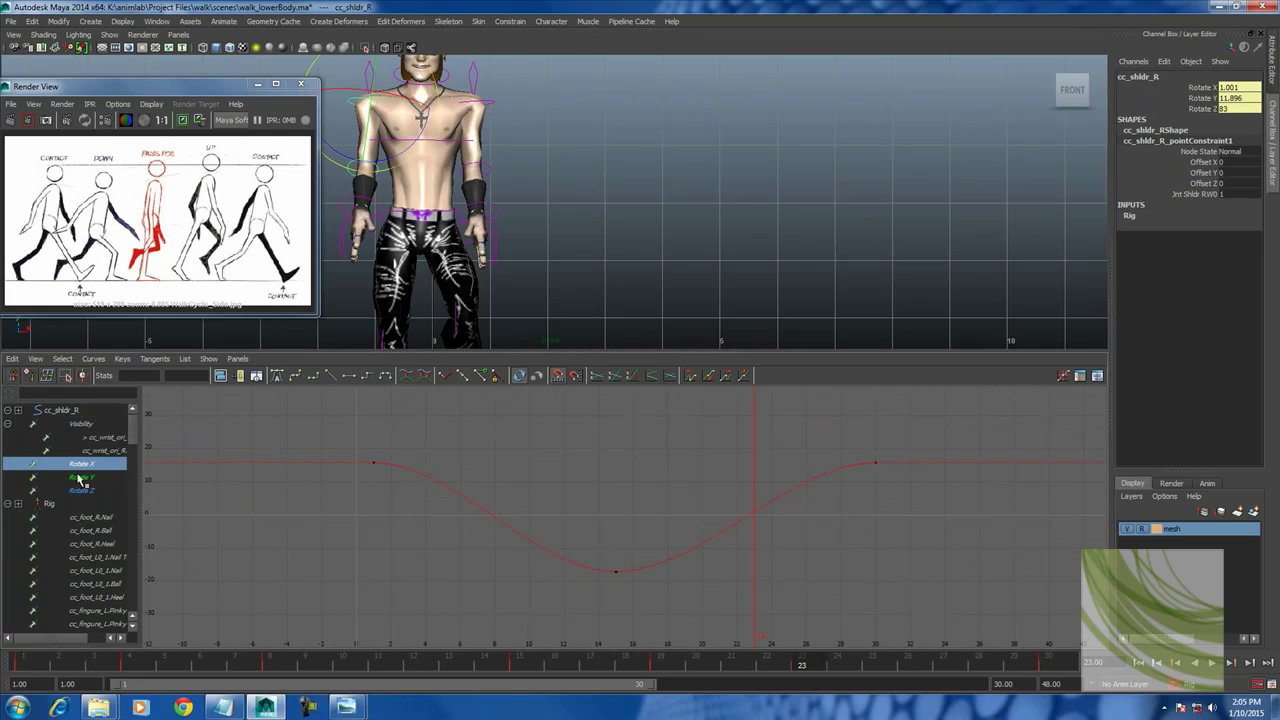
pyautogui.press('.')
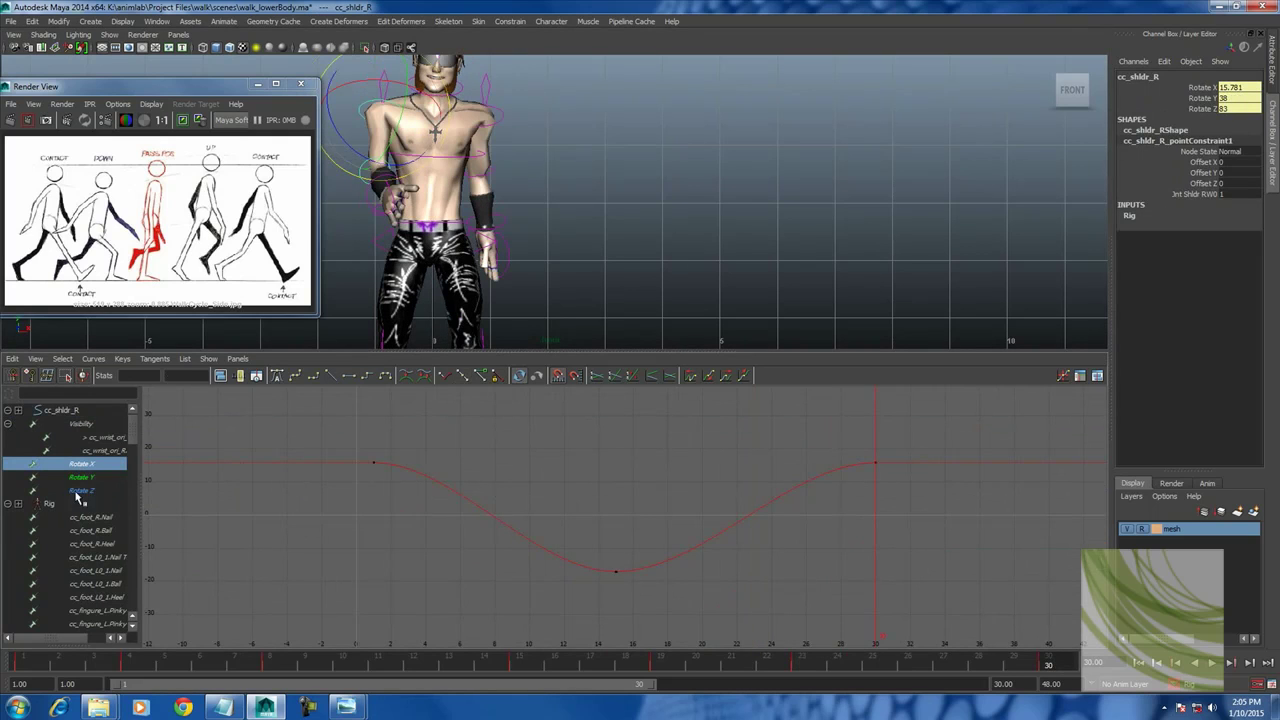
pyautogui.click(80, 477)
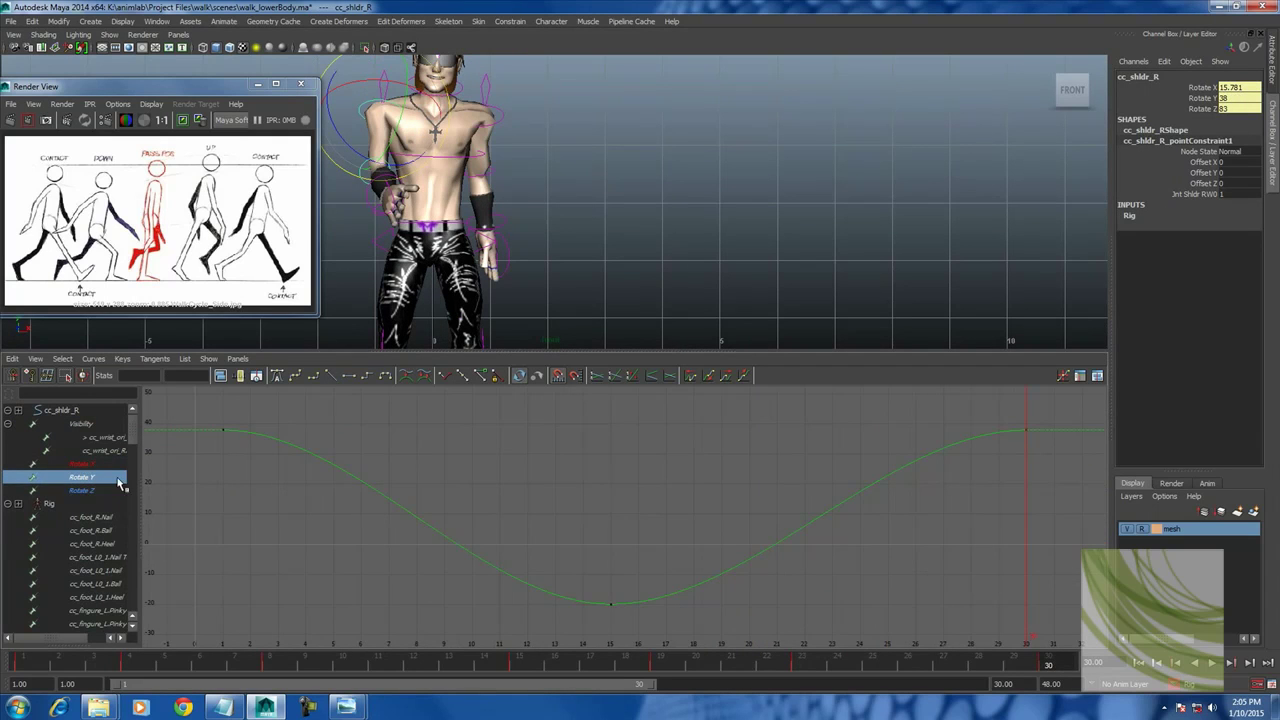
pyautogui.click(80, 490)
# Key the right shoulder's rotation at frames 8 and 23 (Rotate Z 85.182 at 23).
pyautogui.click(269, 665)
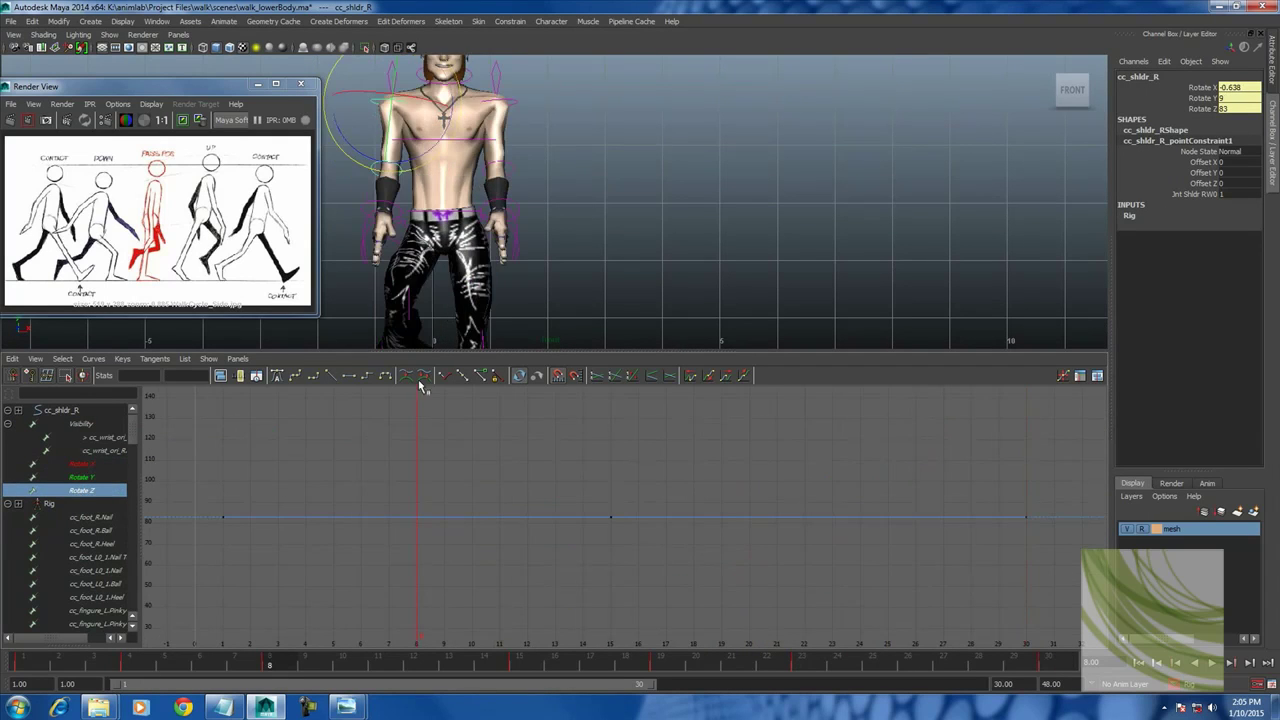
pyautogui.moveTo(428, 153); pyautogui.dragTo(441, 148, button='middle')
pyautogui.press('s')
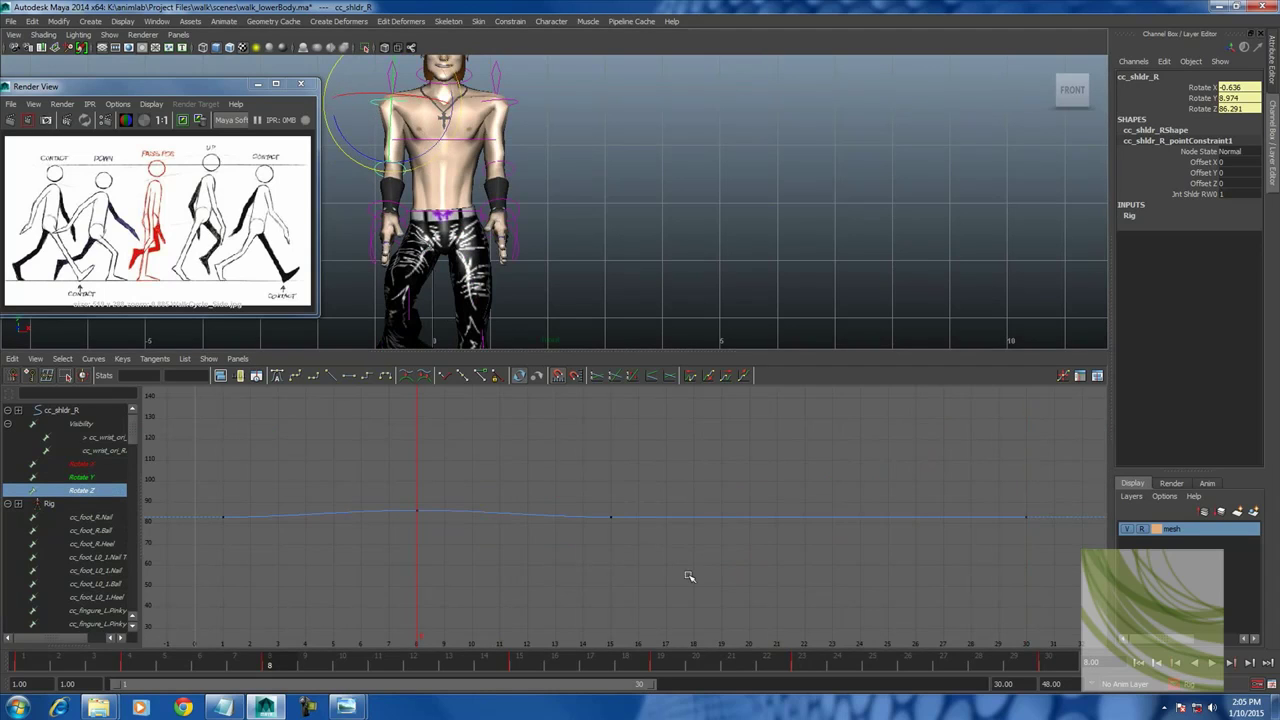
pyautogui.hotkey('ctrl', 'z')
pyautogui.hotkey('ctrl', 'z')
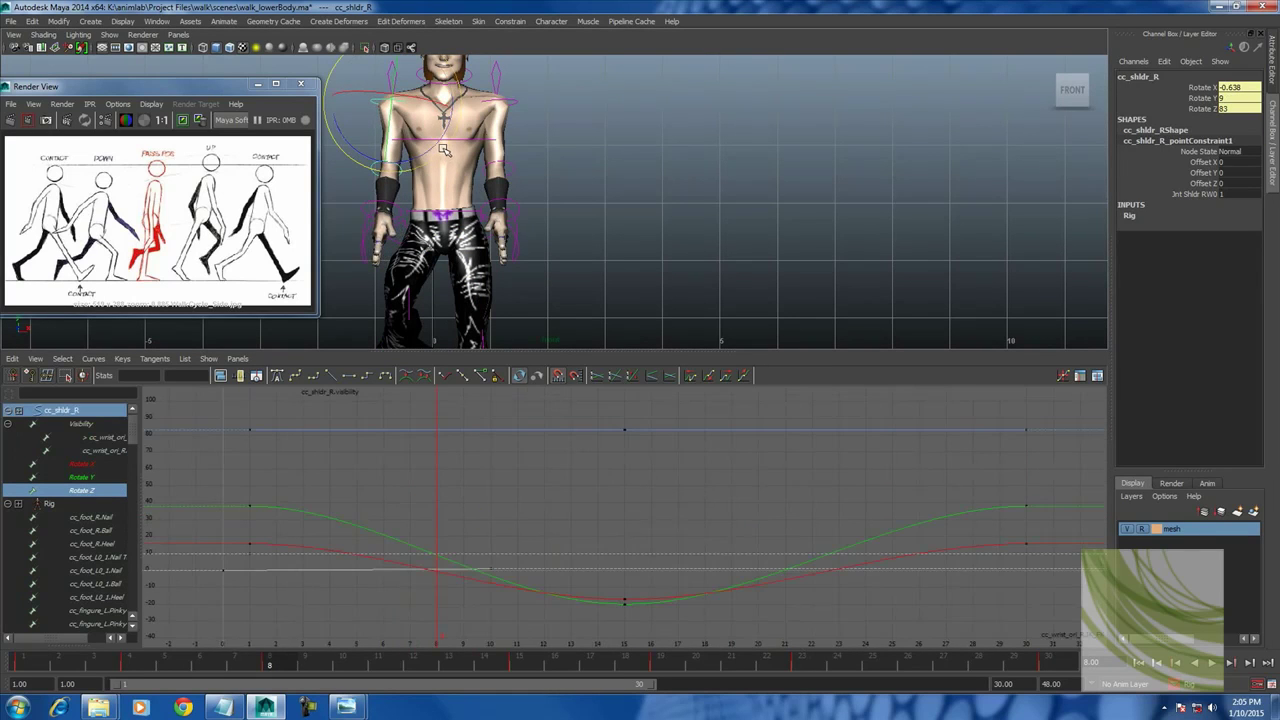
pyautogui.moveTo(446, 148); pyautogui.dragTo(452, 150, button='middle')
pyautogui.click(800, 665)
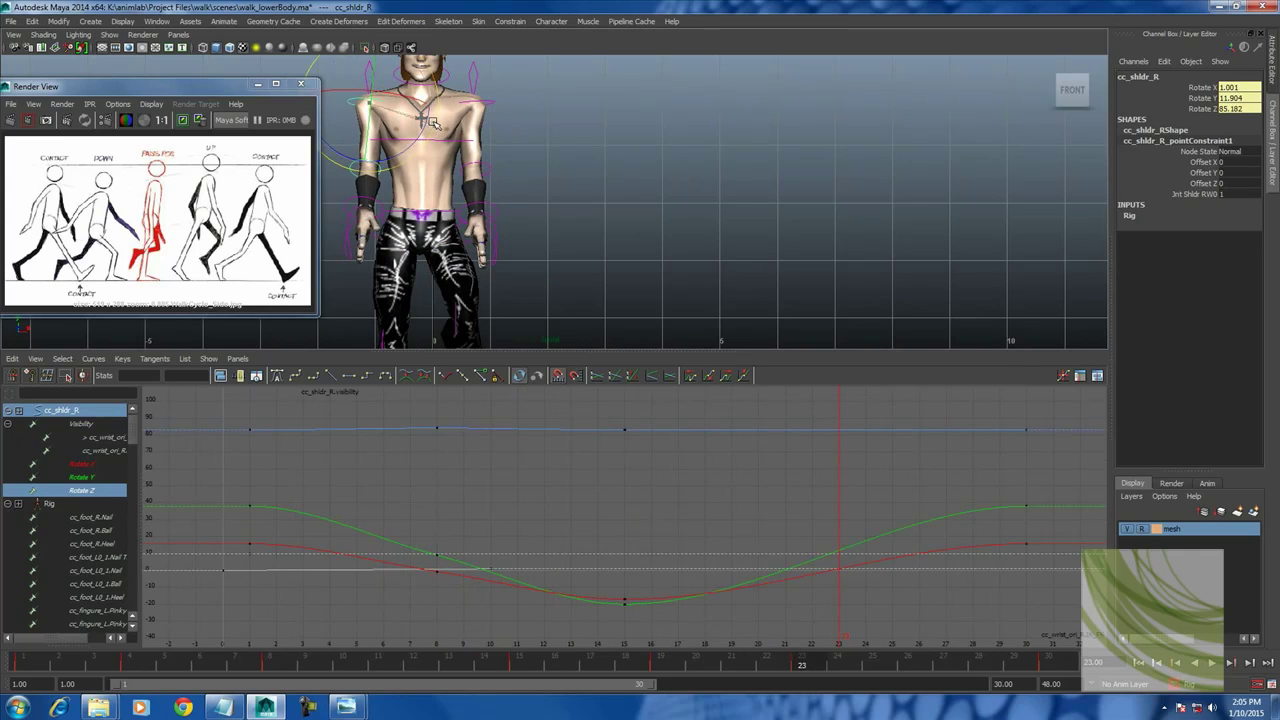
pyautogui.press('s')
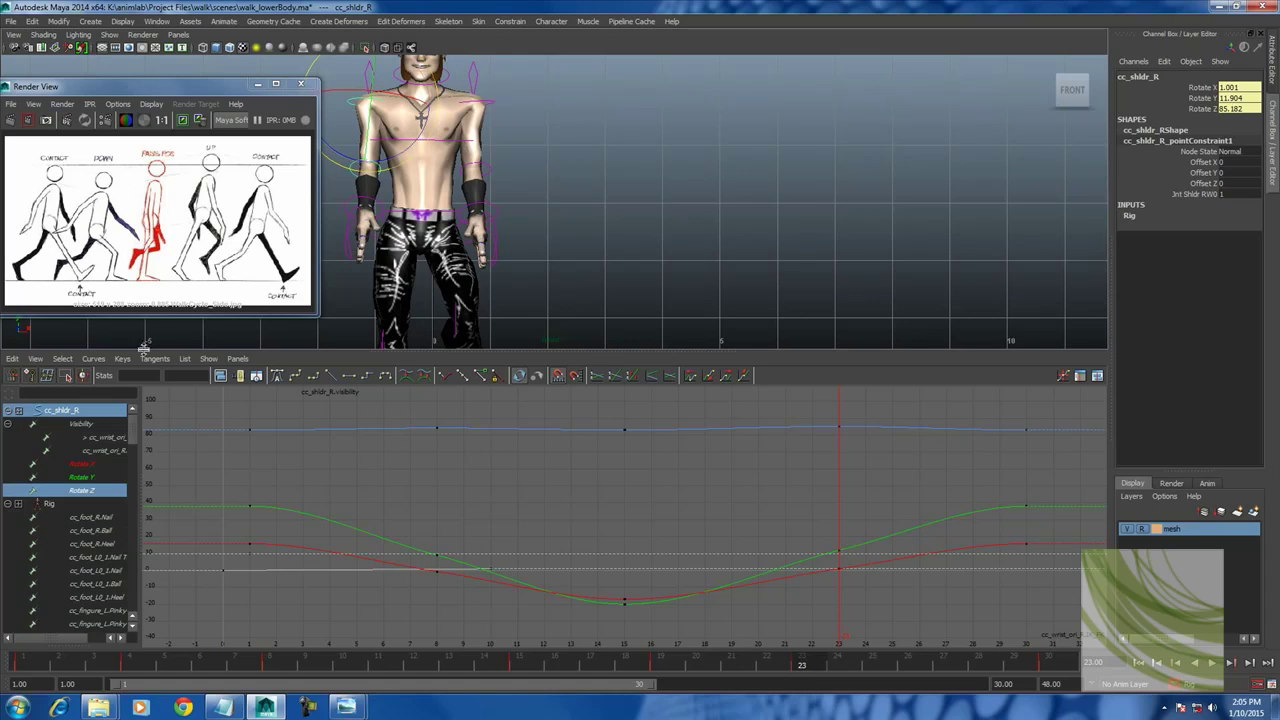
pyautogui.click(452, 87)
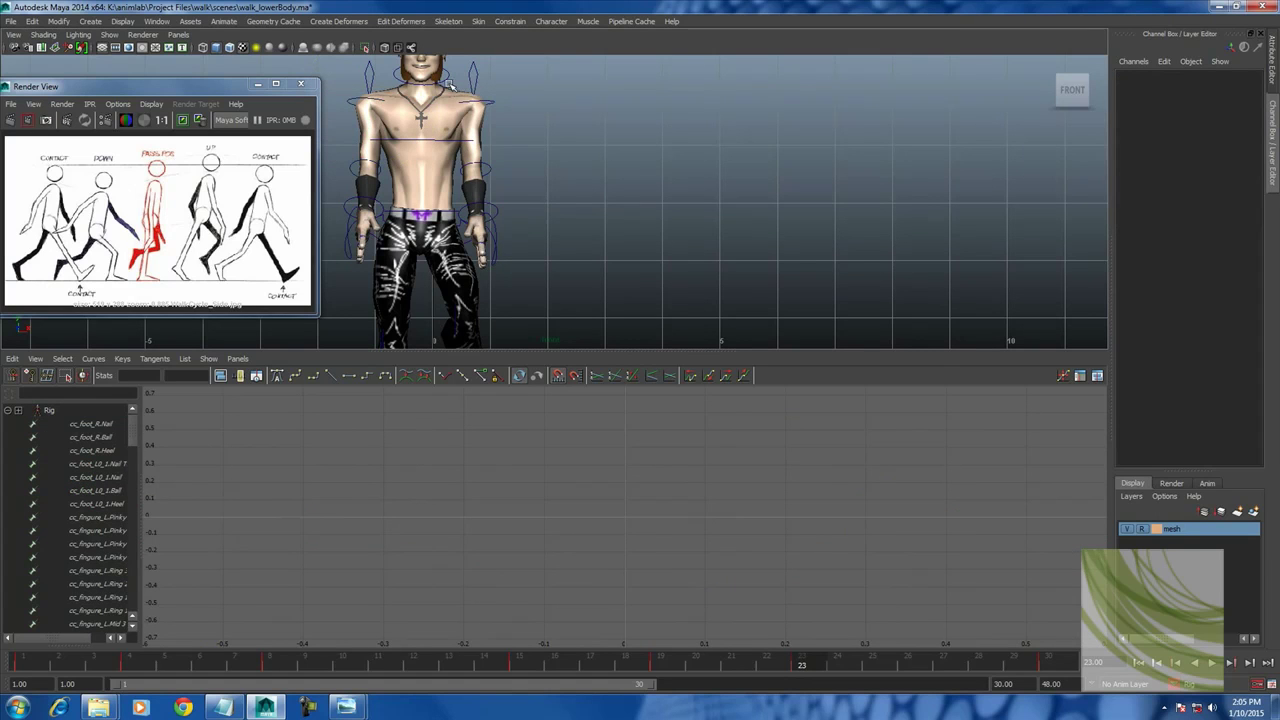
# Inspect the left elbow's Rotate Y and the right wrist's Rotate X, Y, Z curves.
pyautogui.click(380, 168)
pyautogui.click(500, 189)
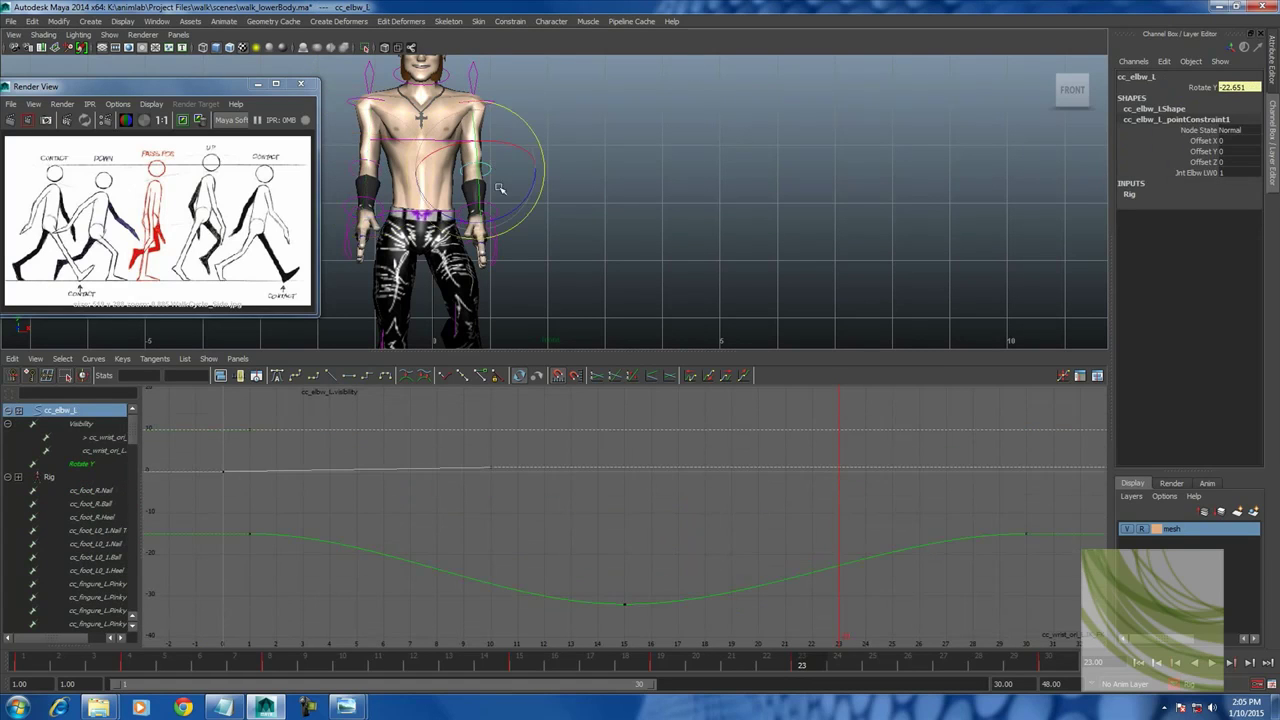
pyautogui.click(84, 464)
pyautogui.click(343, 208)
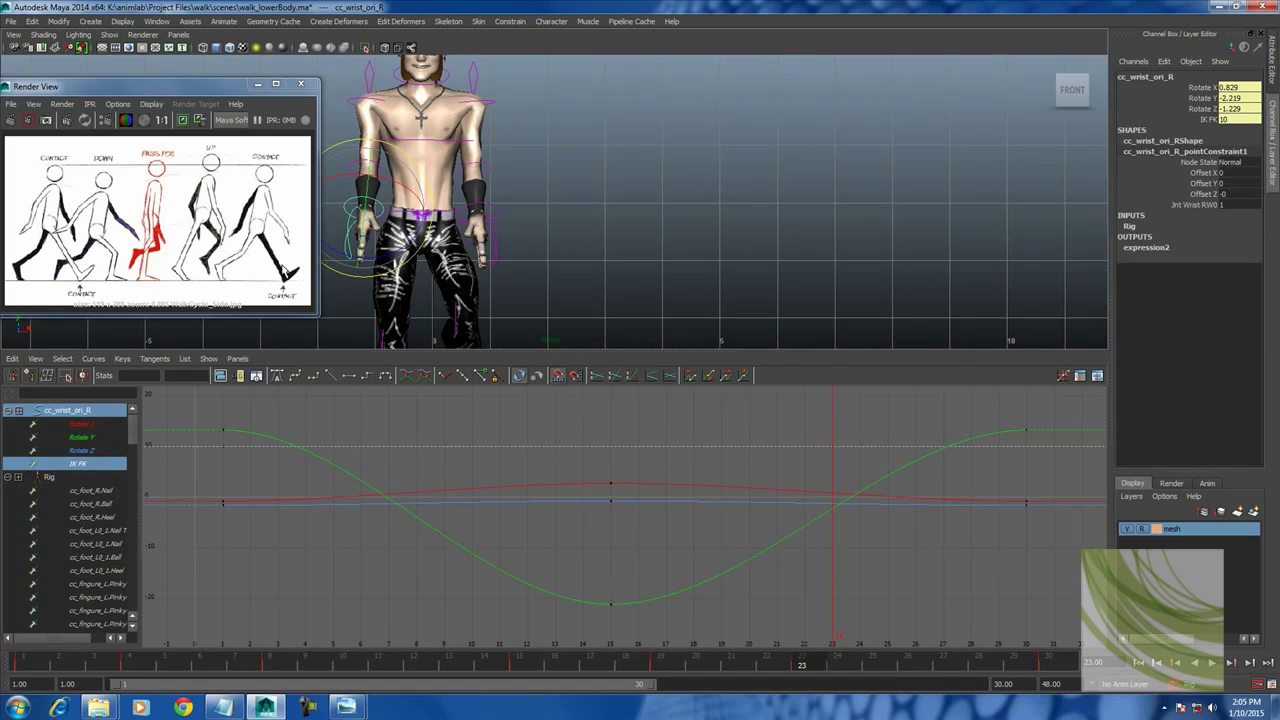
pyautogui.click(102, 426)
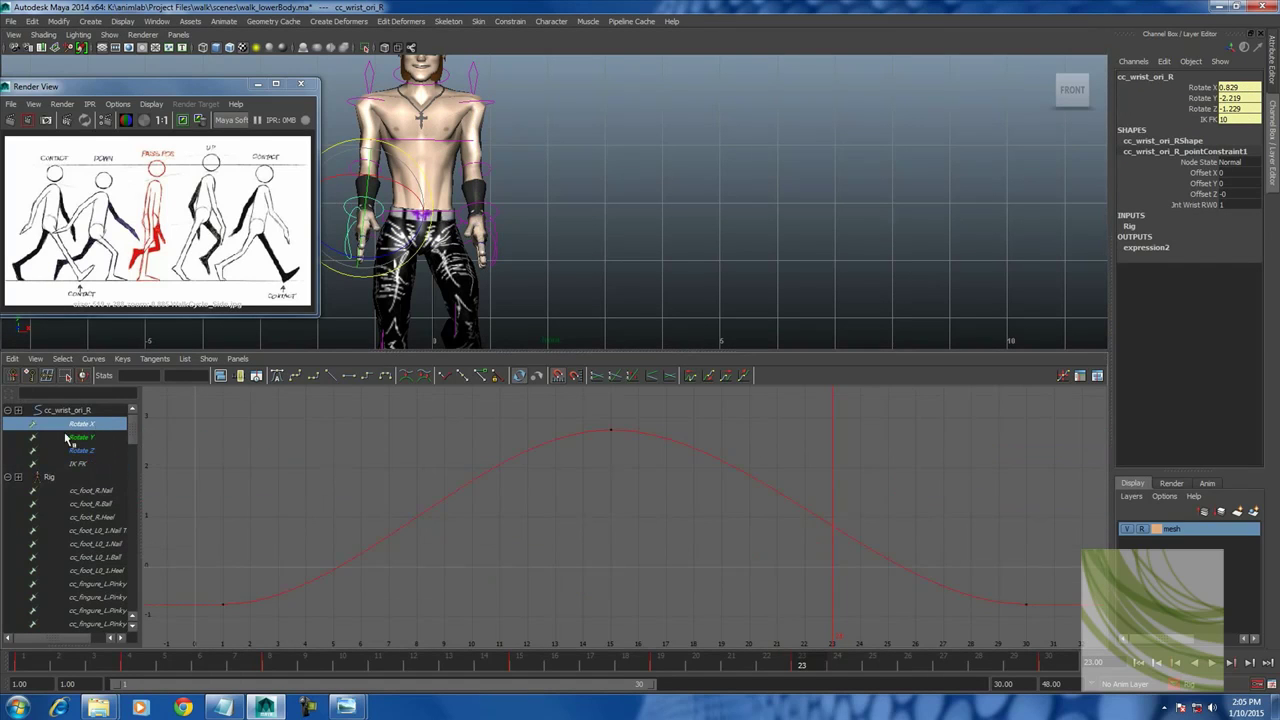
pyautogui.click(80, 438)
pyautogui.click(84, 451)
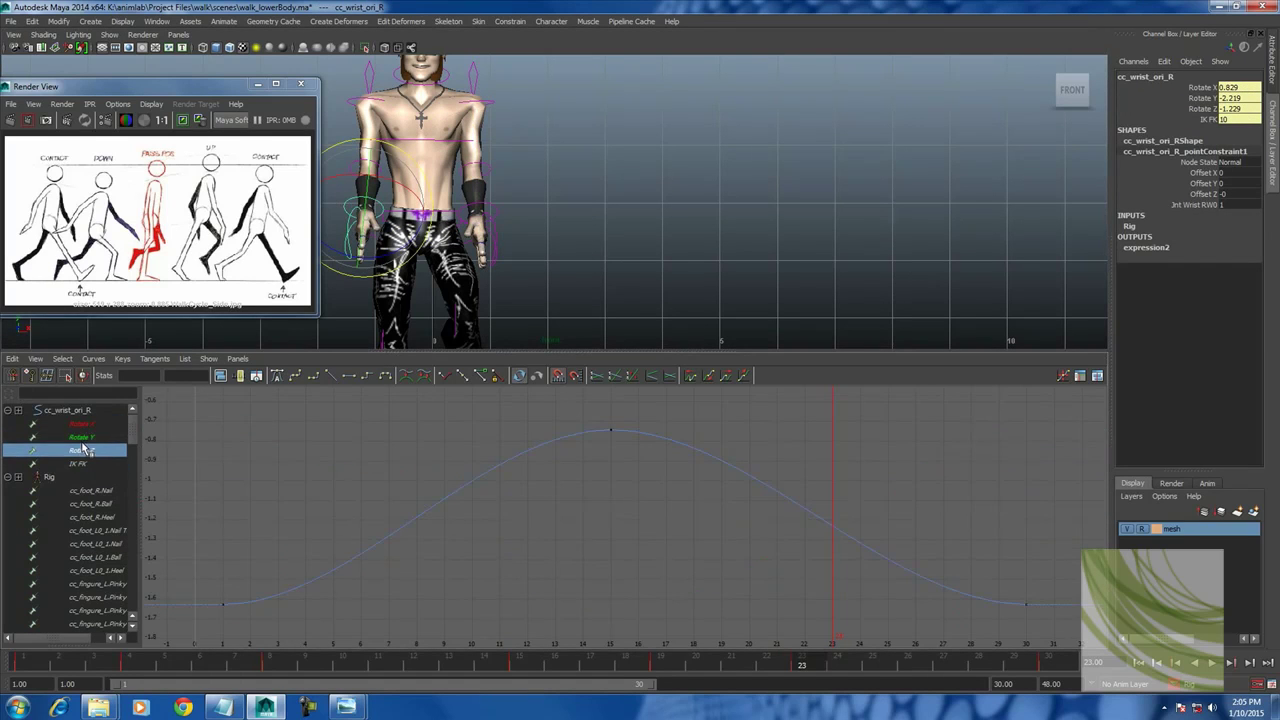
# Inspect the left wrist's rotation curves, then select cc_fingure_L.
pyautogui.click(489, 215)
pyautogui.click(100, 424)
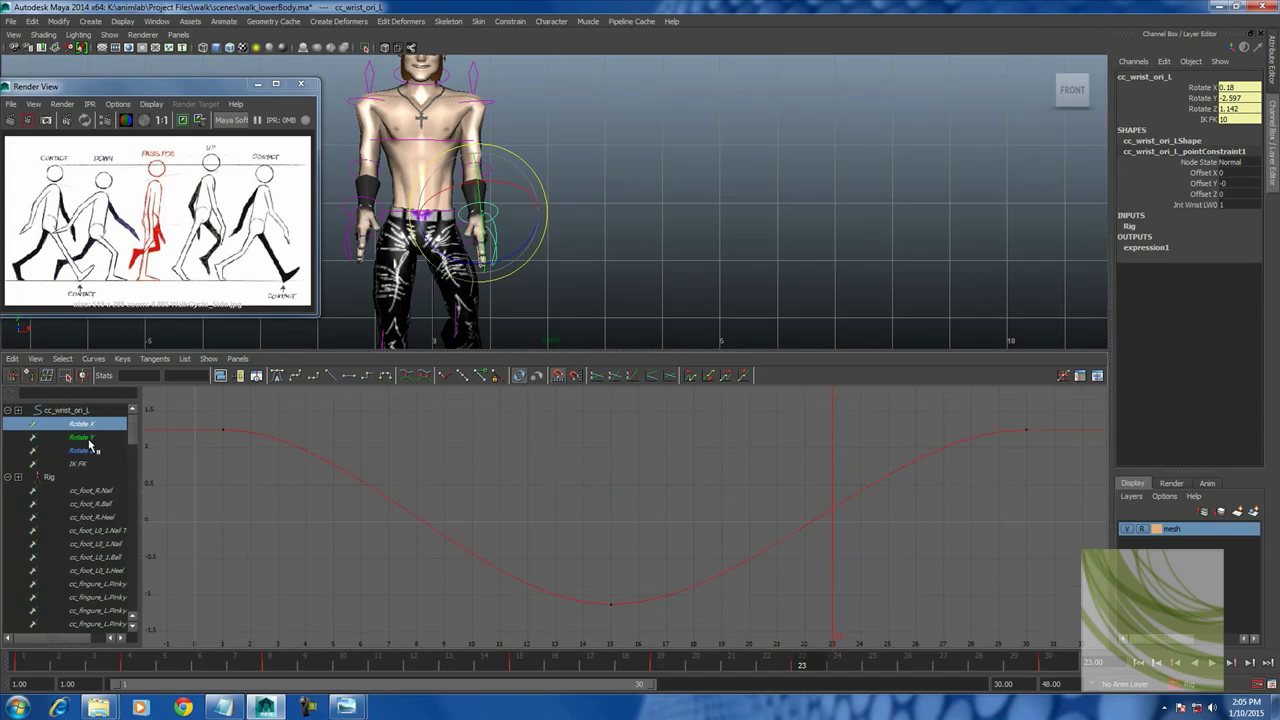
pyautogui.click(92, 438)
pyautogui.click(93, 451)
pyautogui.click(505, 242)
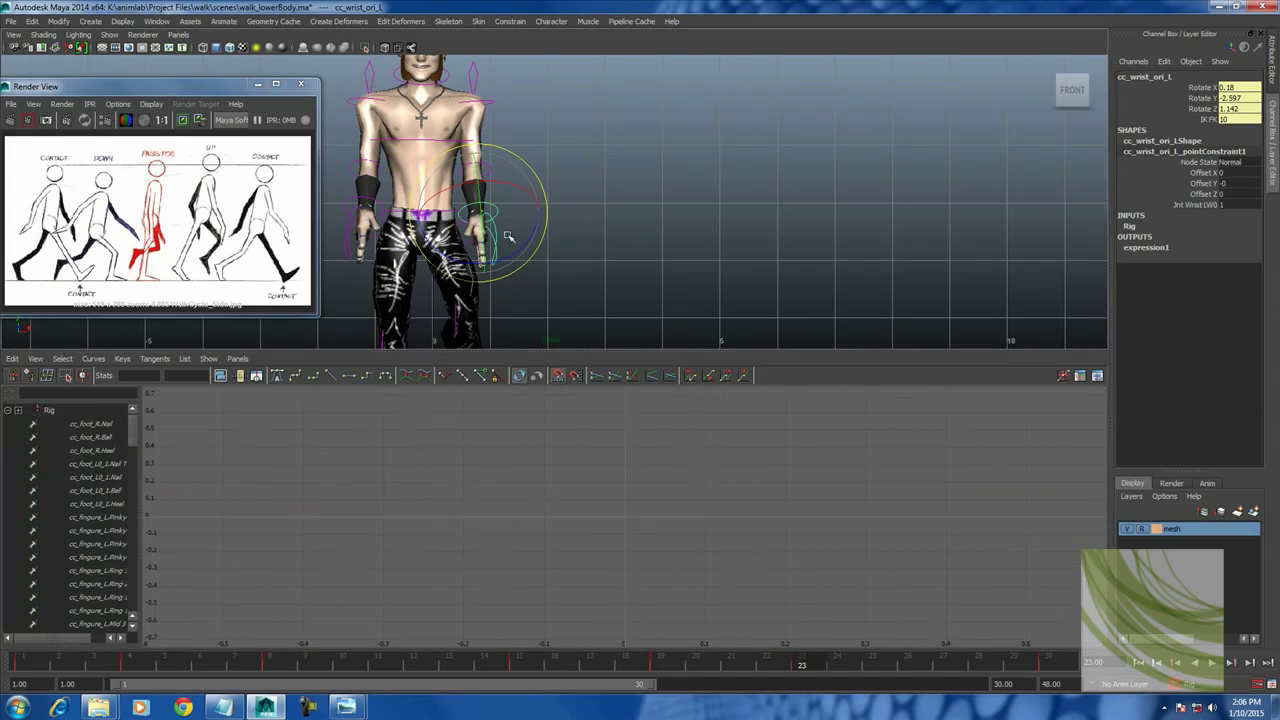
pyautogui.click(497, 245)
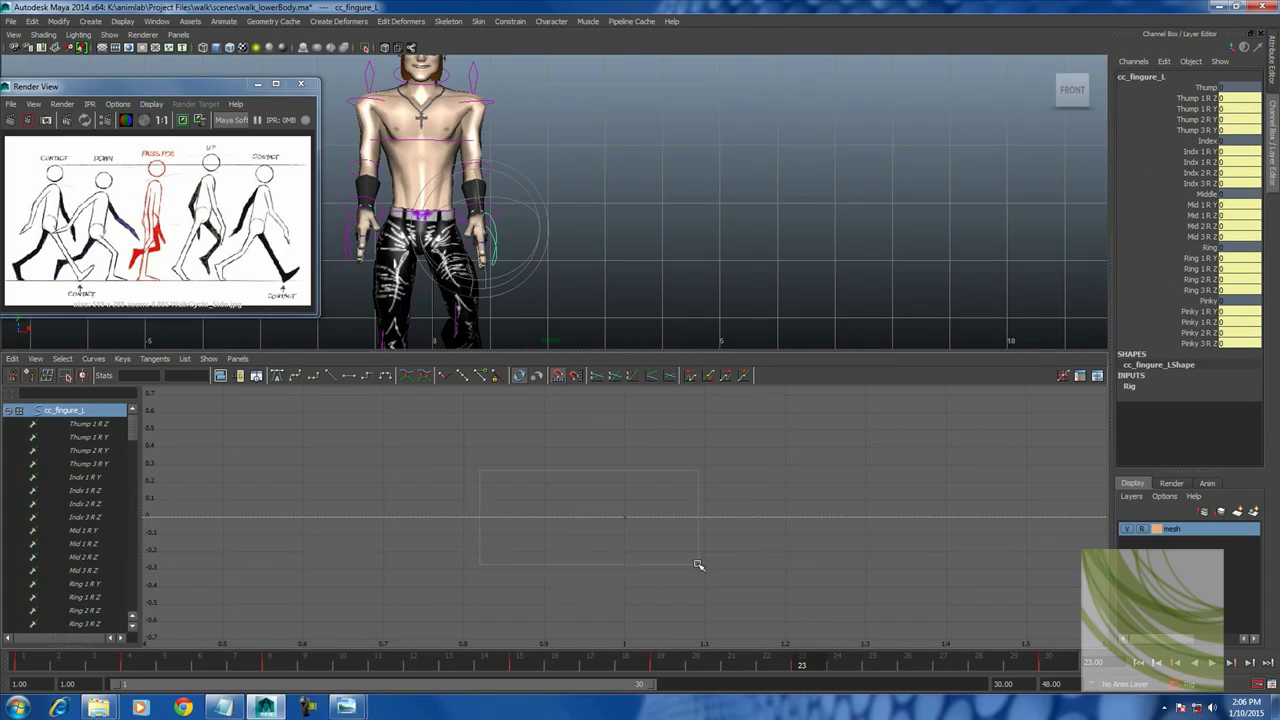
# Bend the left thumb's Thump 2 and 3 R Y channels to 34.6.
pyautogui.press('space')
pyautogui.keyDown('alt'); pyautogui.moveTo(600, 286); pyautogui.dragTo(600, 290); pyautogui.keyUp('alt')
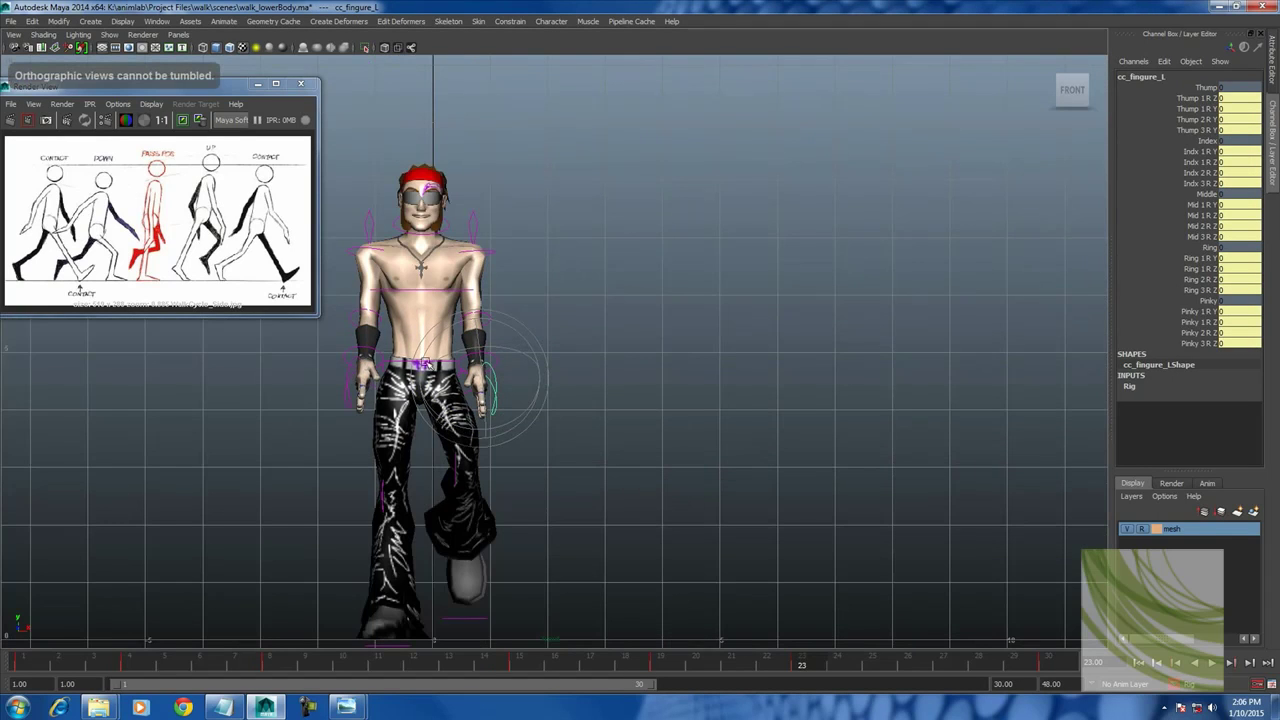
pyautogui.keyDown('alt'); pyautogui.moveTo(443, 354); pyautogui.dragTo(654, 420); pyautogui.keyUp('alt')
pyautogui.click(1072, 98)
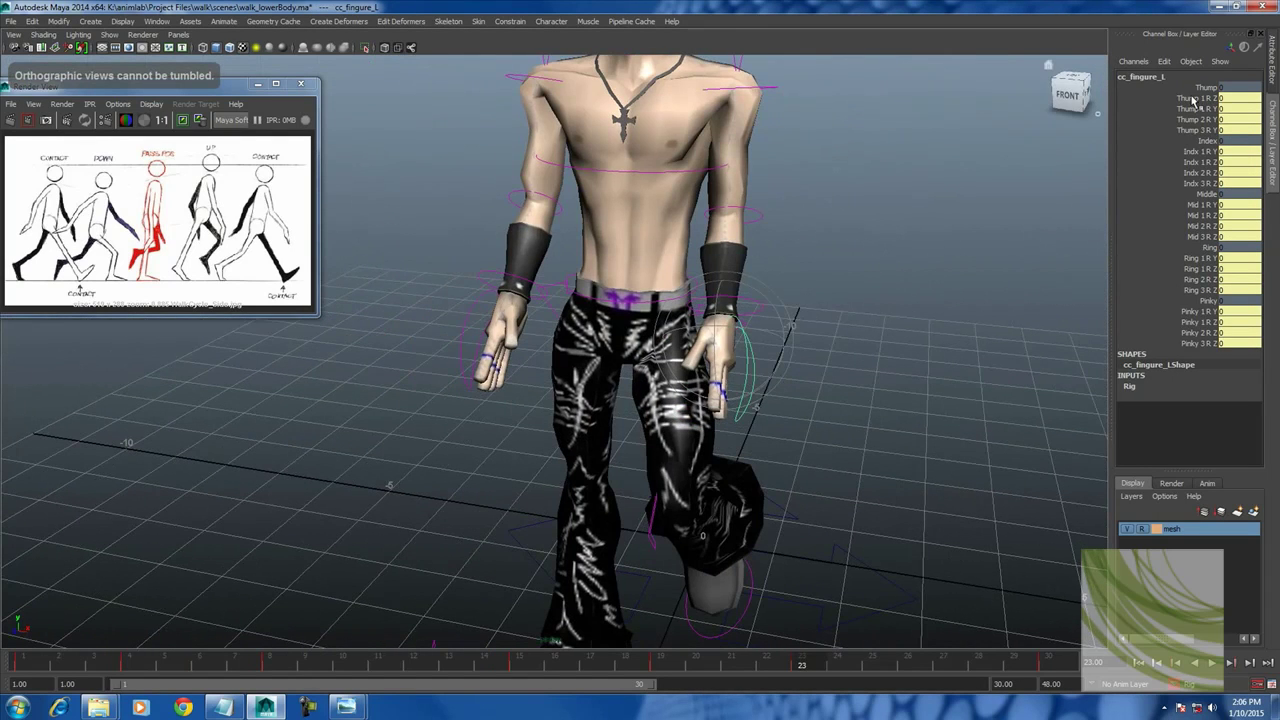
pyautogui.moveTo(1197, 98); pyautogui.dragTo(1197, 130)
pyautogui.moveTo(988, 191)
pyautogui.mouseDown(button='middle')
pyautogui.moveTo(920, 185)
pyautogui.moveTo(971, 208)
pyautogui.mouseUp(button='middle')
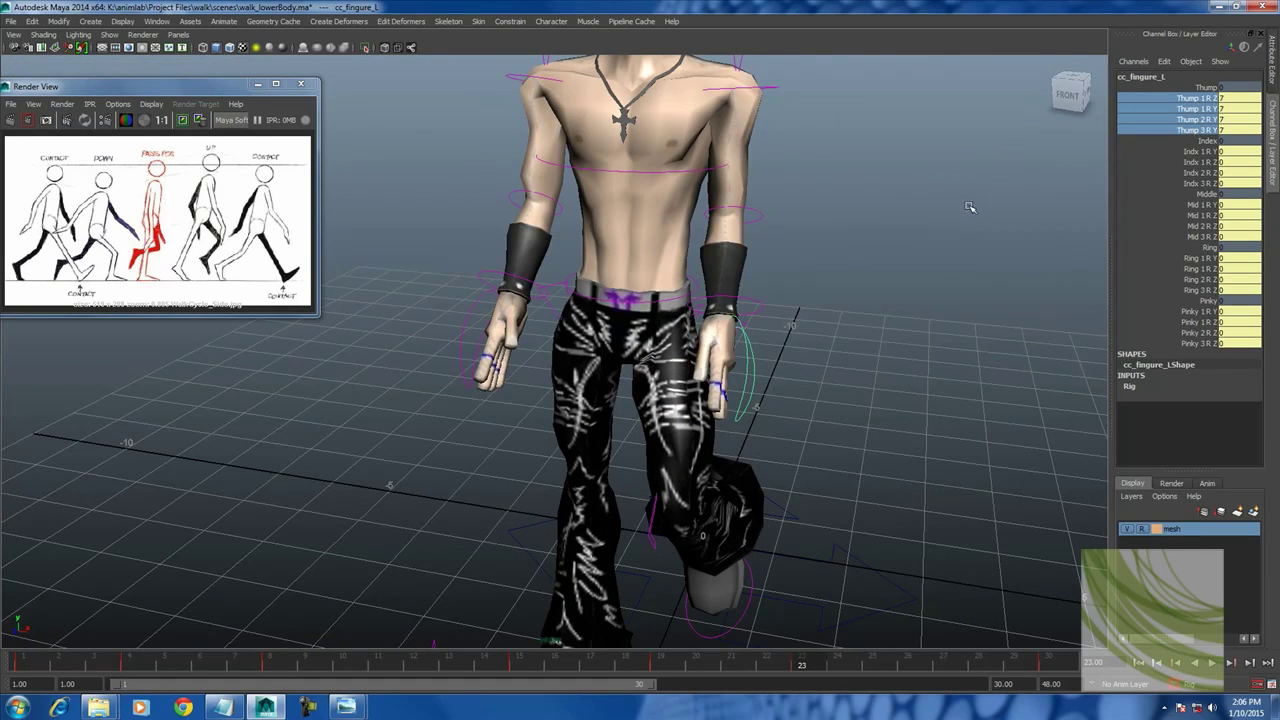
pyautogui.click(1200, 120)
pyautogui.moveTo(1200, 120); pyautogui.dragTo(1200, 130)
pyautogui.moveTo(991, 183); pyautogui.dragTo(1093, 189, button='middle')
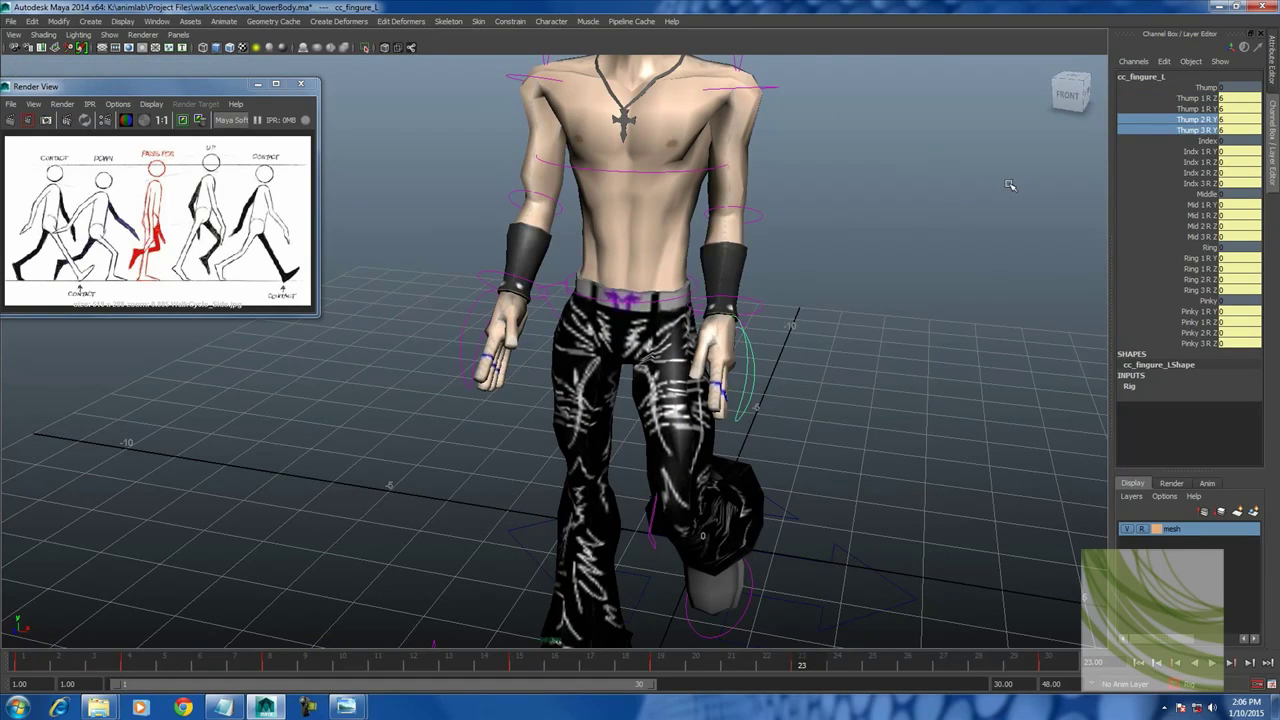
# Try curling the left index through pinky fingers to -18.8, then undo it.
pyautogui.keyDown('alt'); pyautogui.moveTo(846, 264); pyautogui.dragTo(704, 338); pyautogui.keyUp('alt')
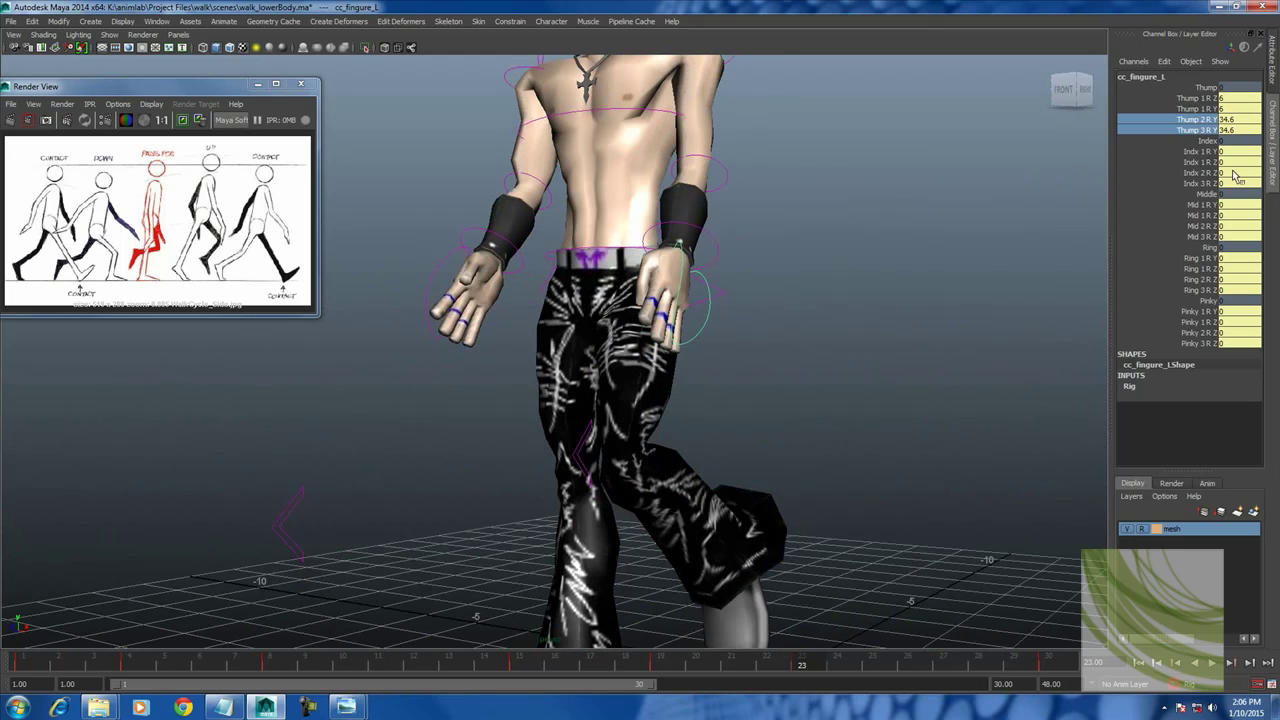
pyautogui.moveTo(1200, 151); pyautogui.dragTo(1200, 183)
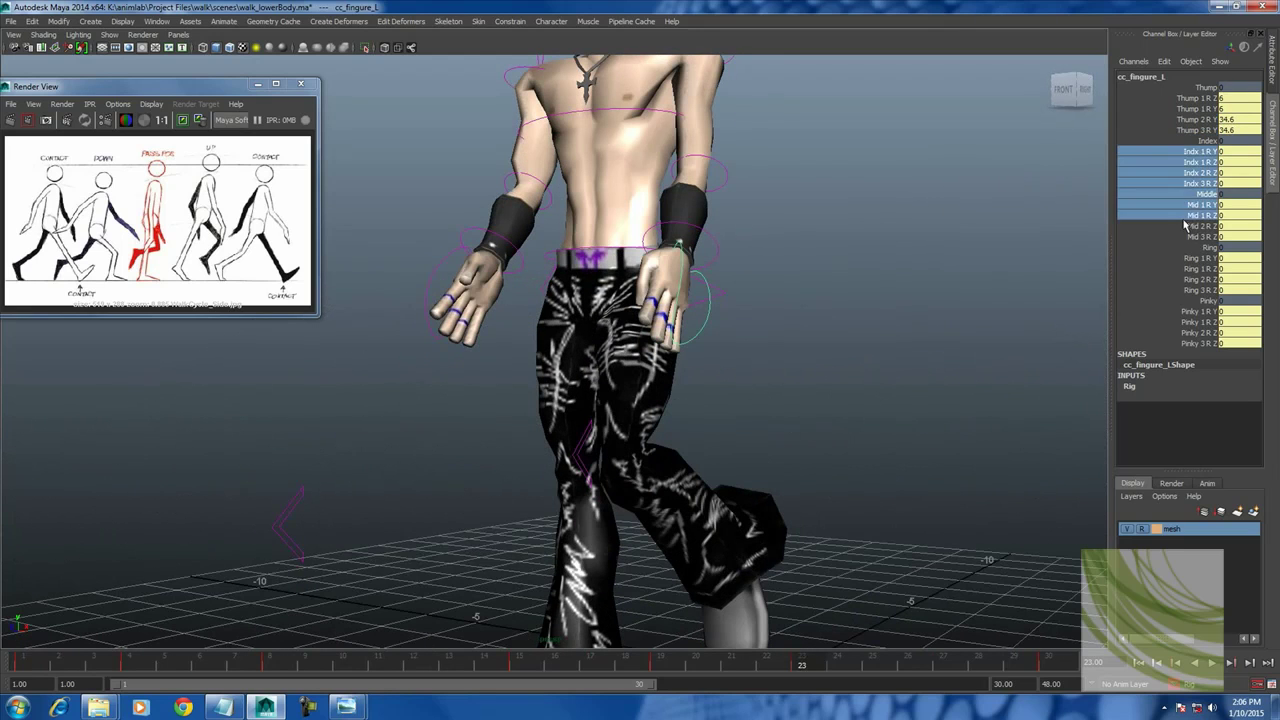
pyautogui.keyDown('shift'); pyautogui.click(1183, 340); pyautogui.keyUp('shift')
pyautogui.moveTo(1081, 319); pyautogui.dragTo(752, 280, button='middle')
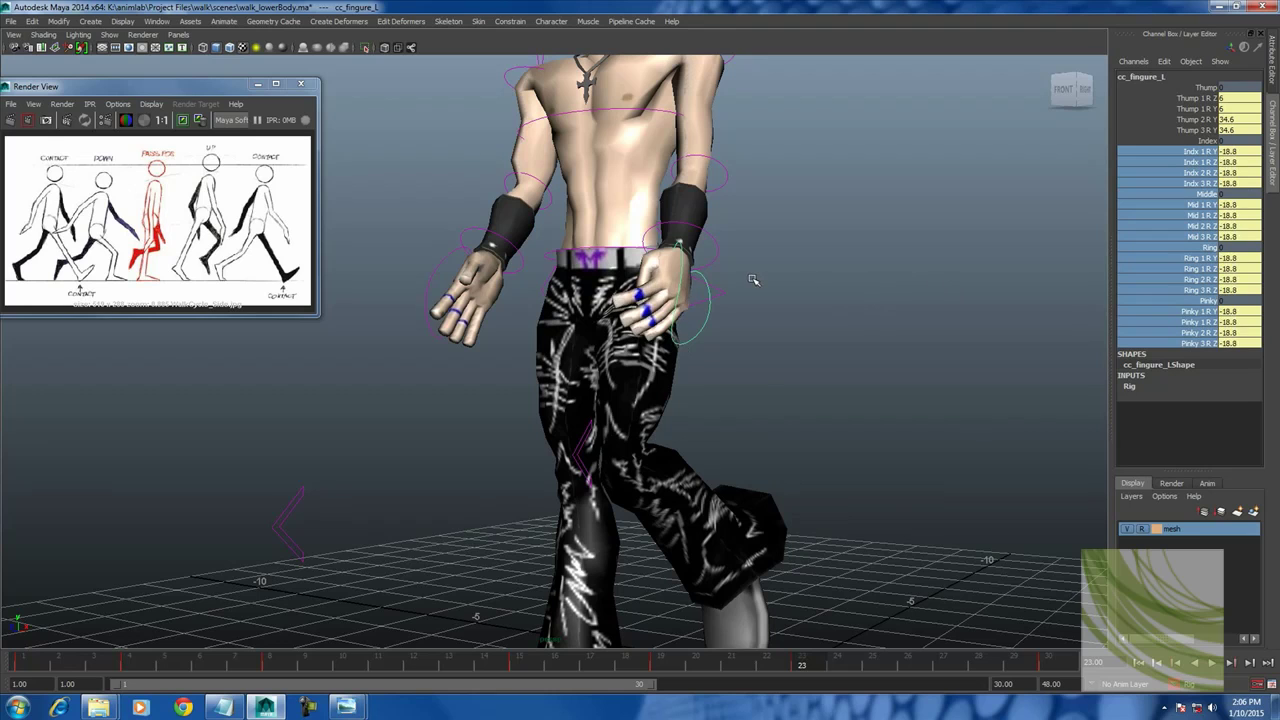
pyautogui.keyDown('alt'); pyautogui.moveTo(740, 276); pyautogui.dragTo(746, 246); pyautogui.keyUp('alt')
pyautogui.hotkey('ctrl', 'z')
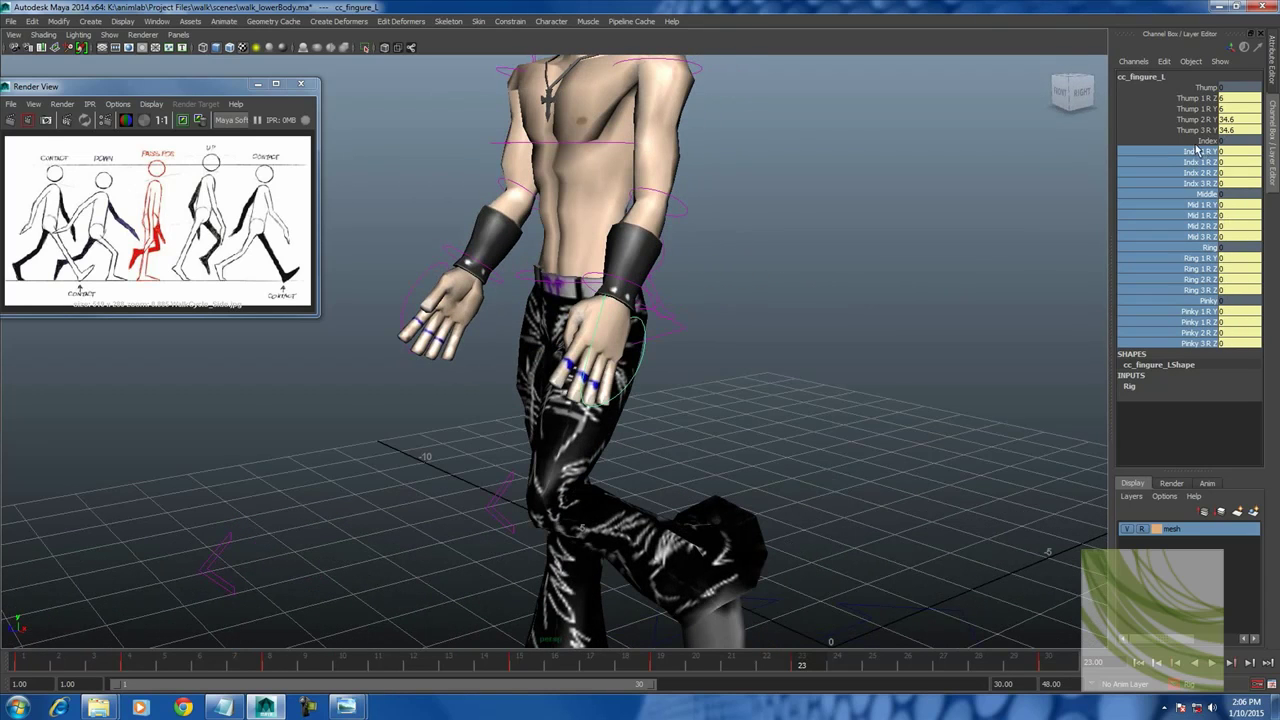
# Curl the left index, middle, ring and pinky Z rotations to -21.6.
pyautogui.click(1199, 147)
pyautogui.moveTo(1201, 162); pyautogui.dragTo(1213, 237)
pyautogui.keyDown('ctrl'); pyautogui.click(1201, 183); pyautogui.keyUp('ctrl')
pyautogui.keyDown('ctrl'); pyautogui.click(1212, 269); pyautogui.keyUp('ctrl')
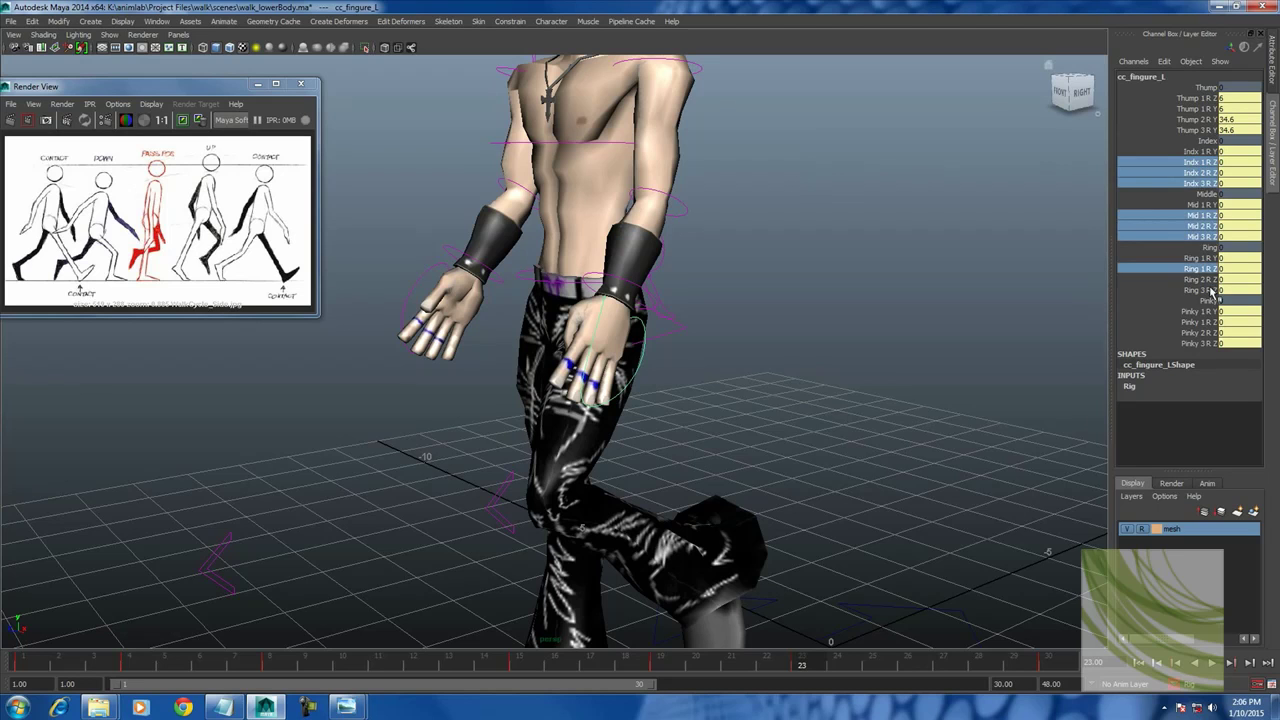
pyautogui.keyDown('shift'); pyautogui.click(1211, 290); pyautogui.keyUp('shift')
pyautogui.keyDown('ctrl'); pyautogui.moveTo(1212, 322); pyautogui.dragTo(1212, 343); pyautogui.keyUp('ctrl')
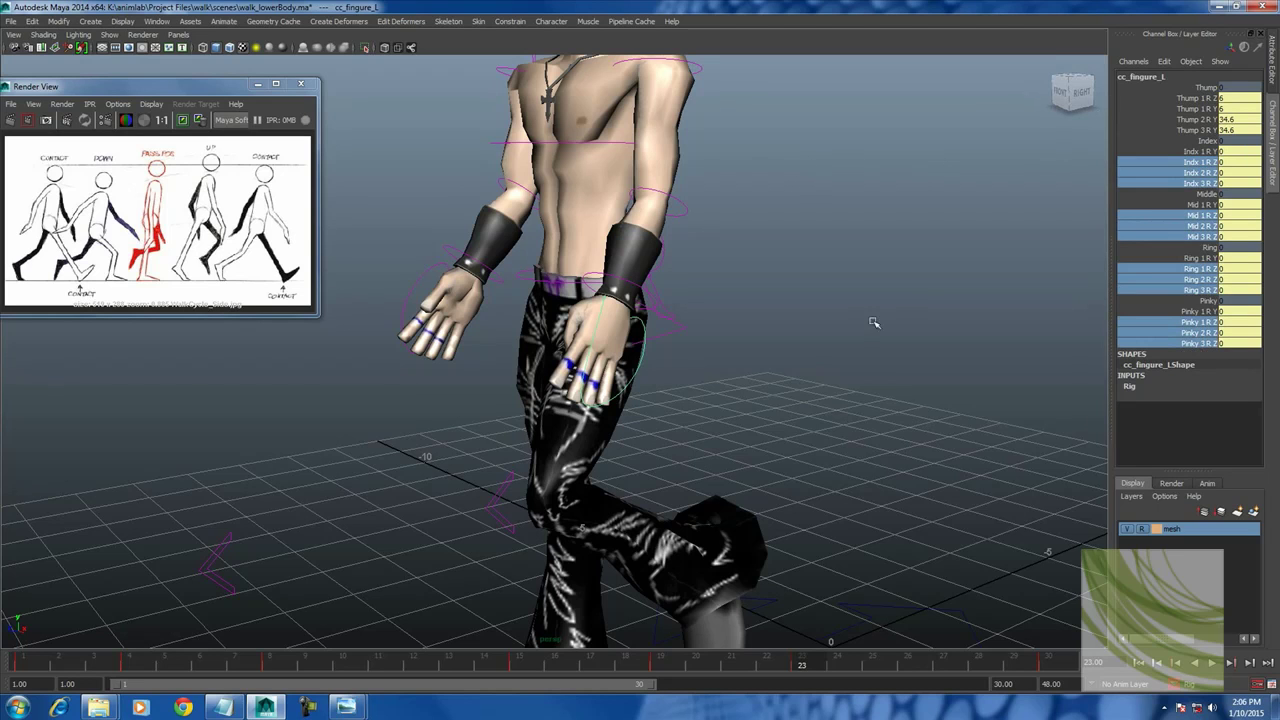
pyautogui.moveTo(874, 322); pyautogui.dragTo(730, 320, button='middle')
pyautogui.moveTo(730, 320)
pyautogui.keyDown('alt'); pyautogui.mouseDown()
pyautogui.moveTo(826, 319)
pyautogui.moveTo(752, 288)
pyautogui.mouseUp(); pyautogui.keyUp('alt')
# Select cc_fingure_R and curl its index, middle, ring and pinky Z rotations to 30.1.
pyautogui.click(550, 298)
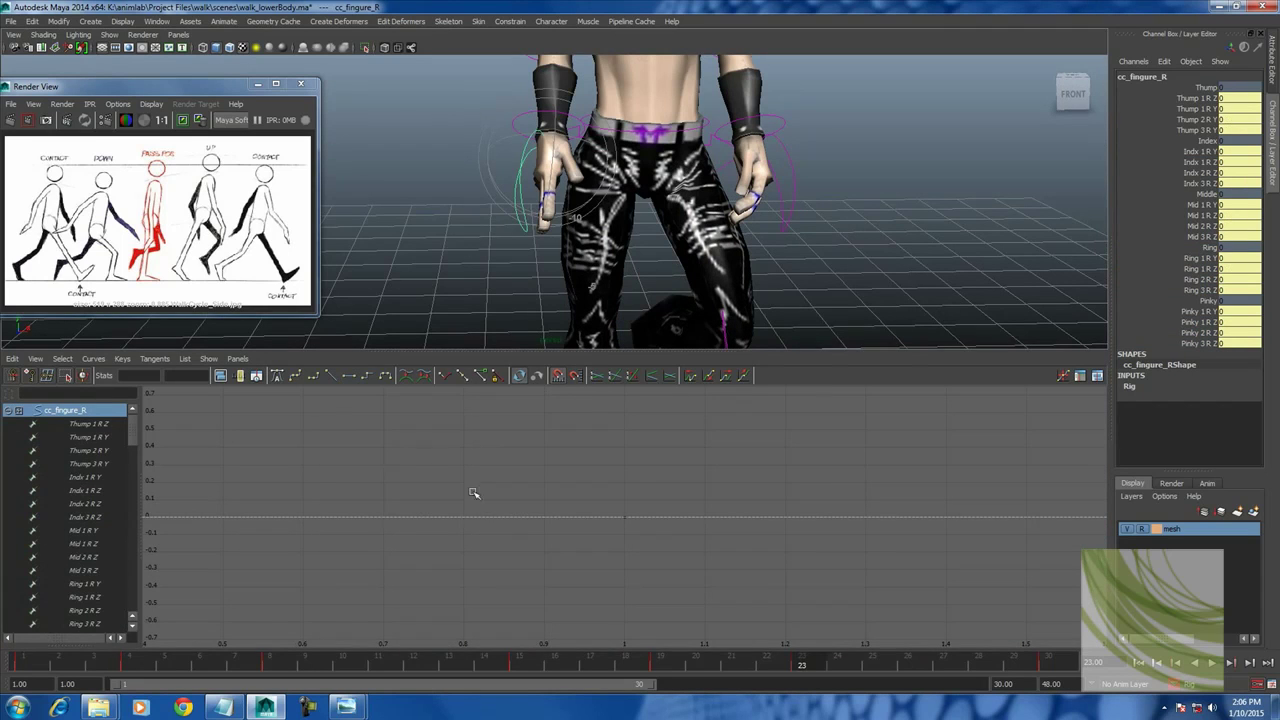
pyautogui.moveTo(1208, 108); pyautogui.dragTo(1200, 184)
pyautogui.keyDown('ctrl'); pyautogui.moveTo(1208, 134); pyautogui.dragTo(1208, 108); pyautogui.keyUp('ctrl')
pyautogui.keyDown('ctrl'); pyautogui.click(1207, 98); pyautogui.keyUp('ctrl')
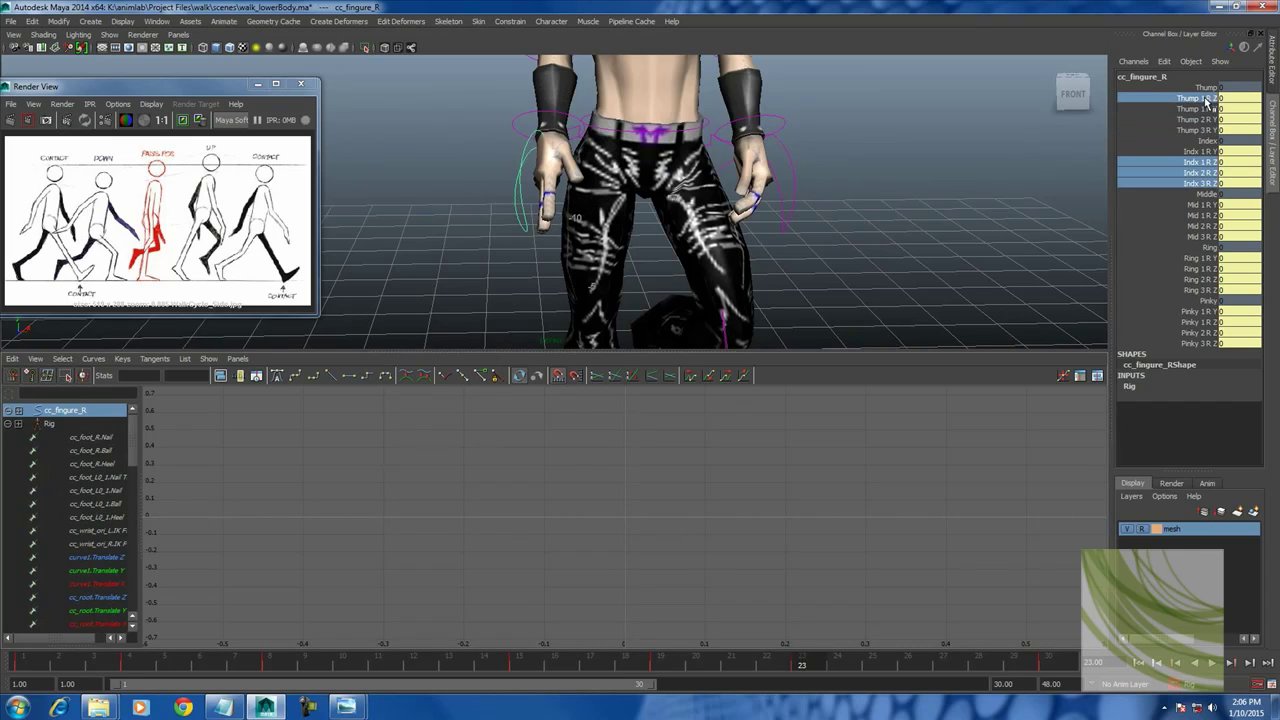
pyautogui.keyDown('ctrl'); pyautogui.moveTo(1206, 216); pyautogui.dragTo(1197, 343); pyautogui.keyUp('ctrl')
pyautogui.moveTo(763, 224)
pyautogui.mouseDown(button='middle')
pyautogui.moveTo(858, 216)
pyautogui.moveTo(920, 229)
pyautogui.mouseUp(button='middle')
# Set the right thumb's first joint Z rotation to 5.1 and its Y rotations to -4.8.
pyautogui.click(1196, 98)
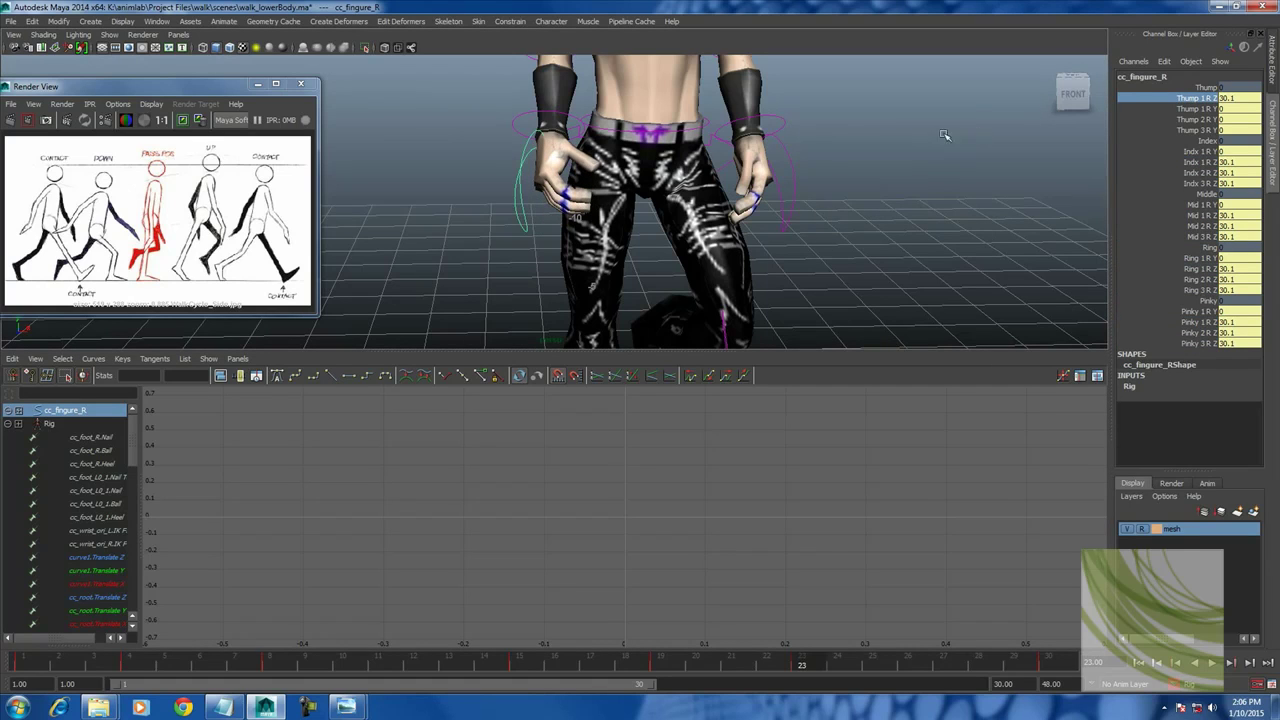
pyautogui.moveTo(945, 136); pyautogui.dragTo(797, 131, button='middle')
pyautogui.moveTo(1199, 108); pyautogui.dragTo(1199, 131)
pyautogui.moveTo(979, 127); pyautogui.dragTo(948, 118, button='middle')
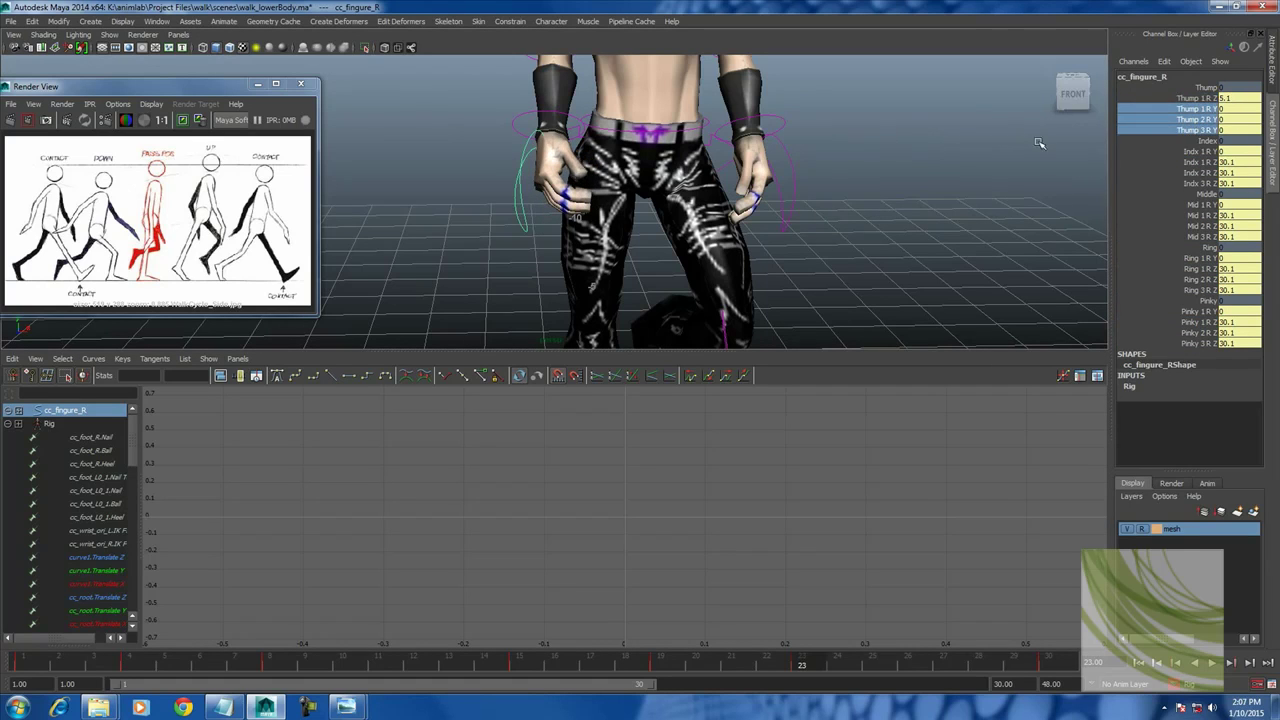
pyautogui.press('space')
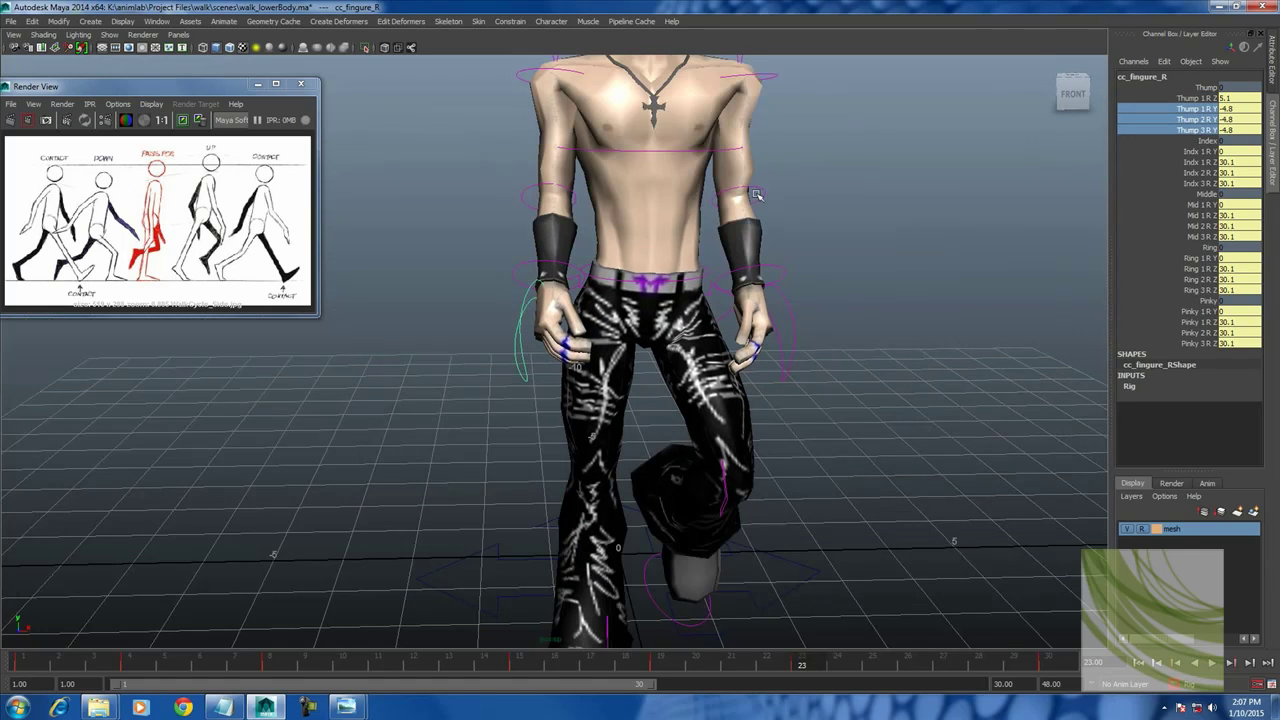
# Select cc_wrist_ori_L, go to frame 8, and try a wrist rotation before undoing it.
pyautogui.click(784, 280)
pyautogui.click(800, 271)
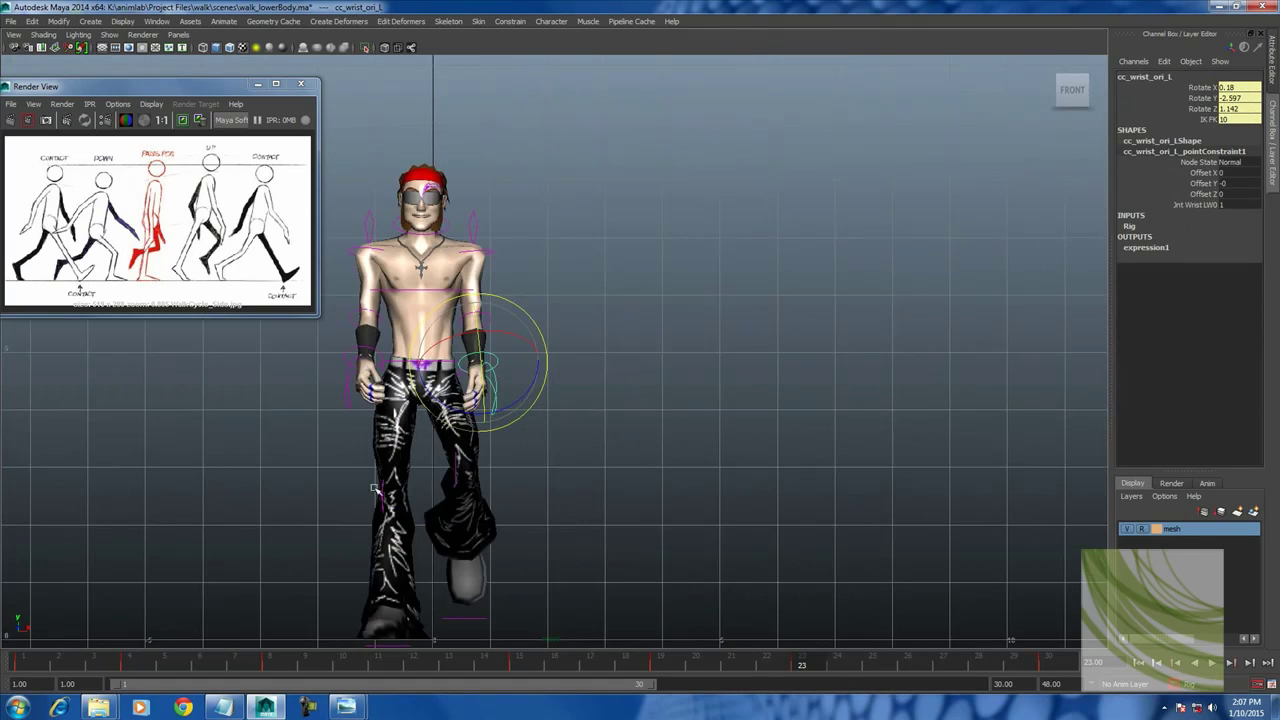
pyautogui.click(28, 668)
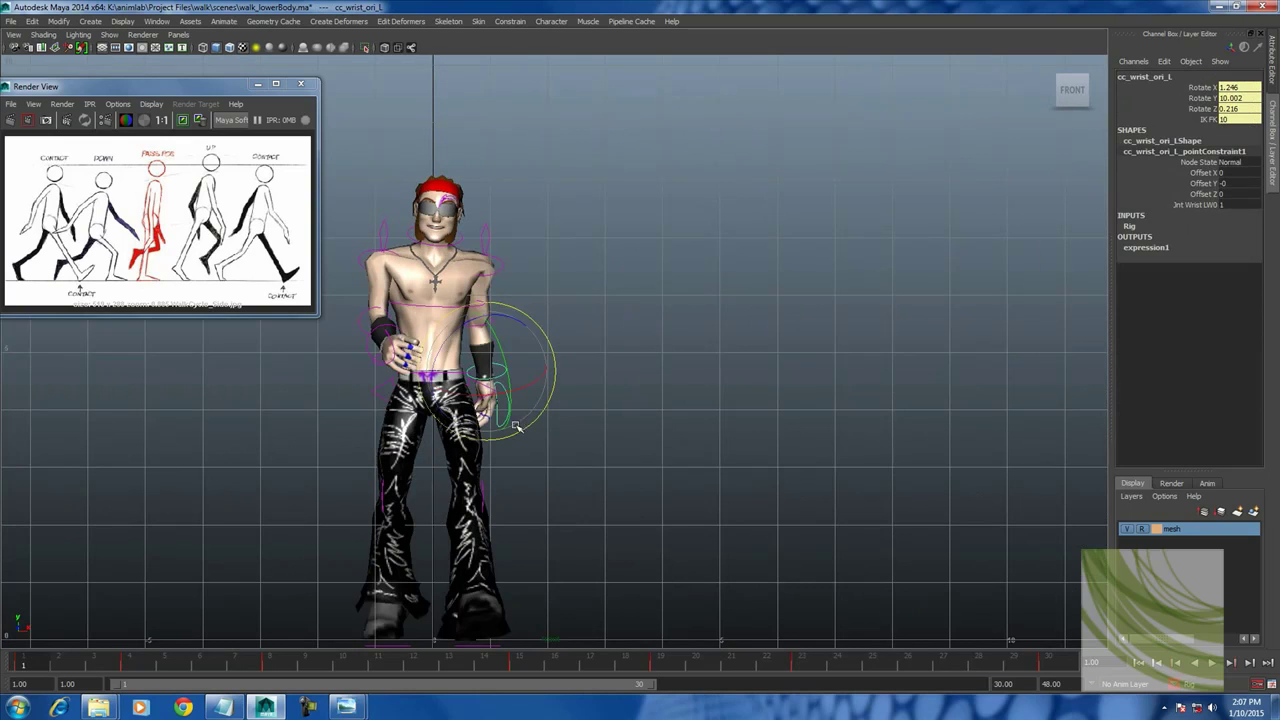
pyautogui.click(268, 664)
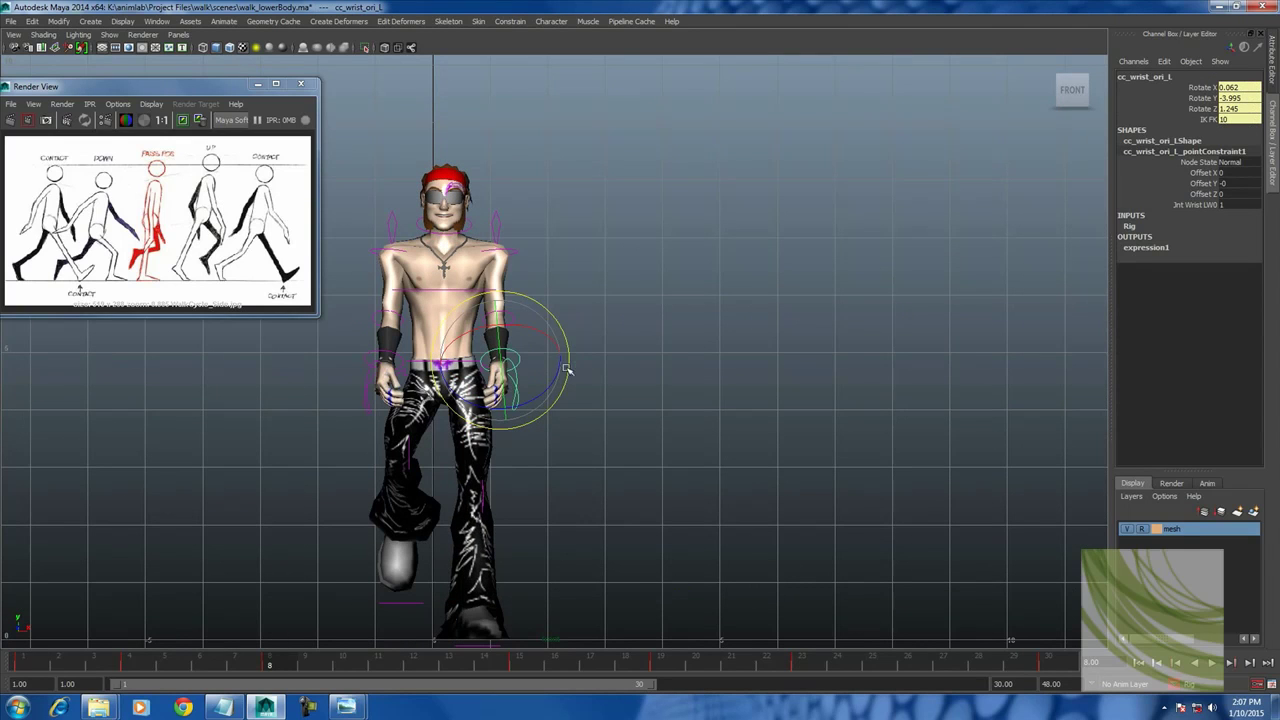
pyautogui.moveTo(556, 322)
pyautogui.mouseDown()
pyautogui.moveTo(534, 305)
pyautogui.moveTo(520, 255)
pyautogui.mouseUp()
pyautogui.hotkey('ctrl', 'z')
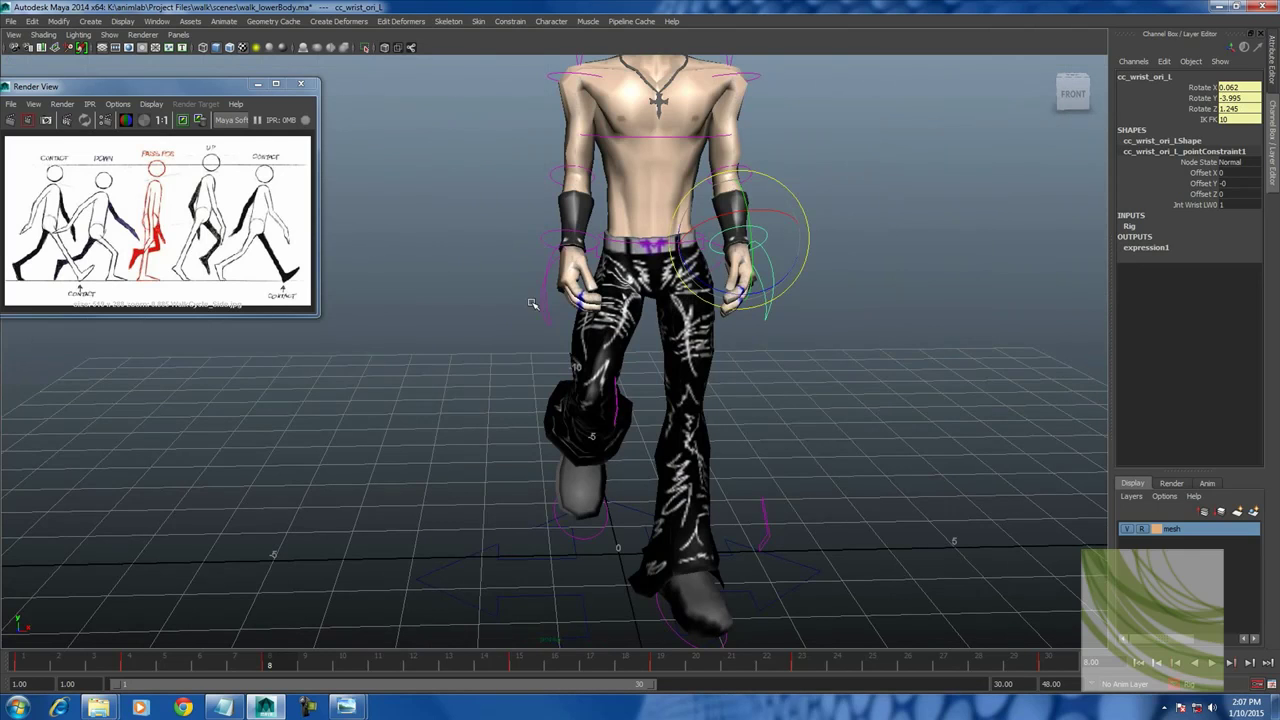
# Switch to the Right side view and zoom in on the character's arm.
pyautogui.press('space')
pyautogui.scroll(-5, 733, 251)
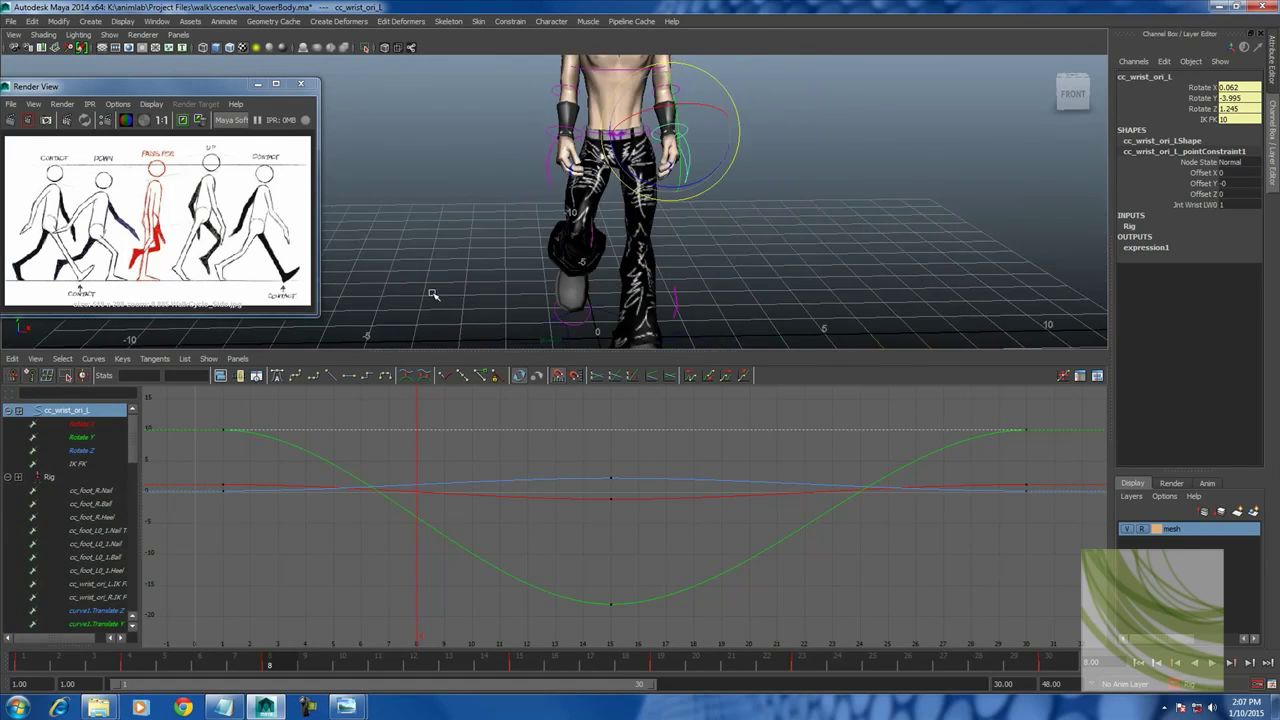
pyautogui.press('space')
pyautogui.moveTo(560, 300); pyautogui.dragTo(375, 313)
pyautogui.keyDown('alt'); pyautogui.moveTo(375, 313); pyautogui.dragTo(766, 406, button='right'); pyautogui.keyUp('alt')
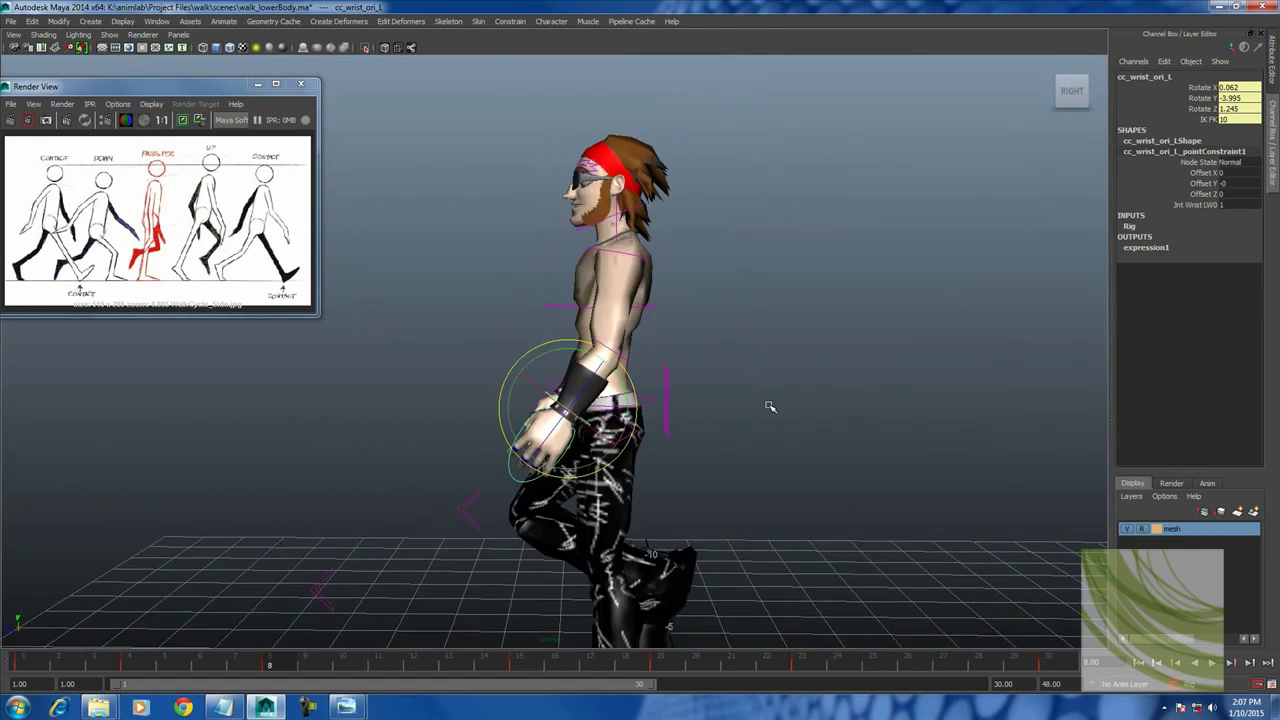
# Select cc_shldr_L and display its Rotate X, Y and Z curves in the Graph Editor.
pyautogui.click(823, 355)
pyautogui.click(680, 354)
pyautogui.click(655, 260)
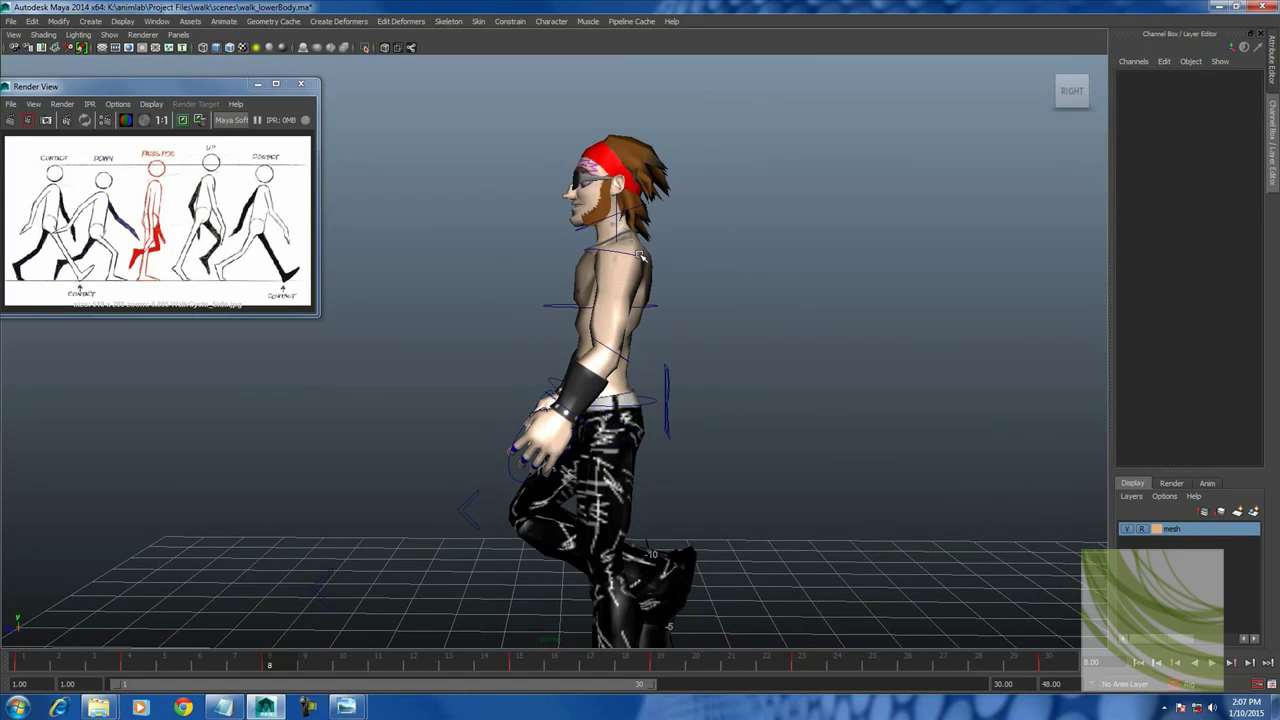
pyautogui.click(686, 258)
pyautogui.press('space')
pyautogui.moveTo(100, 464); pyautogui.dragTo(167, 477)
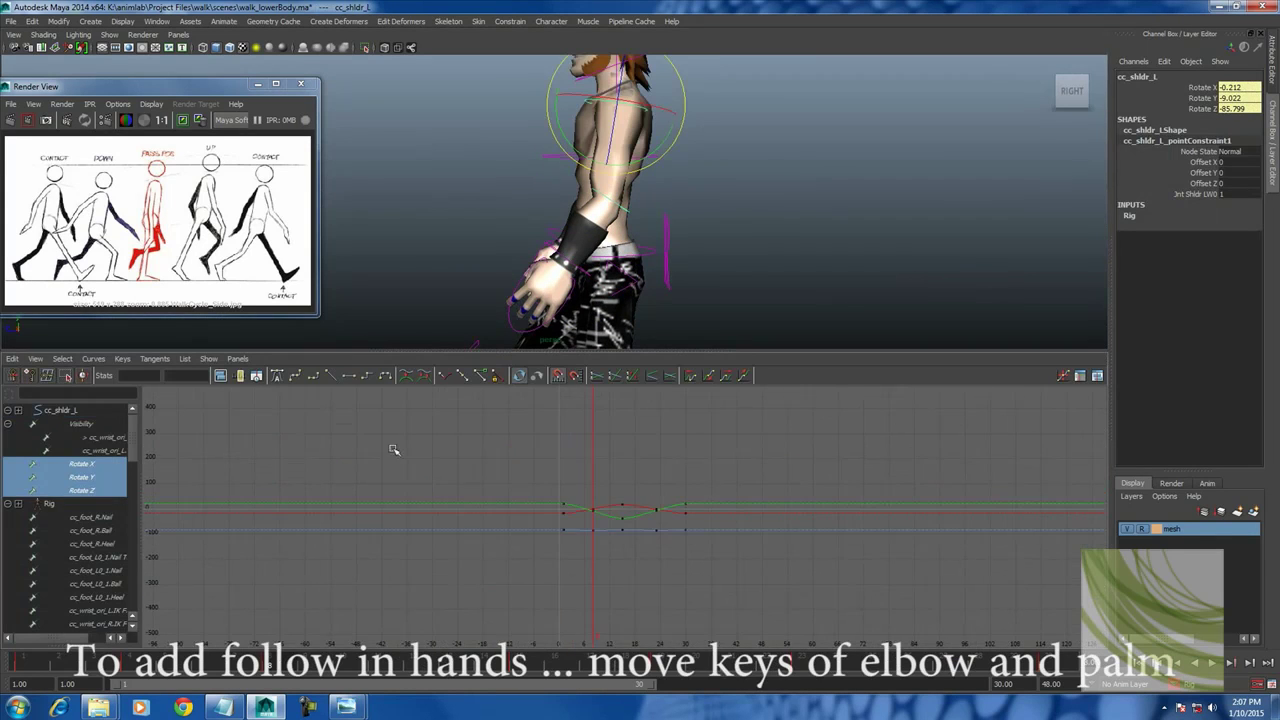
# Shift cc_elbw_L's Rotate Y keys one frame later in the Graph Editor.
pyautogui.click(621, 205)
pyautogui.moveTo(553, 413)
pyautogui.keyDown('alt'); pyautogui.mouseDown(button='right')
pyautogui.moveTo(469, 494)
pyautogui.moveTo(201, 466)
pyautogui.mouseUp(button='right'); pyautogui.keyUp('alt')
pyautogui.click(80, 464)
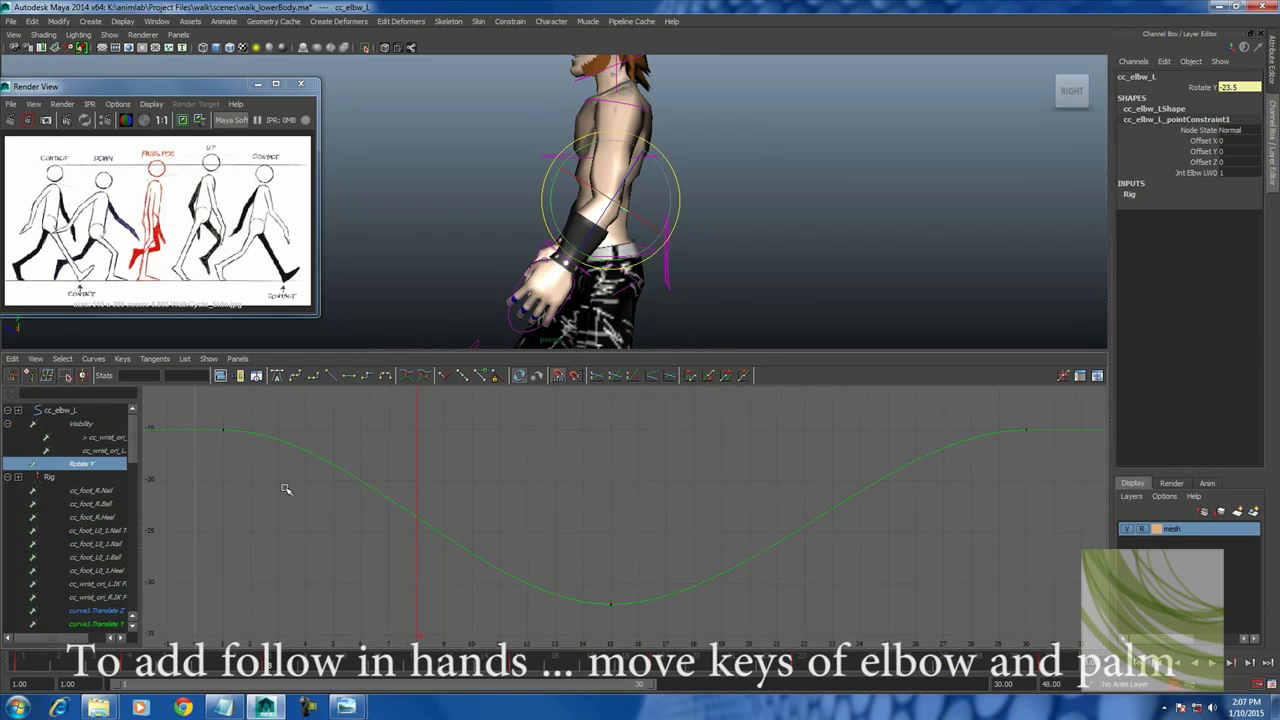
pyautogui.moveTo(270, 422); pyautogui.dragTo(826, 626)
pyautogui.press('f')
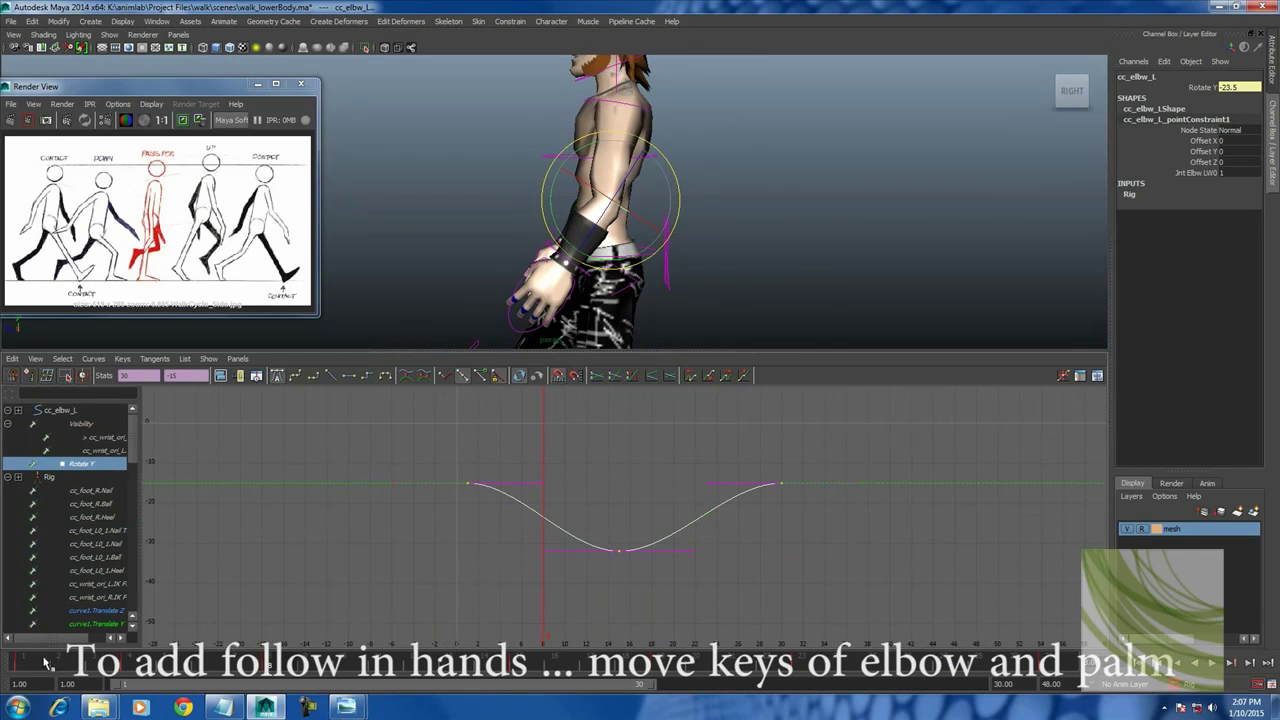
pyautogui.click(45, 663)
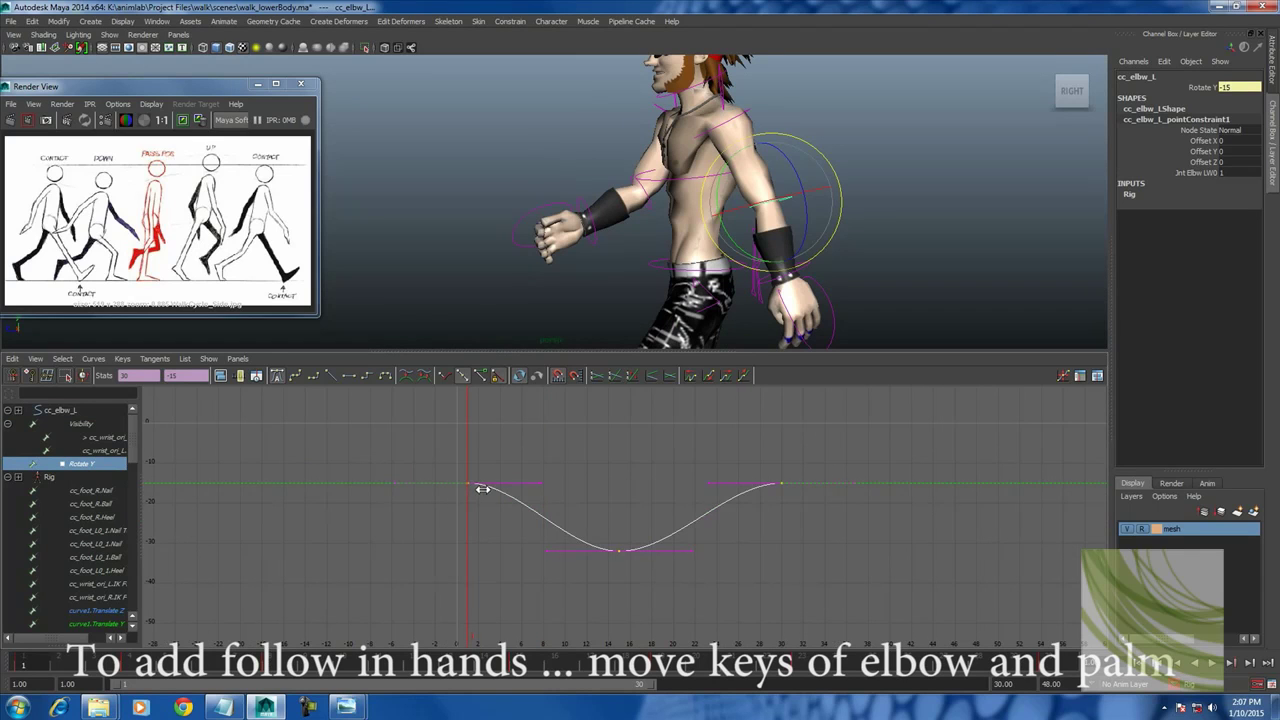
pyautogui.keyDown('shift'); pyautogui.moveTo(482, 489); pyautogui.dragTo(487, 490, button='middle'); pyautogui.keyUp('shift')
pyautogui.moveTo(410, 456); pyautogui.dragTo(500, 500)
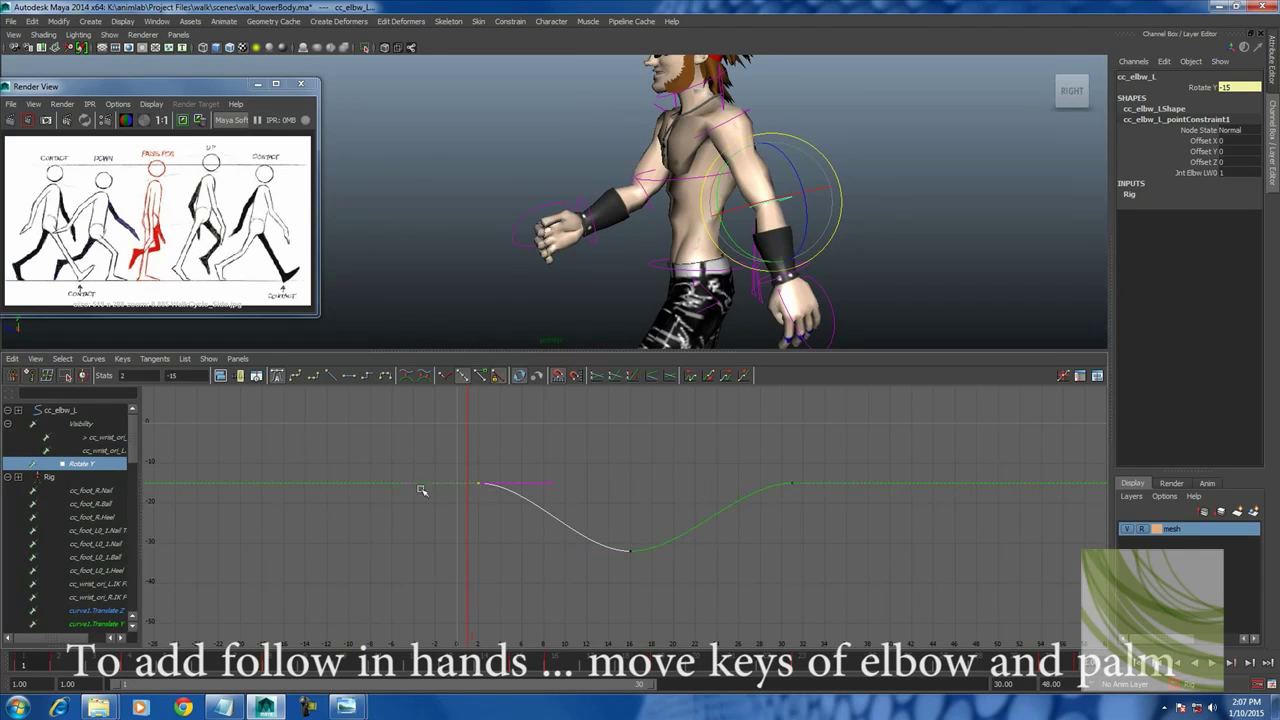
# Shift cc_elbw_R's Rotate Y keys one frame later, then select cc_wrist_ori_R.
pyautogui.click(652, 208)
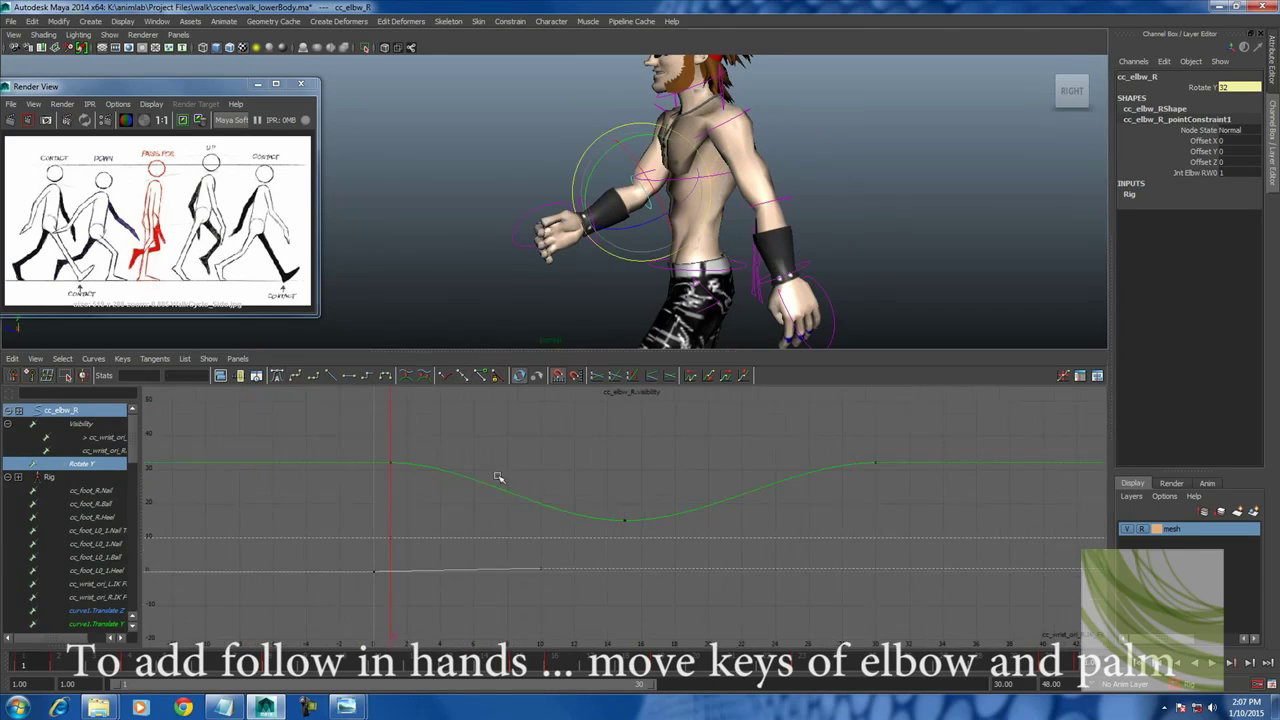
pyautogui.click(116, 460)
pyautogui.moveTo(230, 417)
pyautogui.mouseDown()
pyautogui.moveTo(211, 438)
pyautogui.moveTo(1075, 612)
pyautogui.mouseUp()
pyautogui.click(205, 635)
pyautogui.click(58, 663)
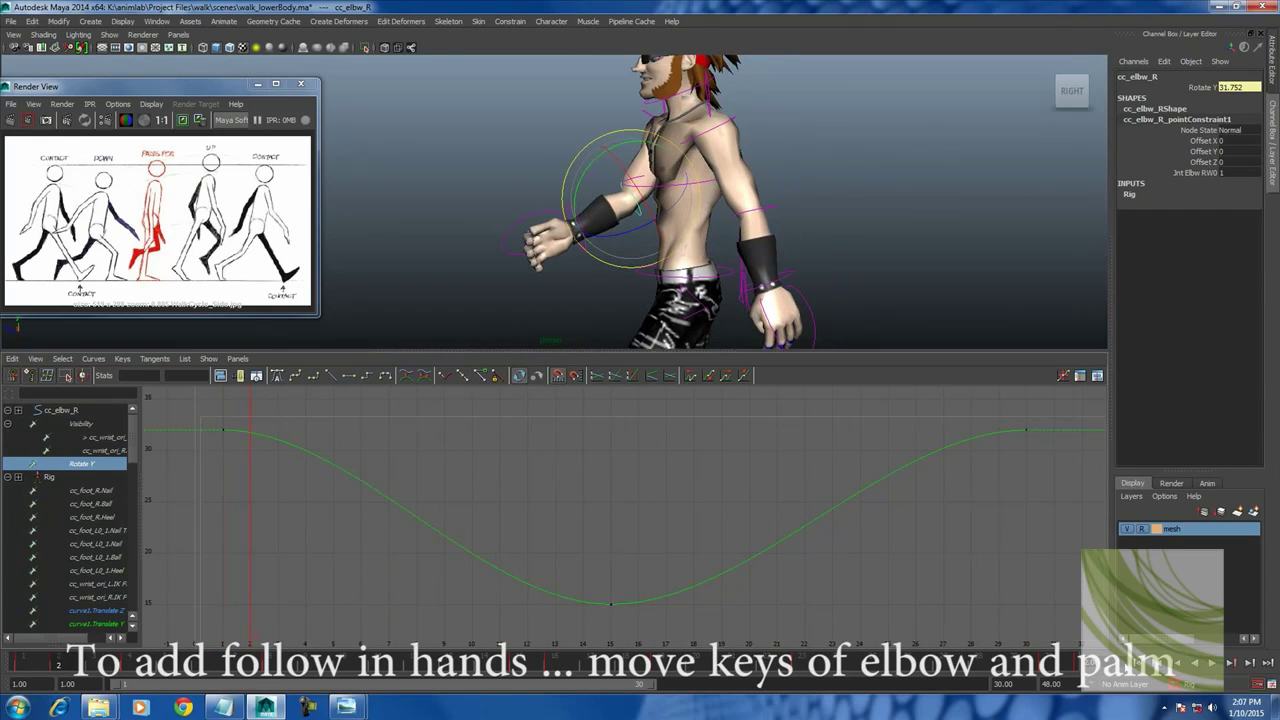
pyautogui.moveTo(551, 517); pyautogui.dragTo(565, 520, button='middle')
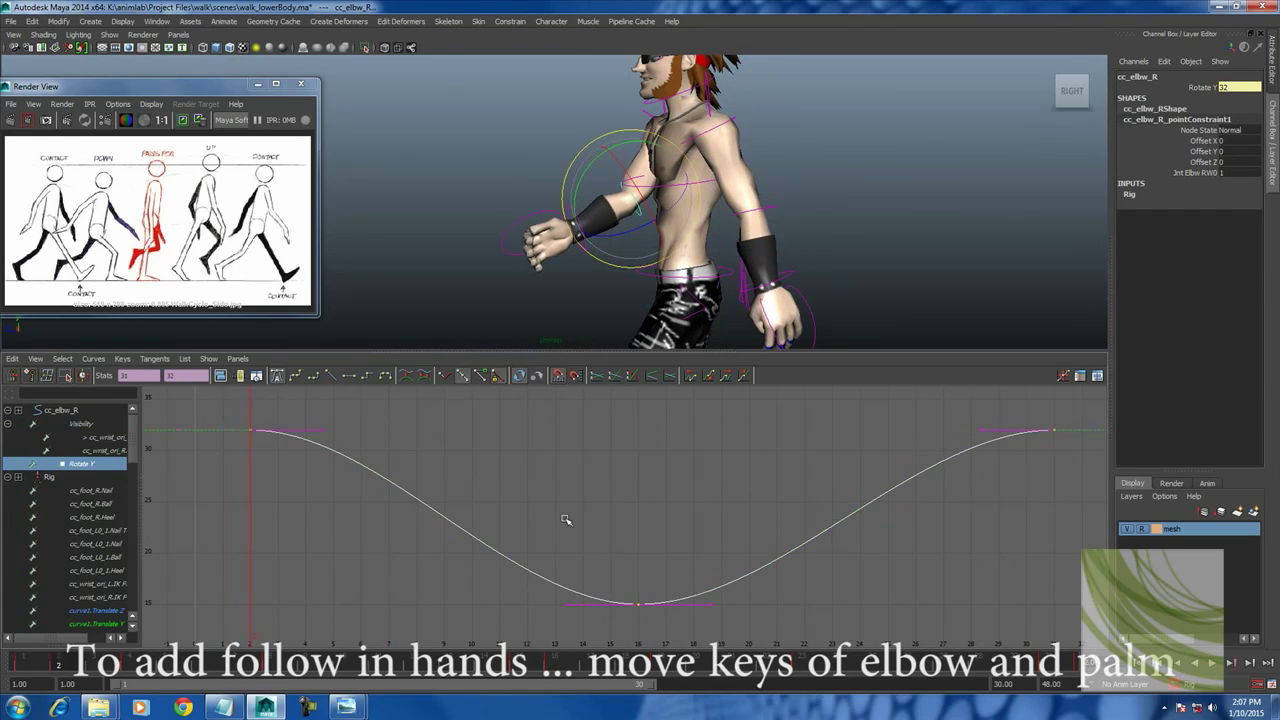
pyautogui.click(495, 250)
pyautogui.click(520, 240)
# Select all the wrist's Rotate X, Y and Z keys and shift them later in time.
pyautogui.moveTo(82, 424); pyautogui.dragTo(115, 452)
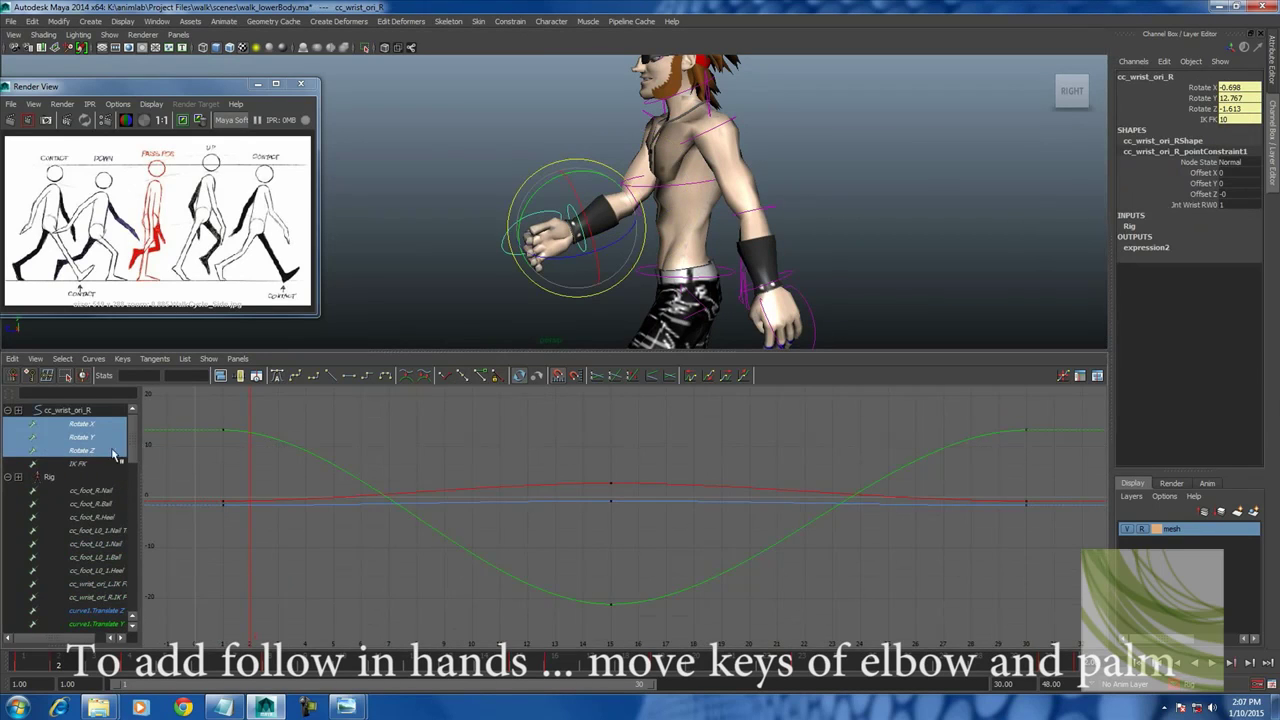
pyautogui.press('a')
pyautogui.moveTo(397, 441); pyautogui.dragTo(800, 565)
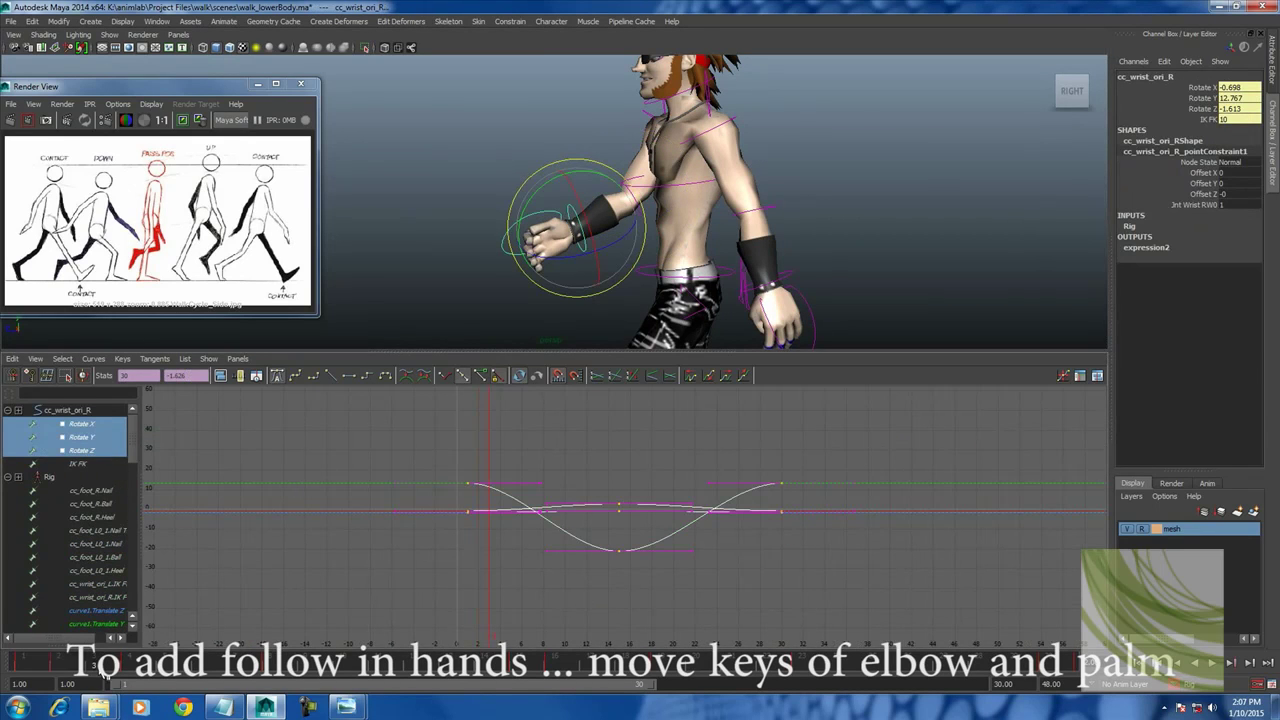
pyautogui.keyDown('shift'); pyautogui.moveTo(485, 514); pyautogui.dragTo(500, 515, button='middle'); pyautogui.keyUp('shift')
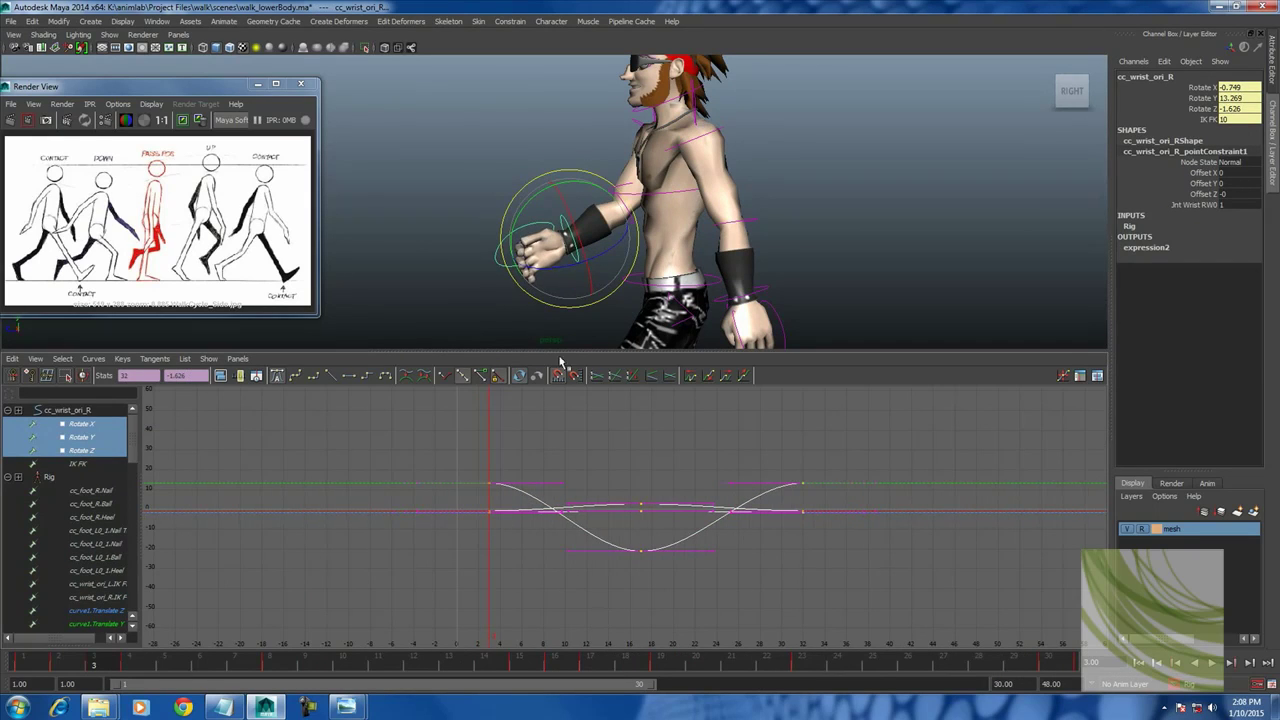
# Shift the left wrist control's rotation keys one frame later, then select the right wrist control.
pyautogui.click(748, 293)
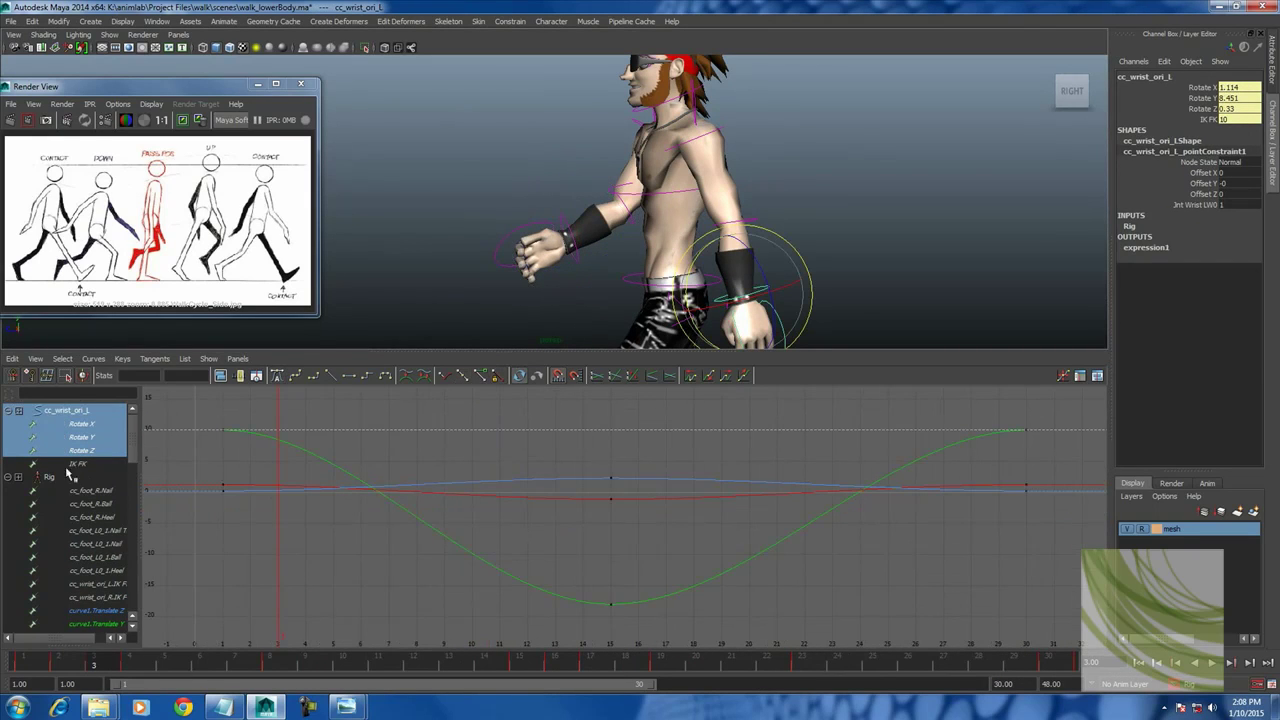
pyautogui.press('f')
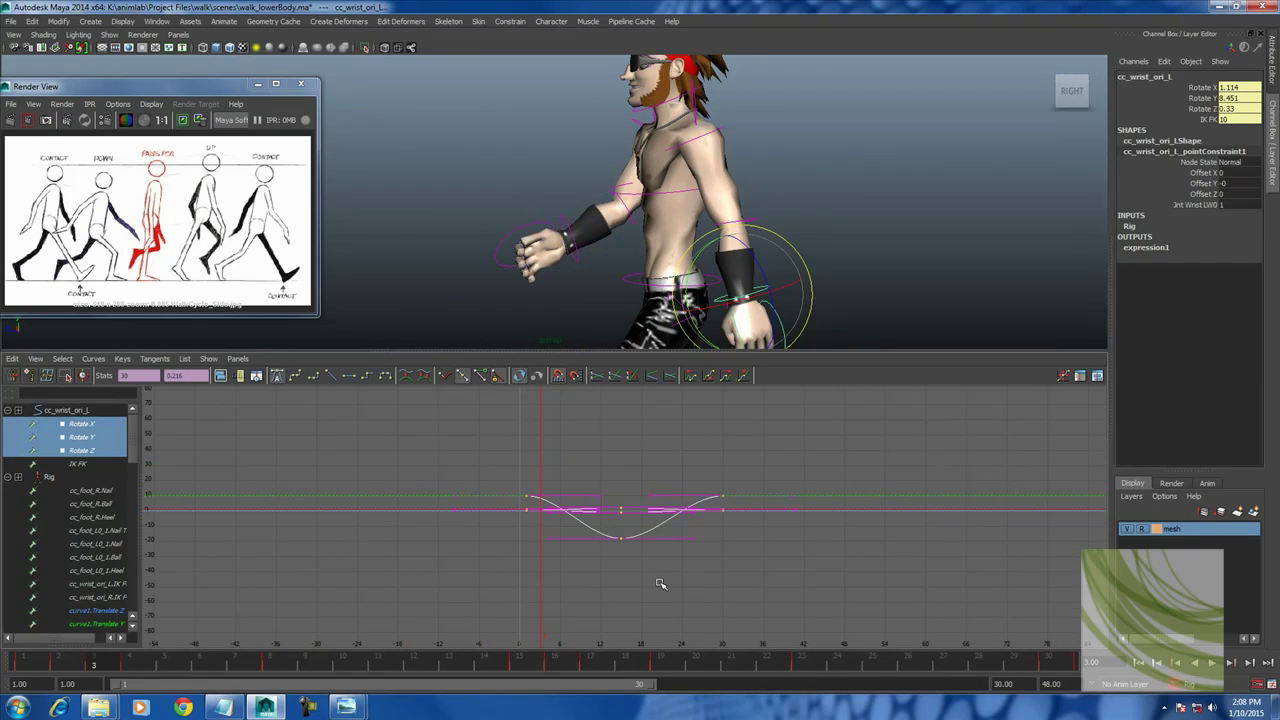
pyautogui.keyDown('shift'); pyautogui.moveTo(660, 583); pyautogui.dragTo(673, 583, button='middle'); pyautogui.keyUp('shift')
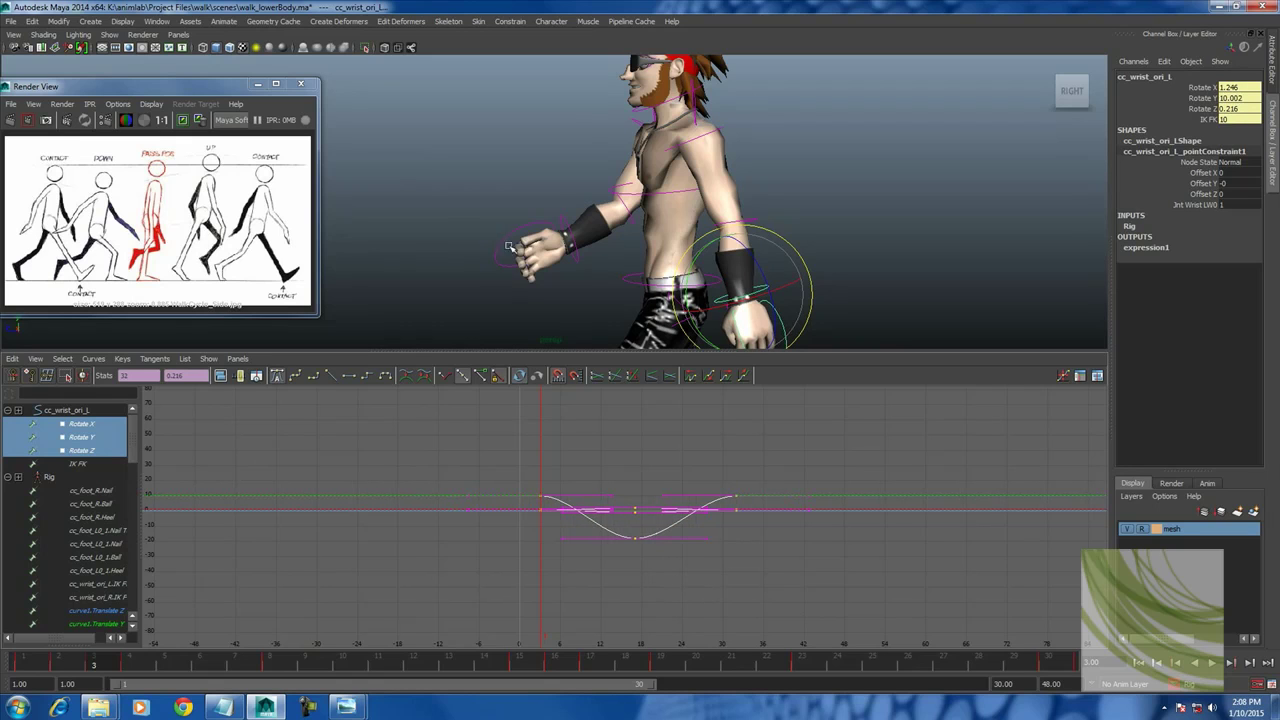
pyautogui.click(80, 463)
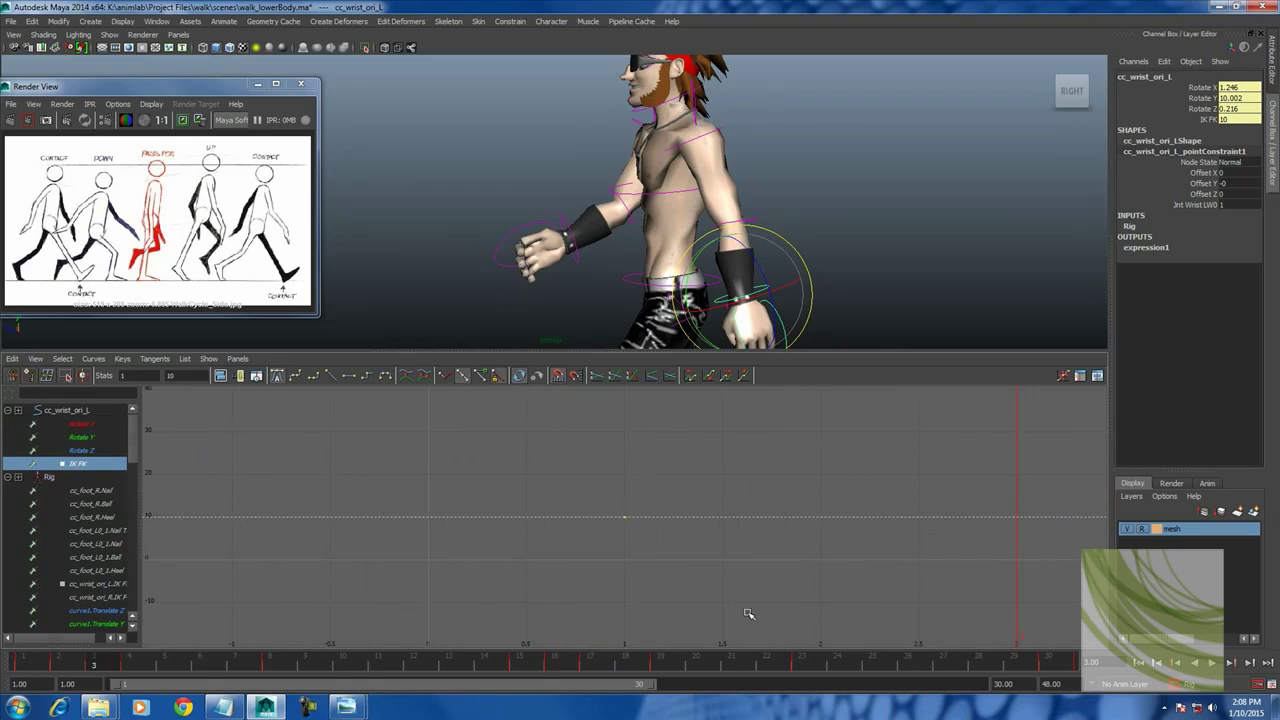
pyautogui.click(492, 258)
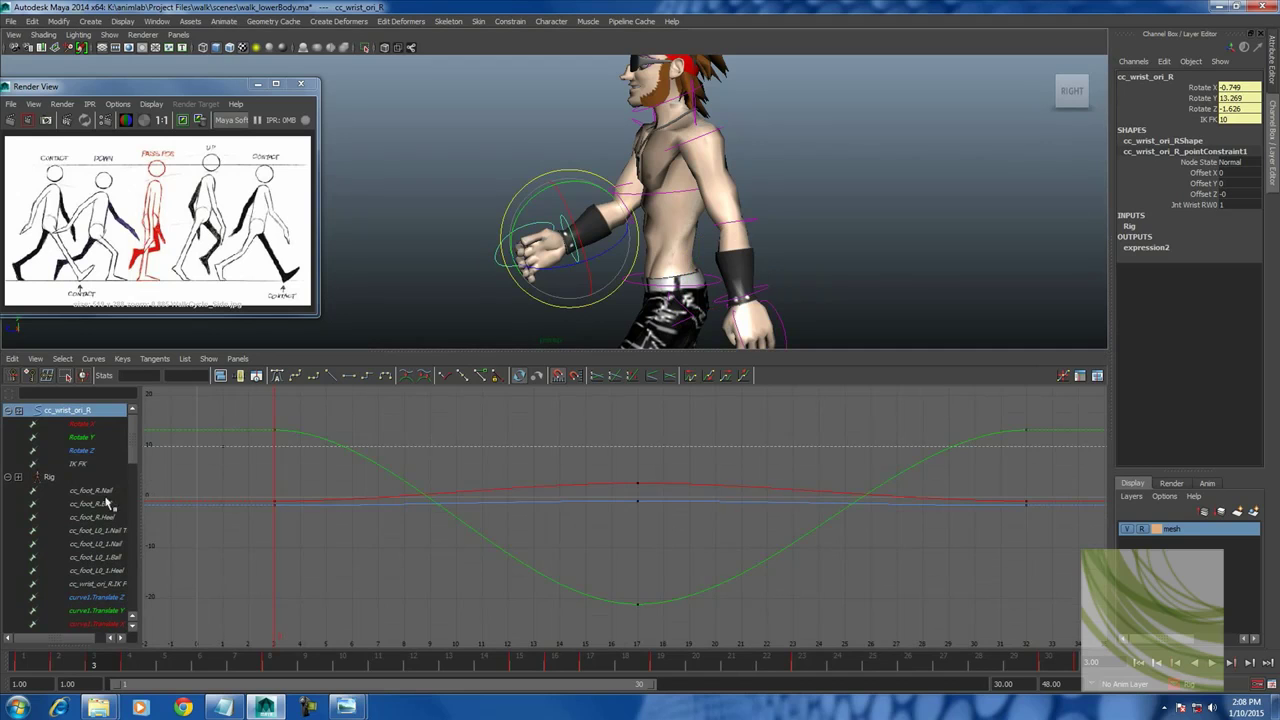
pyautogui.click(100, 466)
# Check the character from a three-quarter view, then select every key on the Rig's curves.
pyautogui.press('space')
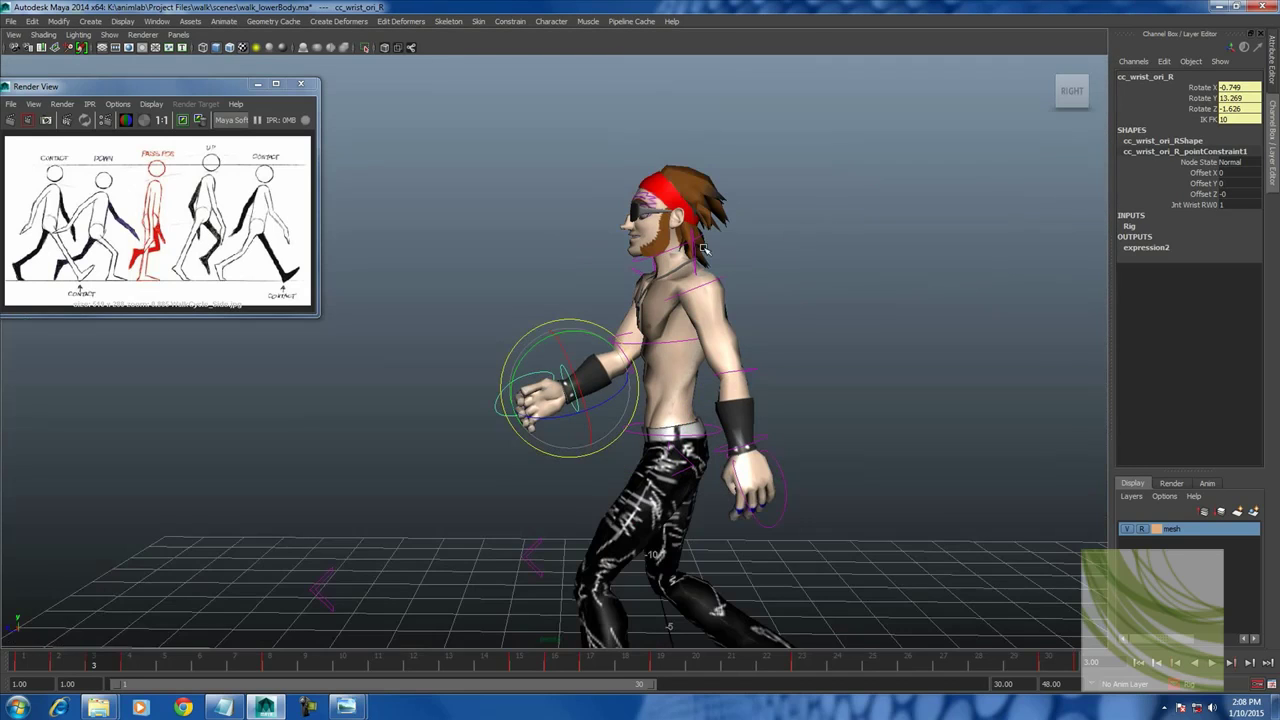
pyautogui.moveTo(703, 249)
pyautogui.keyDown('alt'); pyautogui.mouseDown()
pyautogui.moveTo(731, 311)
pyautogui.moveTo(849, 417)
pyautogui.moveTo(749, 515)
pyautogui.mouseUp(); pyautogui.keyUp('alt')
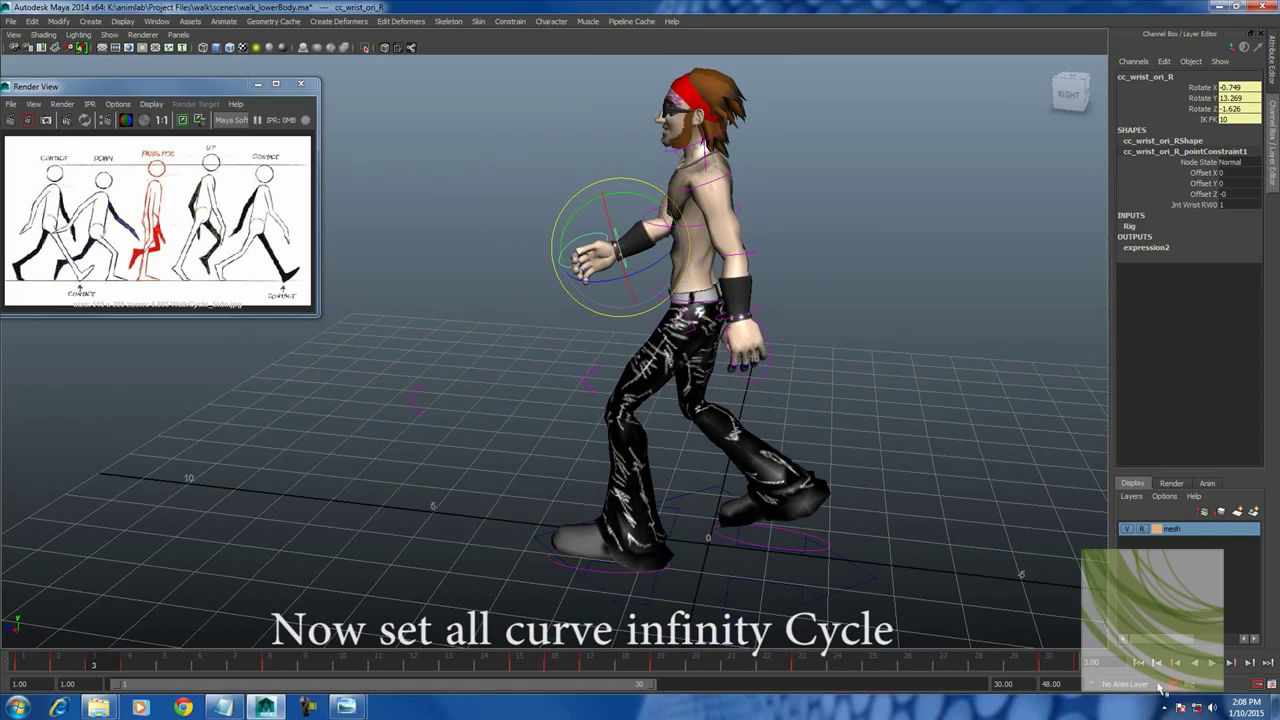
pyautogui.press('space')
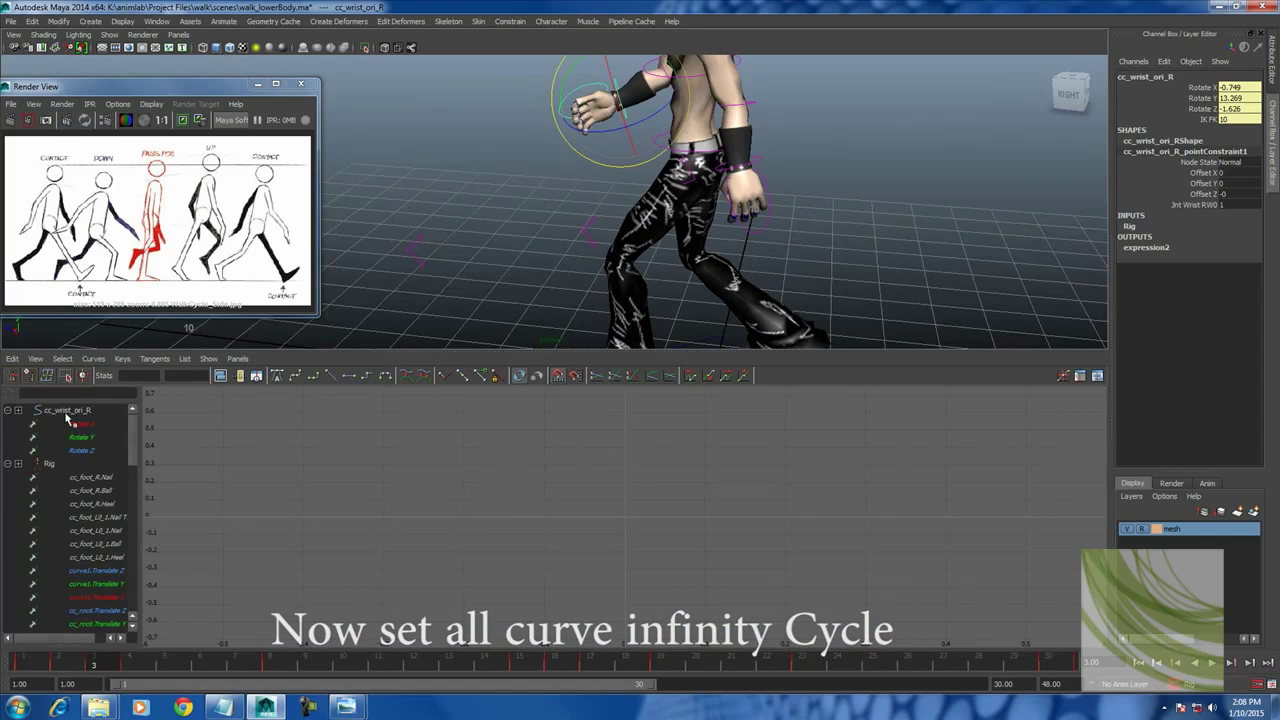
pyautogui.click(48, 410)
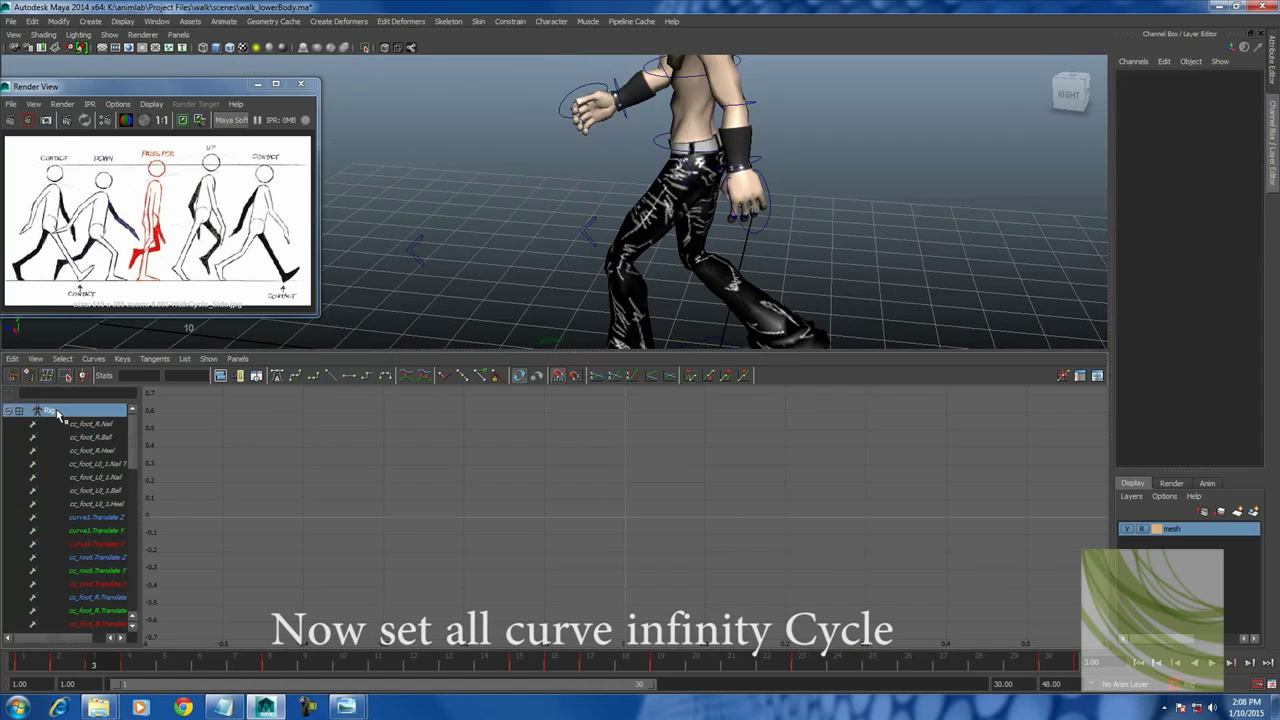
pyautogui.press('f')
pyautogui.moveTo(860, 560); pyautogui.dragTo(432, 445)
# Set the Rig curves' Post Infinity and Pre Infinity to Cycle.
pyautogui.click(90, 359)
pyautogui.moveTo(114, 390)
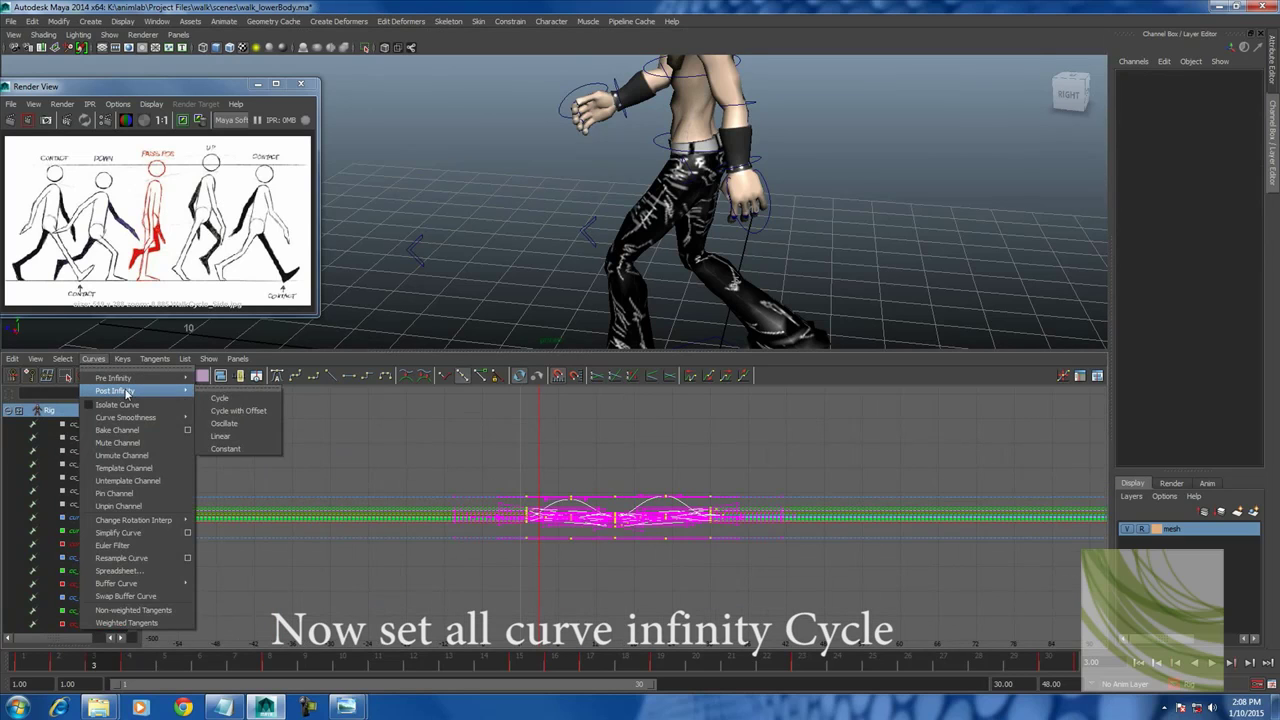
pyautogui.click(233, 413)
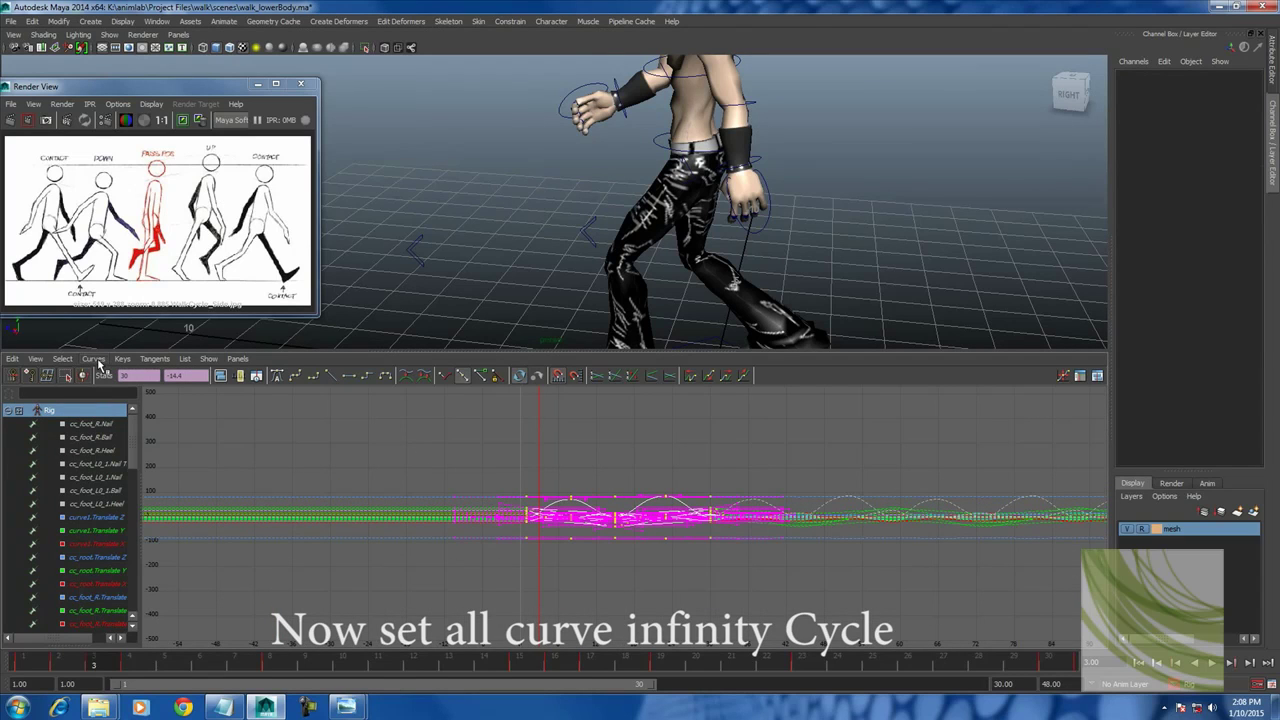
pyautogui.click(92, 359)
pyautogui.click(115, 392)
pyautogui.click(92, 359)
pyautogui.click(215, 384)
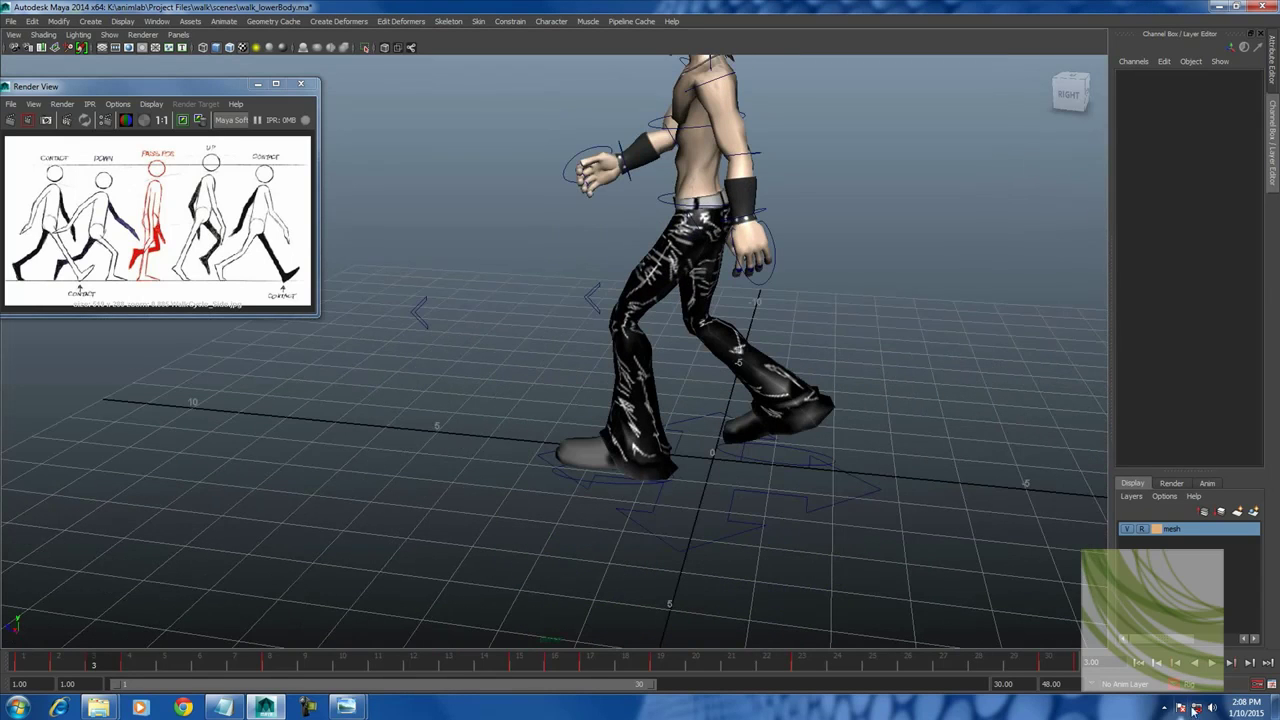
# Select both foot controls and the pelvis control, showing only their Translate Z curves.
pyautogui.click(791, 481)
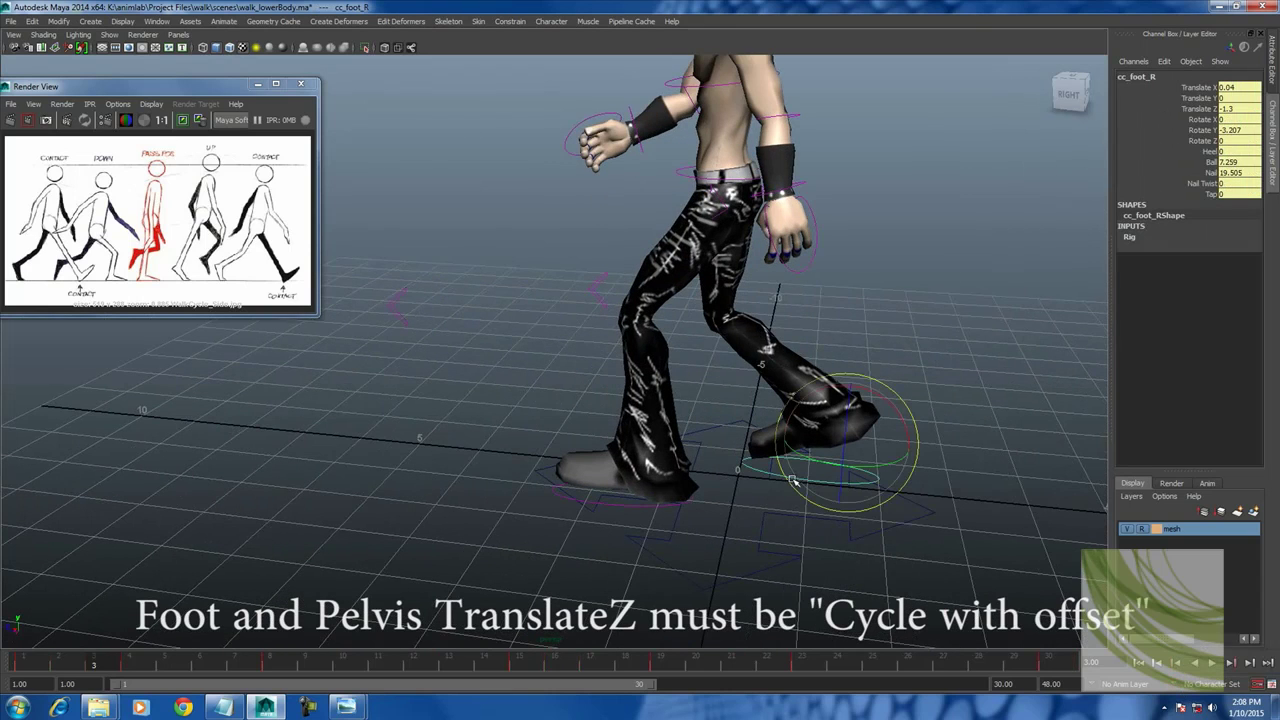
pyautogui.click(626, 503)
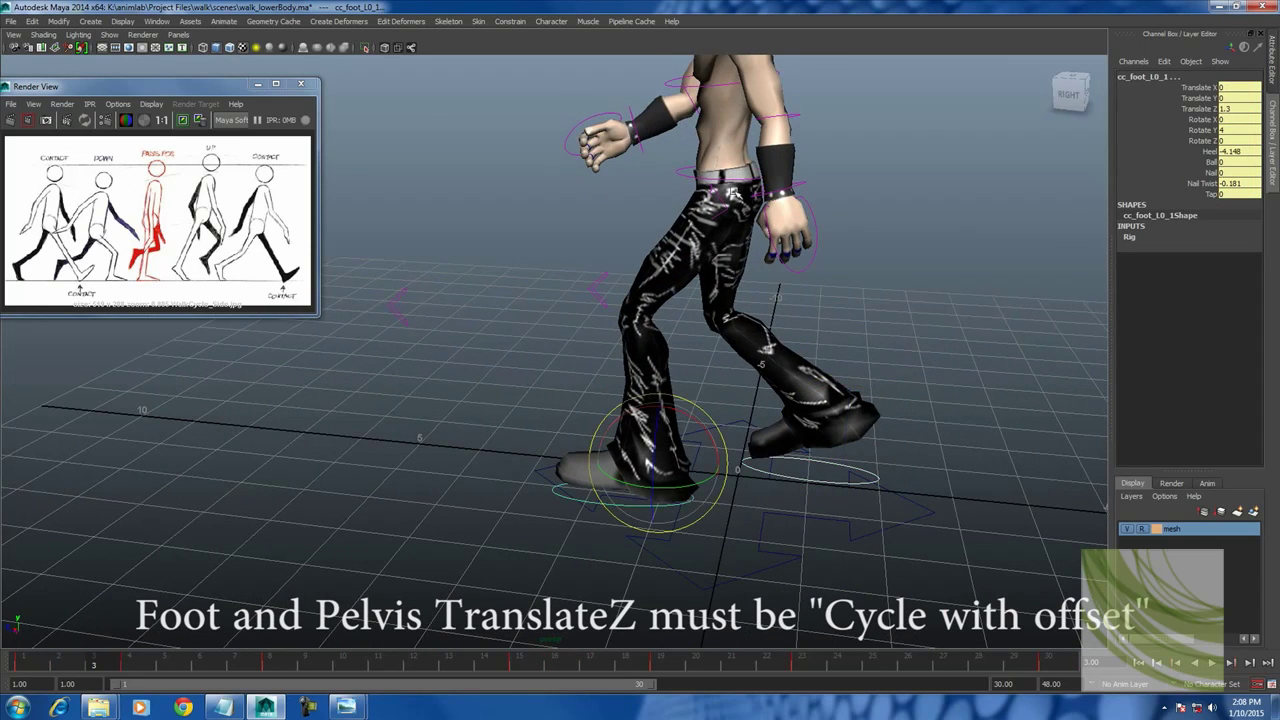
pyautogui.keyDown('alt'); pyautogui.moveTo(733, 193); pyautogui.dragTo(753, 198); pyautogui.keyUp('alt')
pyautogui.keyDown('shift'); pyautogui.click(785, 160); pyautogui.keyUp('shift')
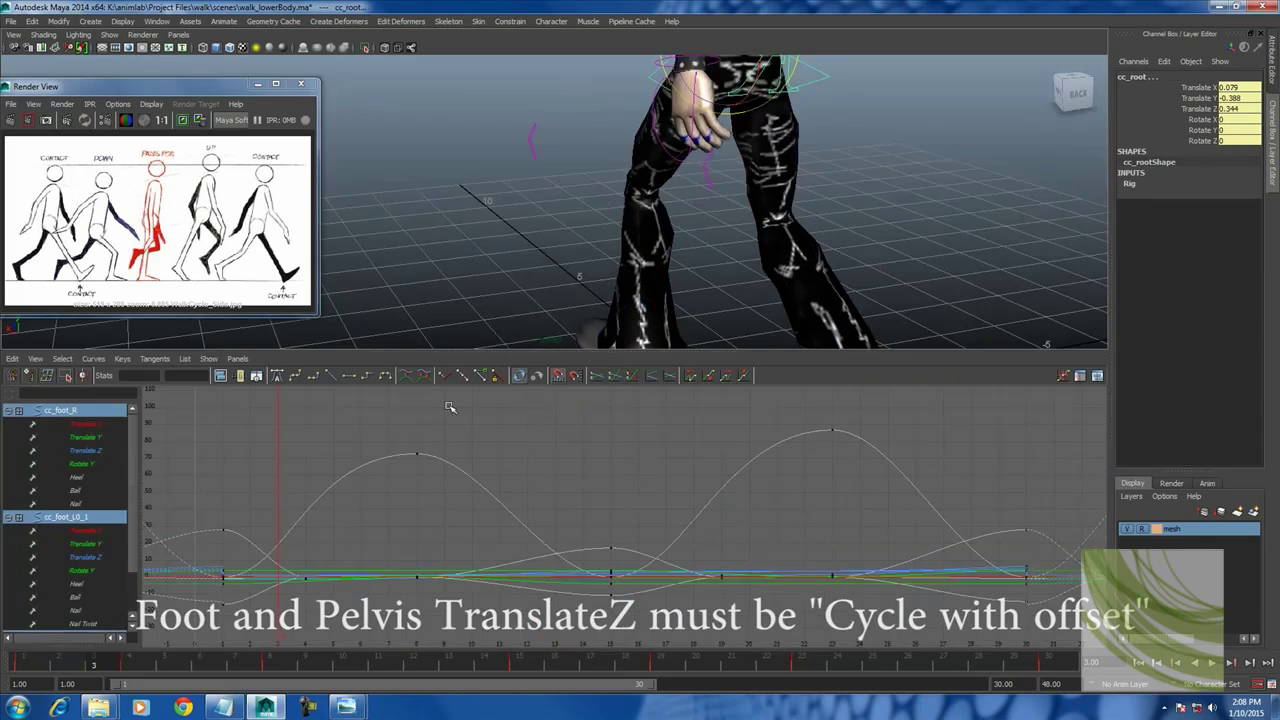
pyautogui.click(178, 360)
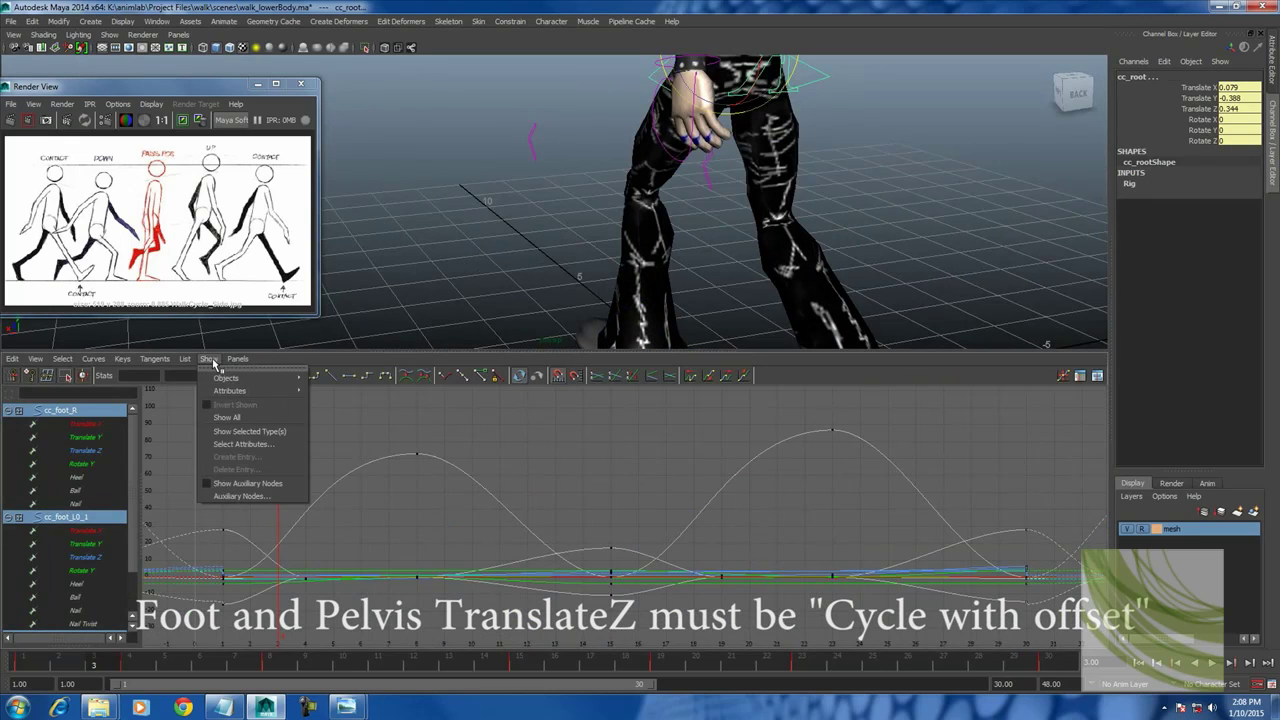
pyautogui.click(258, 444)
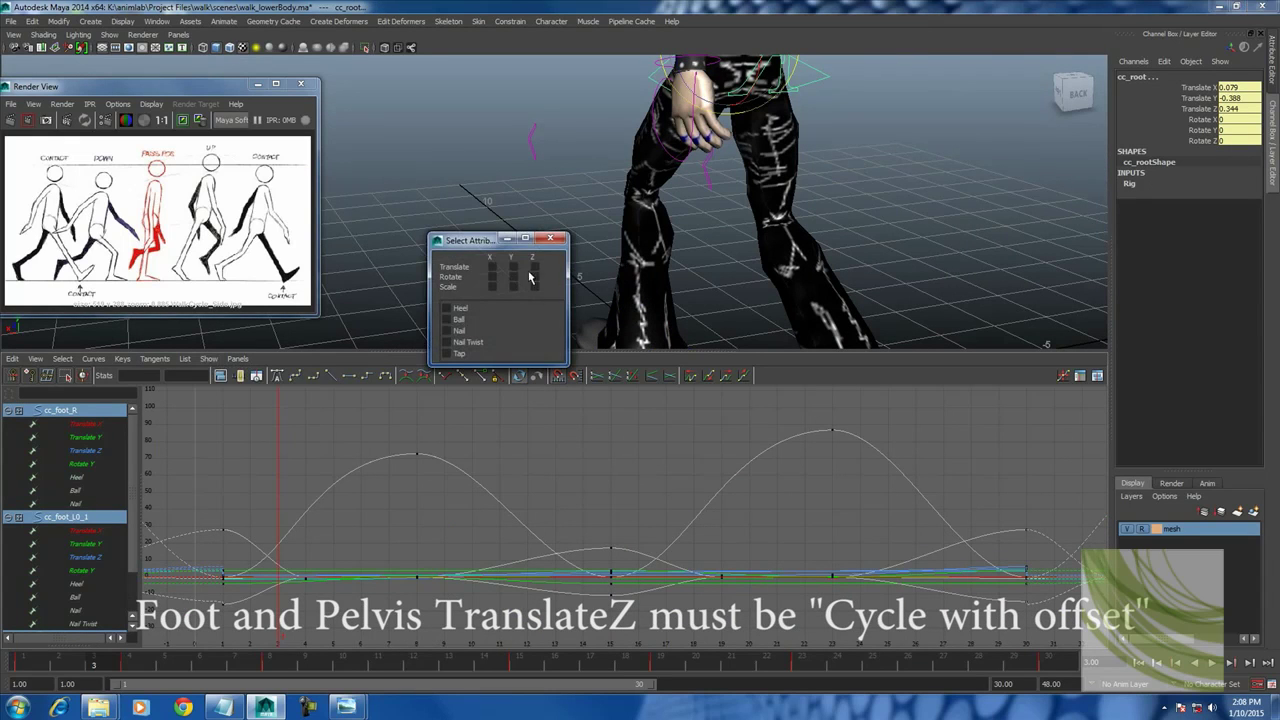
pyautogui.click(535, 268)
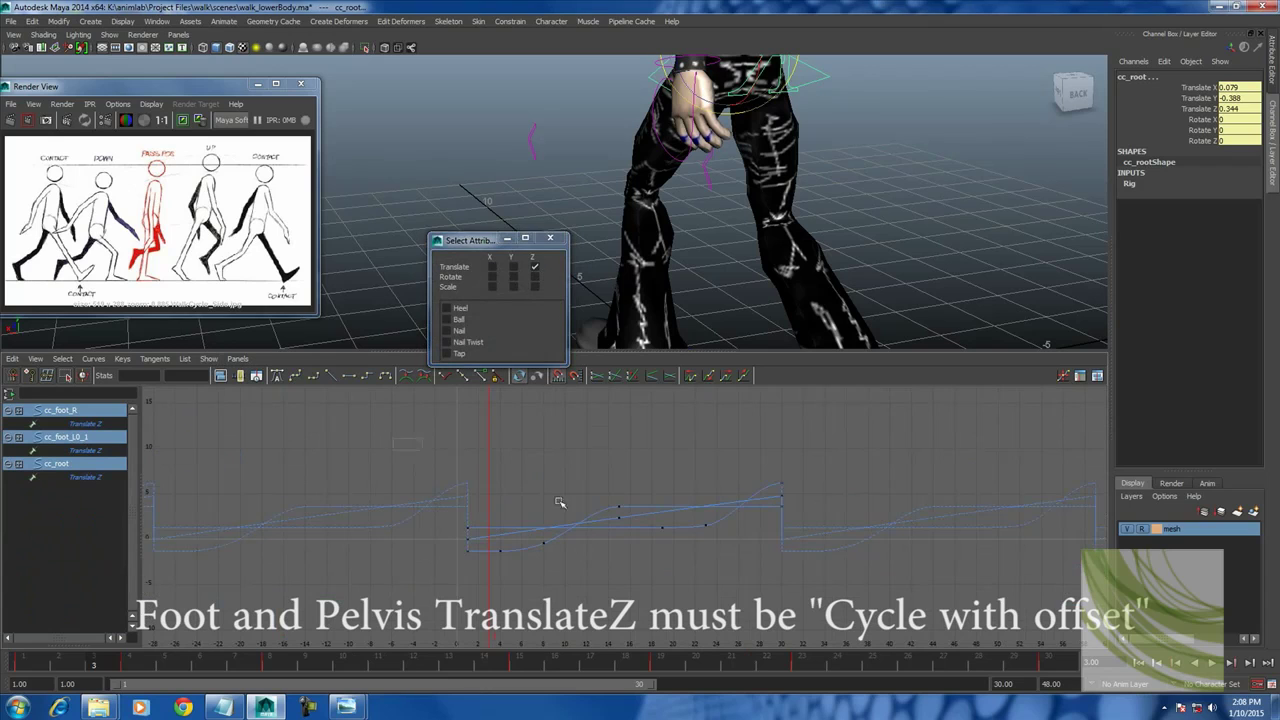
# Set Translate Z Pre and Post Infinity to Cycle with Offset, then clear the filter and selection.
pyautogui.click(93, 358)
pyautogui.moveTo(115, 391)
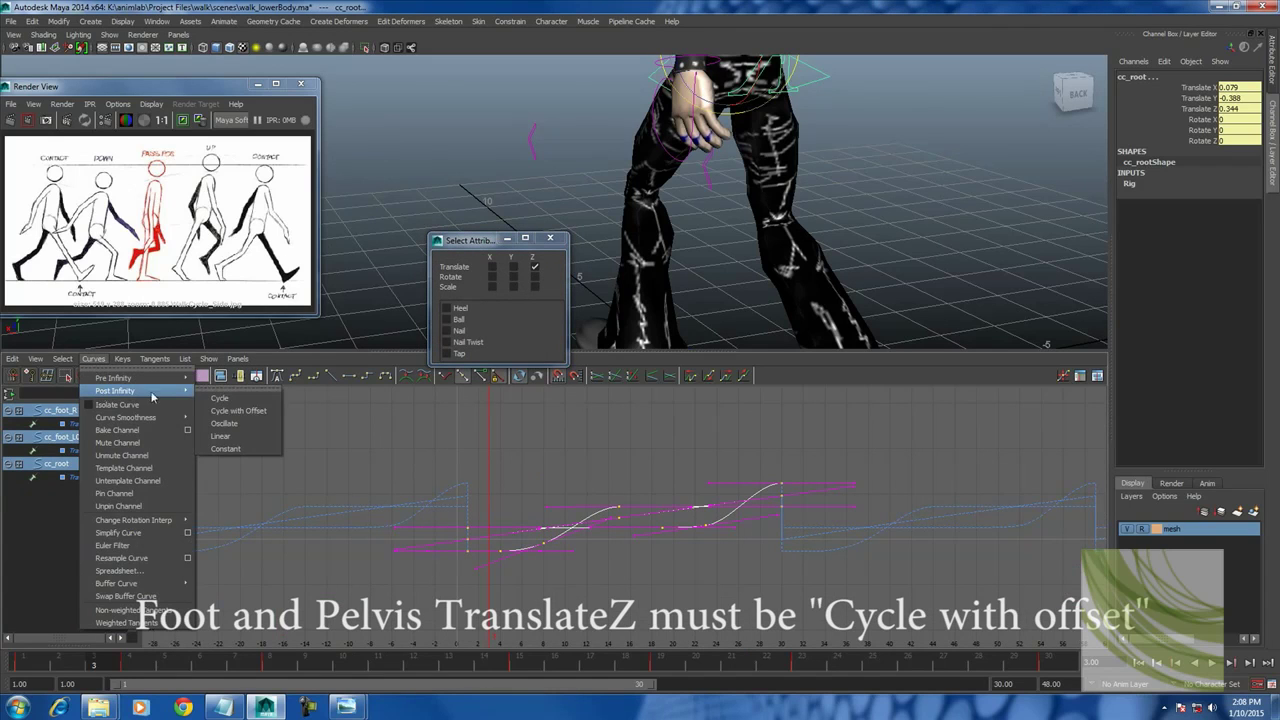
pyautogui.click(238, 410)
pyautogui.click(93, 358)
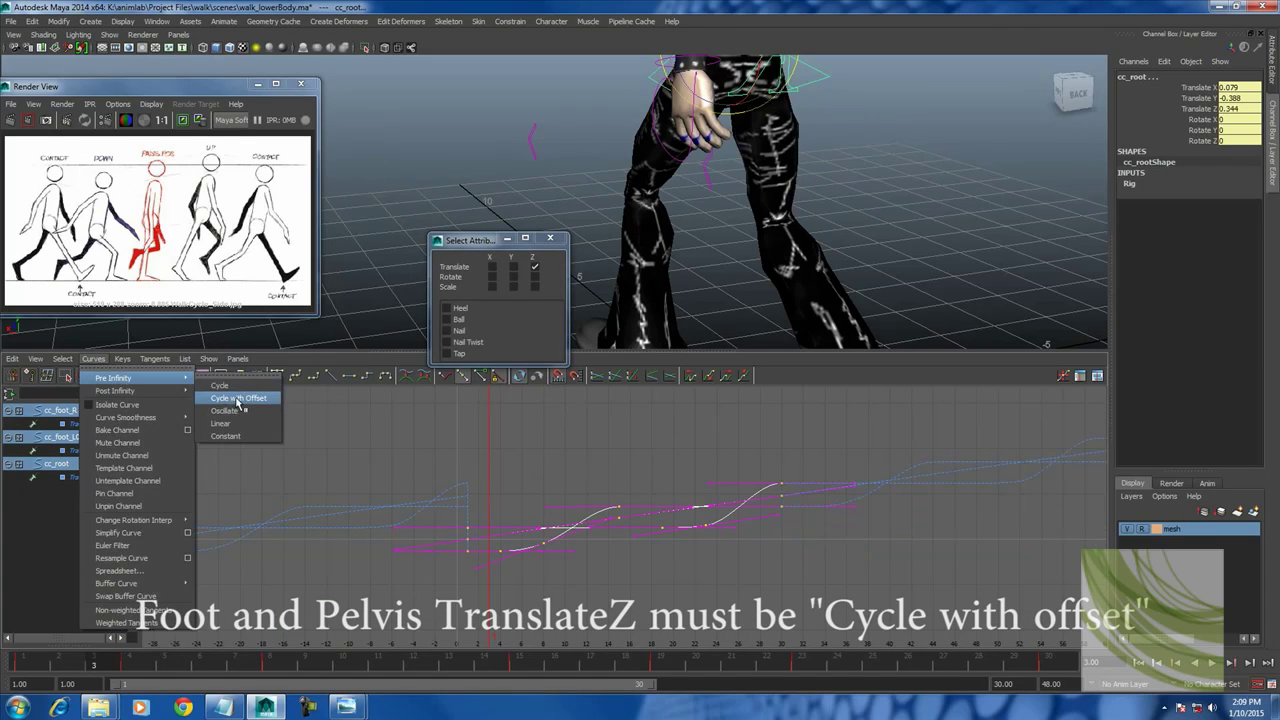
pyautogui.click(237, 399)
pyautogui.scroll(-5, 830, 487)
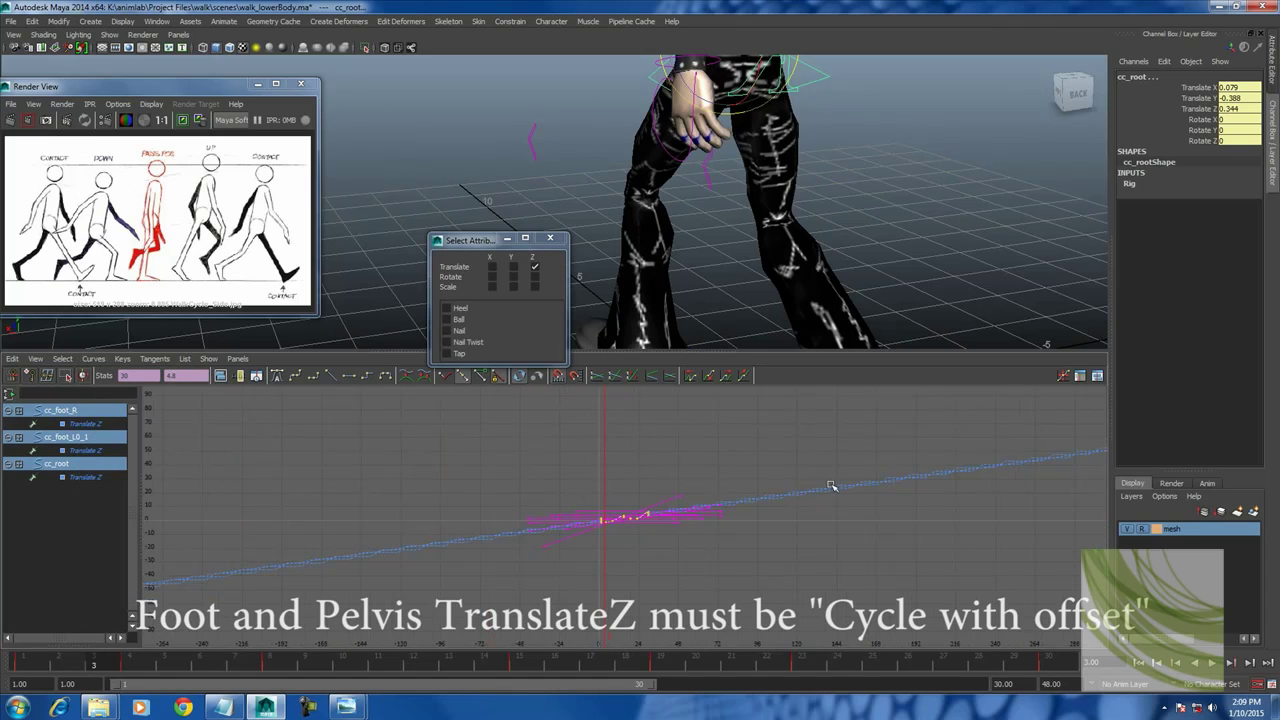
pyautogui.click(535, 267)
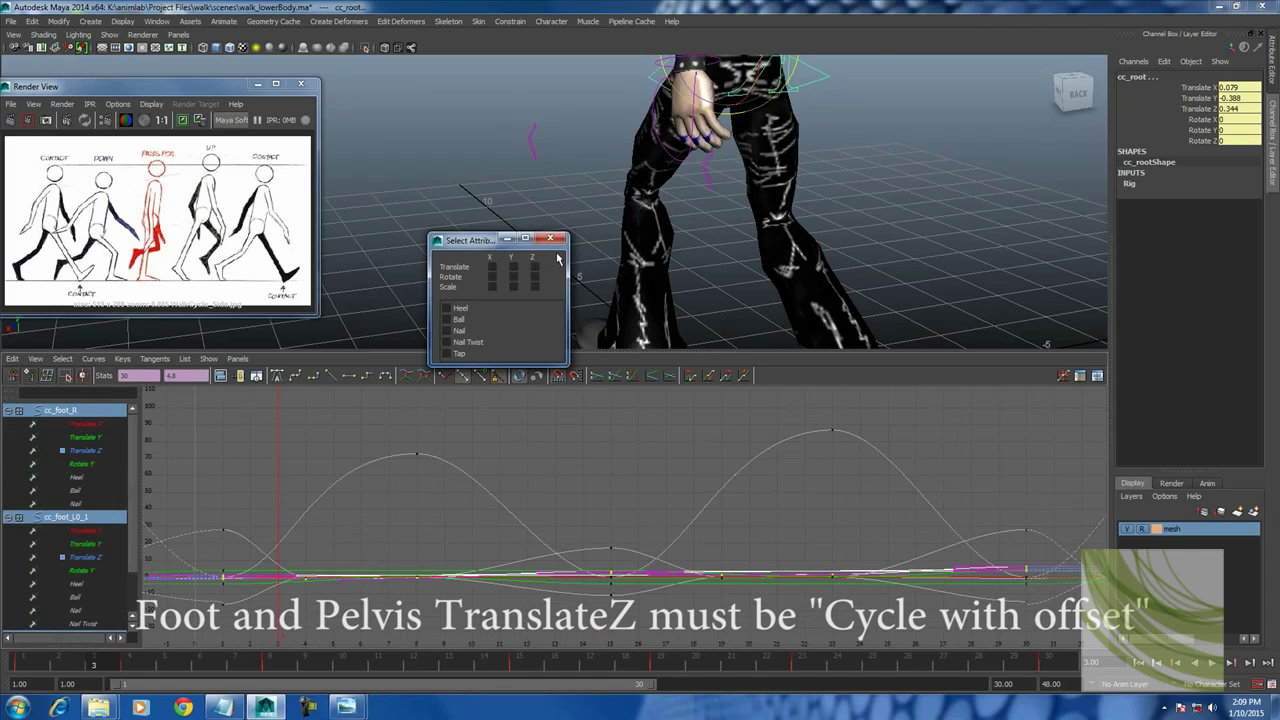
pyautogui.click(550, 238)
pyautogui.click(583, 200)
pyautogui.press('space')
# Set the playback end frame to 200 and play the walk to check the loop.
pyautogui.keyDown('alt'); pyautogui.moveTo(768, 345); pyautogui.dragTo(537, 491); pyautogui.keyUp('alt')
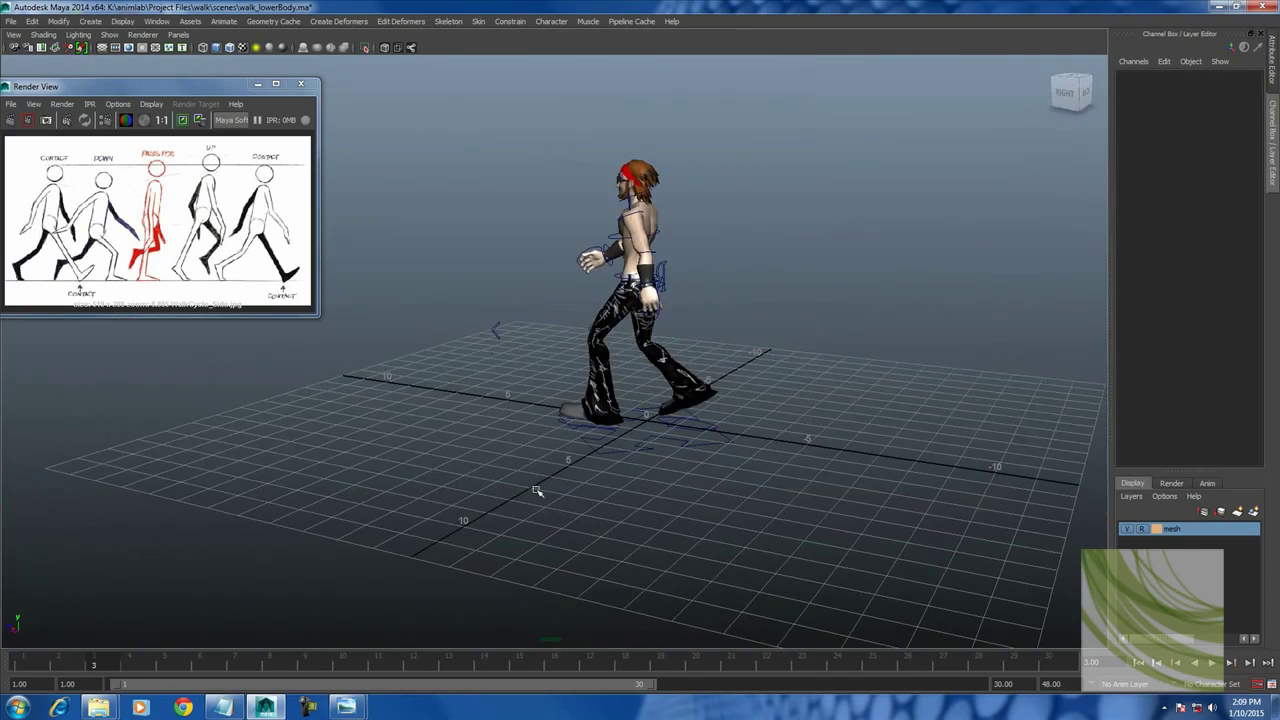
pyautogui.doubleClick(1003, 684)
pyautogui.write('200')
pyautogui.press('Return')
pyautogui.click(1212, 662)
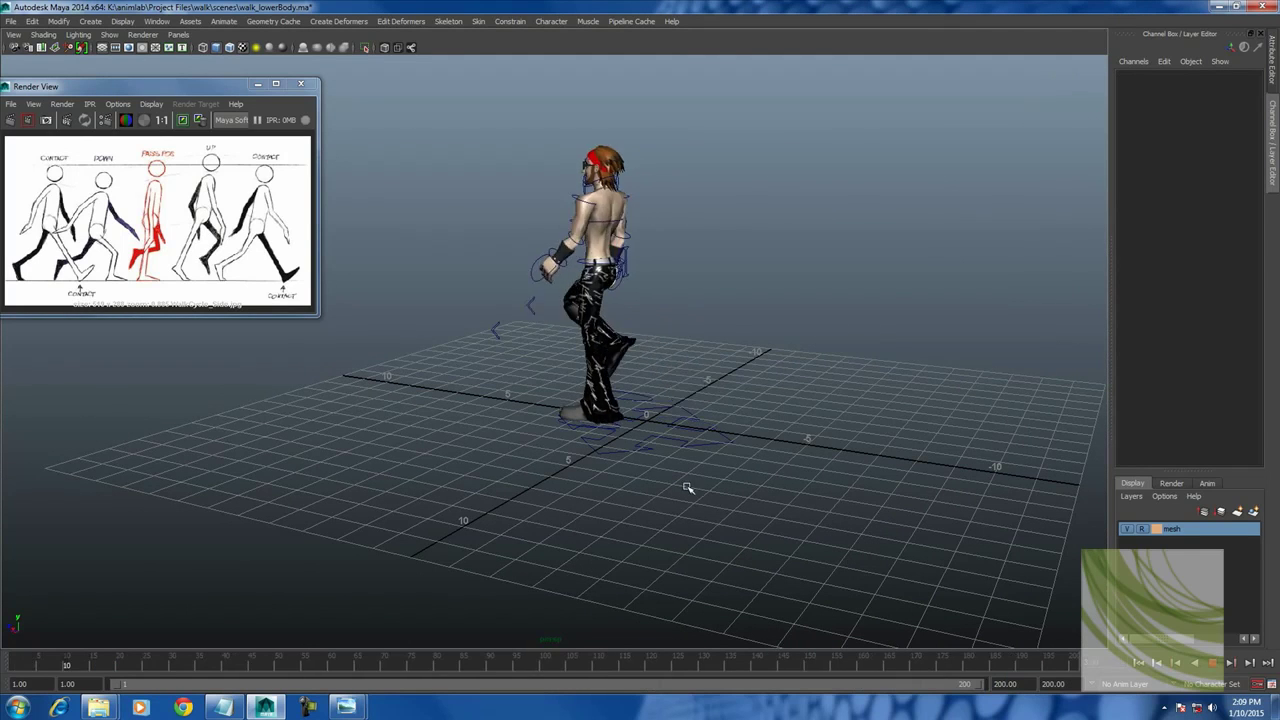
pyautogui.moveTo(687, 488)
pyautogui.keyDown('alt'); pyautogui.mouseDown()
pyautogui.moveTo(652, 477)
pyautogui.moveTo(722, 480)
pyautogui.mouseUp(); pyautogui.keyUp('alt')
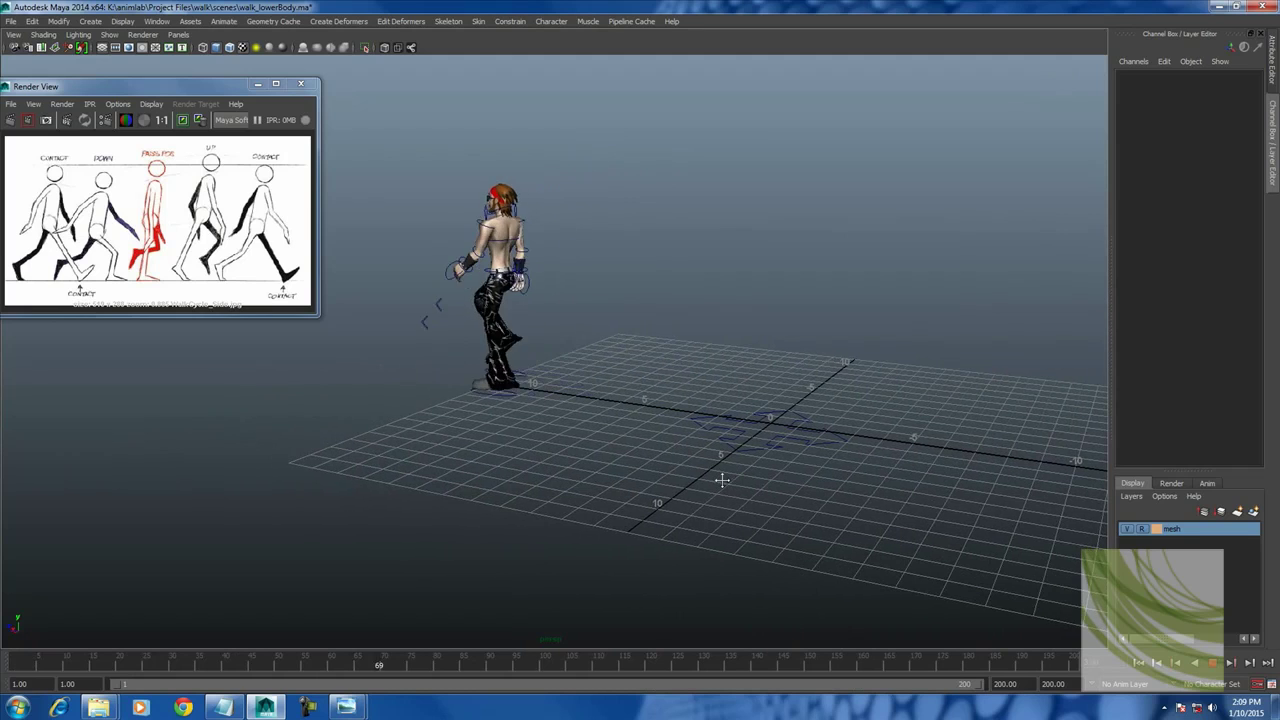
# Playblast the walk with image format and GIF encoding, then close the FCheck preview.
pyautogui.rightClick(348, 662)
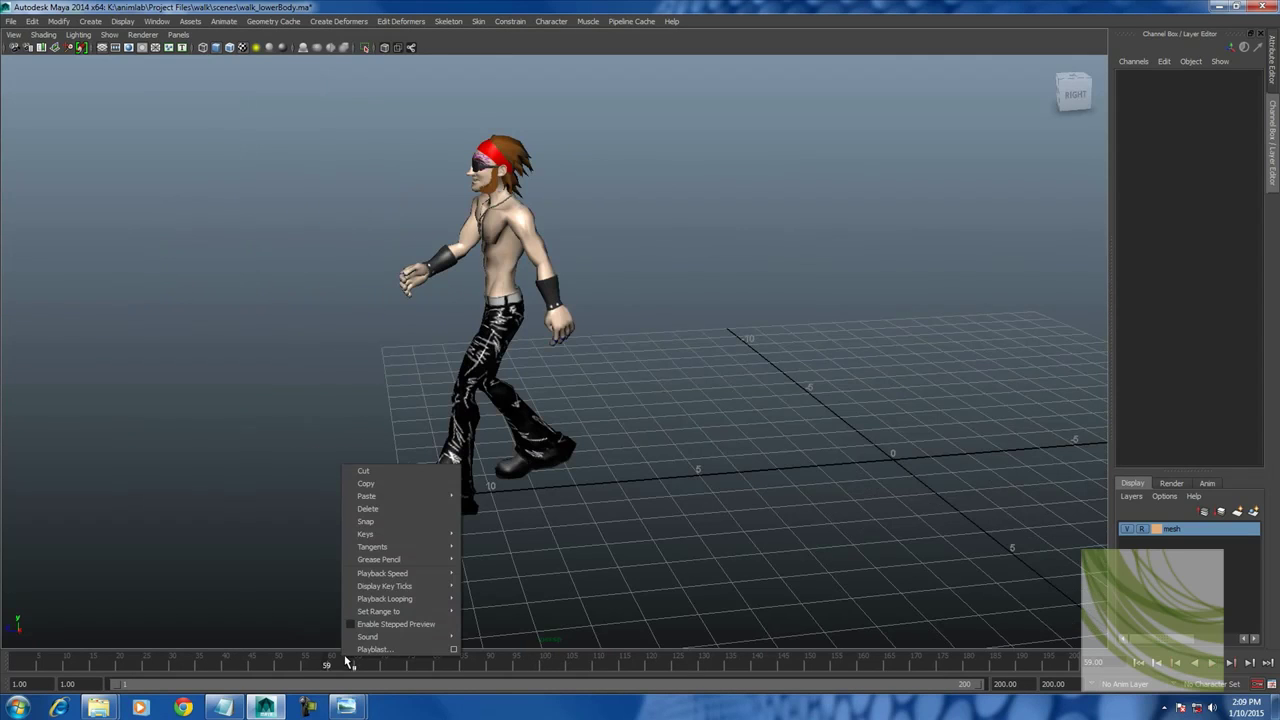
pyautogui.click(454, 650)
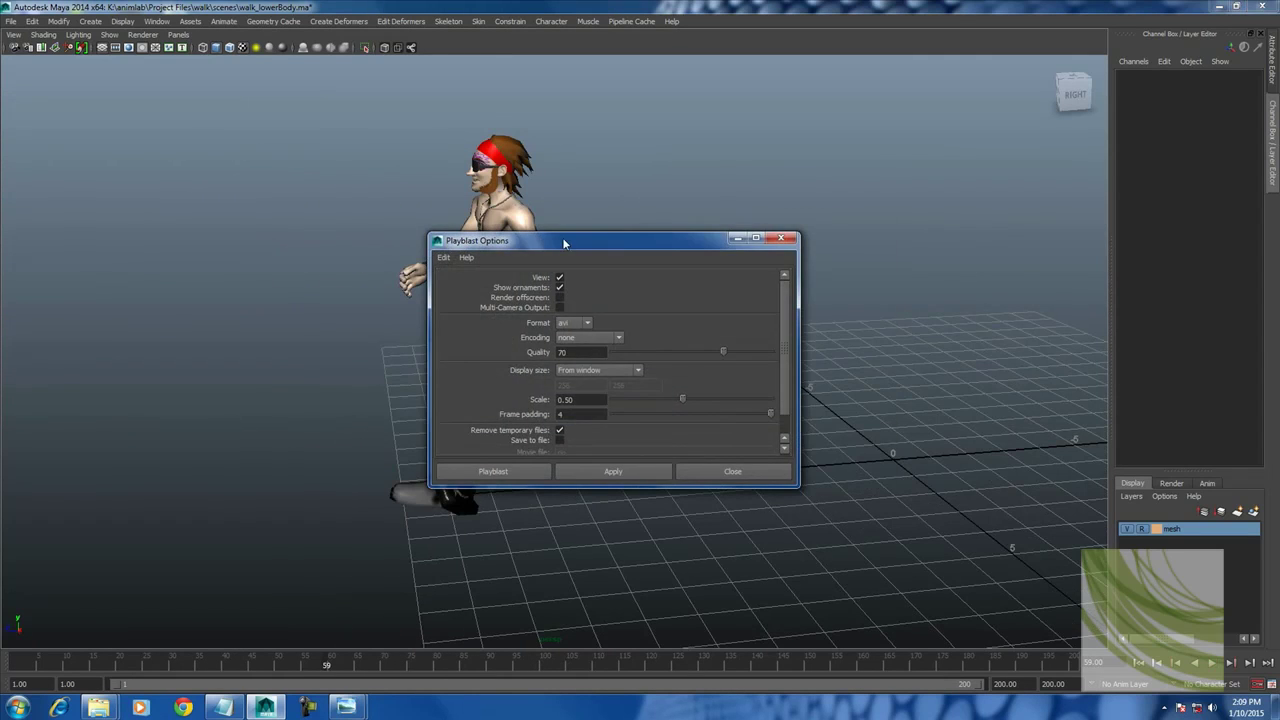
pyautogui.moveTo(563, 243); pyautogui.dragTo(770, 230)
pyautogui.click(780, 310)
pyautogui.click(780, 335)
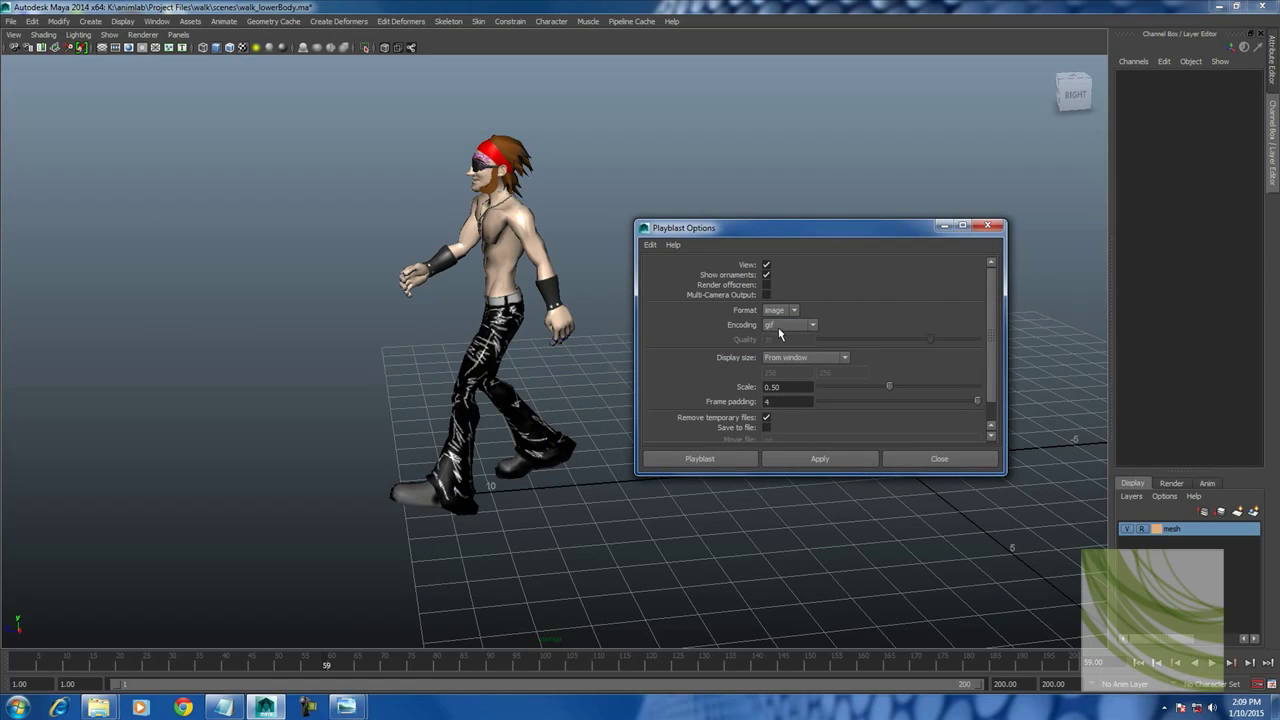
pyautogui.click(782, 325)
pyautogui.click(780, 412)
pyautogui.click(700, 458)
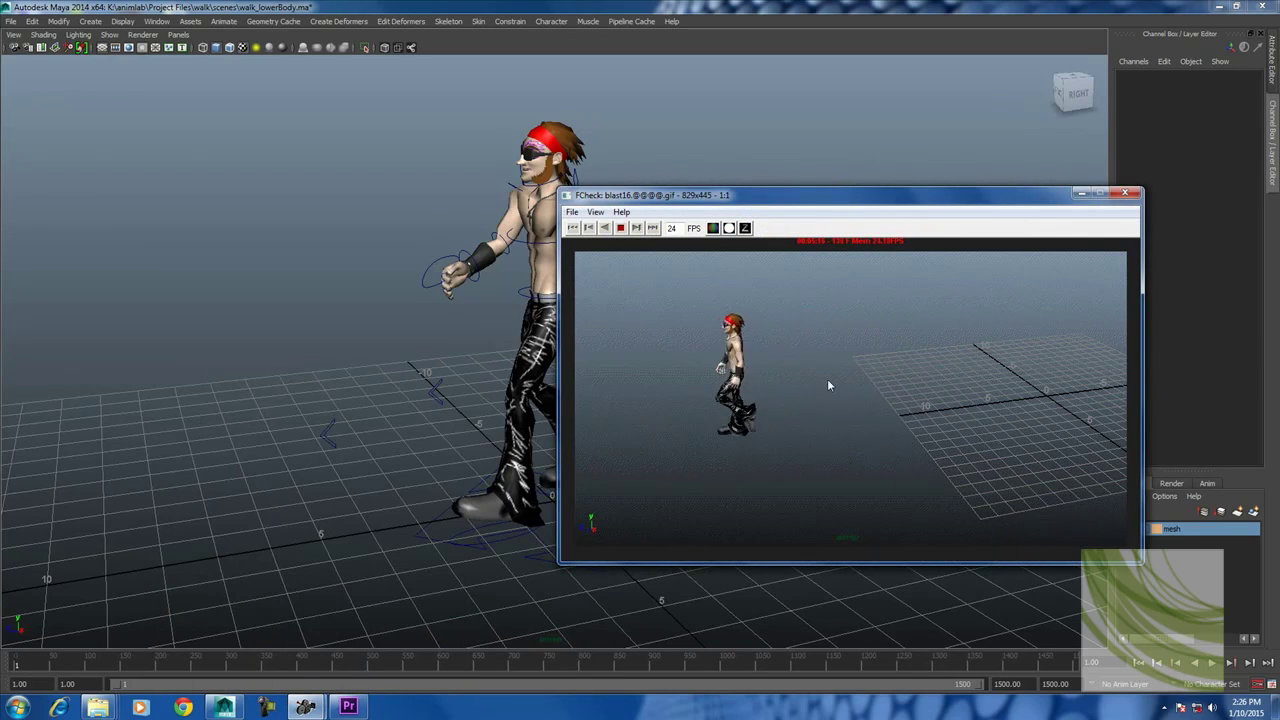
pyautogui.click(1125, 193)
# On cc_root's Translate Y curve, raise the two low keys and lower the peak keys, then play.
pyautogui.click(580, 270)
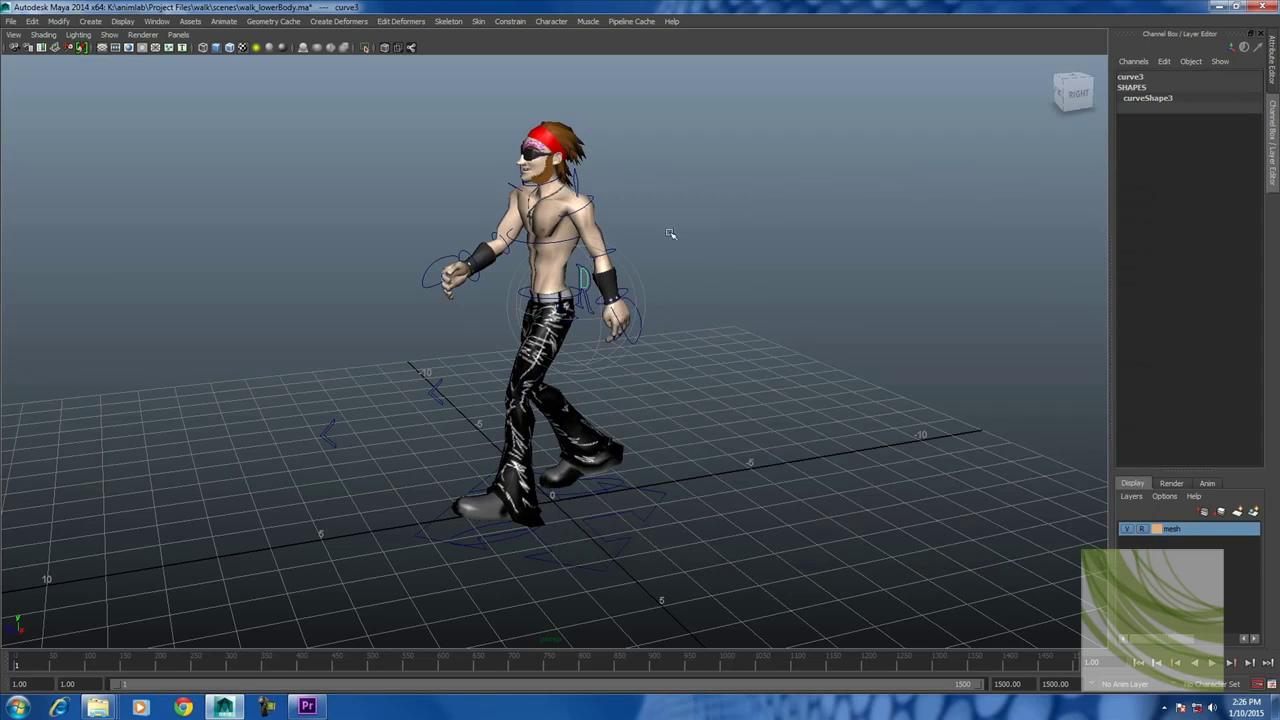
pyautogui.click(582, 266)
pyautogui.click(580, 266)
pyautogui.press('space')
pyautogui.click(563, 203)
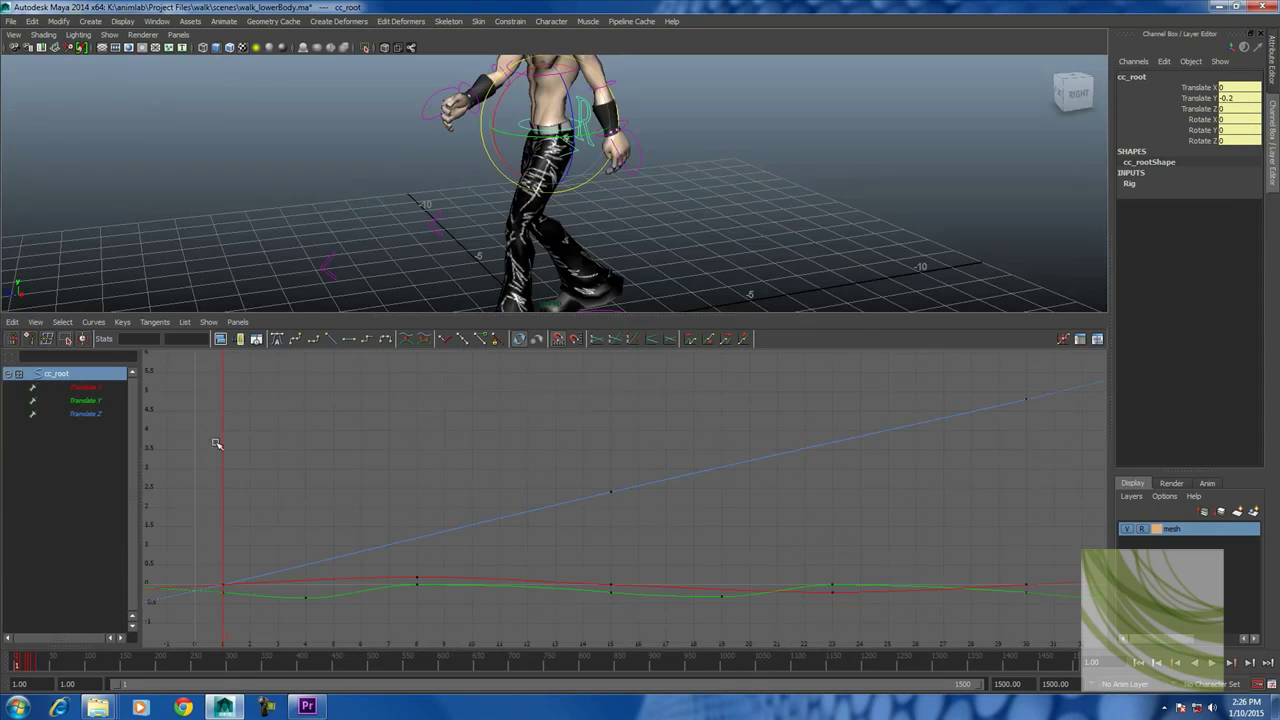
pyautogui.click(95, 403)
pyautogui.moveTo(389, 541); pyautogui.dragTo(695, 566)
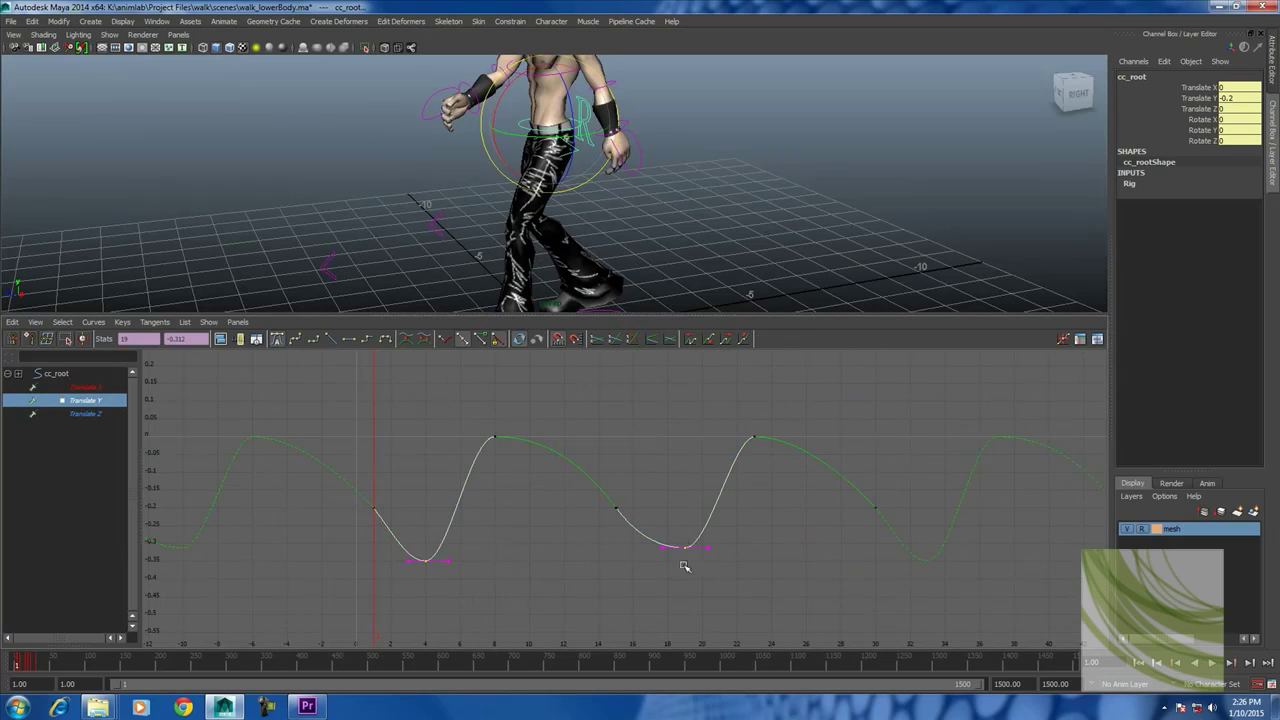
pyautogui.keyDown('shift'); pyautogui.moveTo(684, 566); pyautogui.dragTo(682, 541, button='middle'); pyautogui.keyUp('shift')
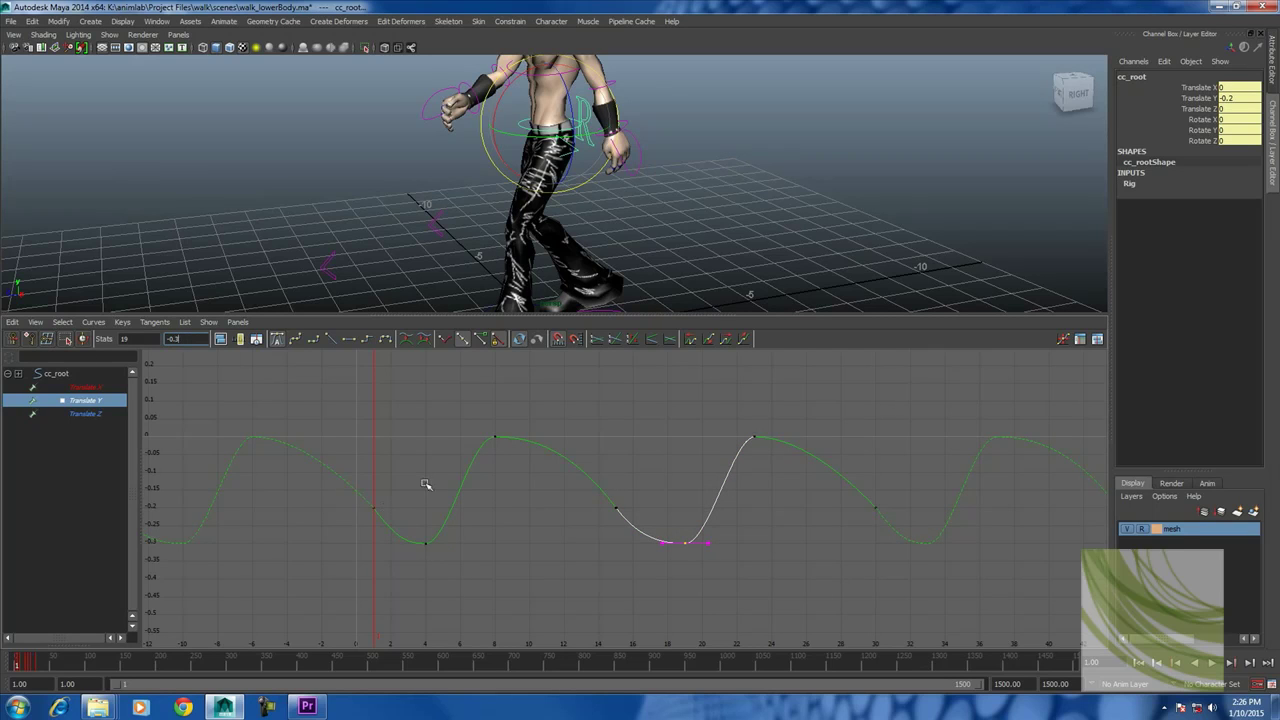
pyautogui.moveTo(24, 663); pyautogui.dragTo(22, 672)
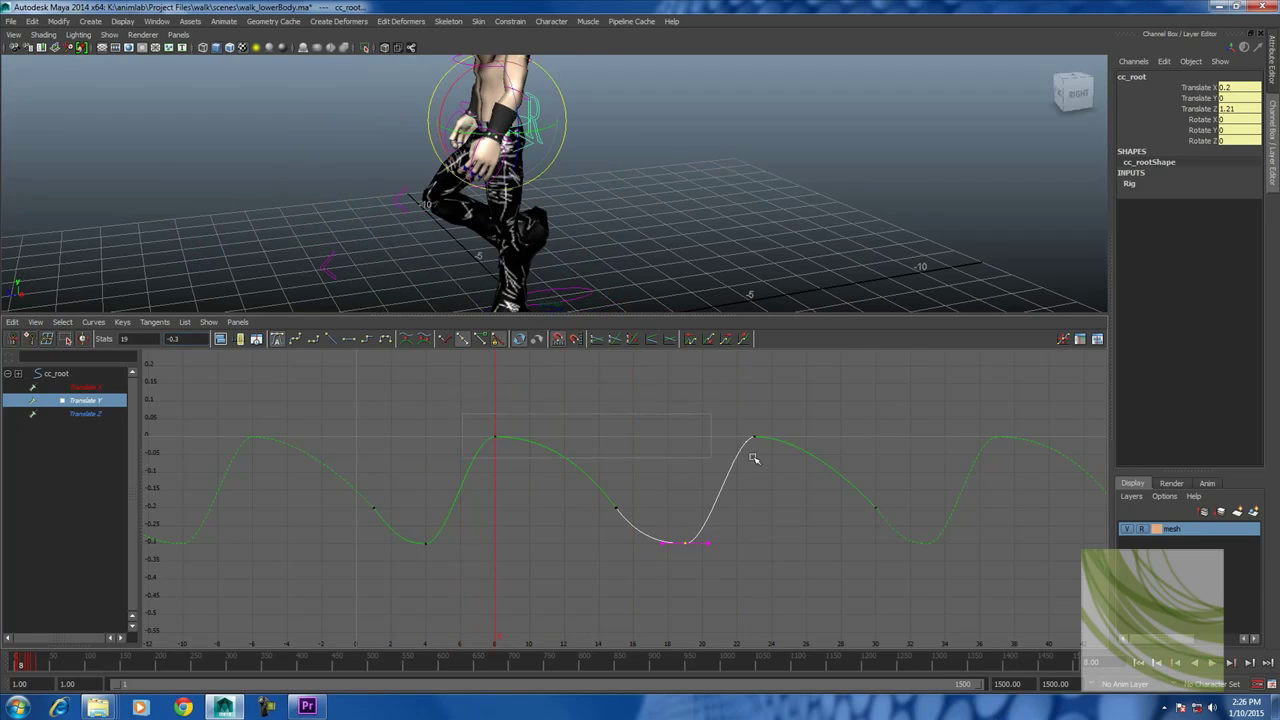
pyautogui.keyDown('shift'); pyautogui.moveTo(759, 439); pyautogui.dragTo(757, 451, button='middle'); pyautogui.keyUp('shift')
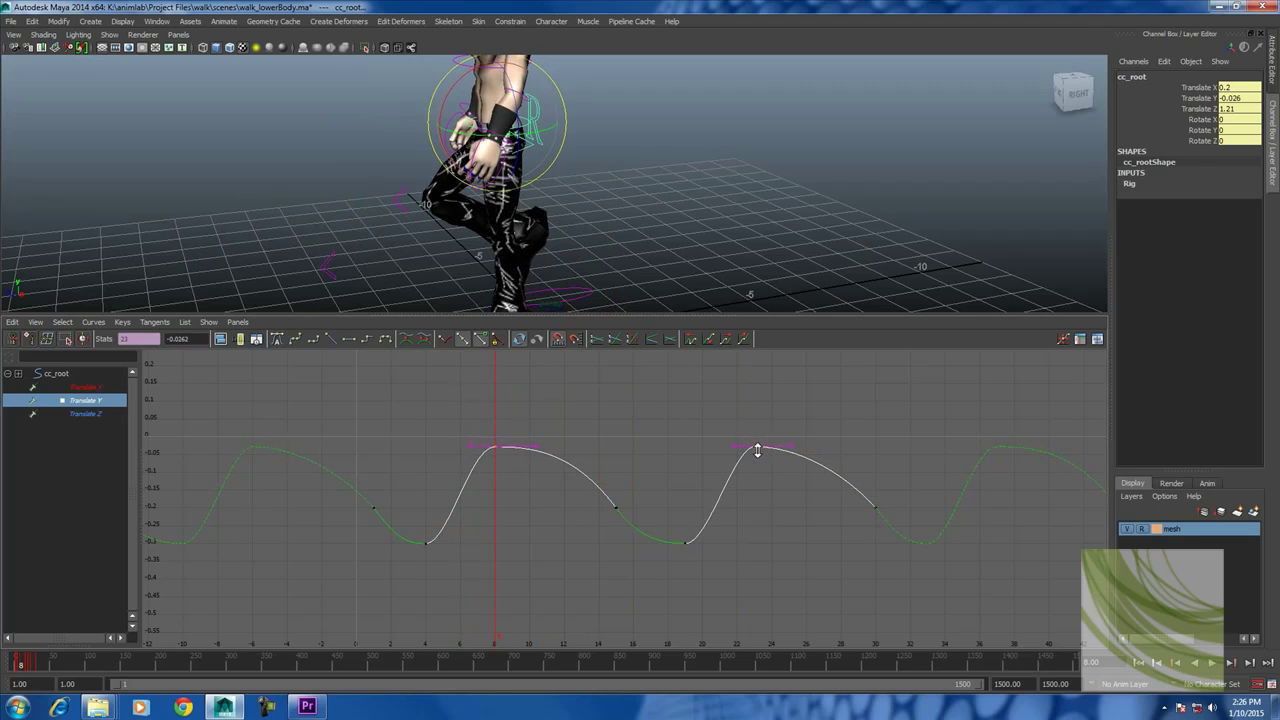
pyautogui.hotkey('alt', 'v')
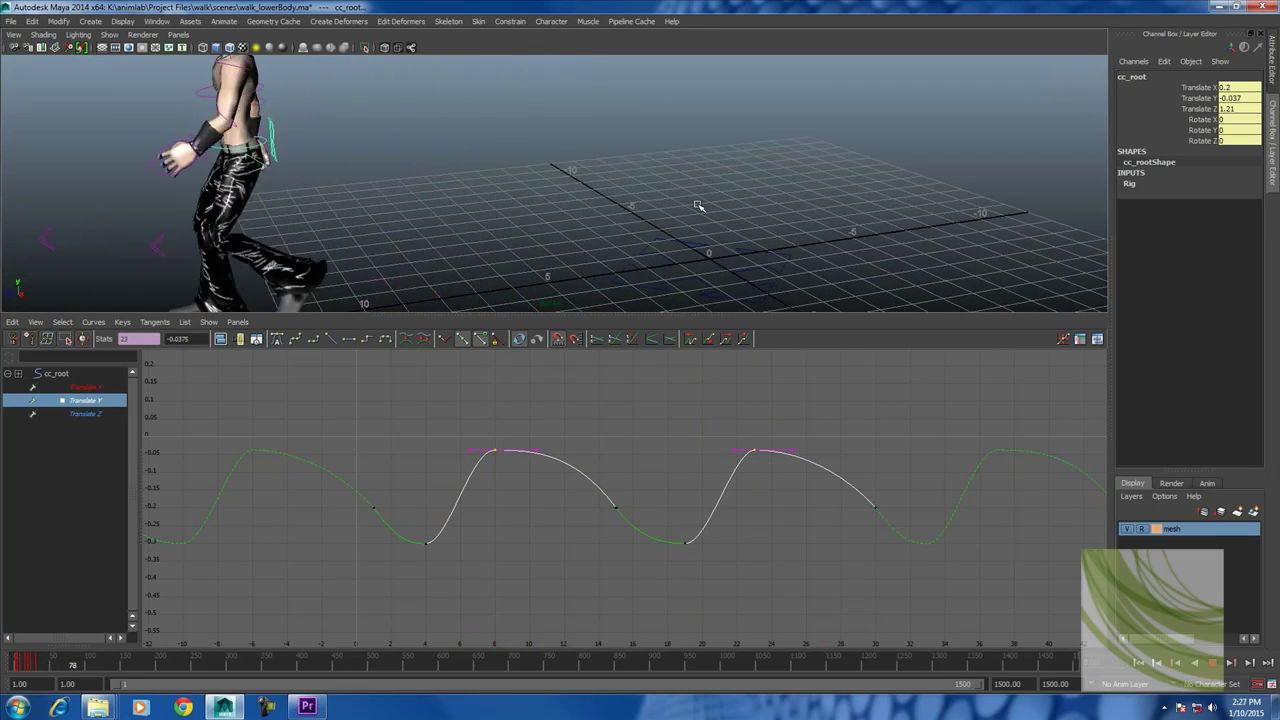
# Frame the walking character in the full-size perspective view and advance to around frame 473.
pyautogui.keyDown('alt'); pyautogui.moveTo(578, 213); pyautogui.dragTo(808, 198, button='middle'); pyautogui.keyUp('alt')
pyautogui.press('f')
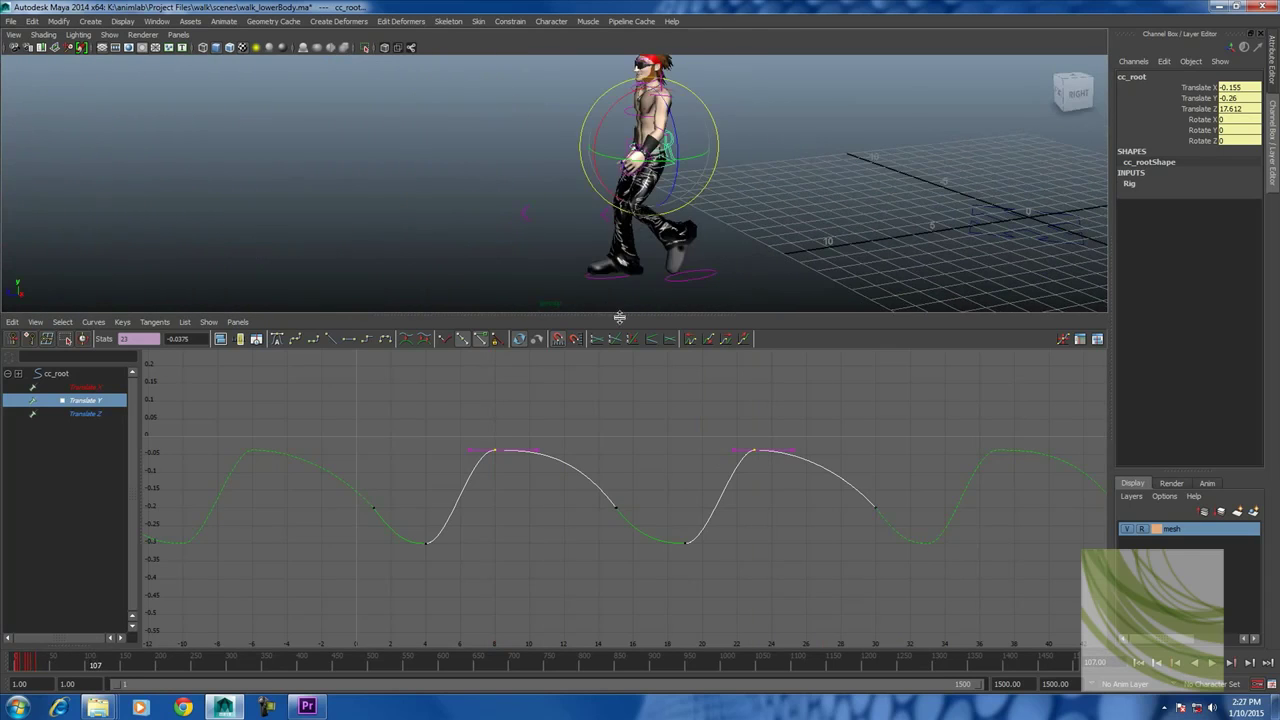
pyautogui.press('space')
pyautogui.keyDown('alt'); pyautogui.moveTo(514, 536); pyautogui.dragTo(597, 495, button='right'); pyautogui.keyUp('alt')
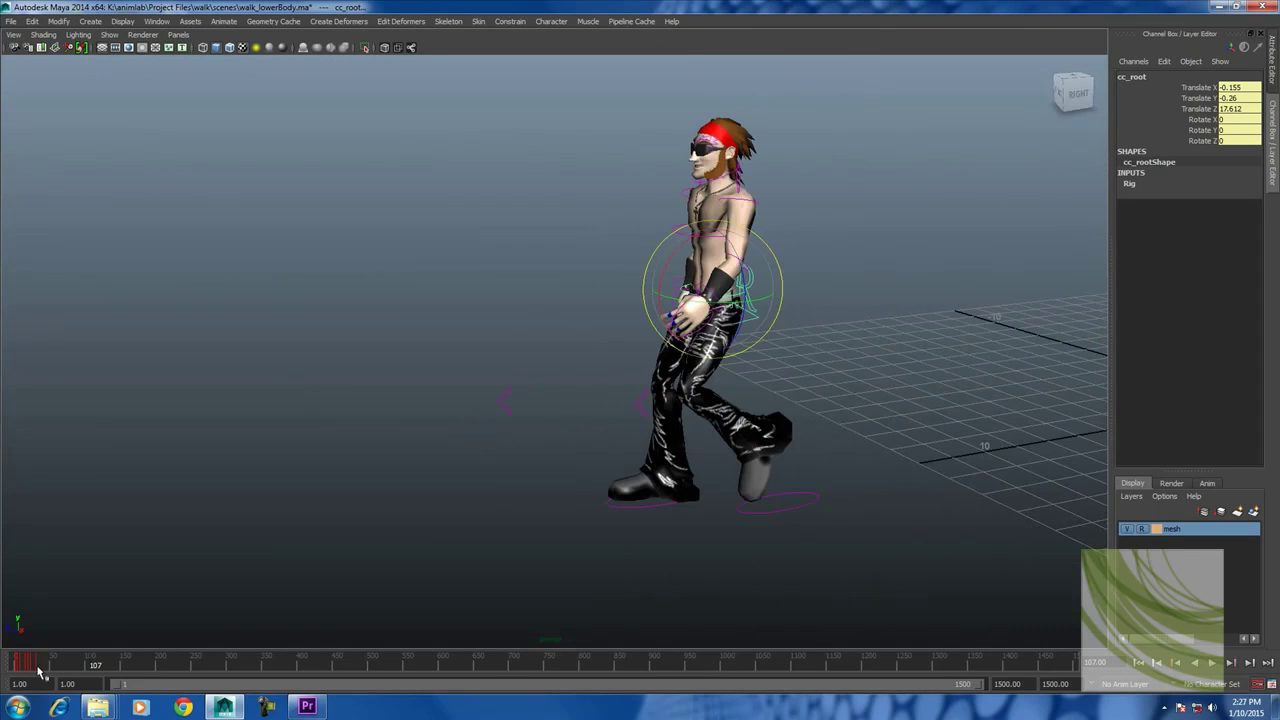
pyautogui.keyDown('alt'); pyautogui.moveTo(40, 673); pyautogui.dragTo(74, 406, button='right'); pyautogui.keyUp('alt')
pyautogui.keyDown('alt'); pyautogui.moveTo(74, 406); pyautogui.dragTo(296, 623, button='middle'); pyautogui.keyUp('alt')
pyautogui.moveTo(112, 666); pyautogui.dragTo(344, 628)
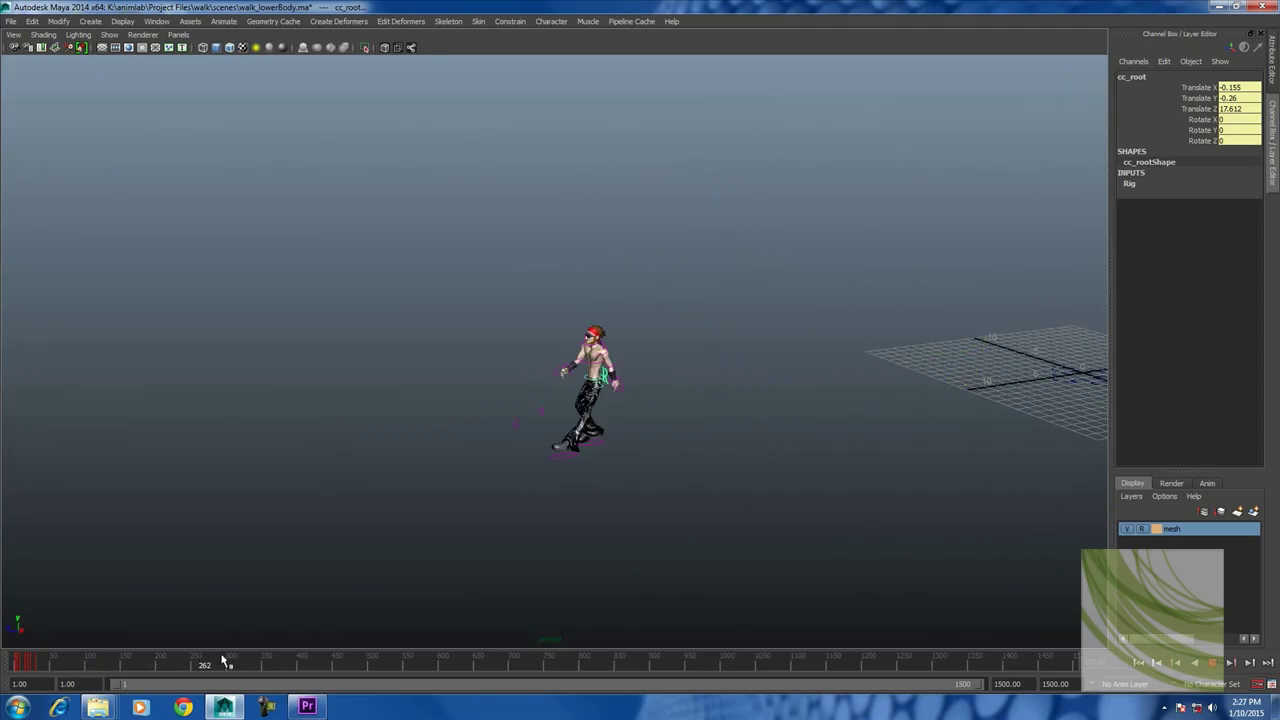
pyautogui.press('f')
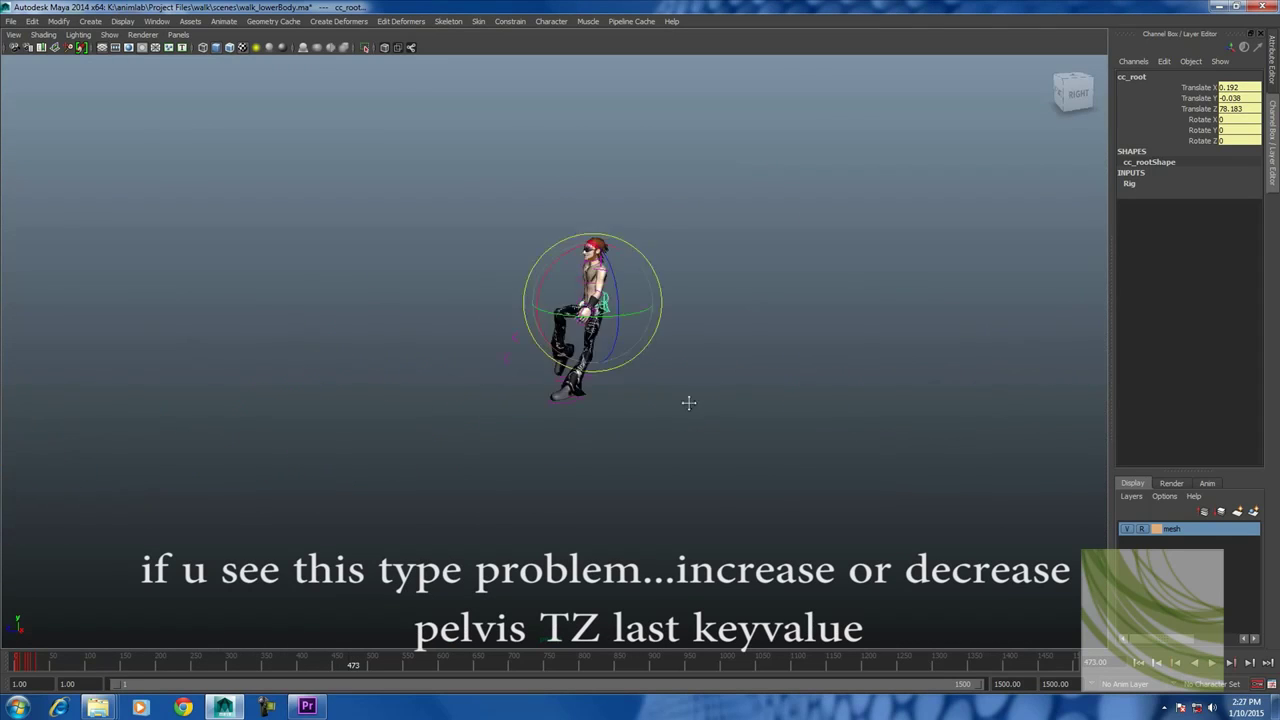
# Step back to around frame 467 and reselect the root control after trying chest and wrist controls.
pyautogui.moveTo(357, 665); pyautogui.dragTo(349, 667)
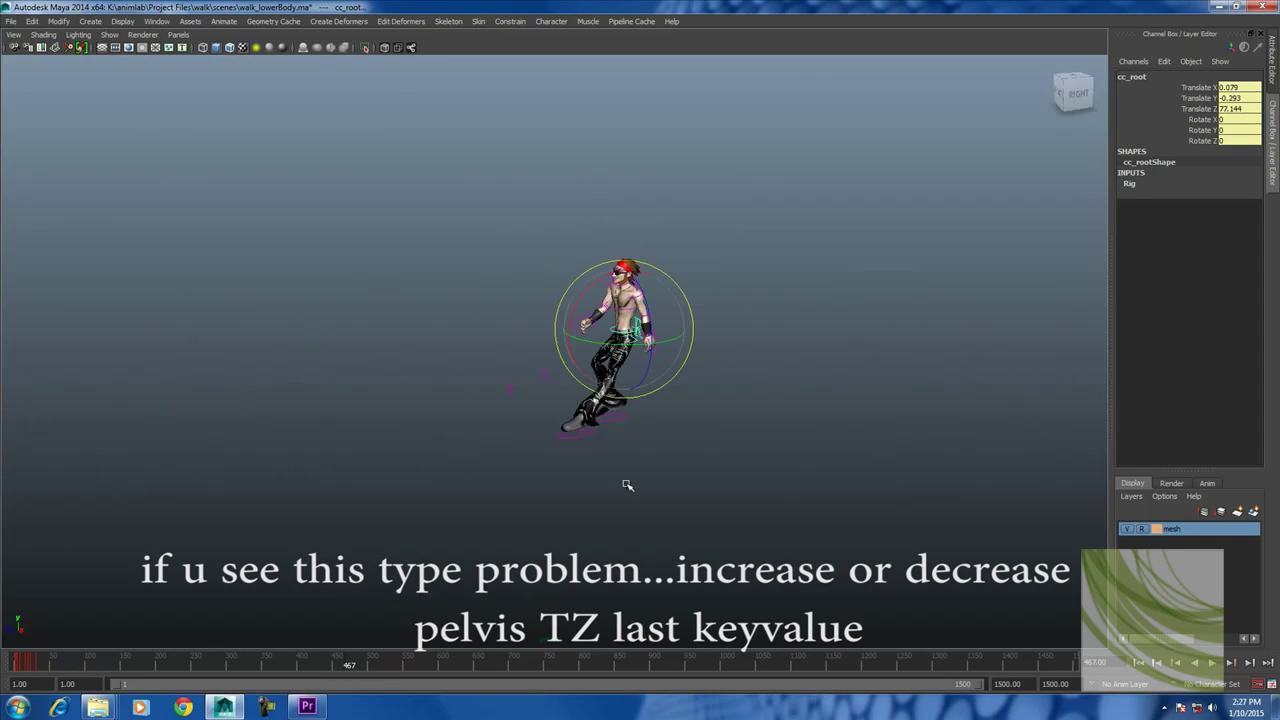
pyautogui.click(649, 410)
pyautogui.click(637, 318)
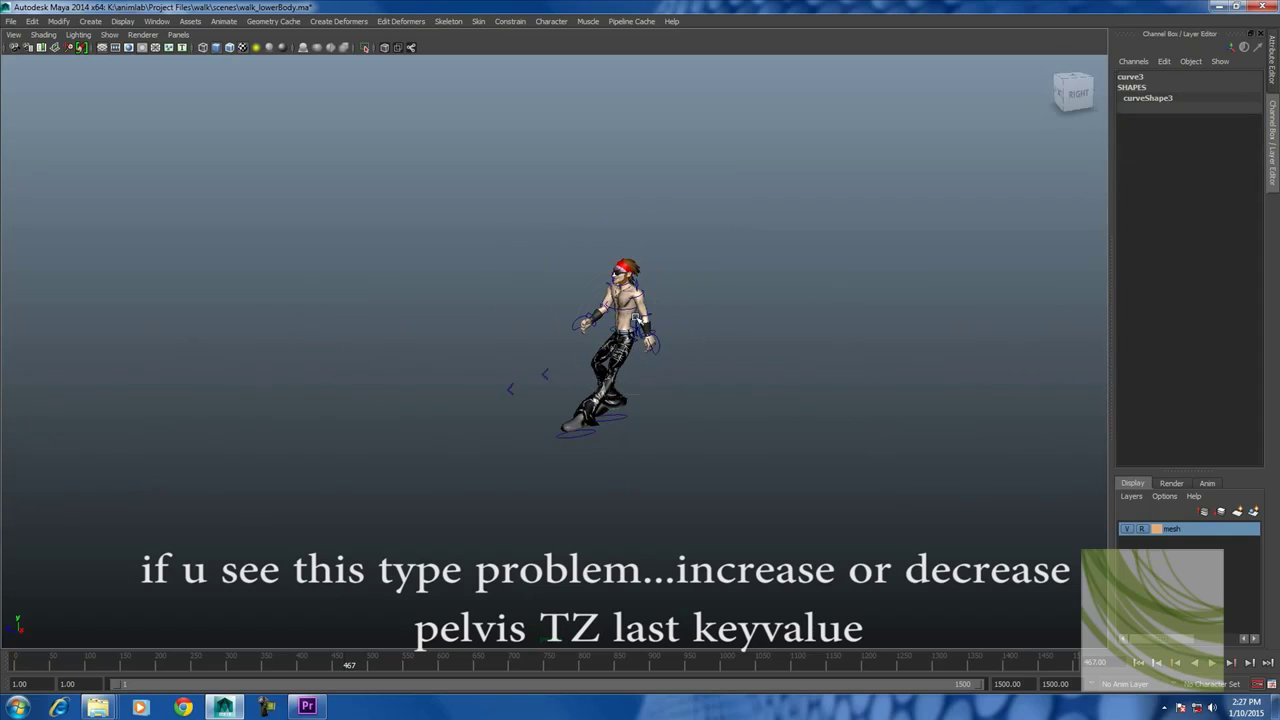
pyautogui.click(744, 334)
pyautogui.click(679, 329)
pyautogui.click(808, 321)
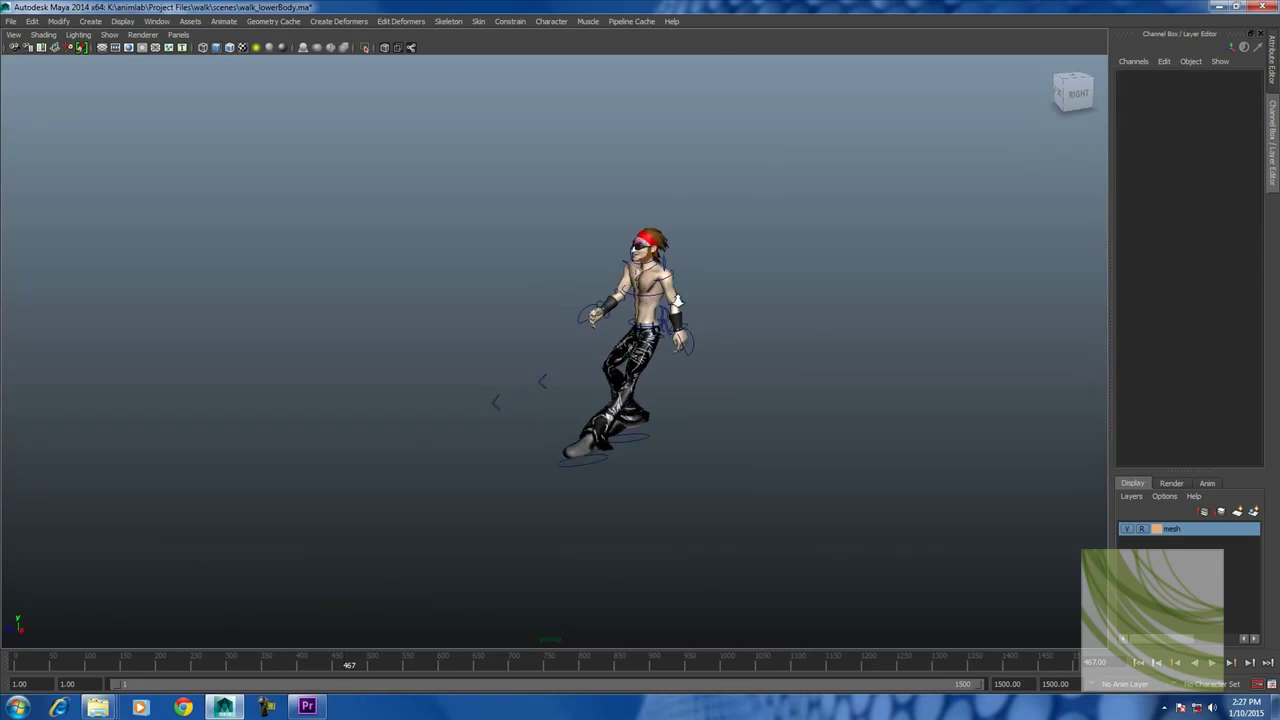
pyautogui.scroll(3, 770, 326)
pyautogui.click(764, 324)
# Delete the middle key on cc_root's Translate Z curve in the Persp/Graph layout.
pyautogui.press('space')
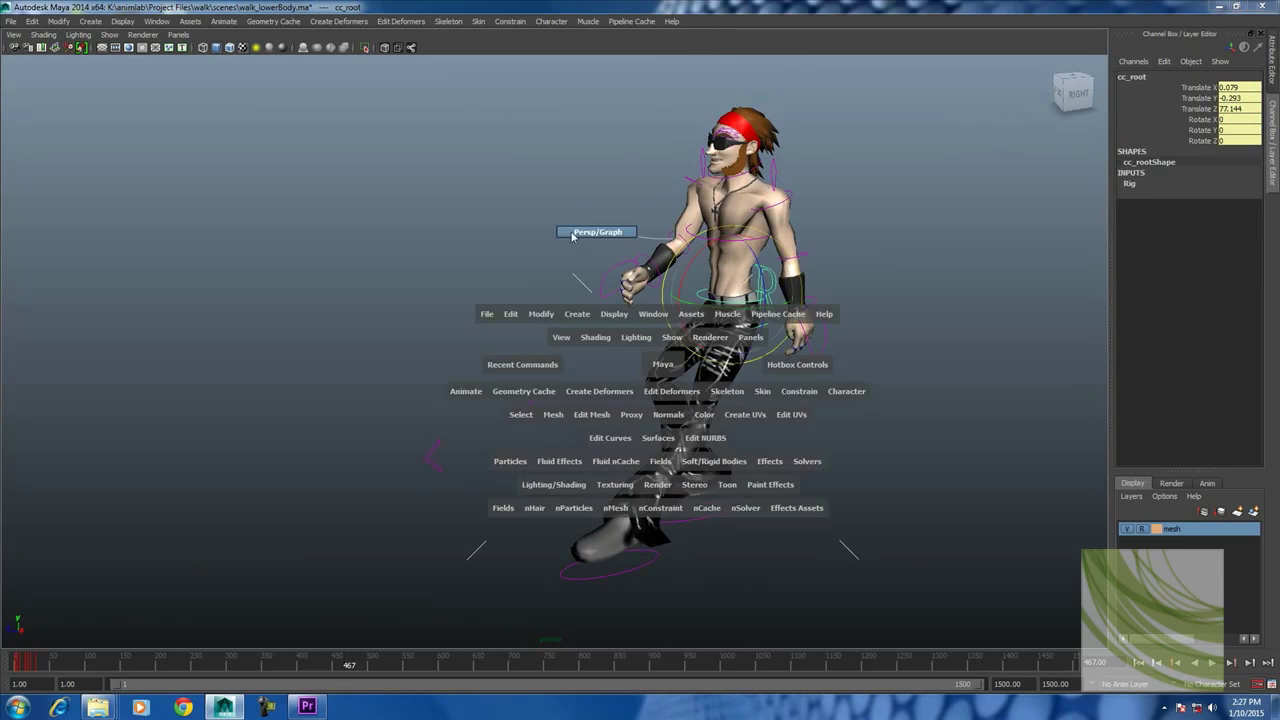
pyautogui.click(616, 234)
pyautogui.click(100, 414)
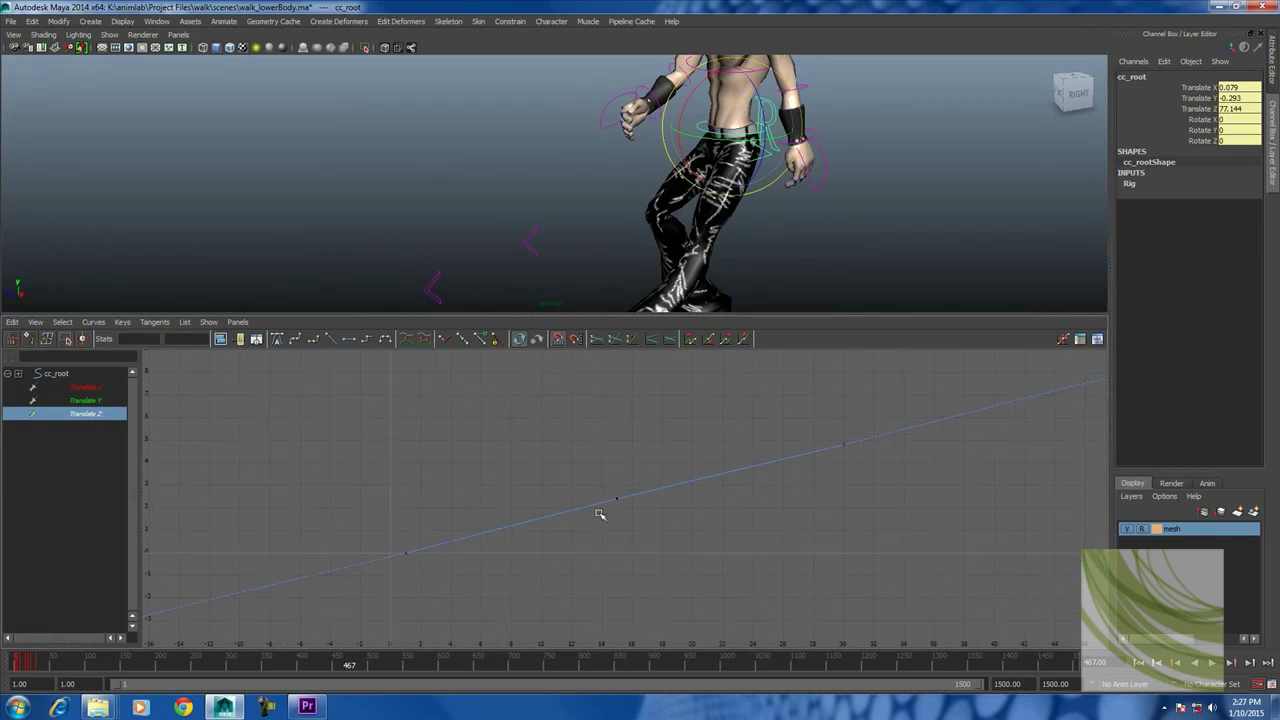
pyautogui.moveTo(591, 418); pyautogui.dragTo(654, 529)
pyautogui.press('Delete')
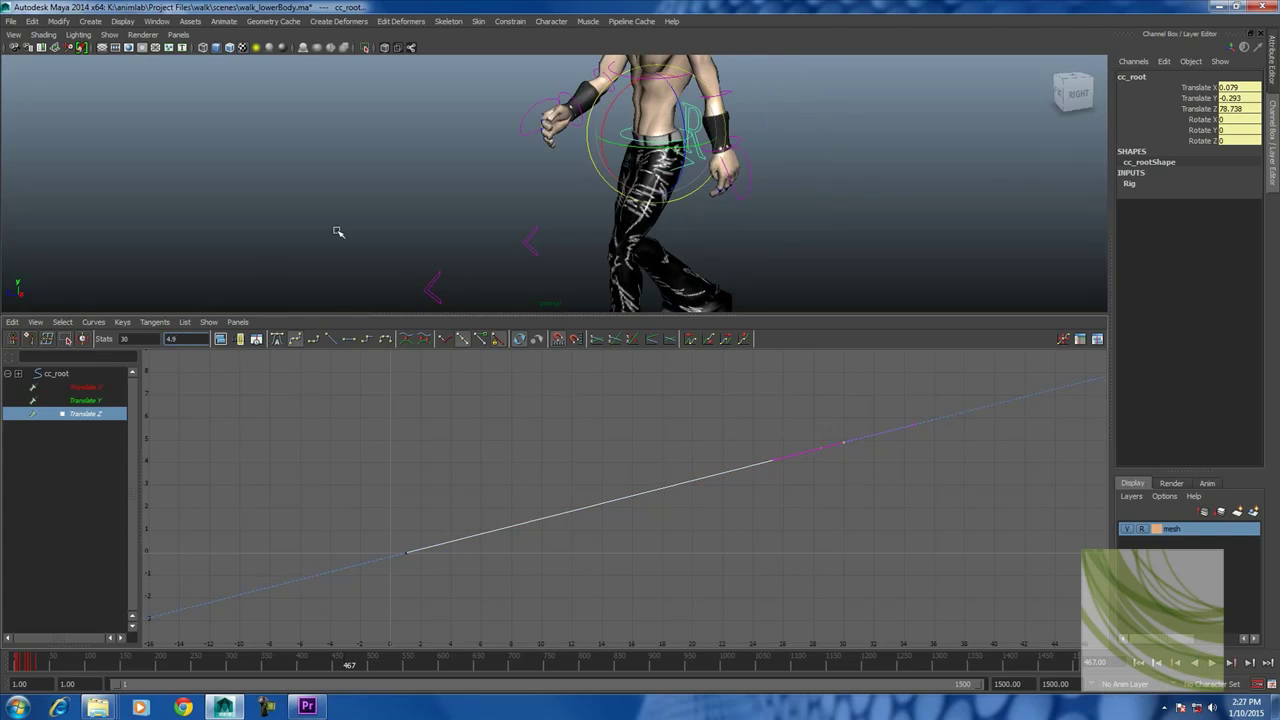
# Reframe the character, return to the full-size perspective view and play the walk.
pyautogui.click(817, 192)
pyautogui.press('space')
pyautogui.keyDown('alt'); pyautogui.moveTo(822, 409); pyautogui.dragTo(666, 443, button='right'); pyautogui.keyUp('alt')
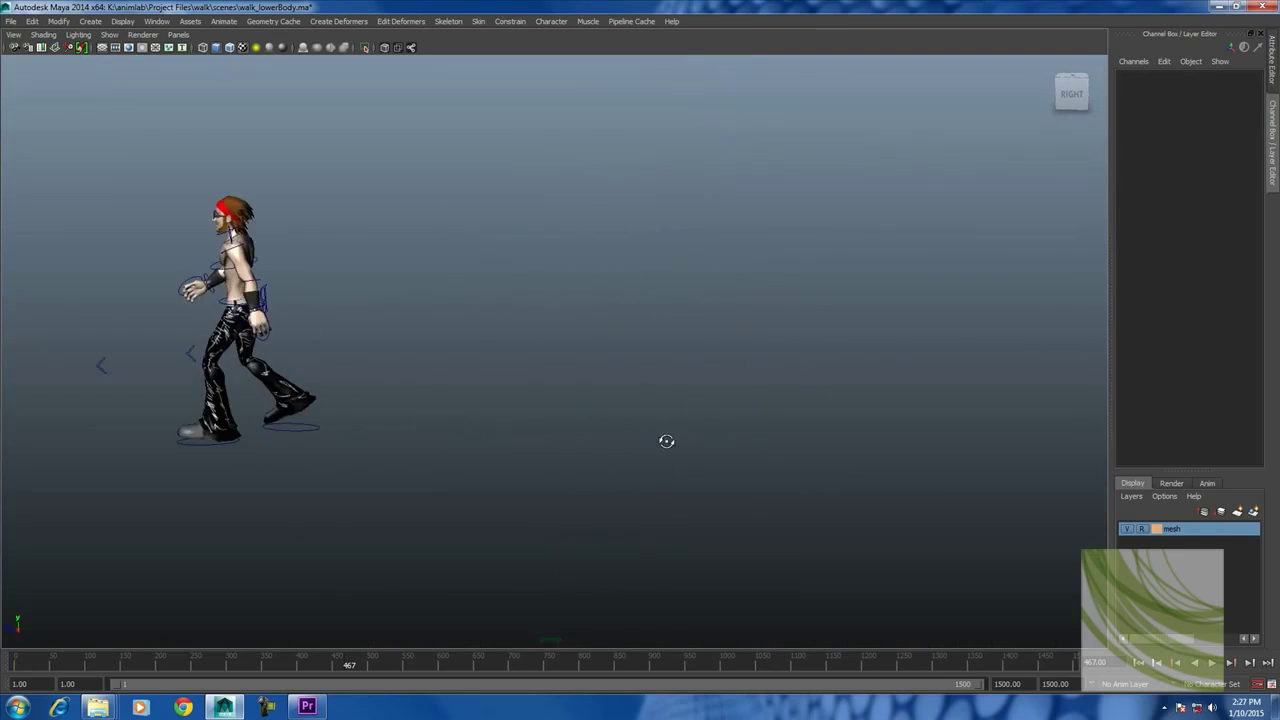
pyautogui.keyDown('alt'); pyautogui.moveTo(666, 443); pyautogui.dragTo(686, 391, button='middle'); pyautogui.keyUp('alt')
pyautogui.press('space')
pyautogui.keyDown('alt'); pyautogui.moveTo(634, 231); pyautogui.dragTo(630, 205, button='middle'); pyautogui.keyUp('alt')
pyautogui.click(632, 205)
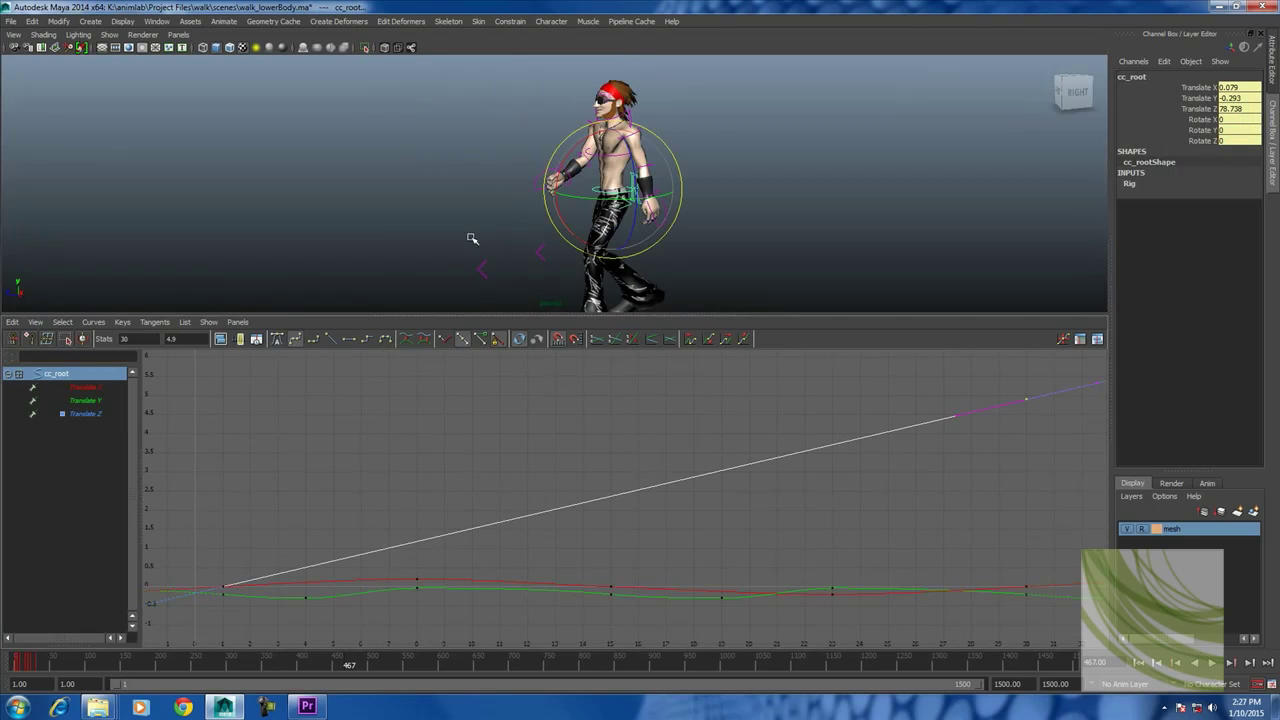
pyautogui.press('space')
pyautogui.click(720, 451)
pyautogui.hotkey('alt', 'v')
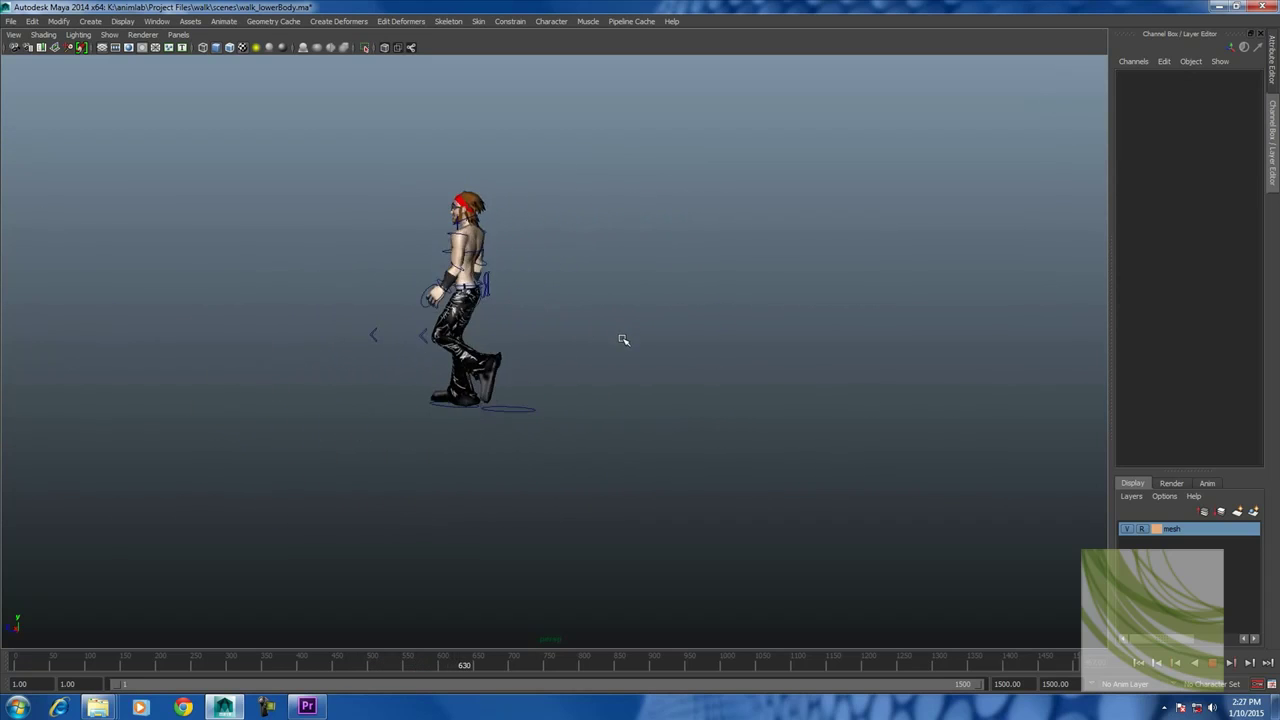
# Stop playback, orbit to a front view of the character and return to the first frame.
pyautogui.hotkey('alt', 'v')
pyautogui.keyDown('alt'); pyautogui.moveTo(623, 340); pyautogui.dragTo(891, 638); pyautogui.keyUp('alt')
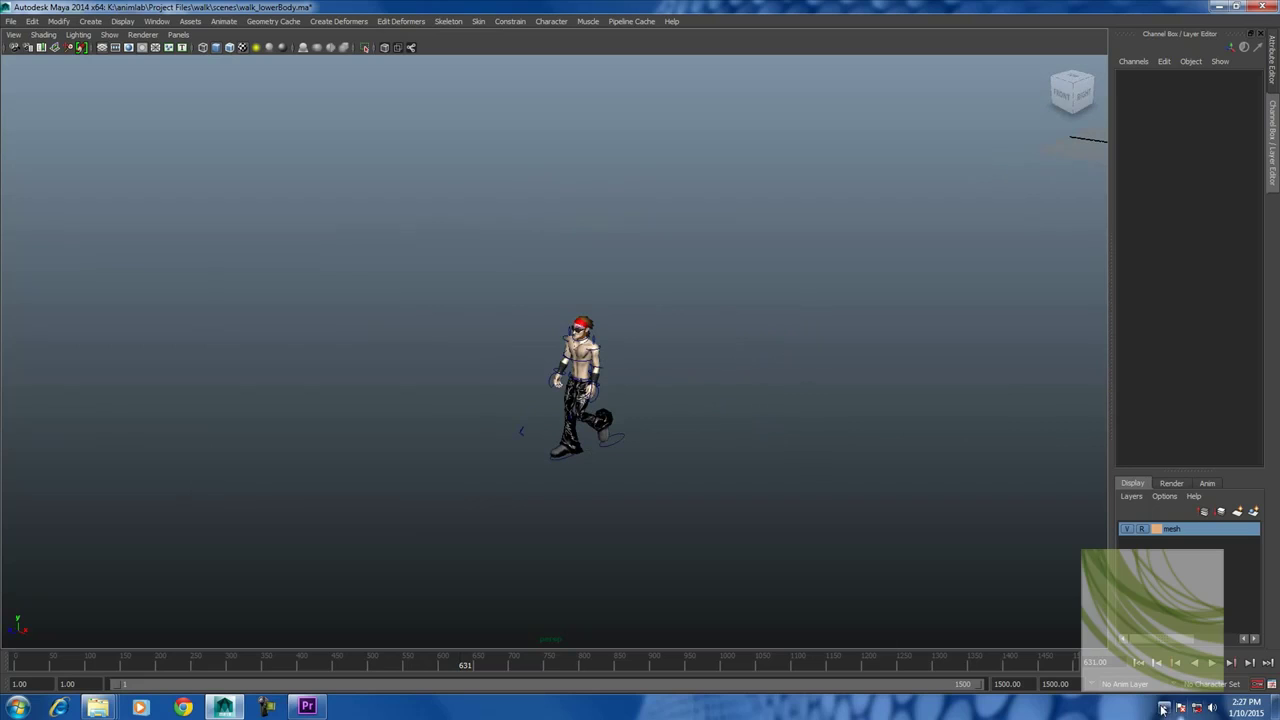
pyautogui.scroll(1, 735, 453)
pyautogui.scroll(2, 735, 453)
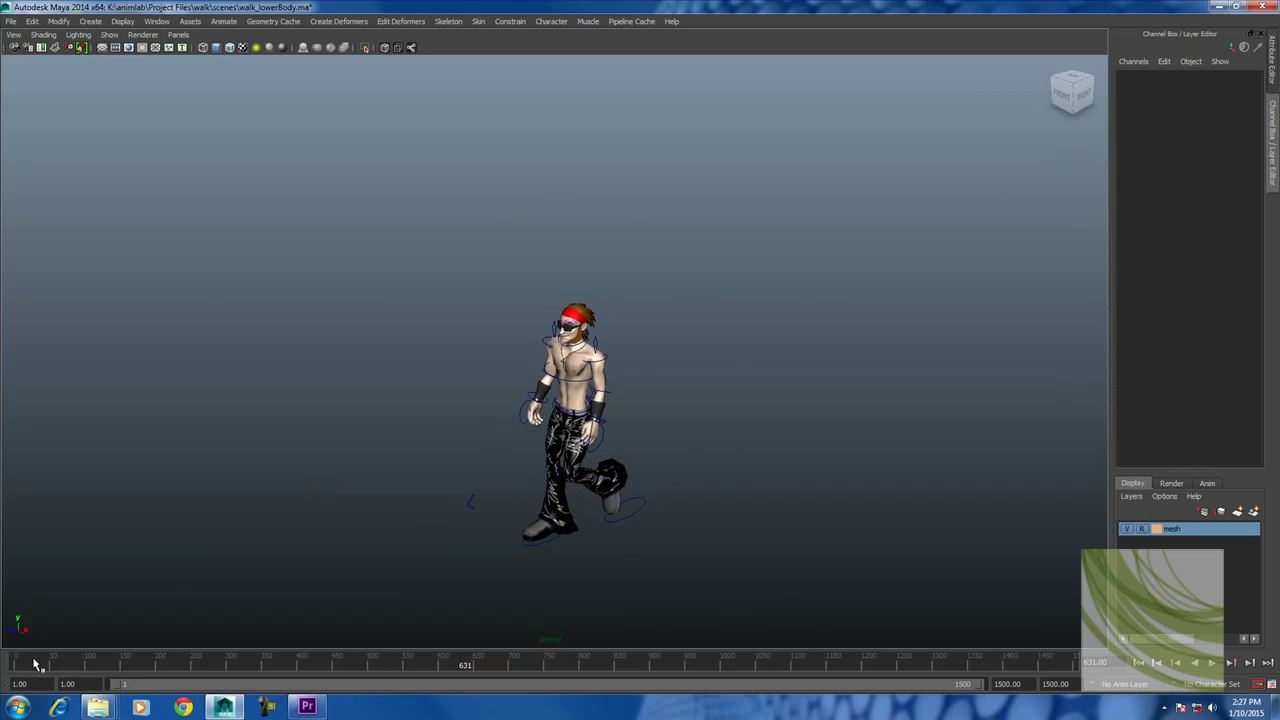
pyautogui.hotkey('alt', 'shift', 'v')
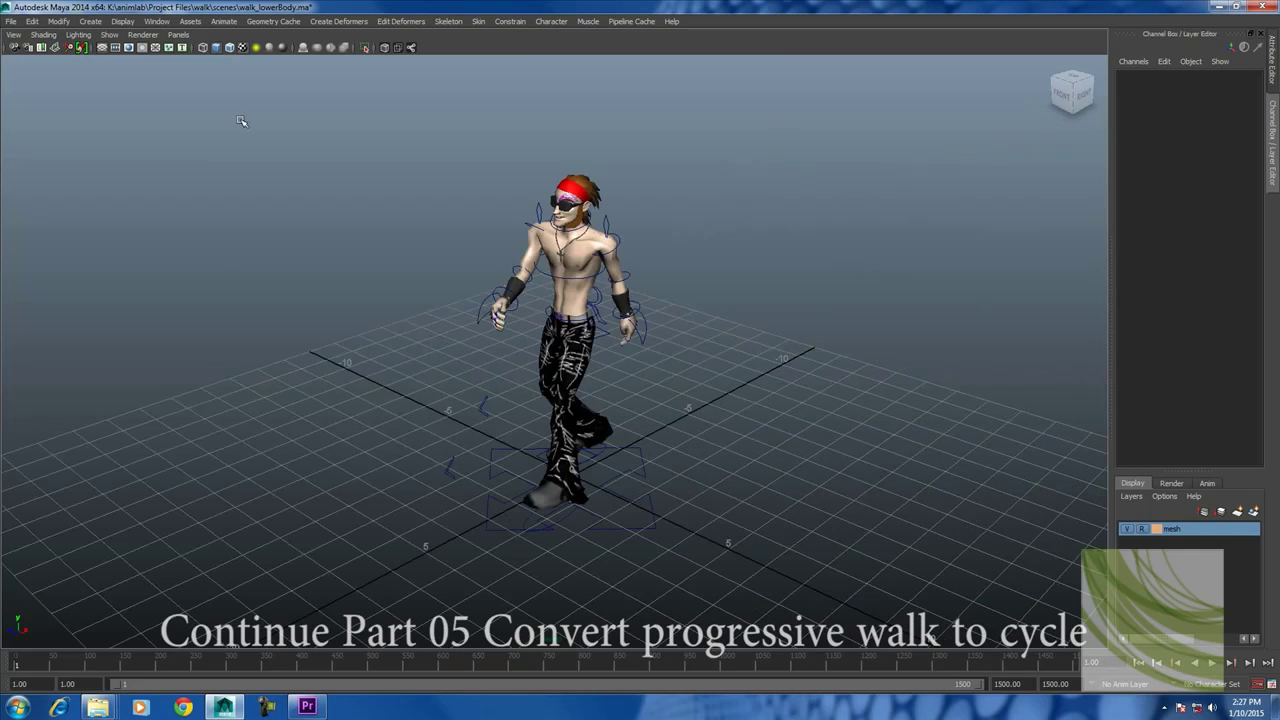
# Hide NURBS curves in the viewport and playblast the walk from the timeline.
pyautogui.click(106, 35)
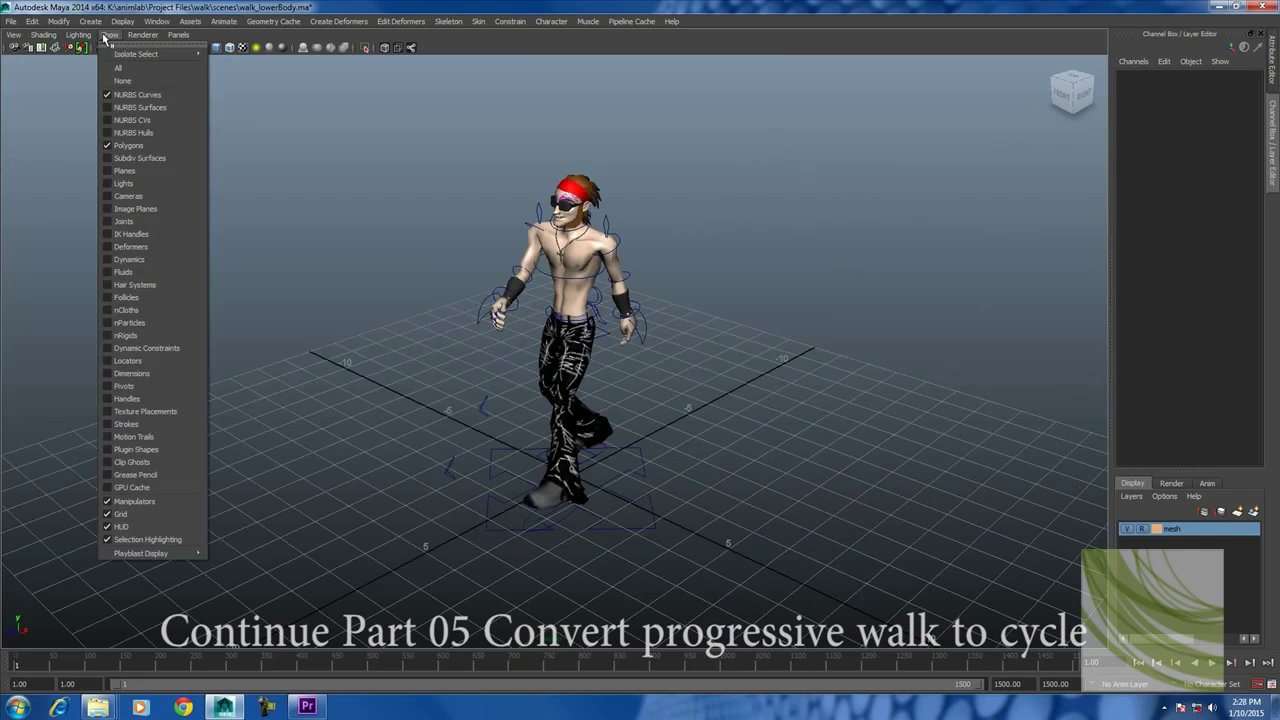
pyautogui.click(135, 95)
pyautogui.rightClick(105, 666)
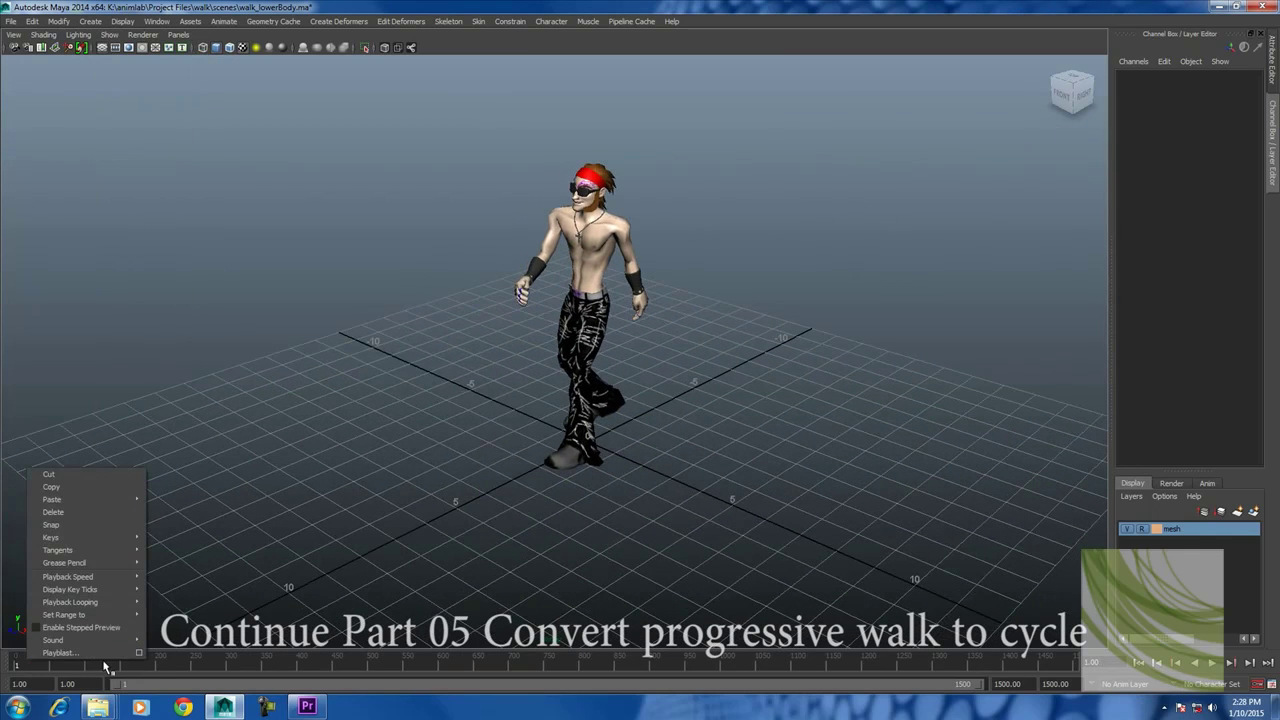
pyautogui.click(112, 655)
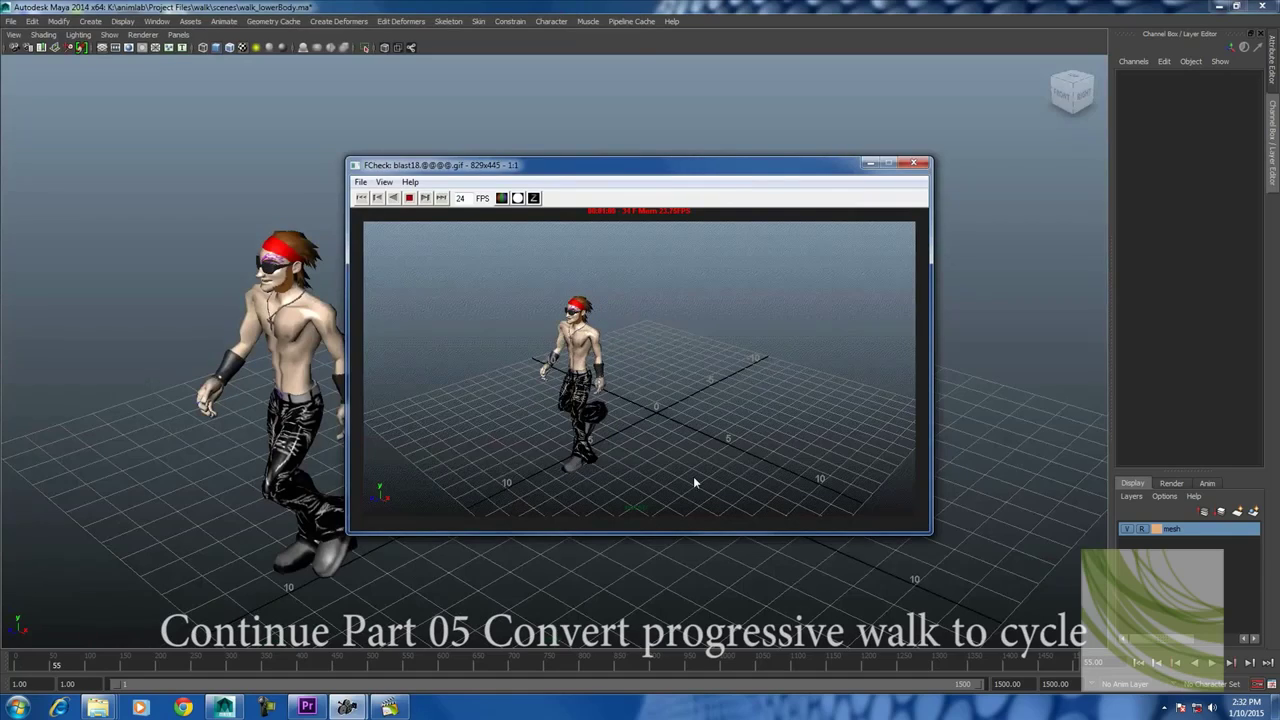